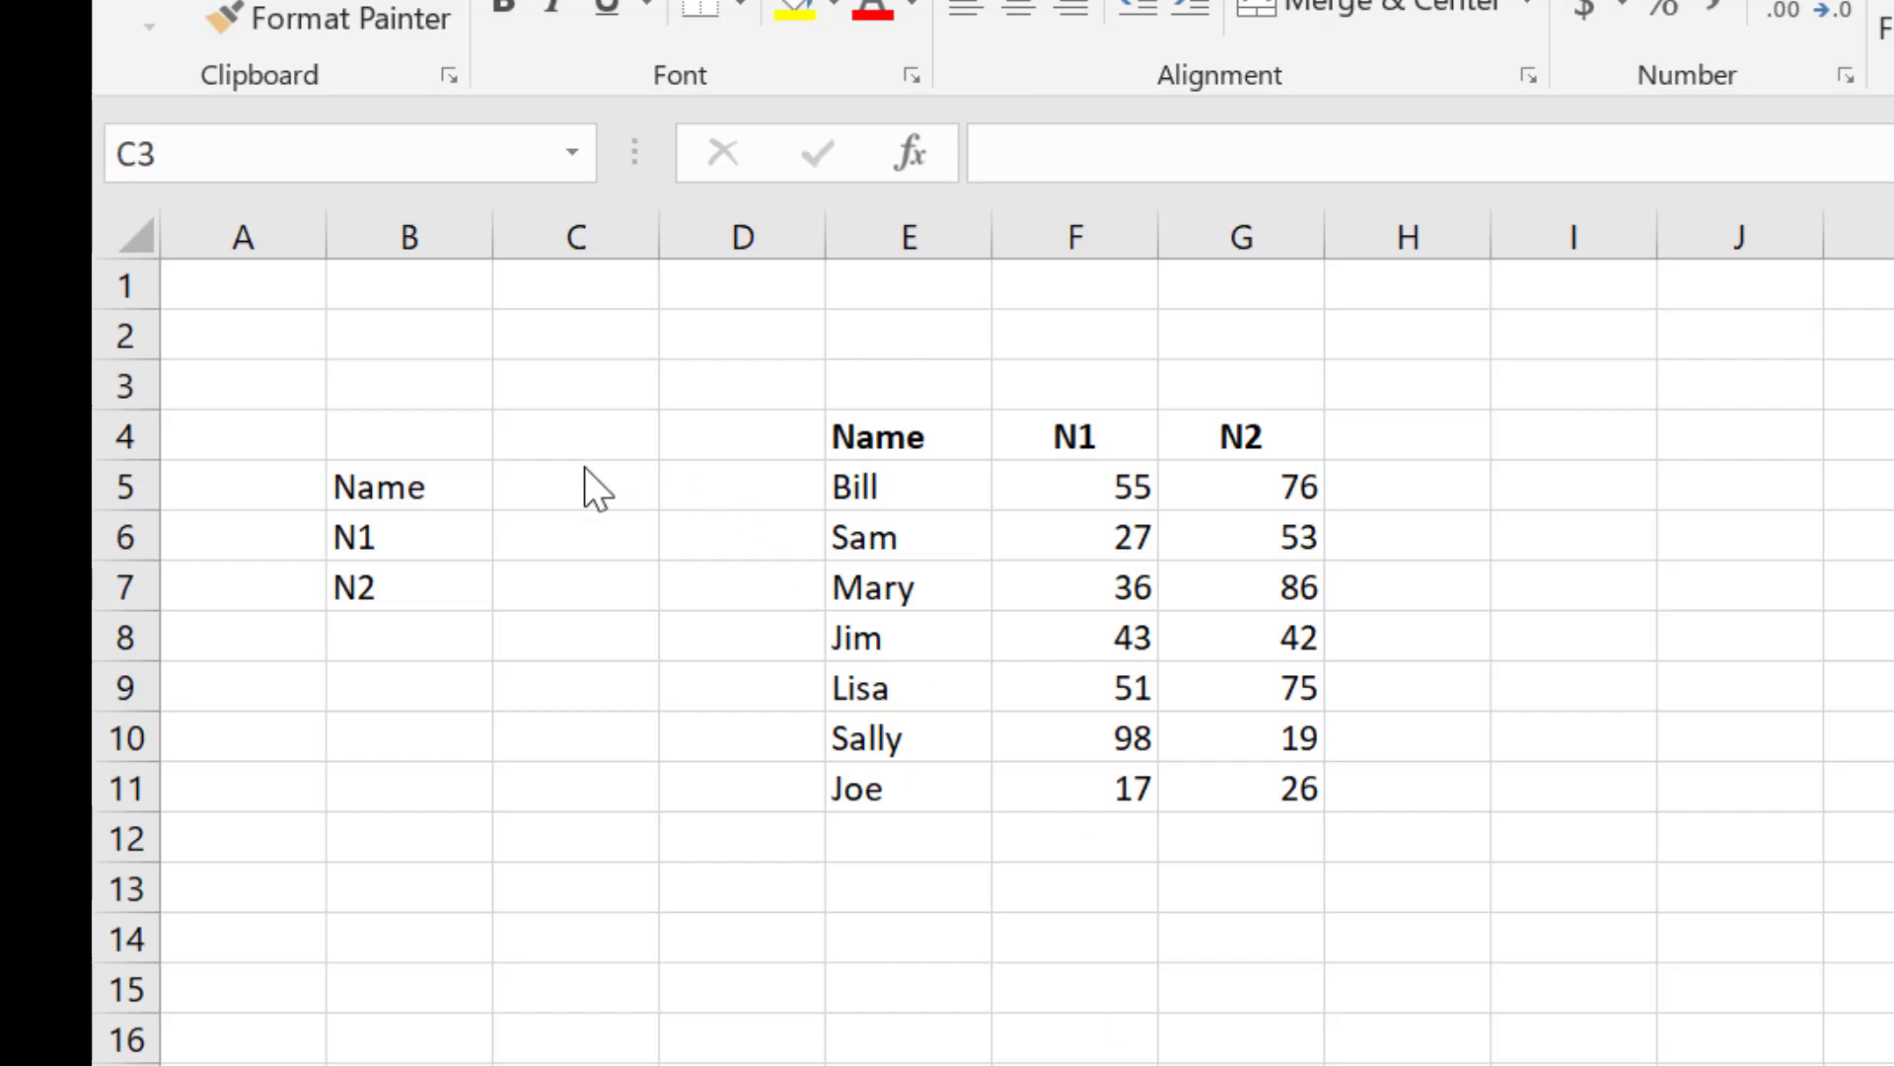
# Step: Apply the Input cell style to cell C5, the value cell beside the Name label
pyautogui.click(575, 498)
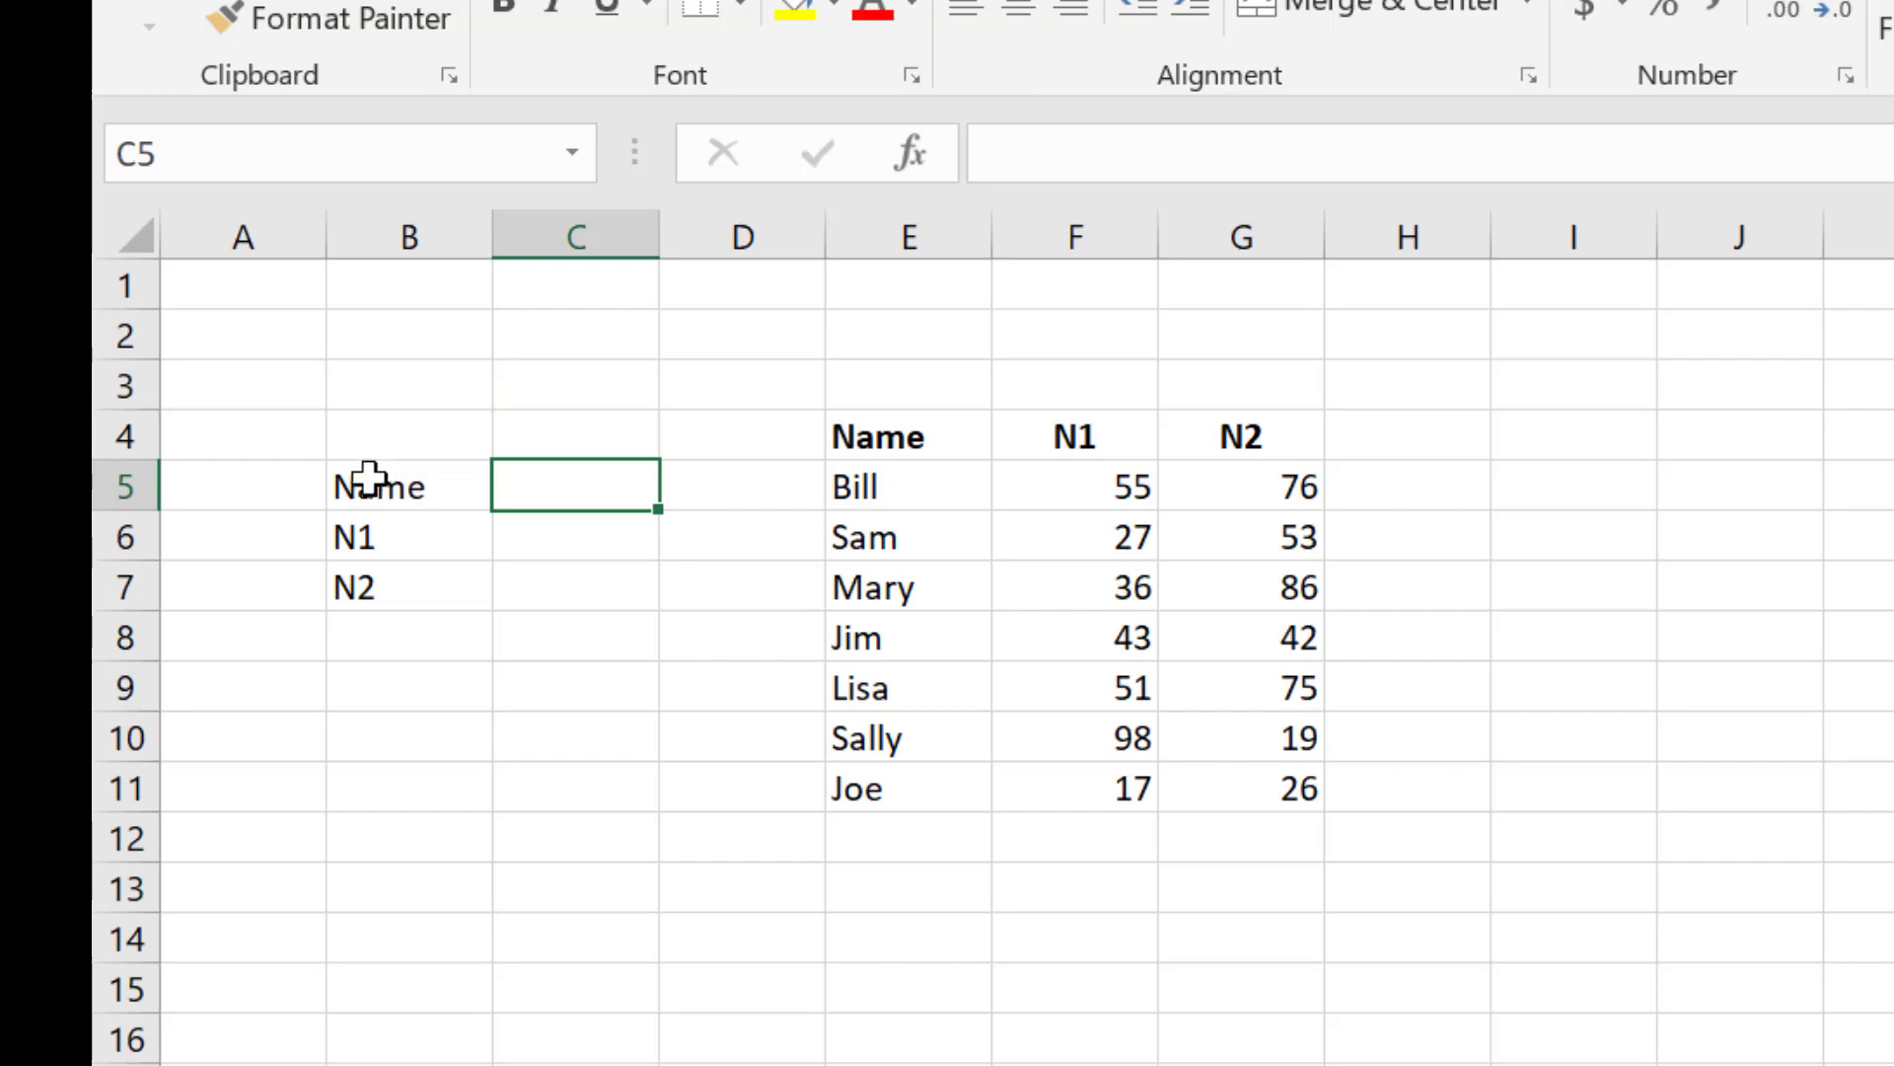
pyautogui.moveTo(369, 479); pyautogui.dragTo(650, 584)
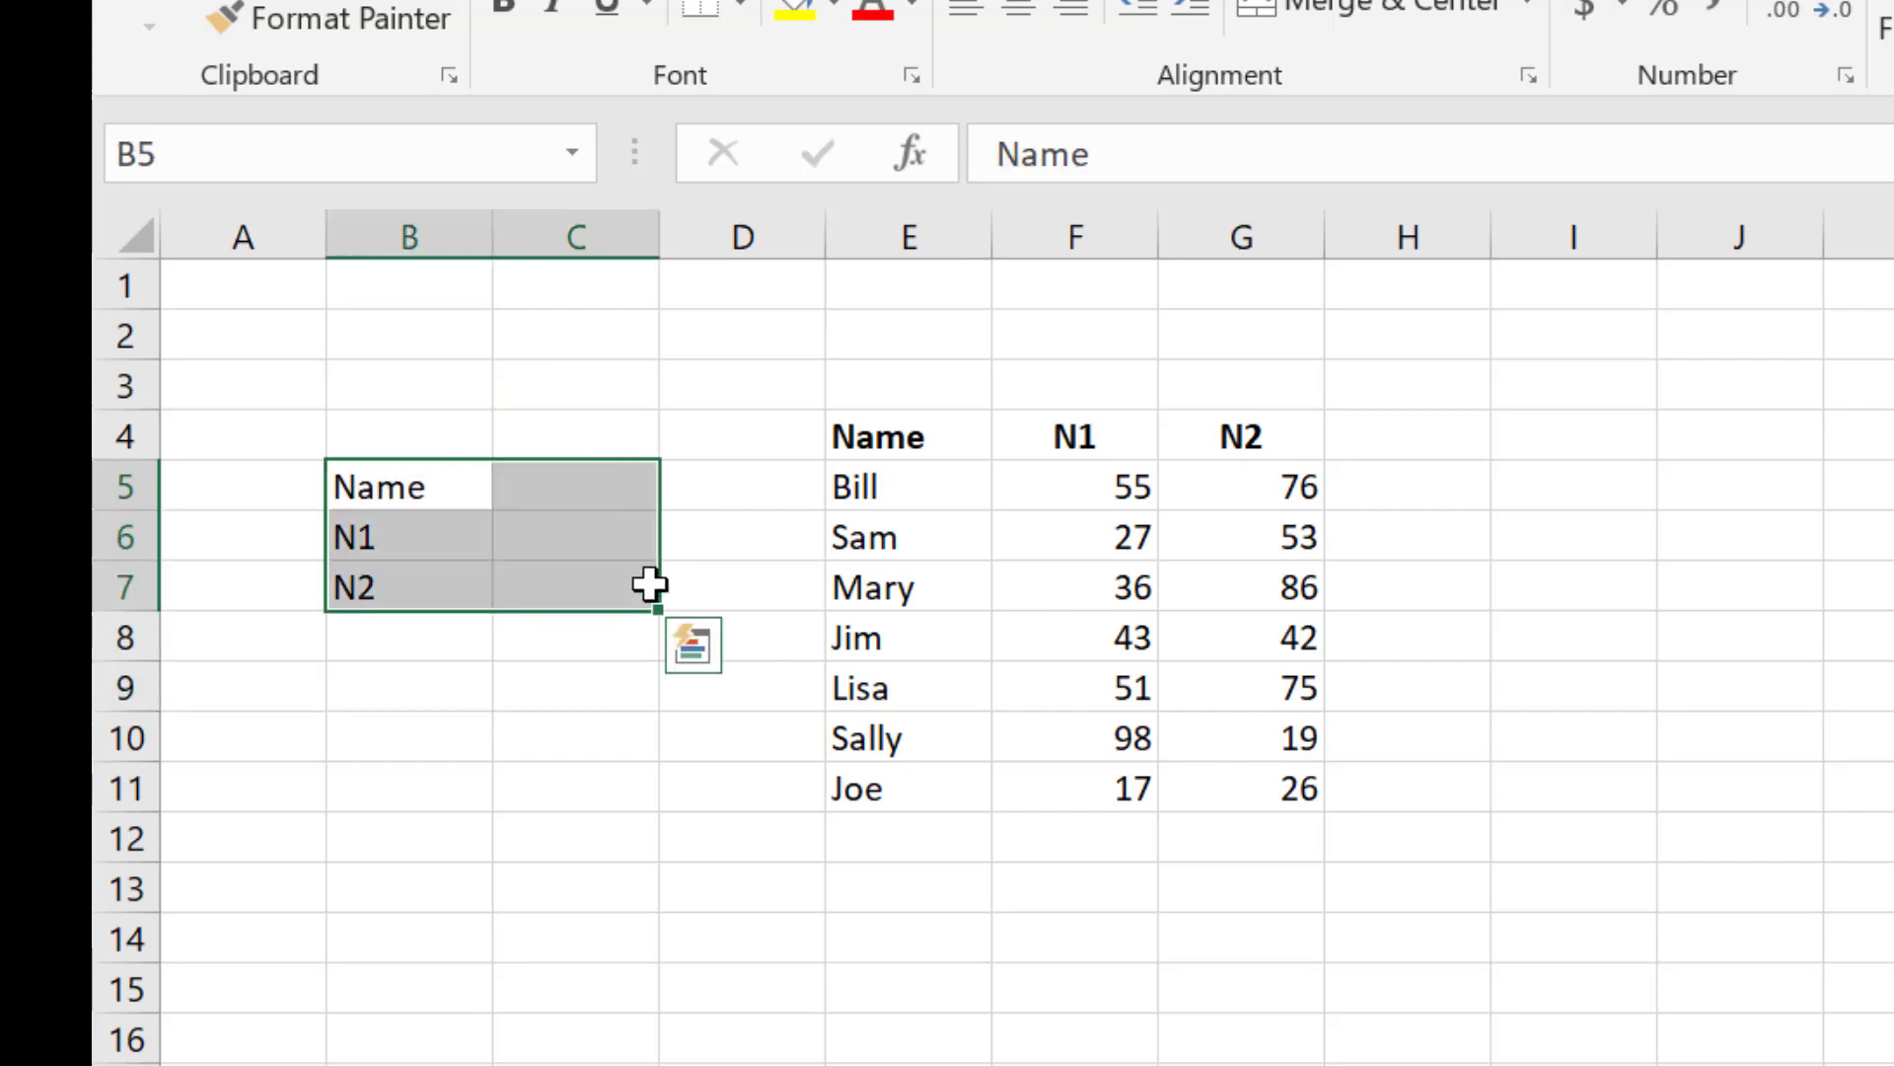
pyautogui.click(562, 496)
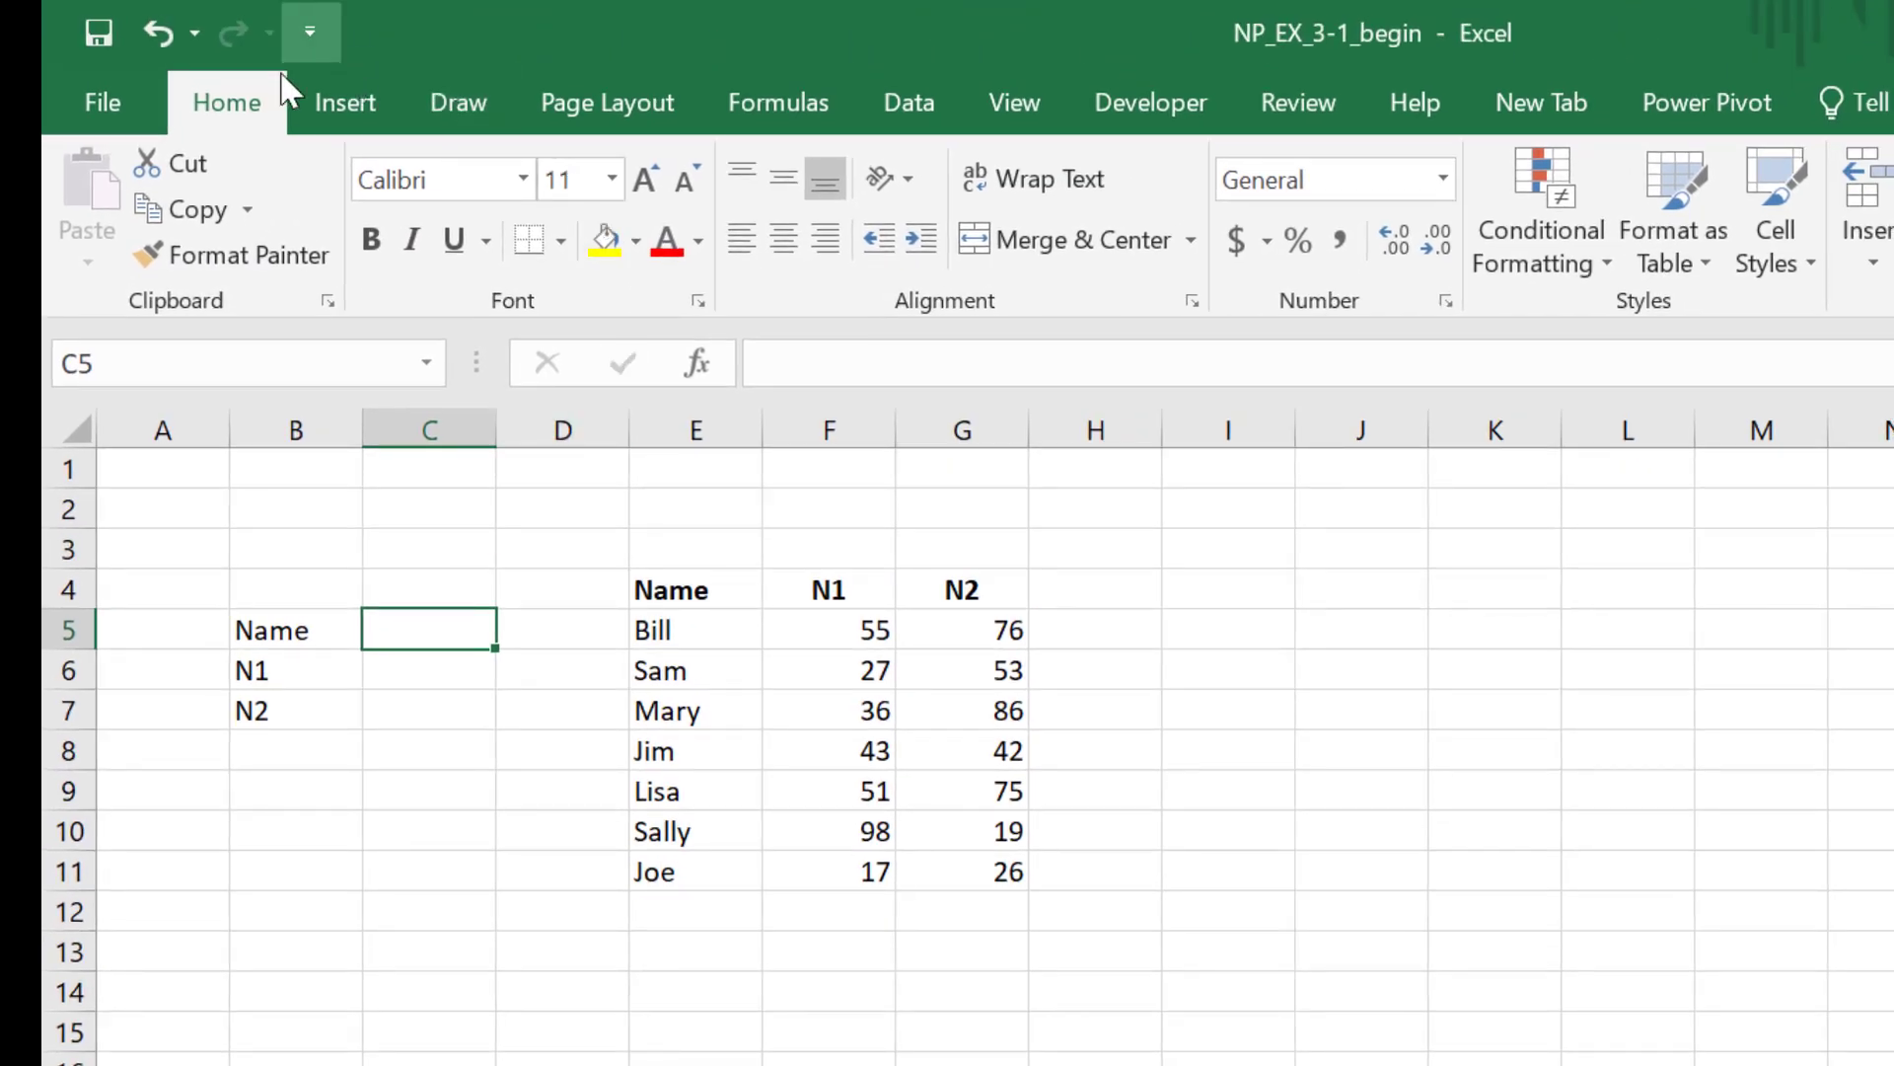
pyautogui.click(1786, 258)
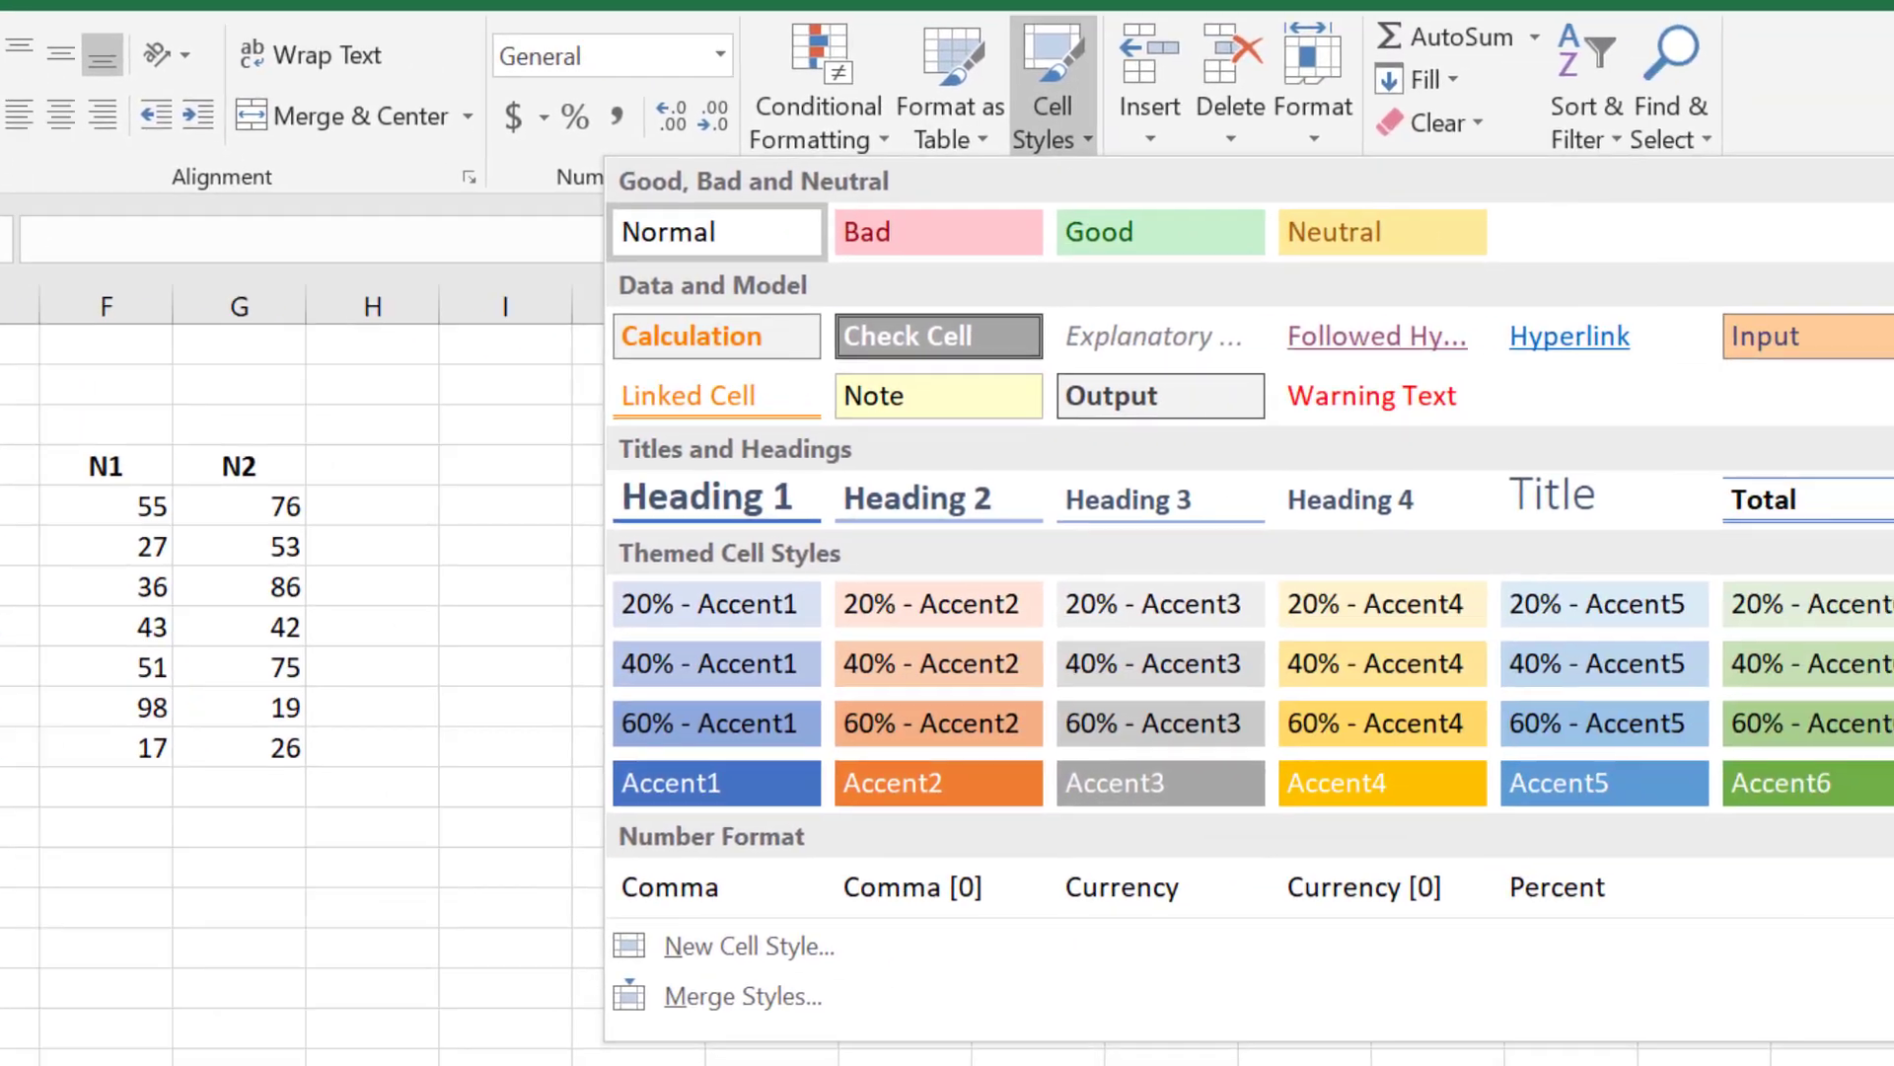
pyautogui.click(1745, 336)
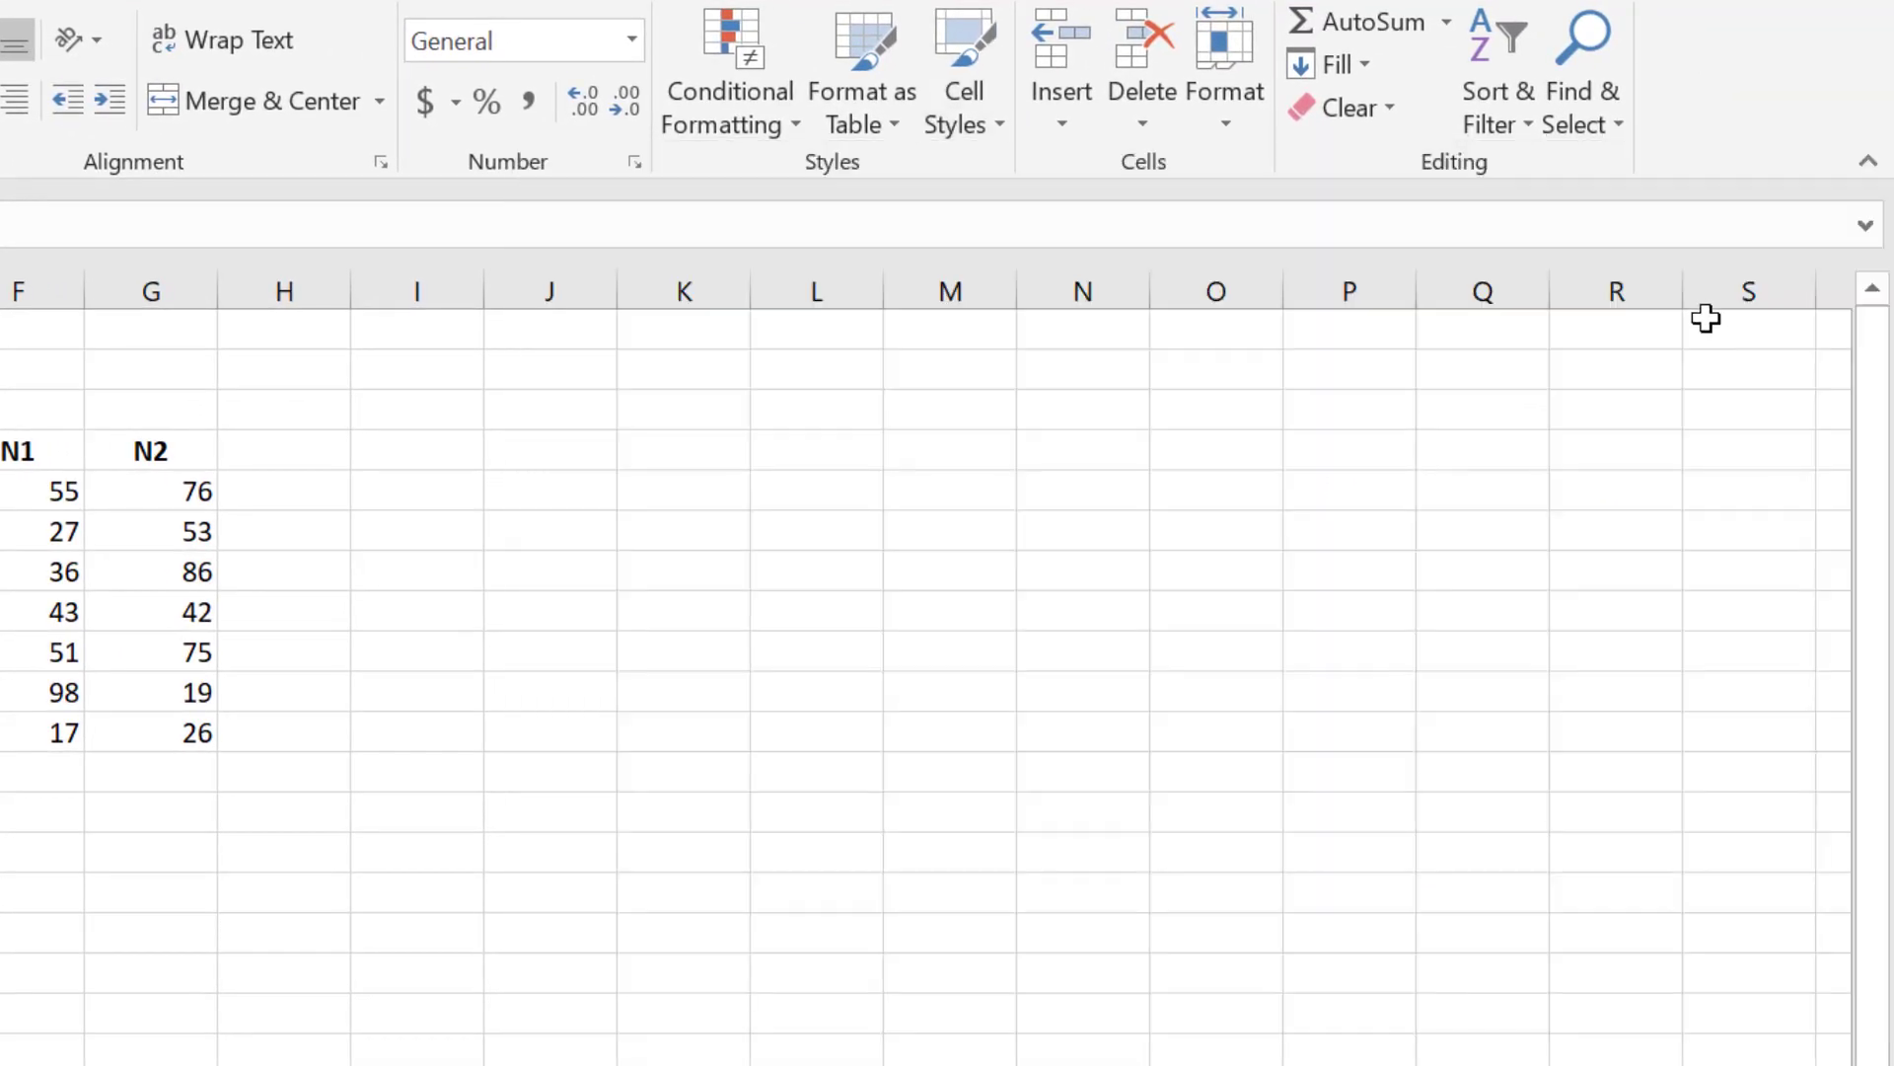
pyautogui.click(1136, 488)
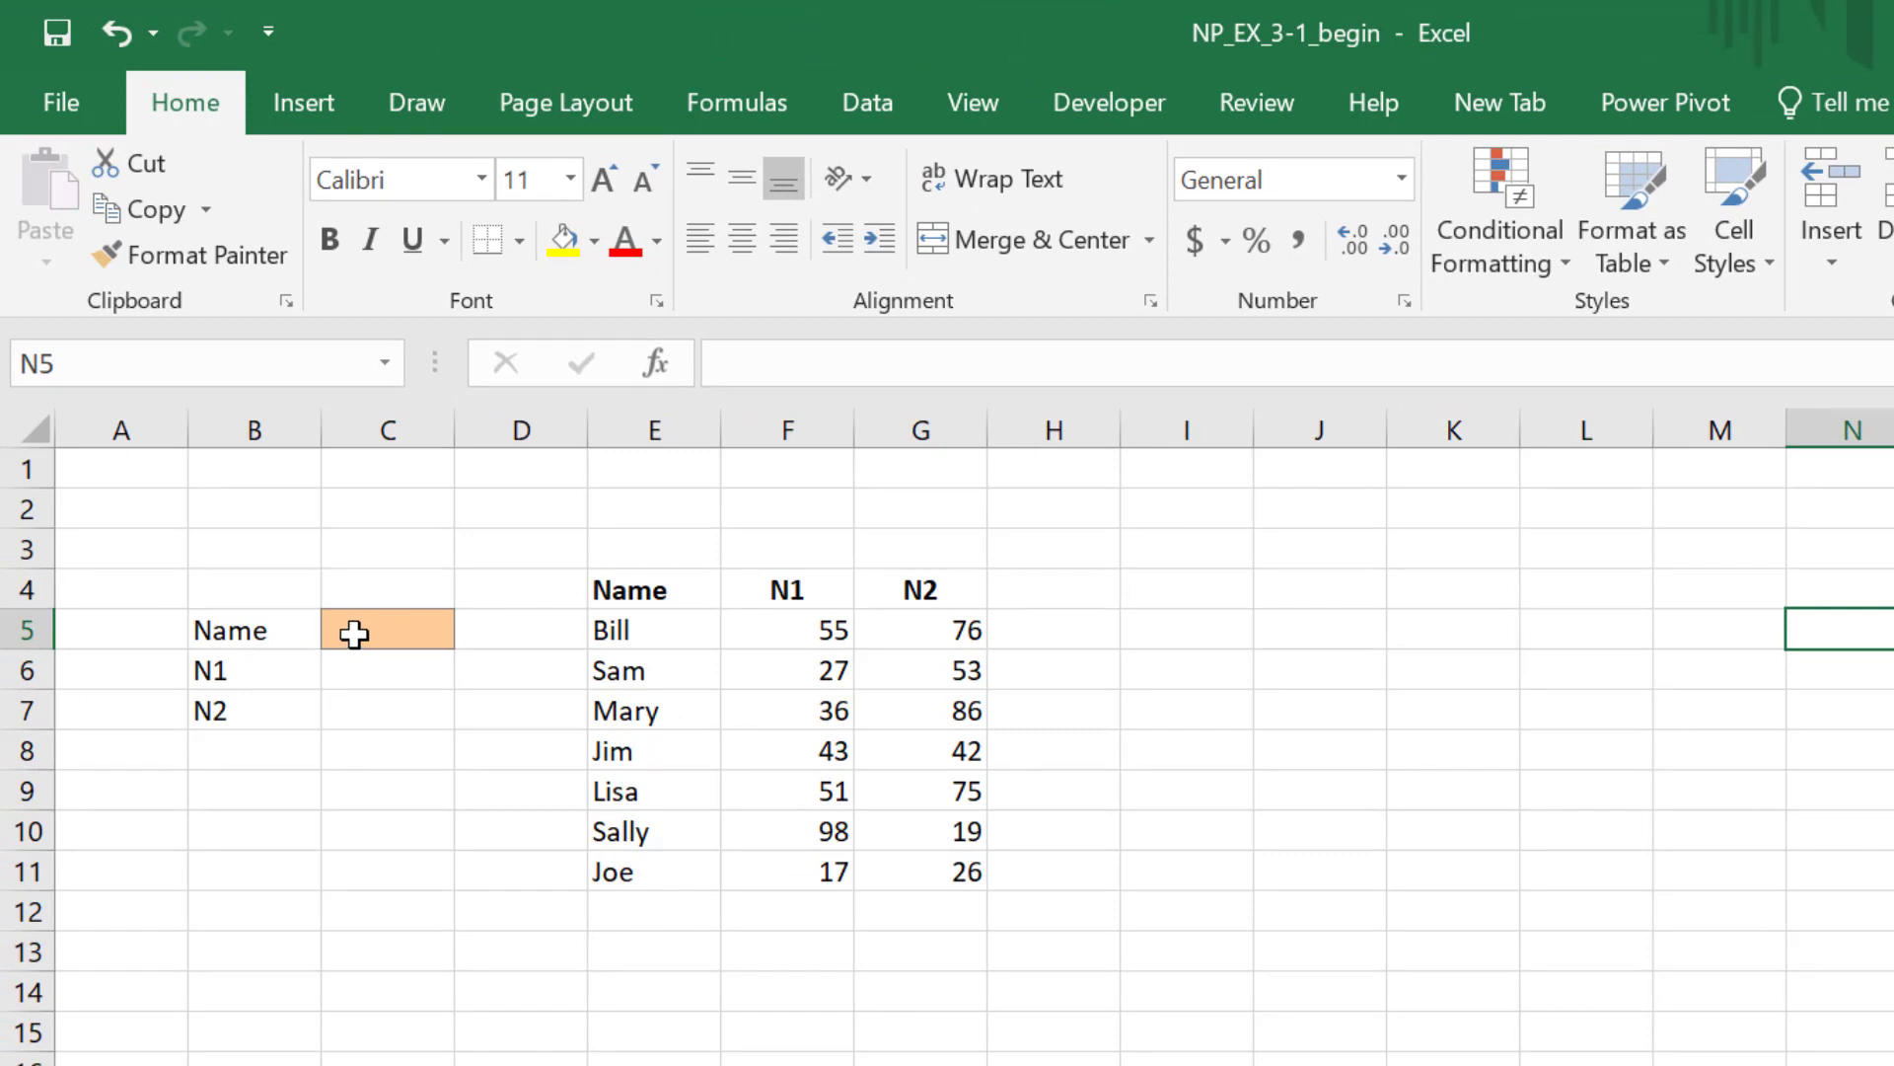
# Step: Enter Mary as the lookup name in cell C5
pyautogui.click(355, 633)
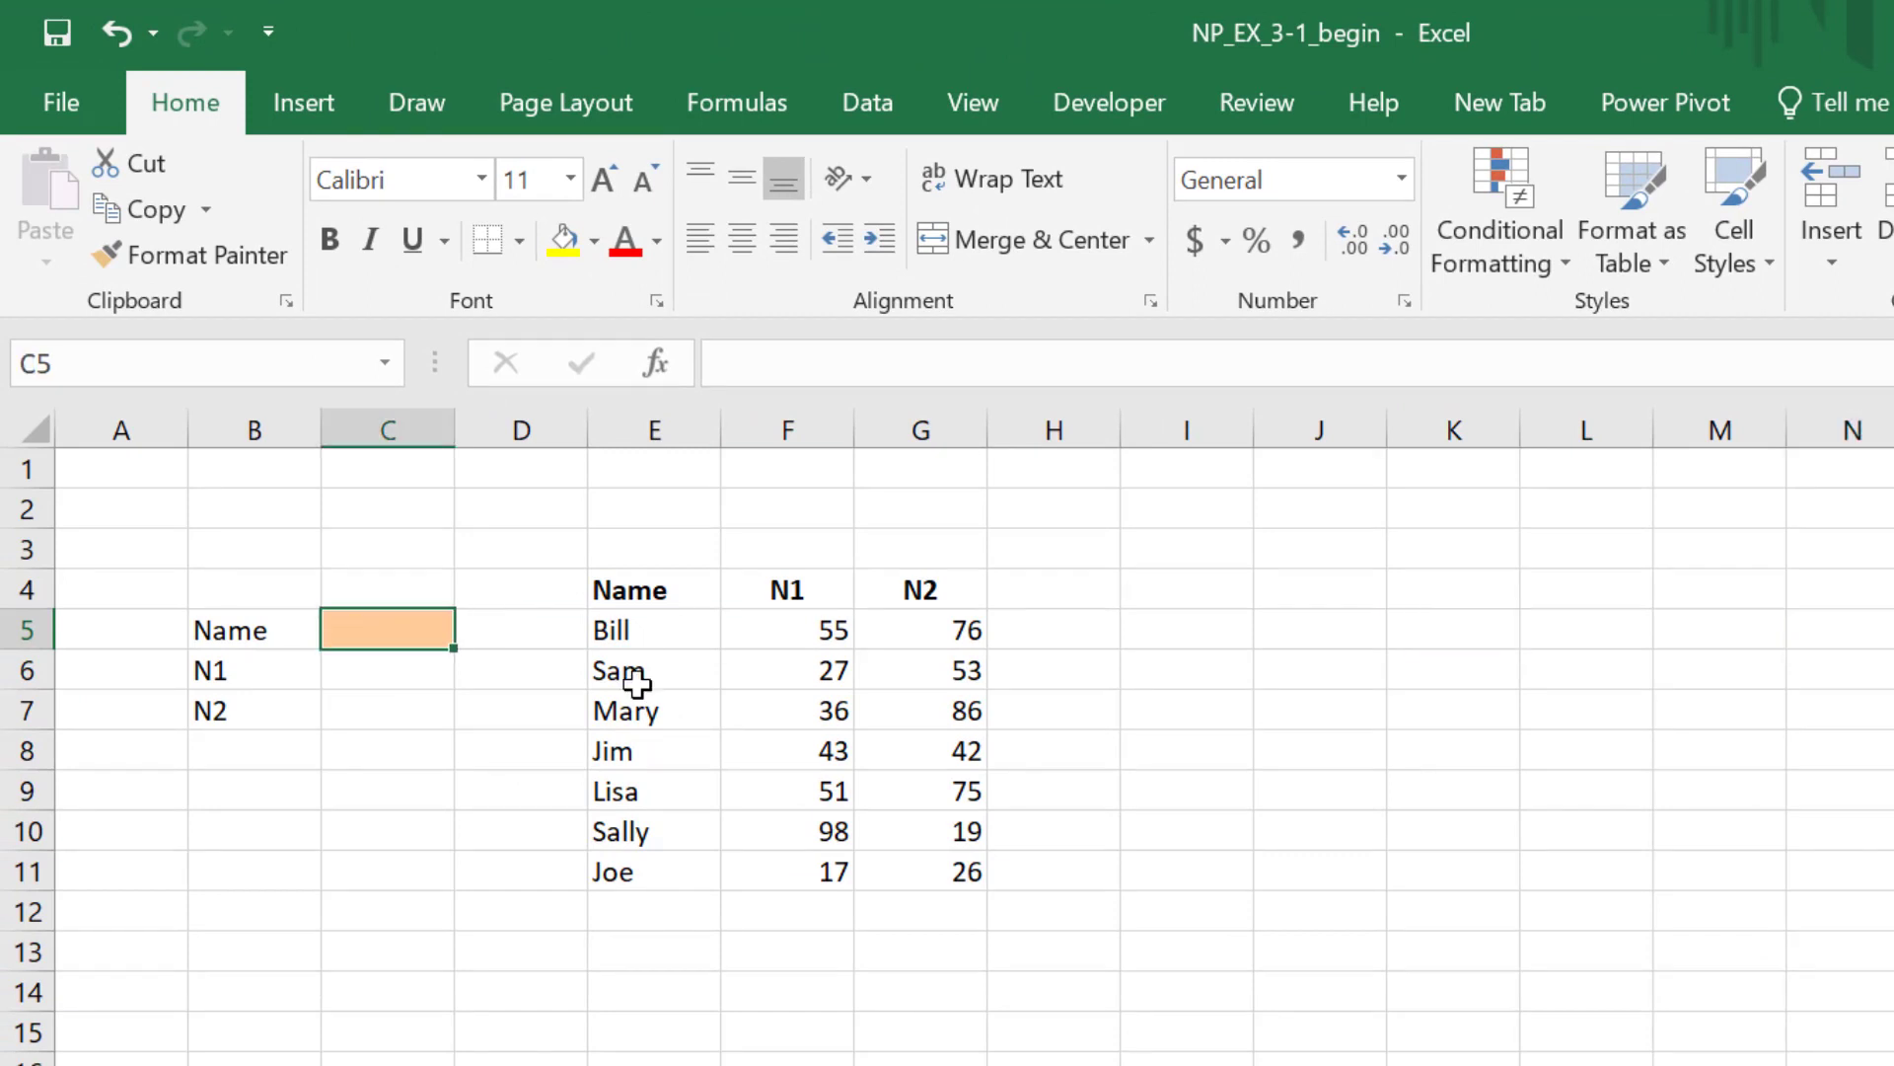
pyautogui.write('Mary')
pyautogui.press('Return')
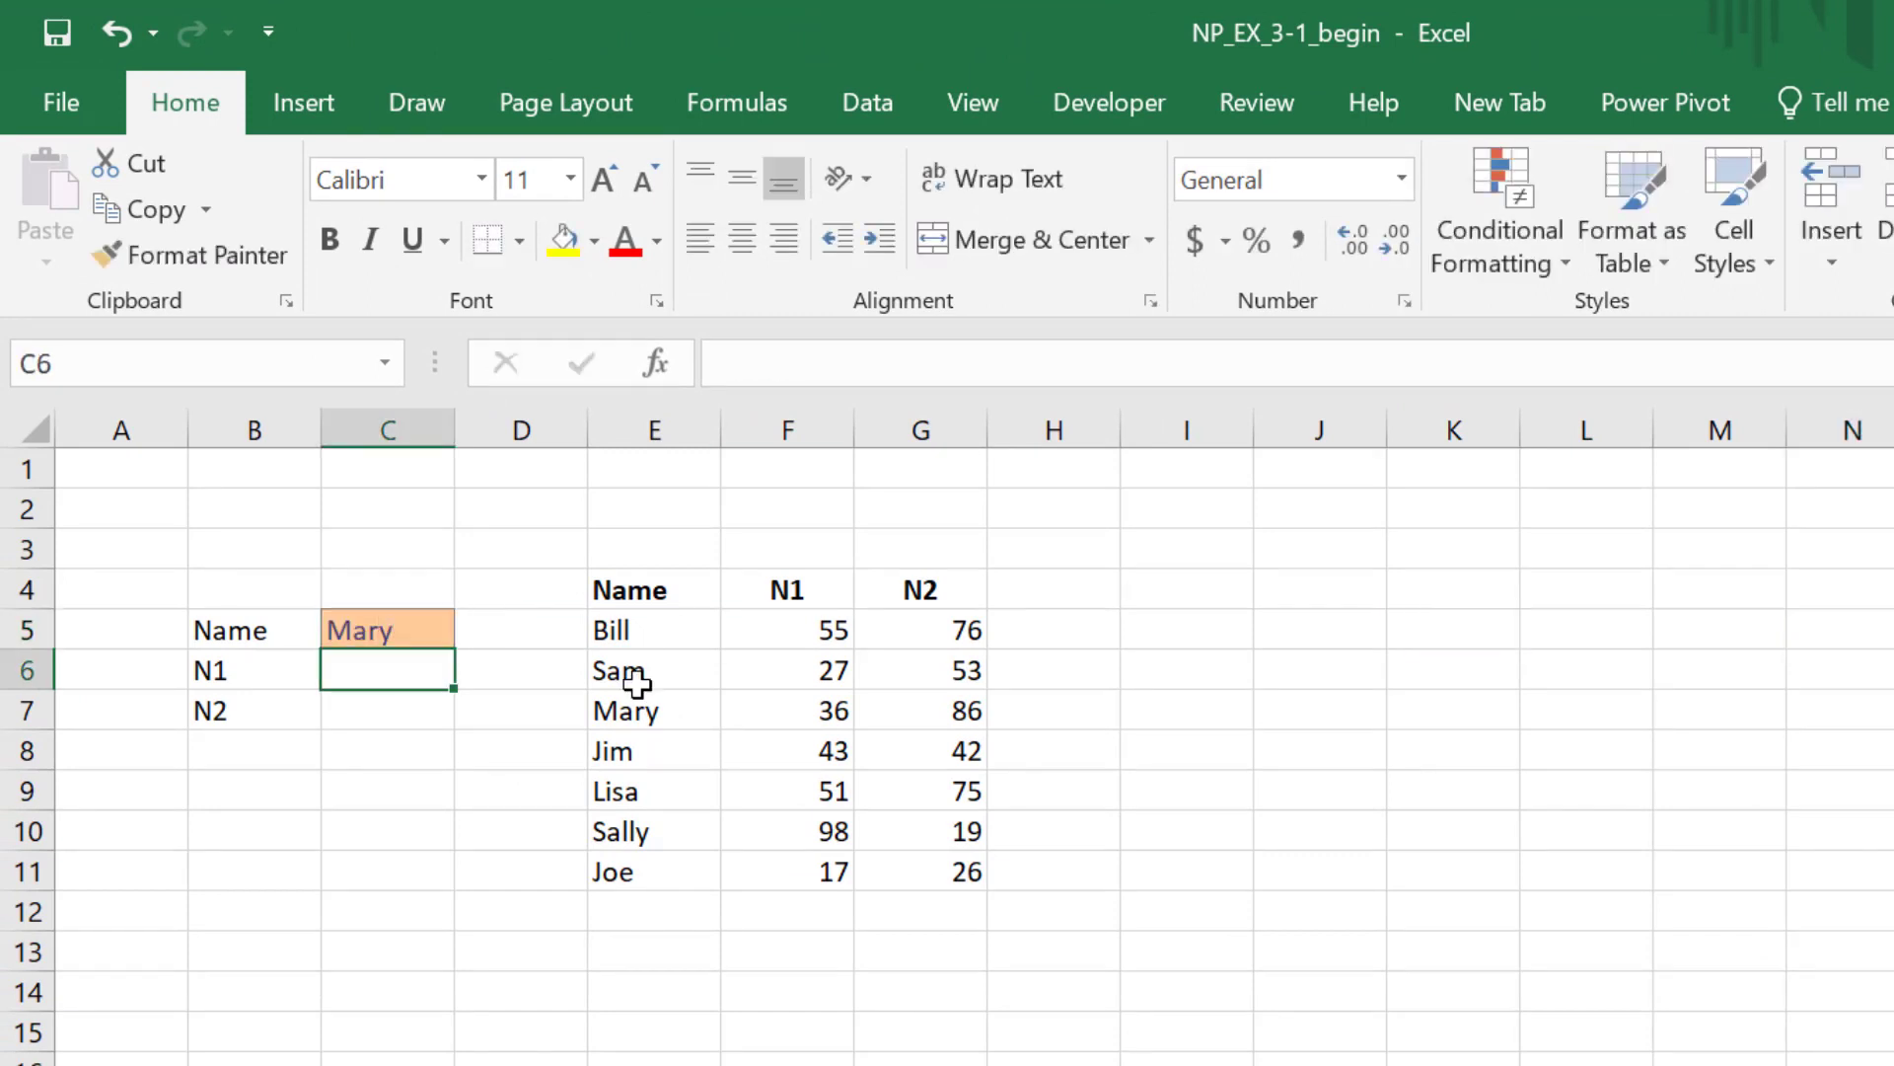
# Step: Trace Mary's row in the data table against the N1 and N2 cells beside the labels
pyautogui.press('Up')
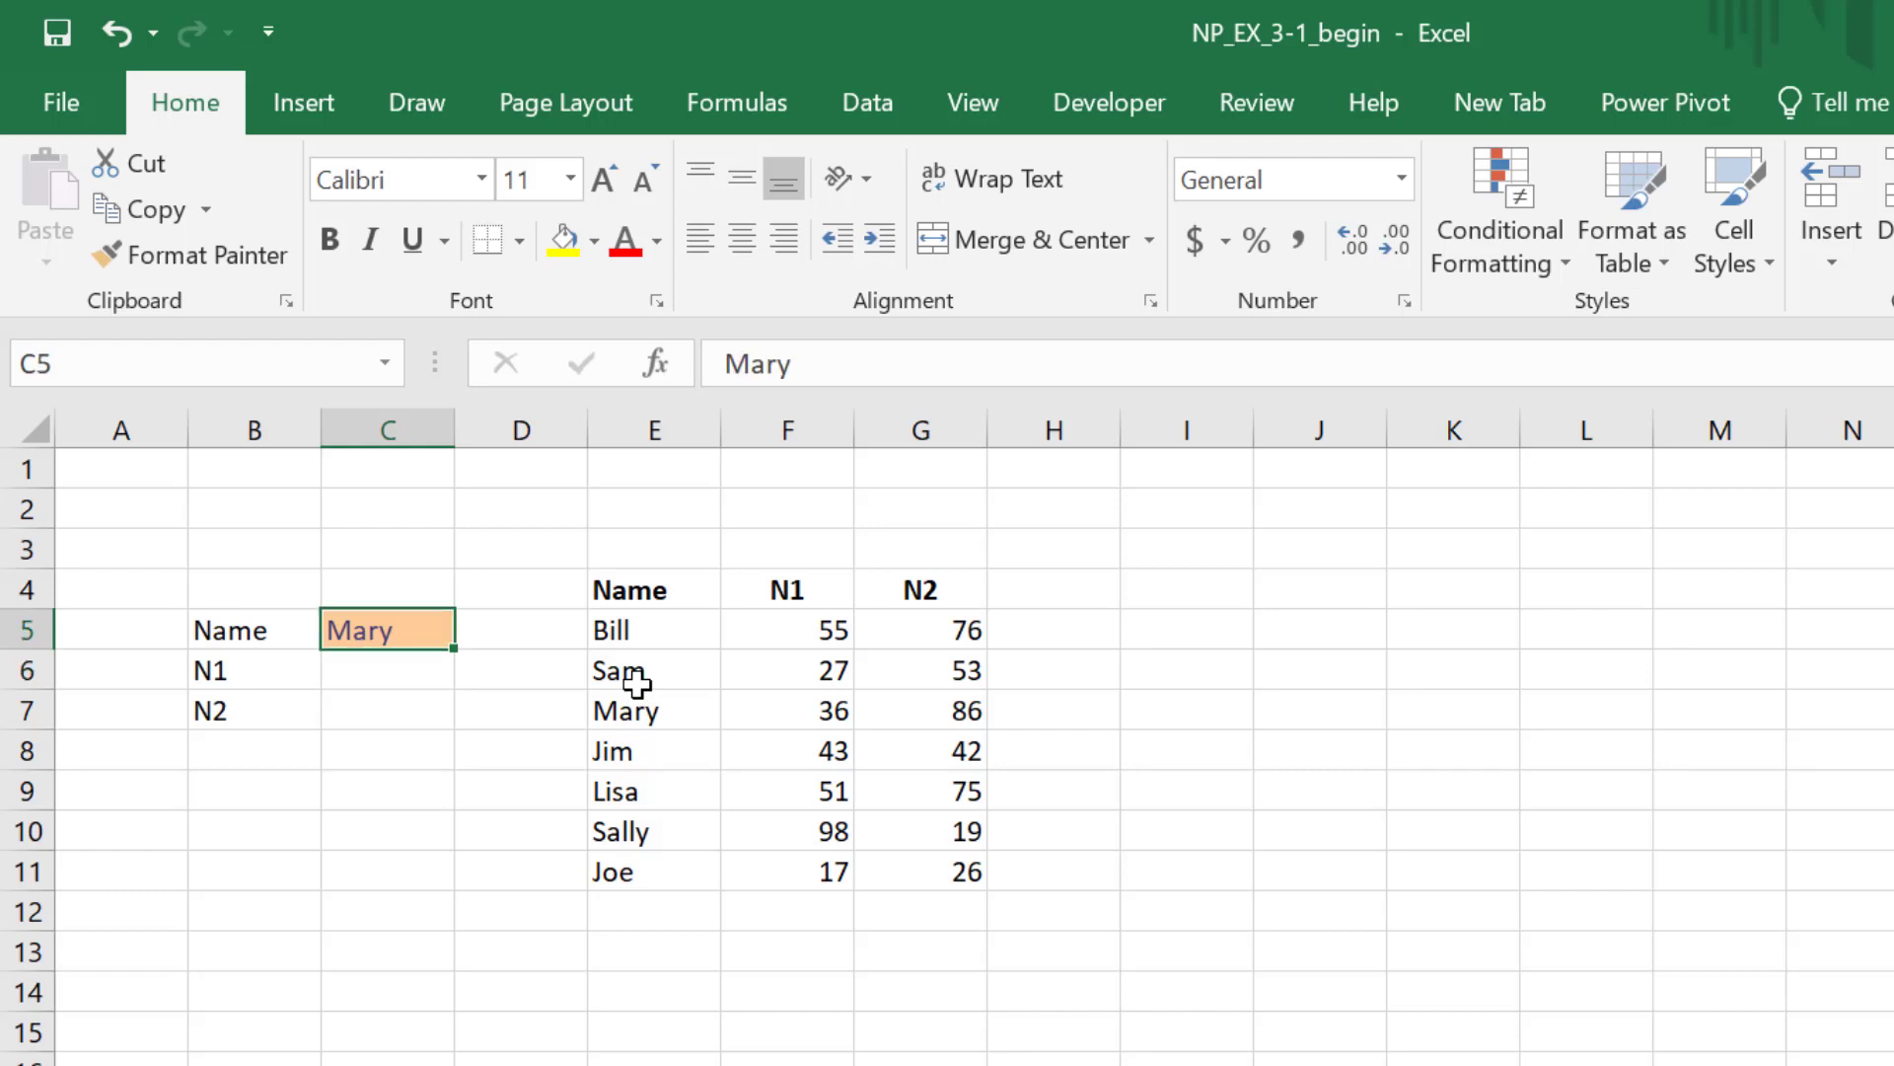
pyautogui.press('Down')
pyautogui.press('Left')
pyautogui.press('Right')
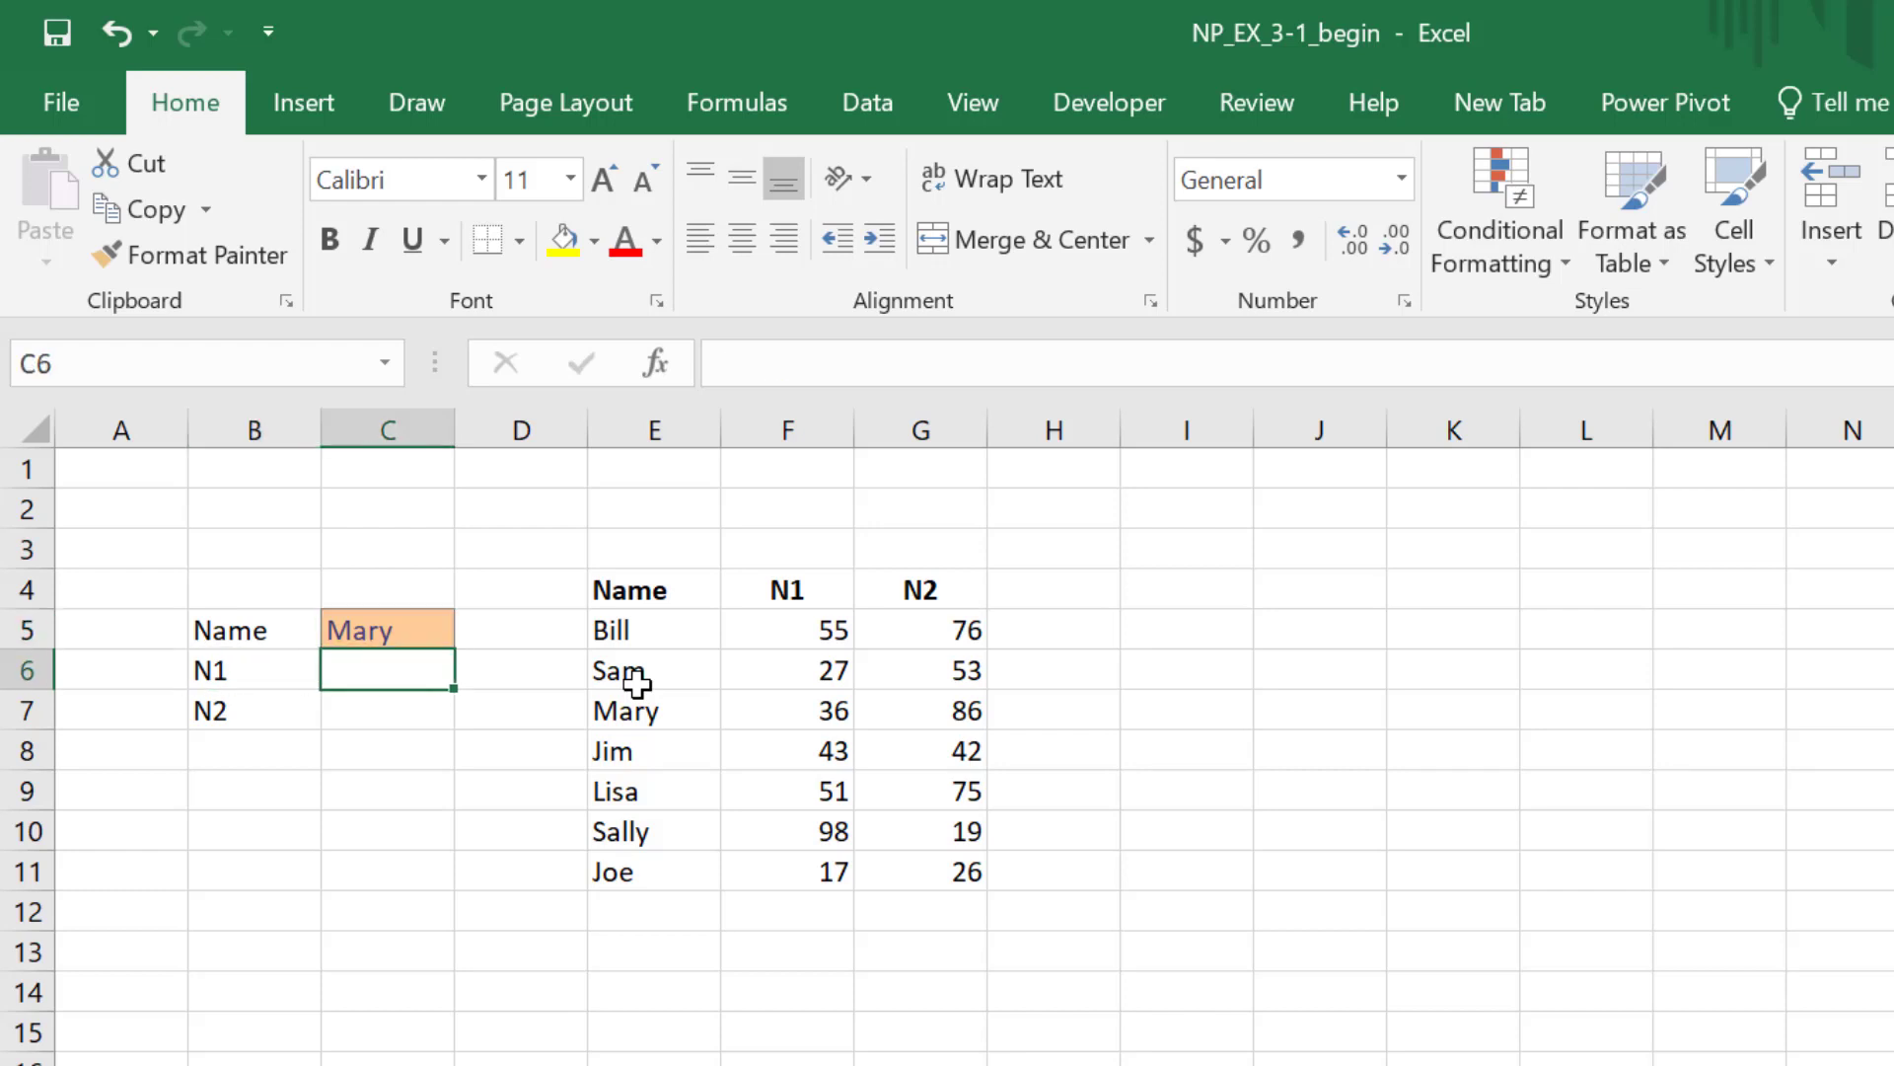
pyautogui.press('Down')
pyautogui.press('Up')
pyautogui.press('Right')
pyautogui.press('Right')
pyautogui.press('Down')
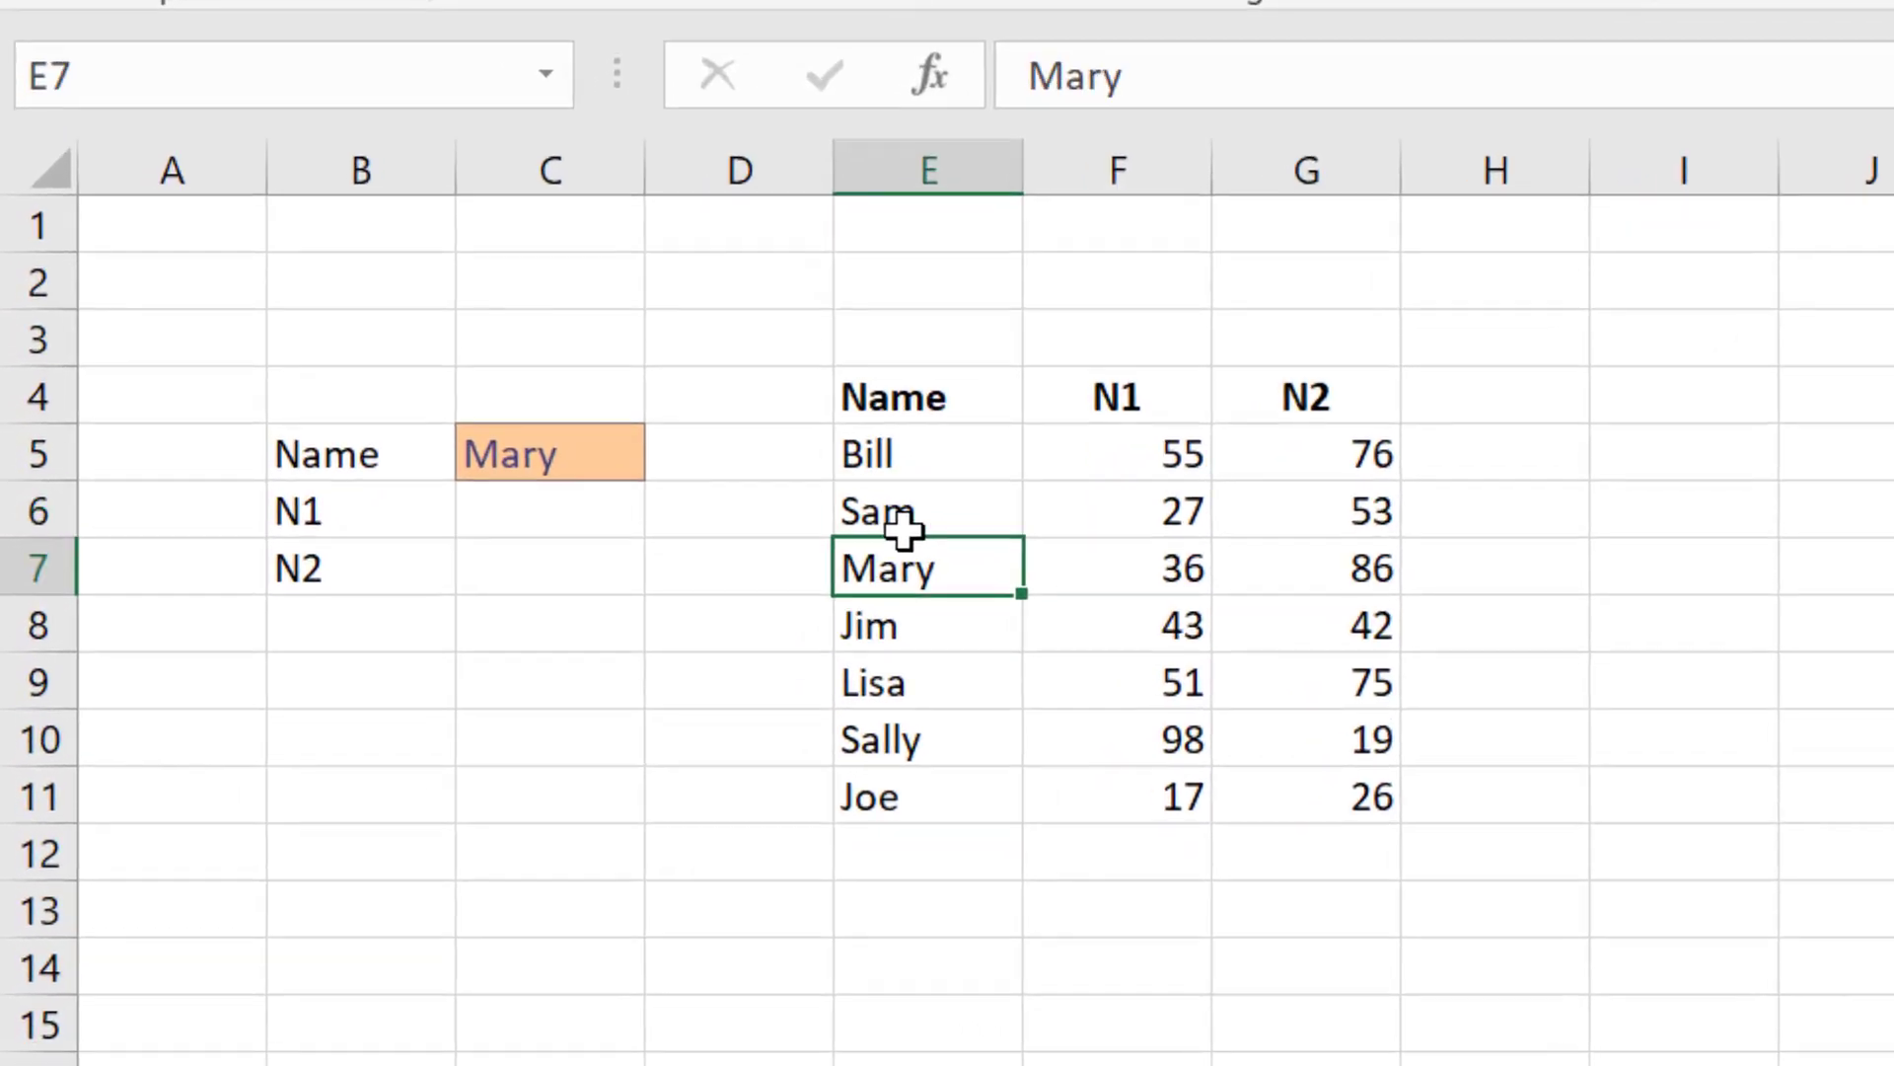
pyautogui.press('Right')
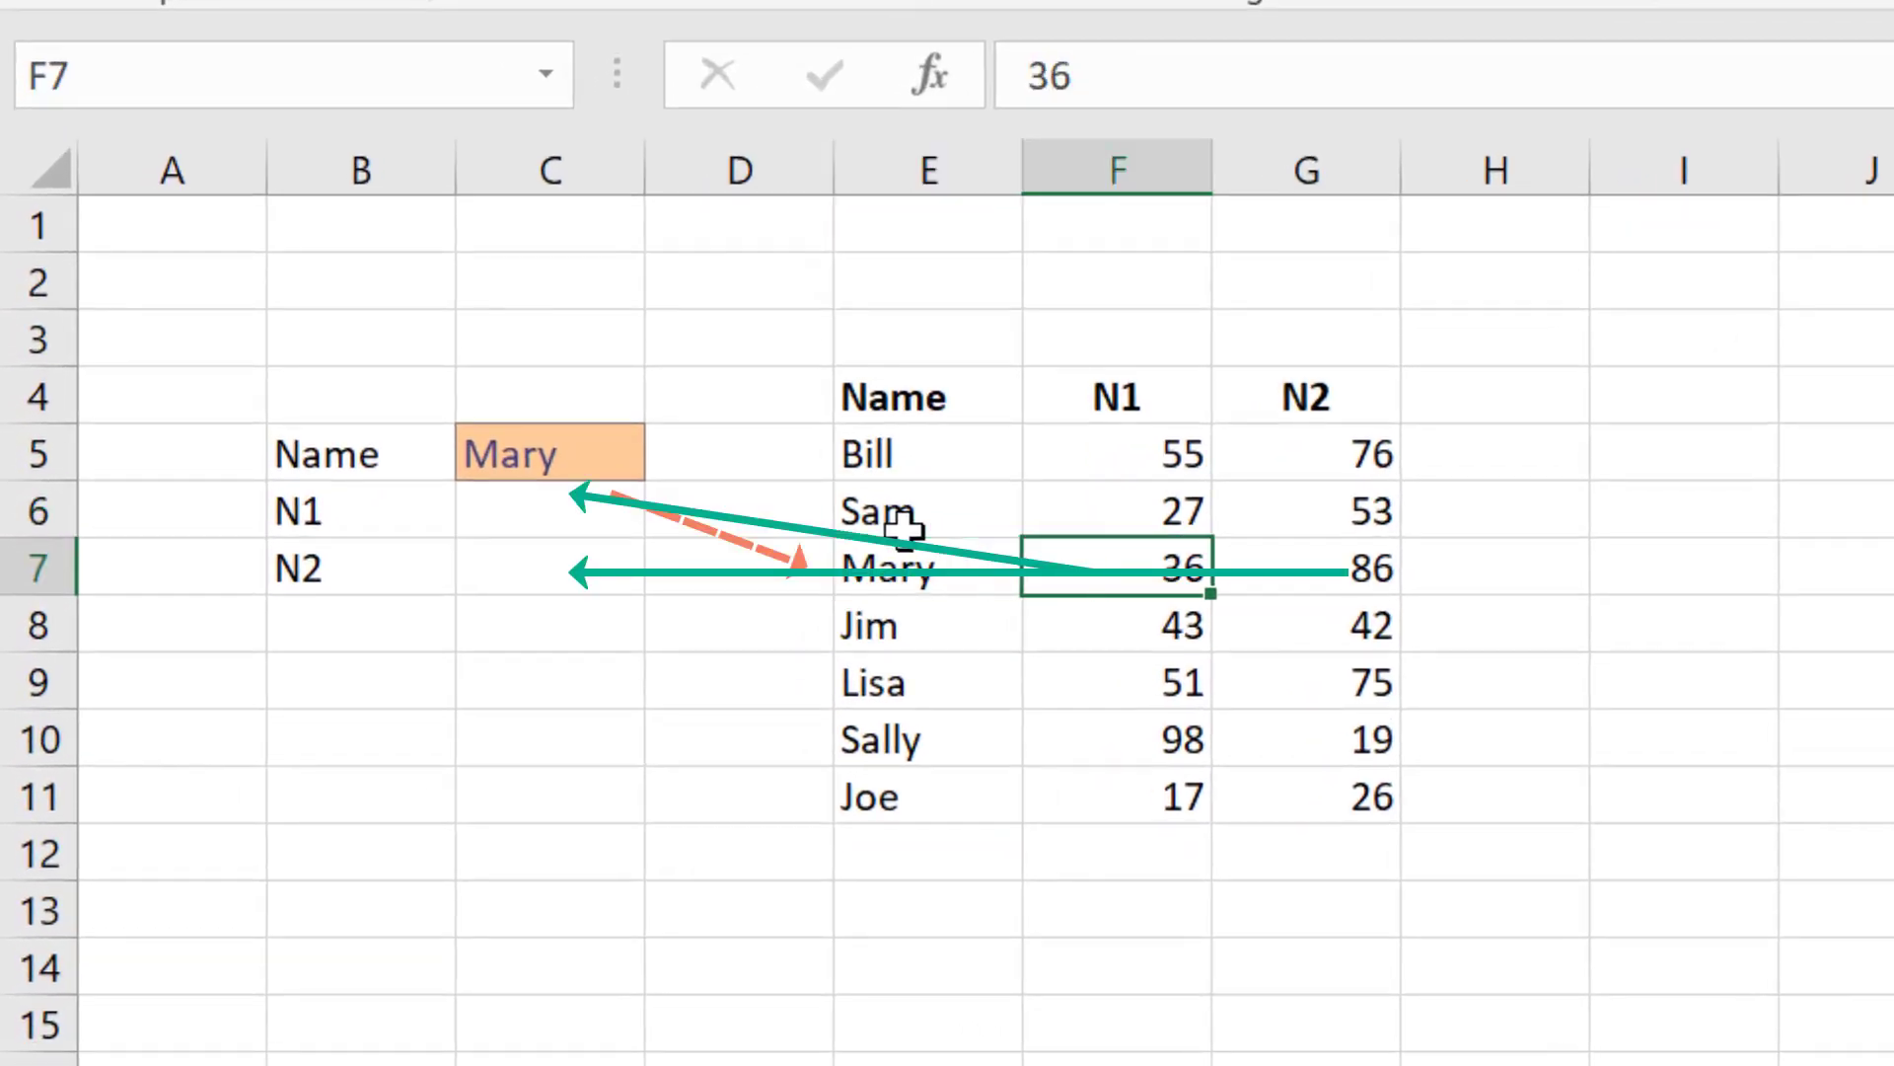
pyautogui.press('Right')
pyautogui.press('Left')
pyautogui.press('Left')
pyautogui.press('Left')
pyautogui.press('Left')
pyautogui.press('Up')
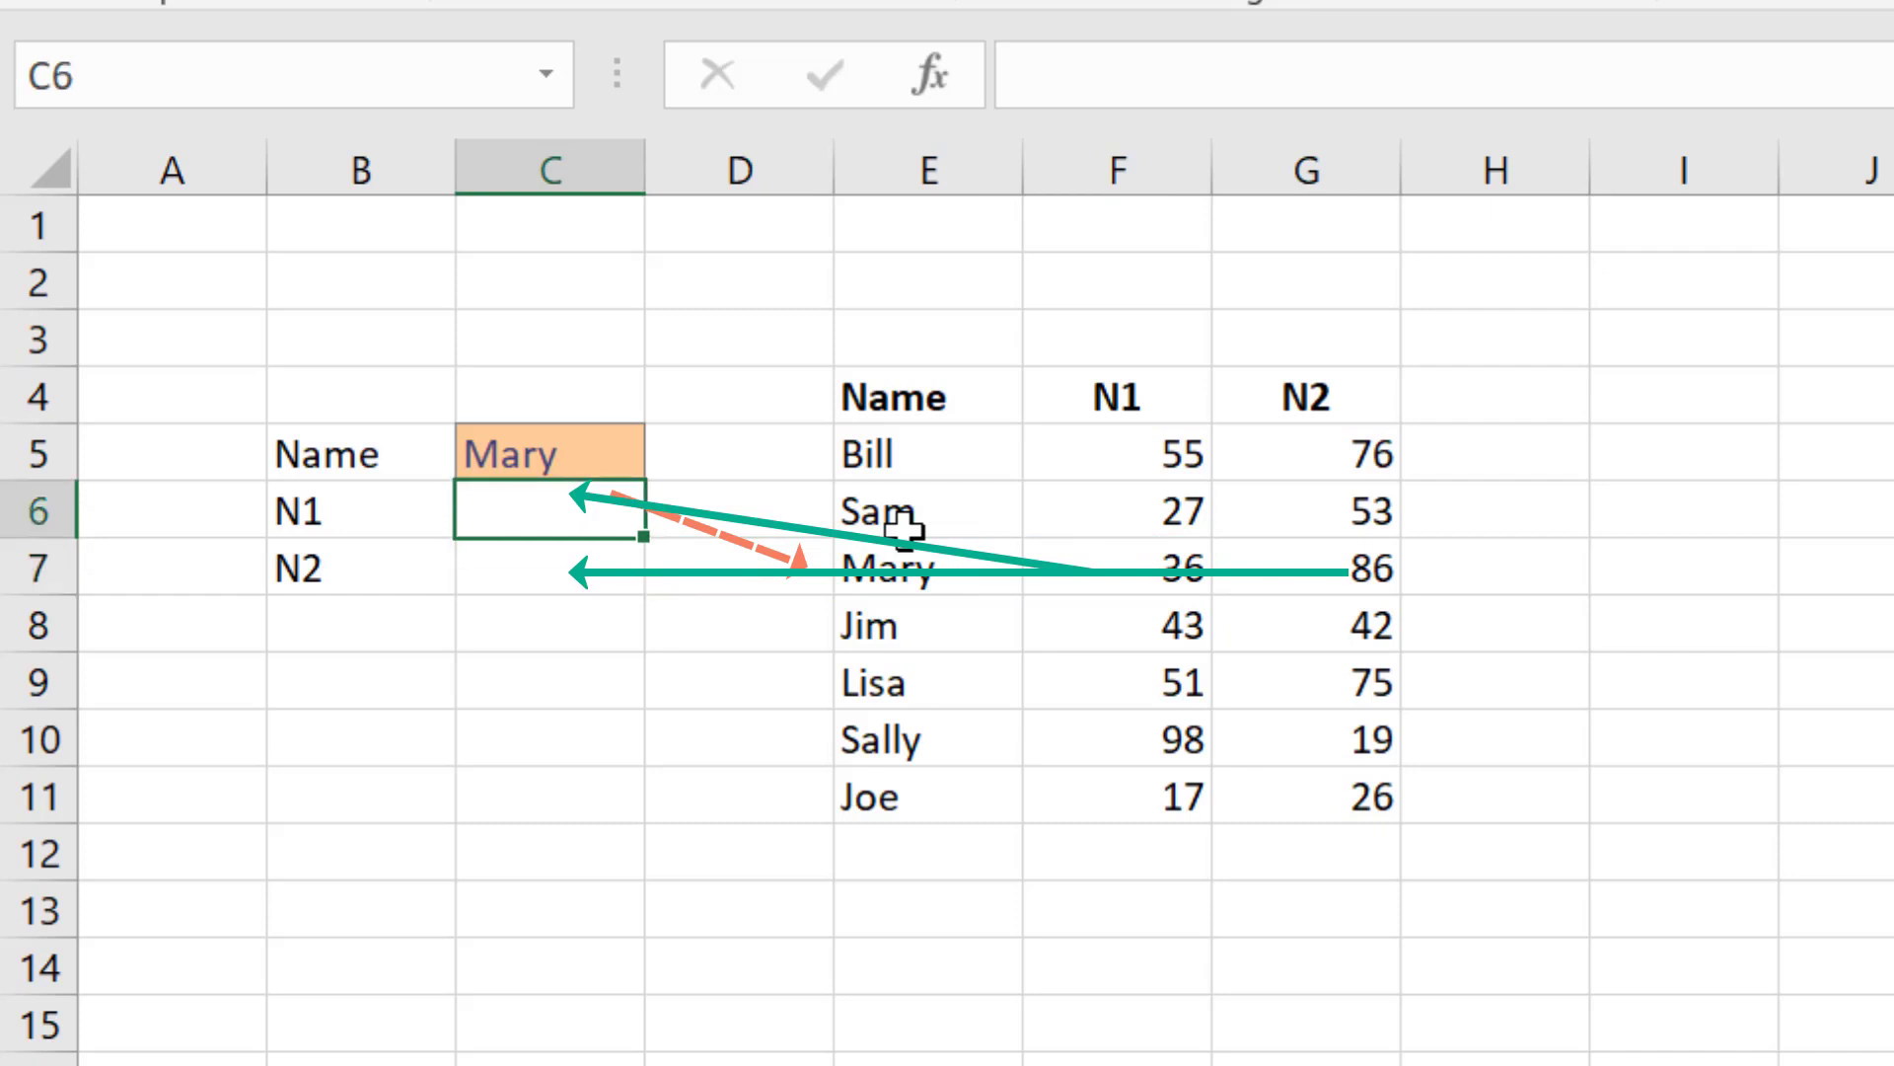
pyautogui.click(571, 453)
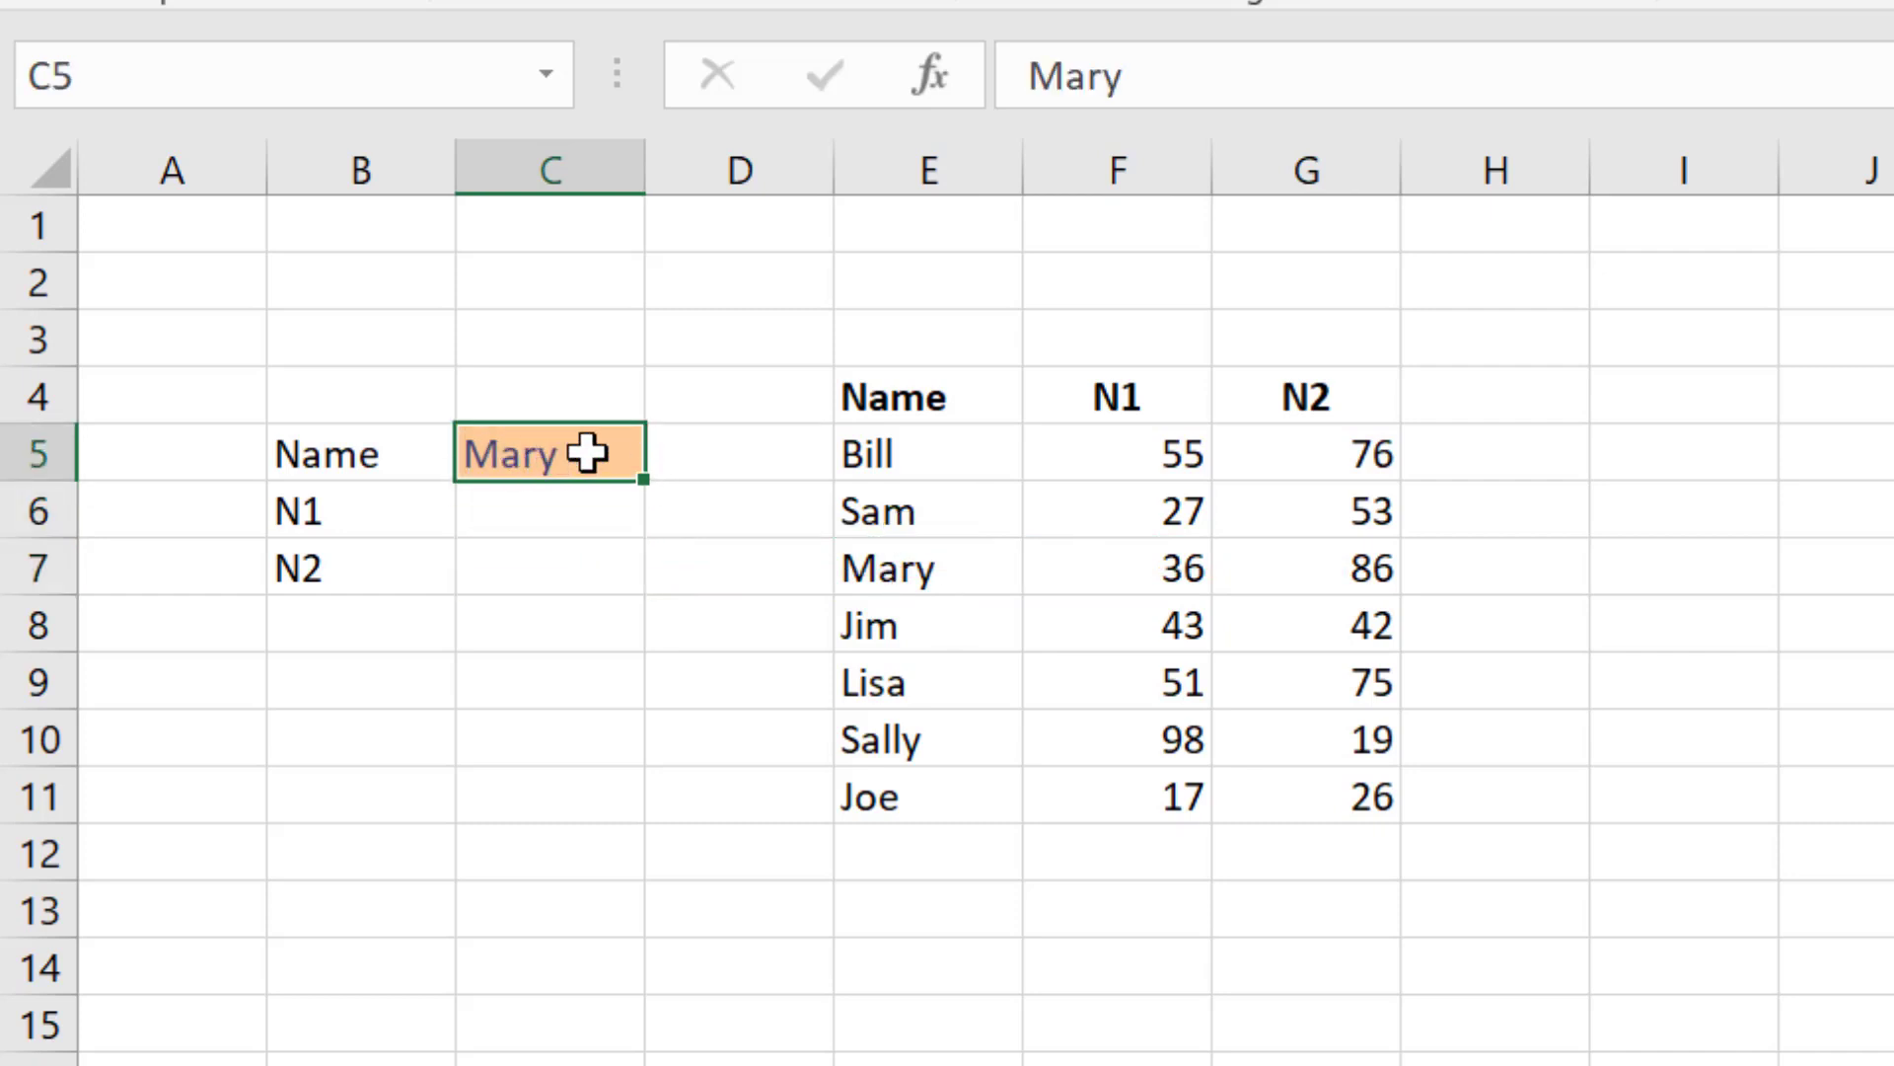
pyautogui.click(916, 576)
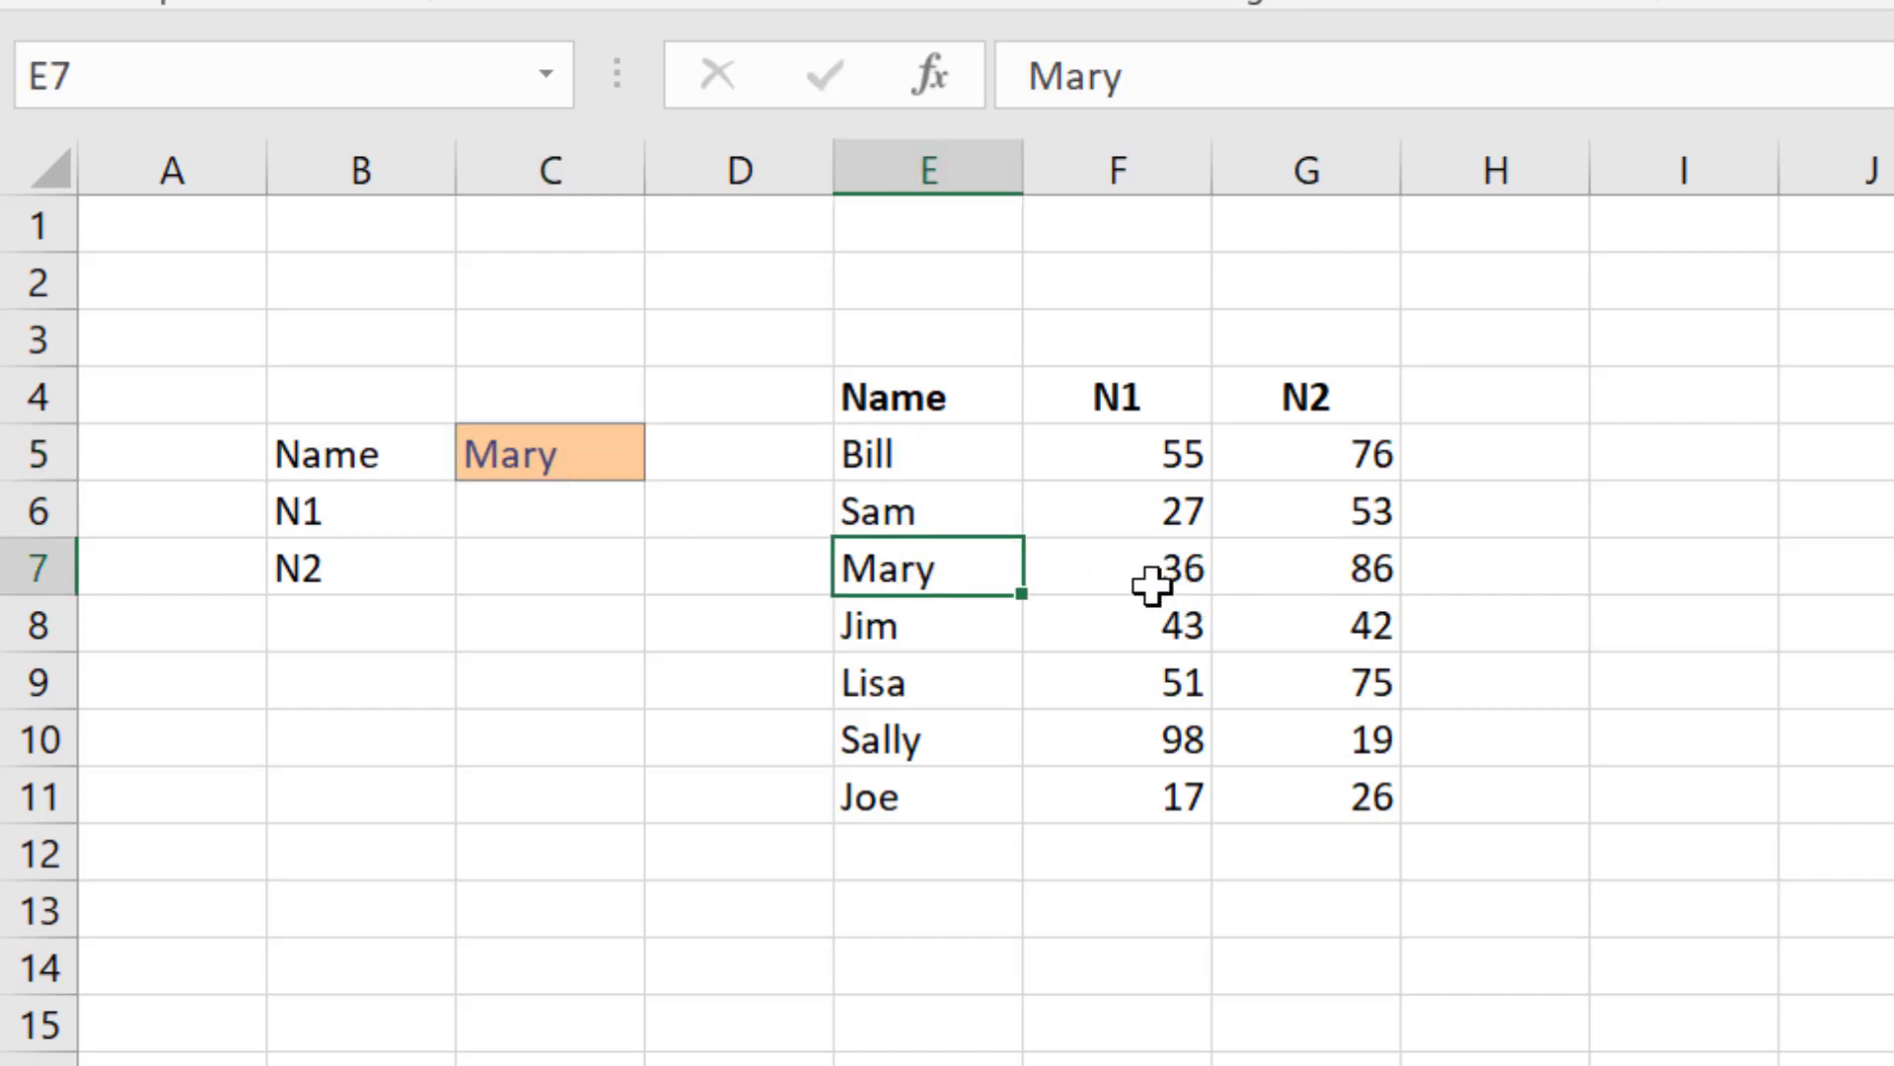
# Step: Enter 36 and 86 as Mary's N1 and N2 in C6 and C7, then clear both cells
pyautogui.click(559, 515)
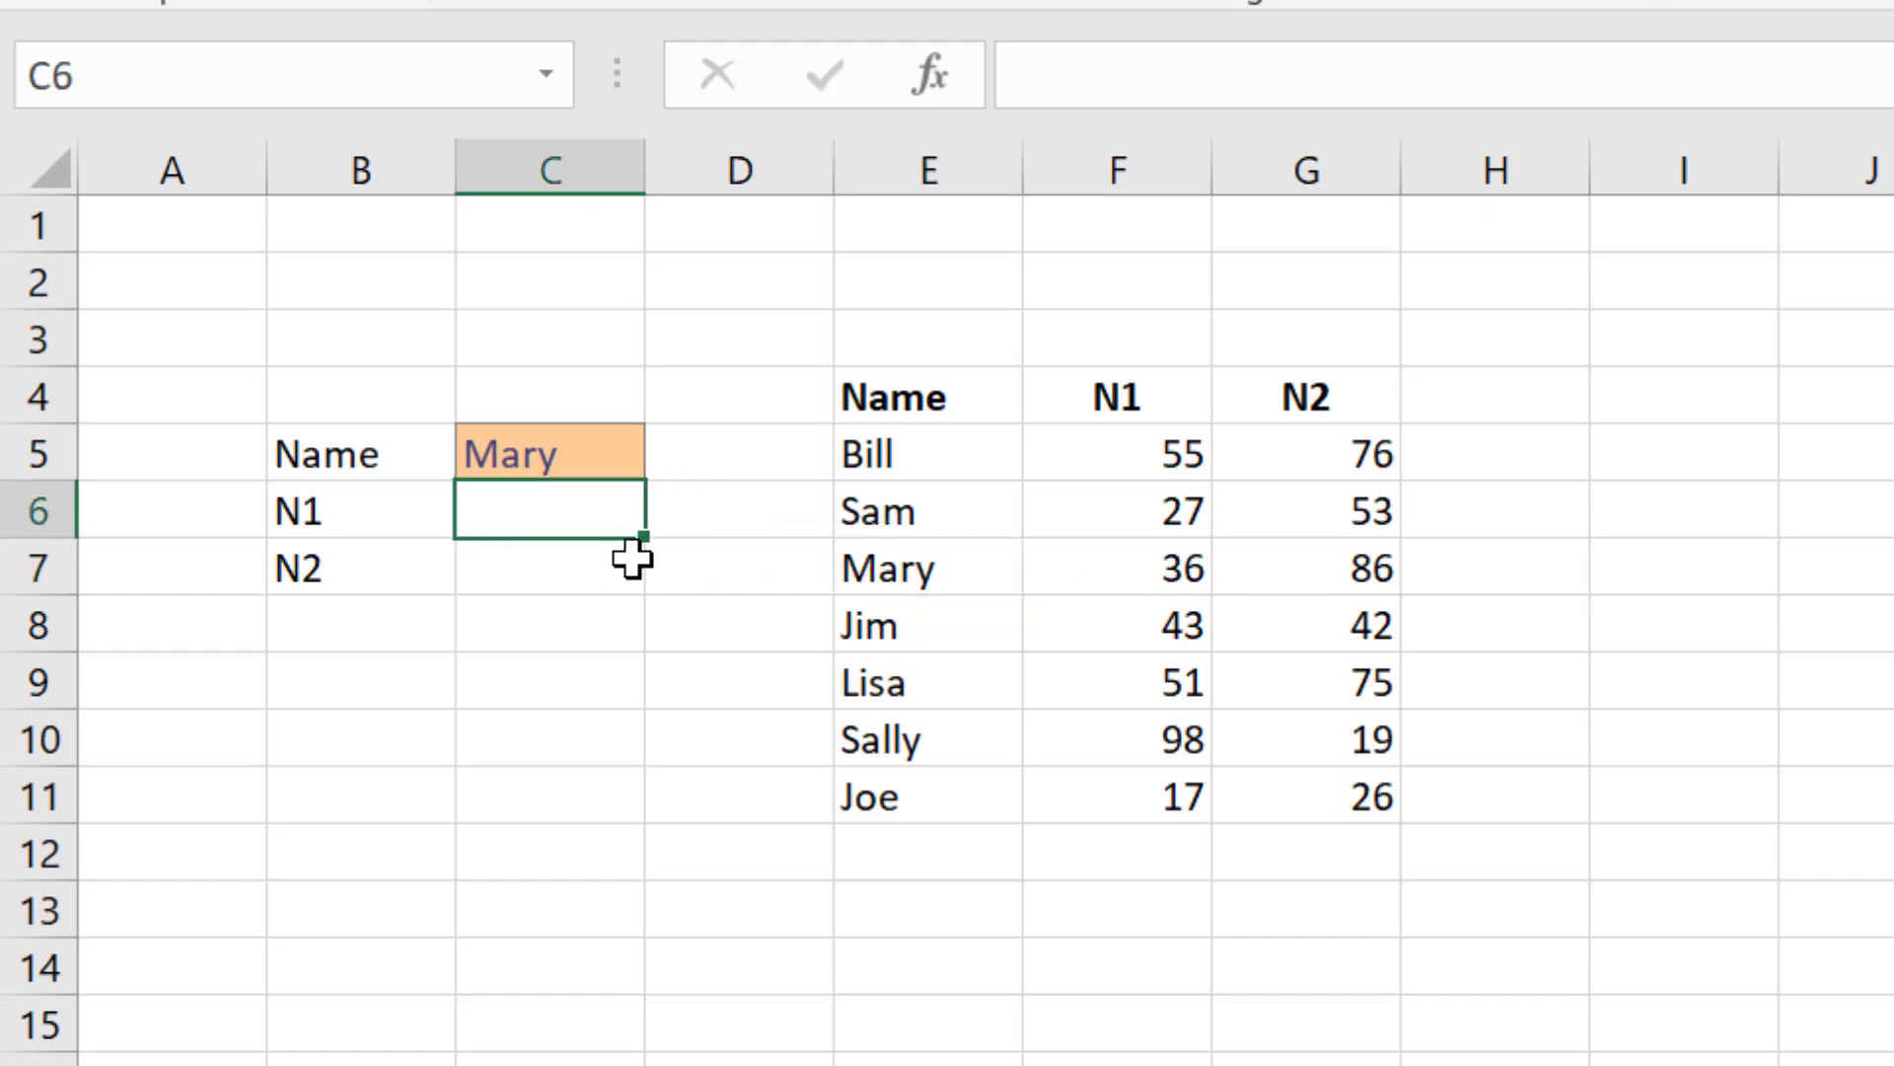
pyautogui.write('36')
pyautogui.press('Return')
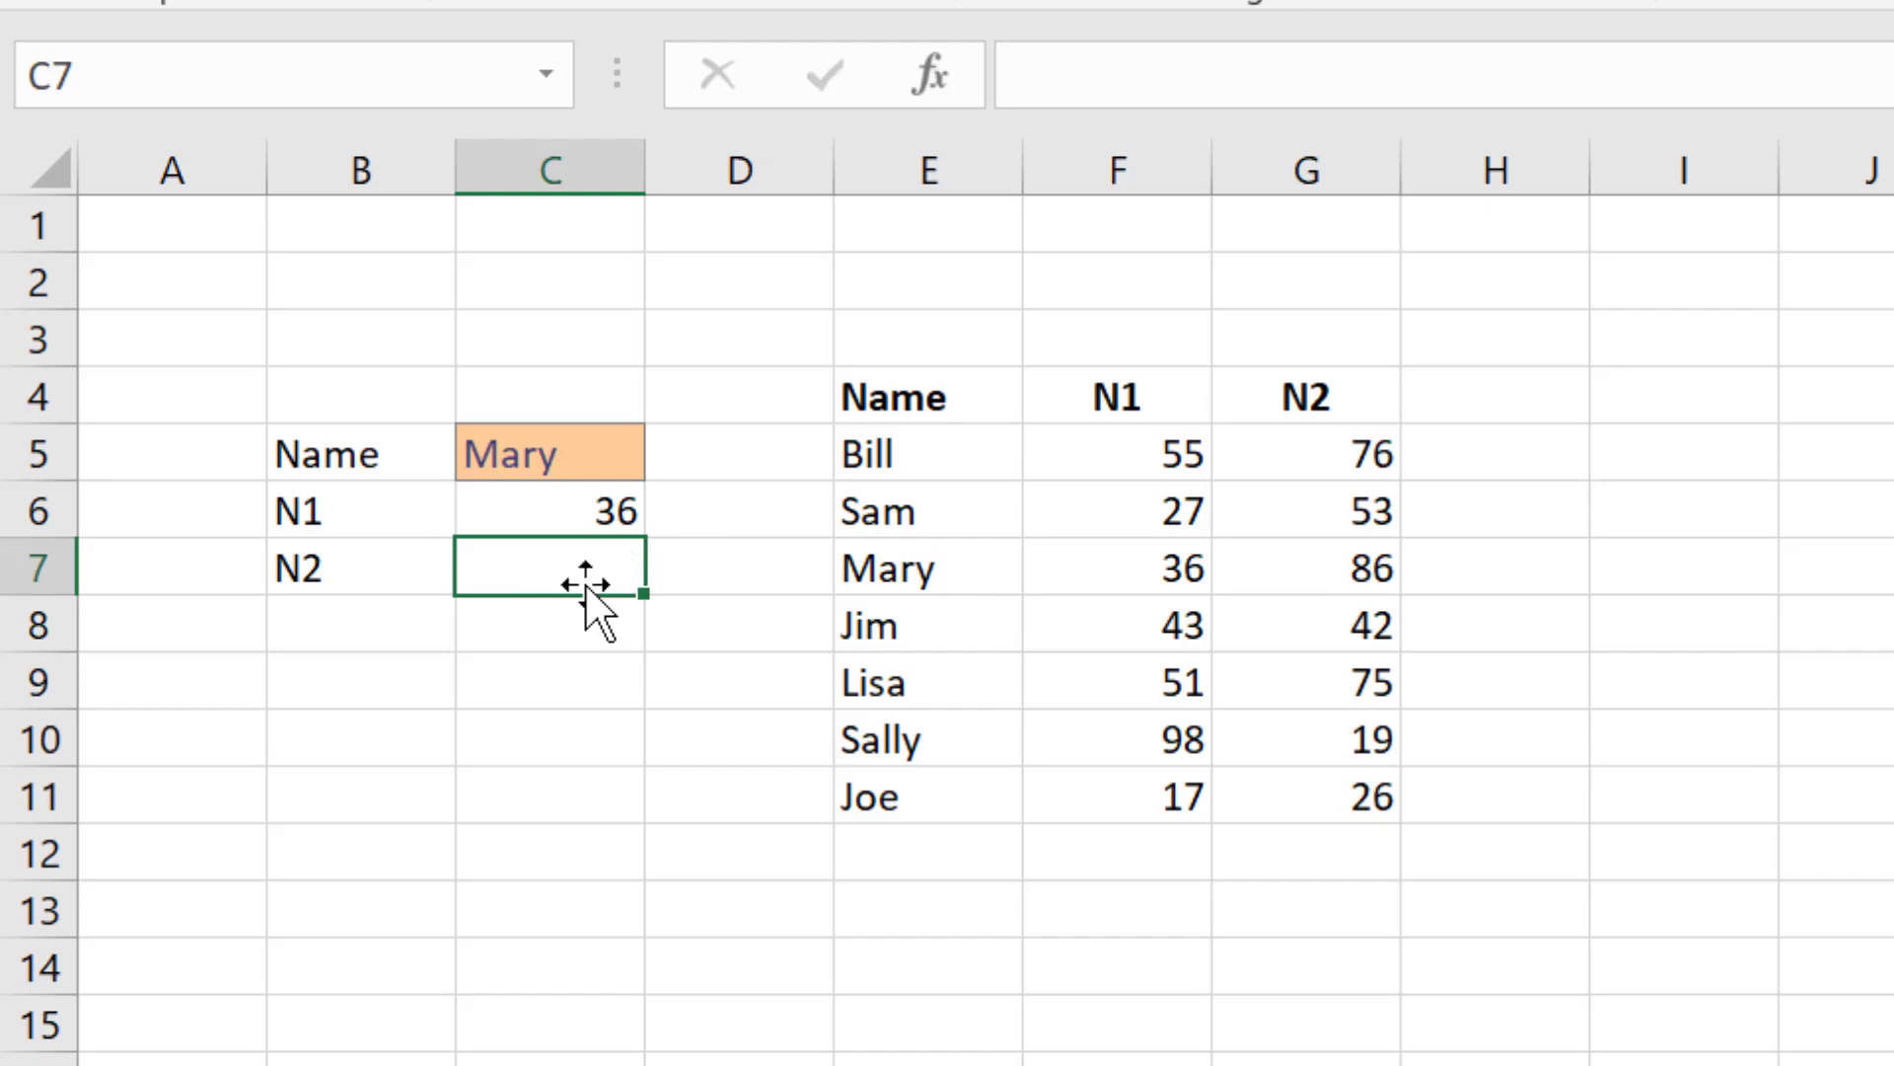
pyautogui.write('86')
pyautogui.press('Return')
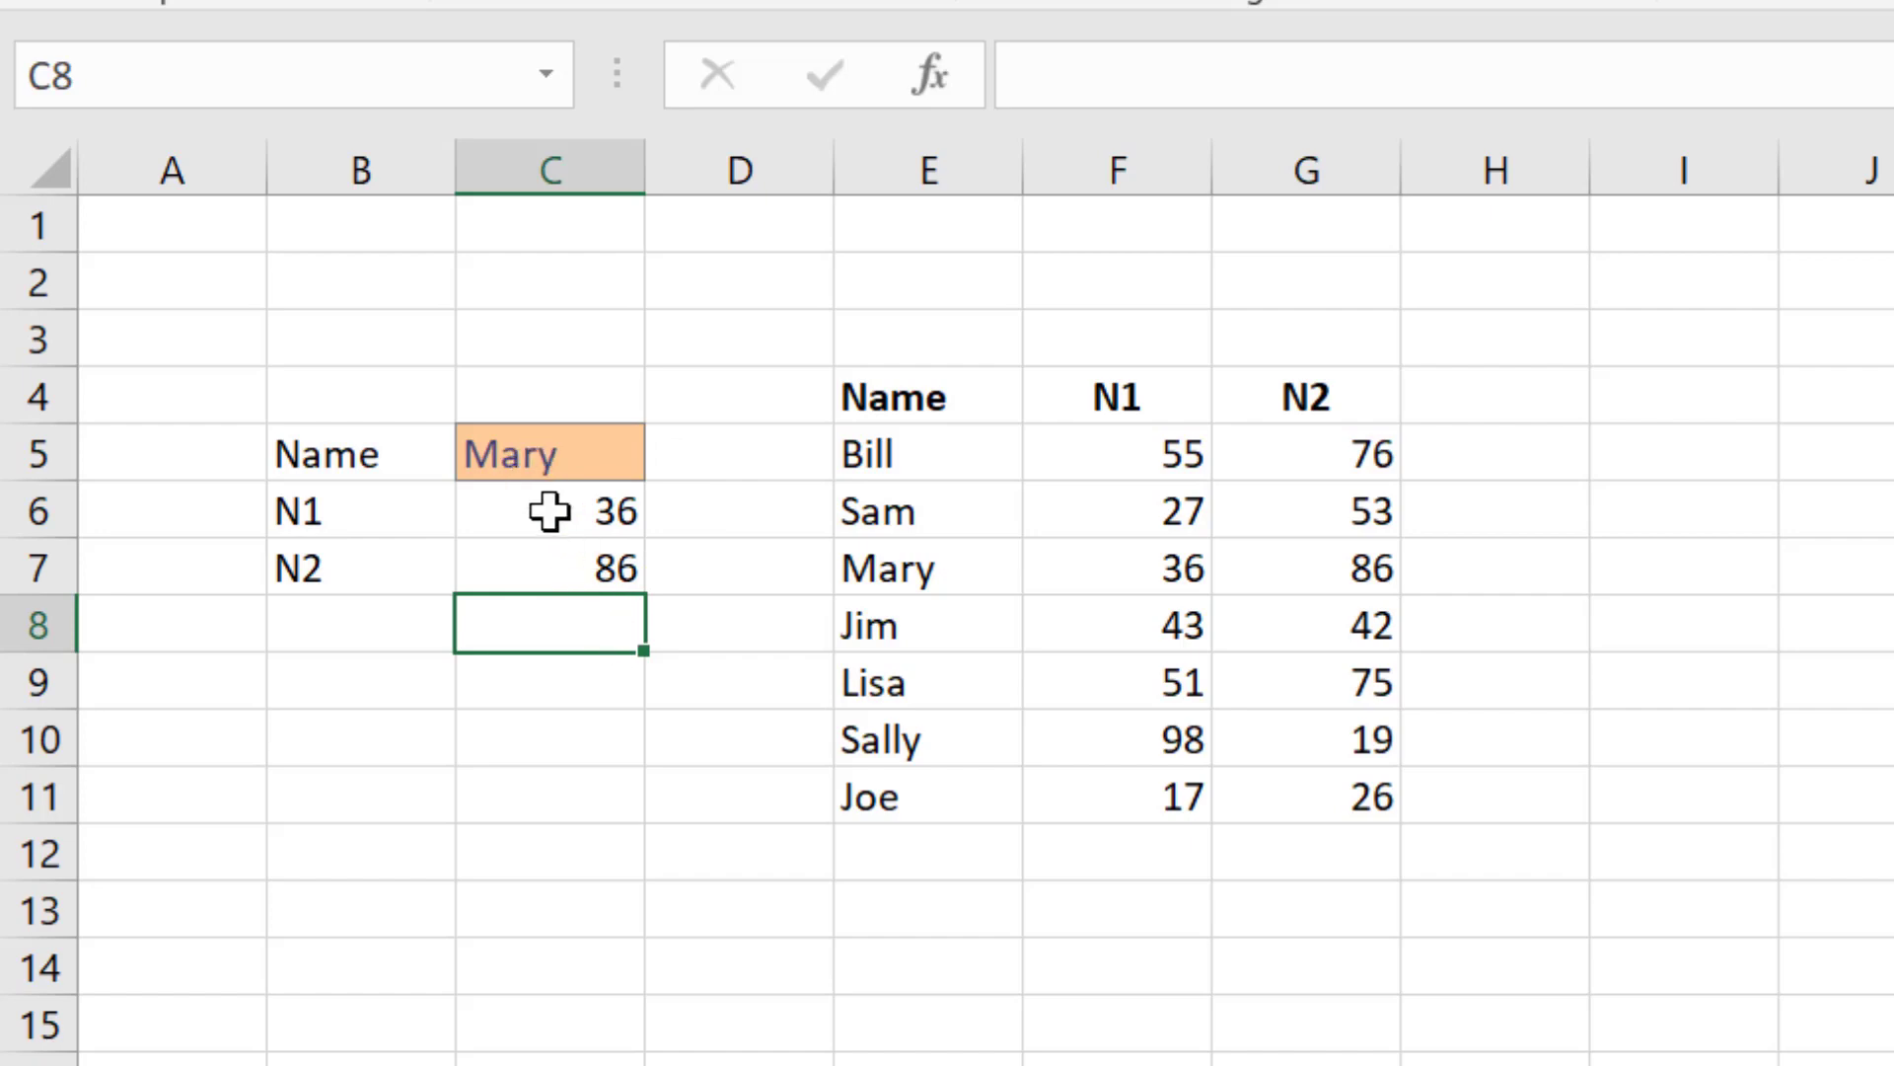
pyautogui.moveTo(550, 510); pyautogui.dragTo(634, 572)
pyautogui.press('Delete')
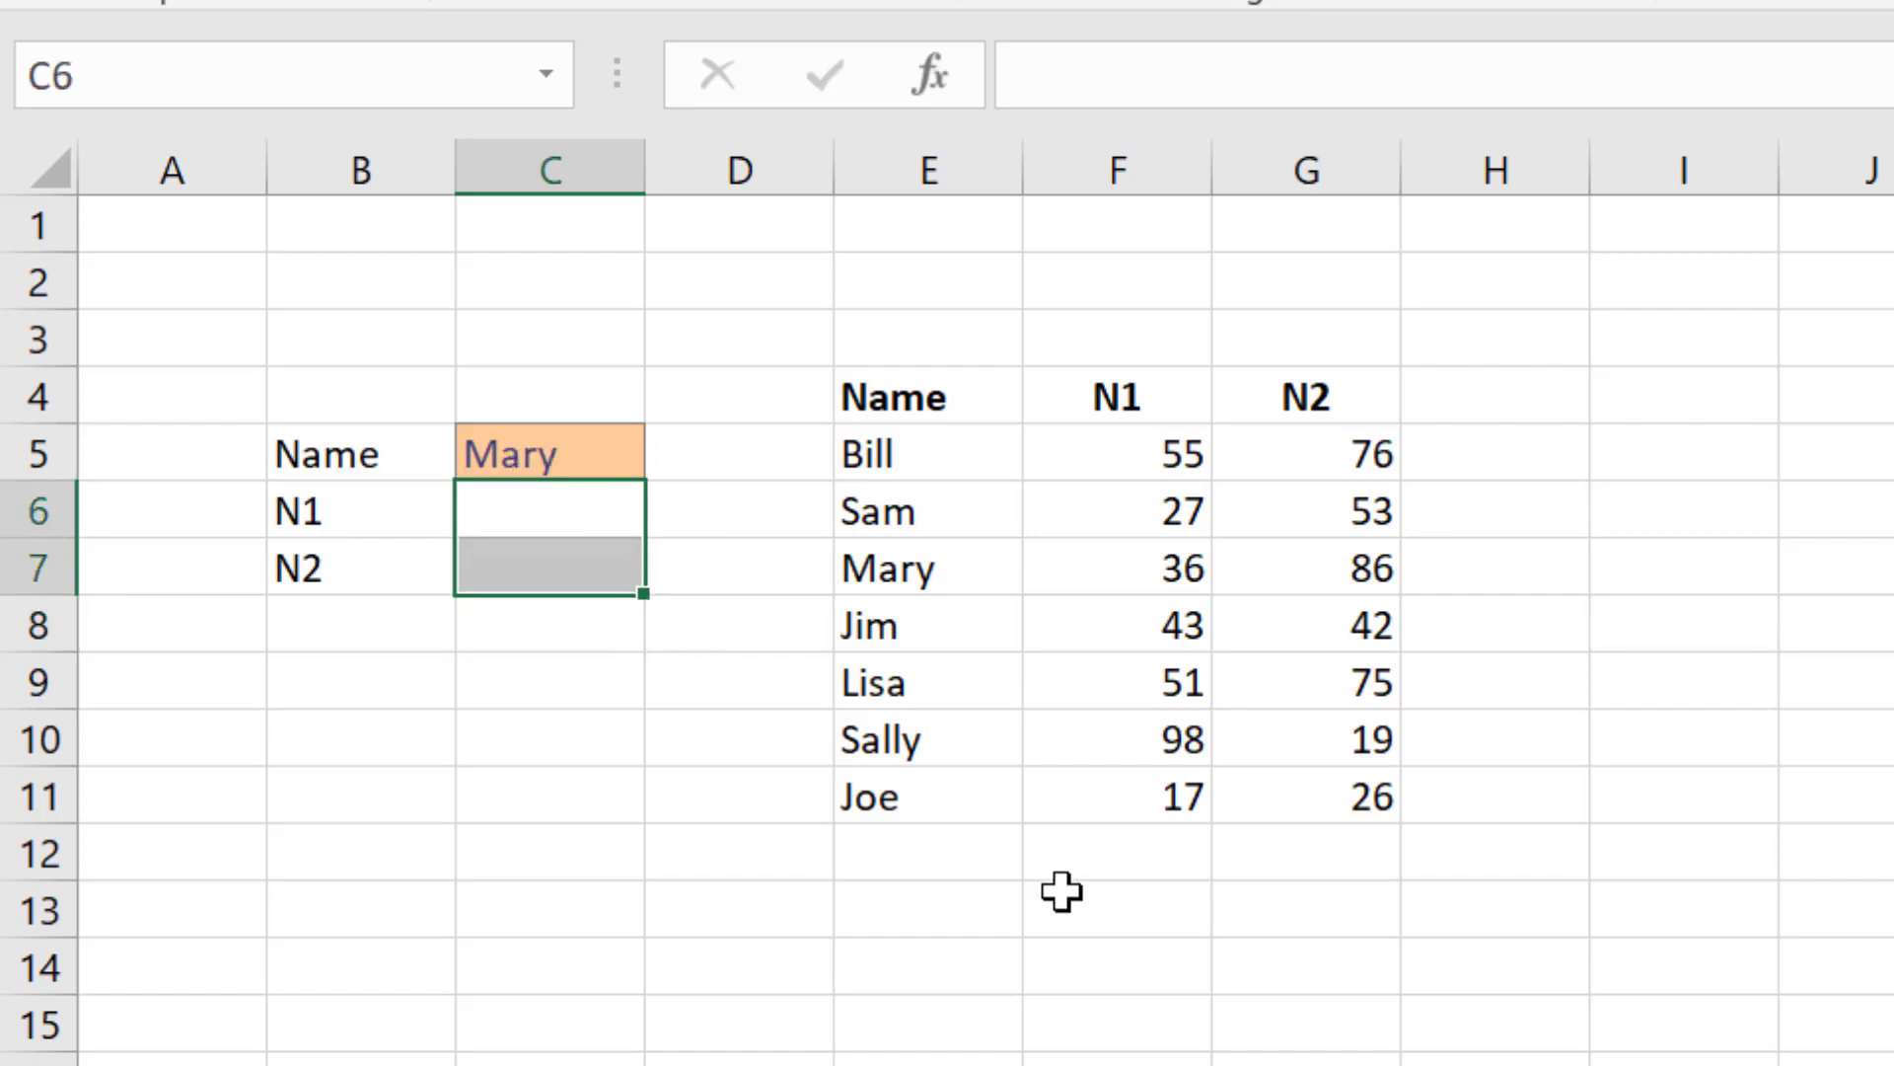
# Step: Step through the data table again from Mary's name across to her N1 and N2 values
pyautogui.press('Up')
pyautogui.press('Up')
pyautogui.press('Down')
pyautogui.press('Right')
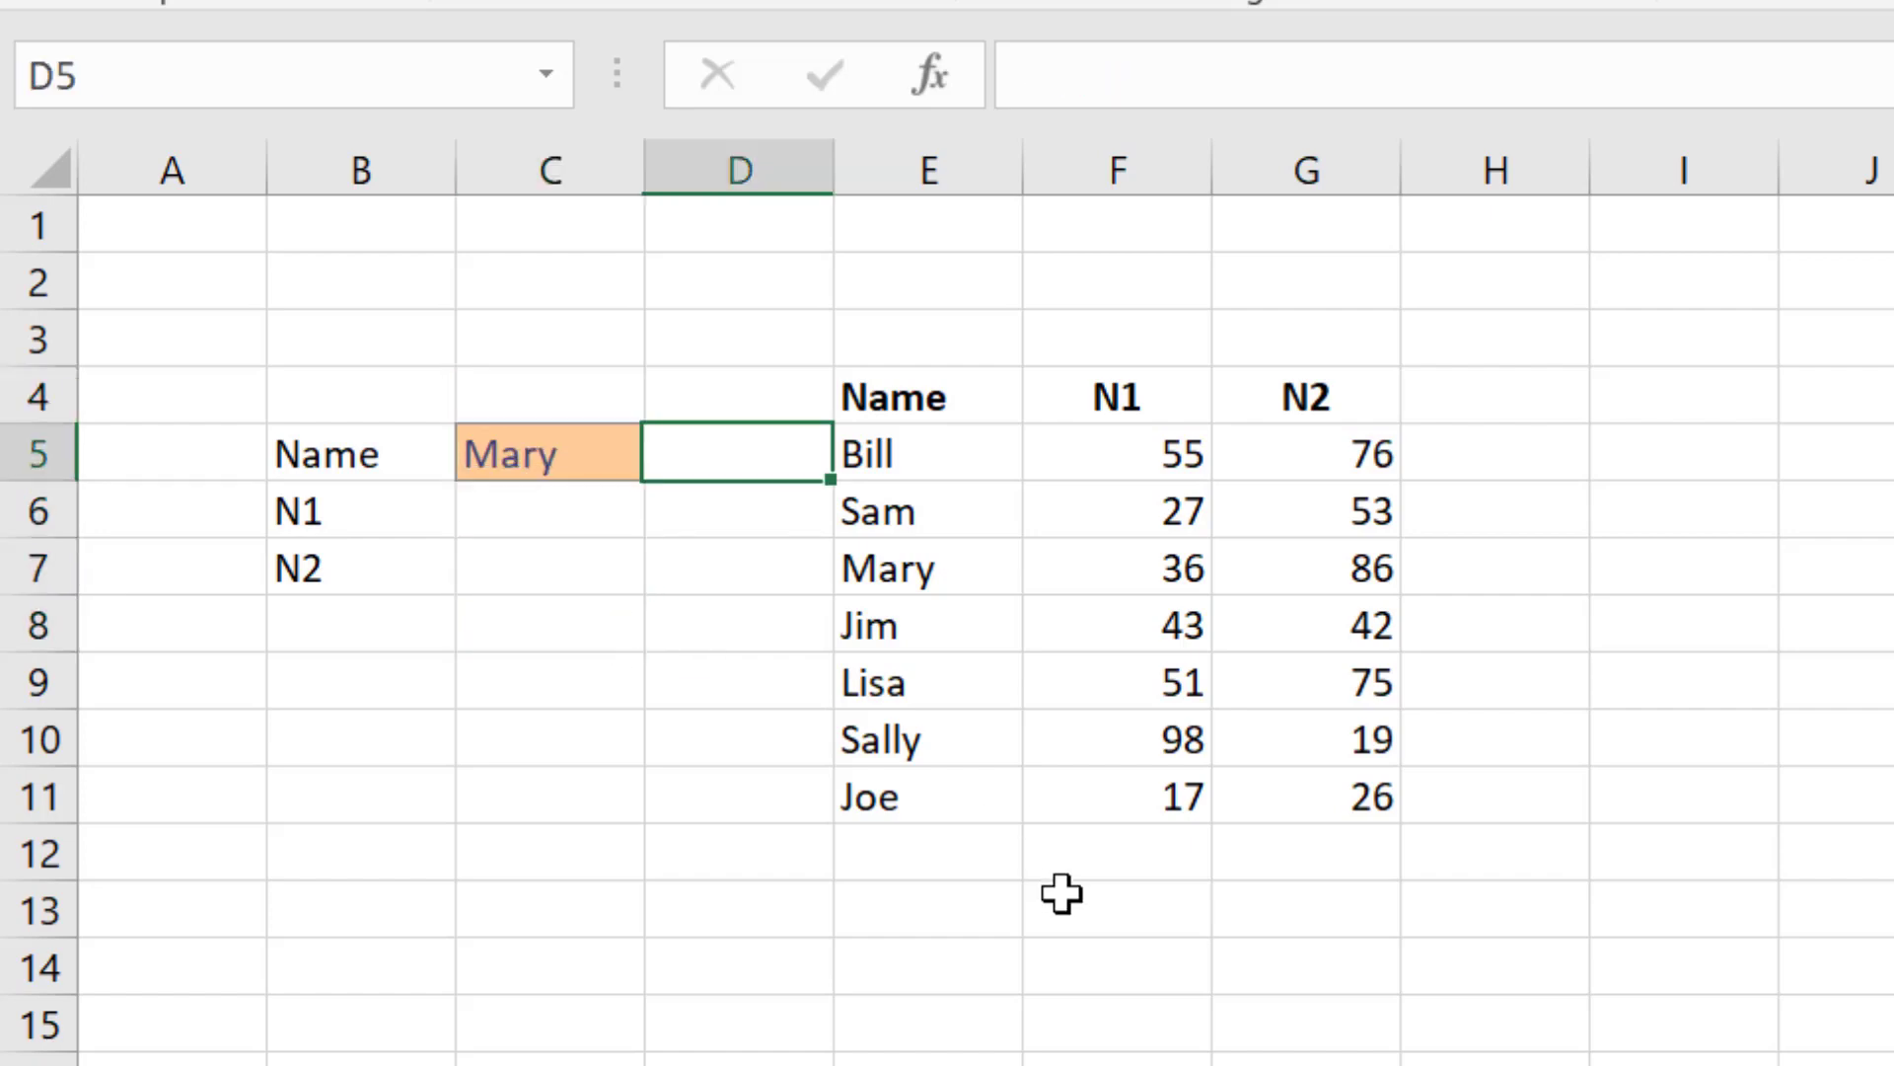
pyautogui.press('Right')
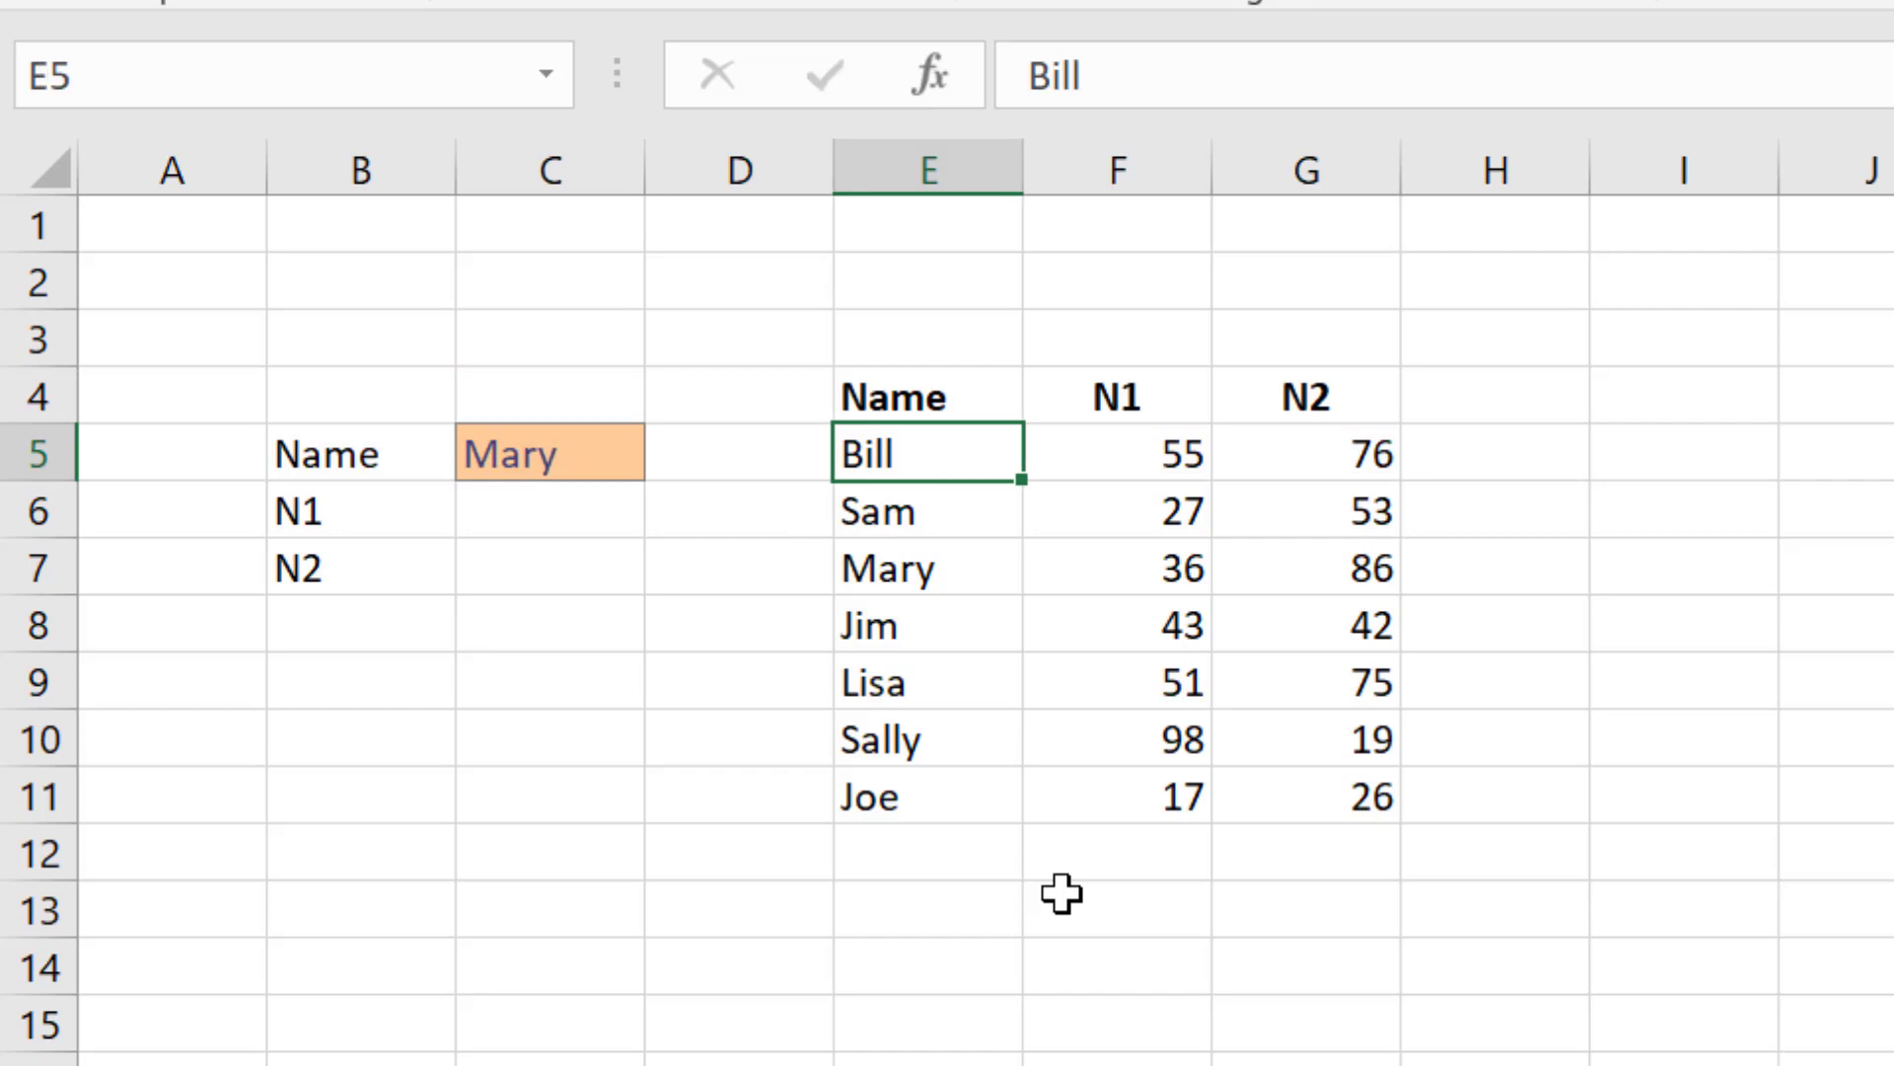
pyautogui.press('Down')
pyautogui.press('Down')
pyautogui.press('Down')
pyautogui.press('Down')
pyautogui.press('Down')
pyautogui.press('Up')
pyautogui.press('Up')
pyautogui.press('Up')
pyautogui.press('Up')
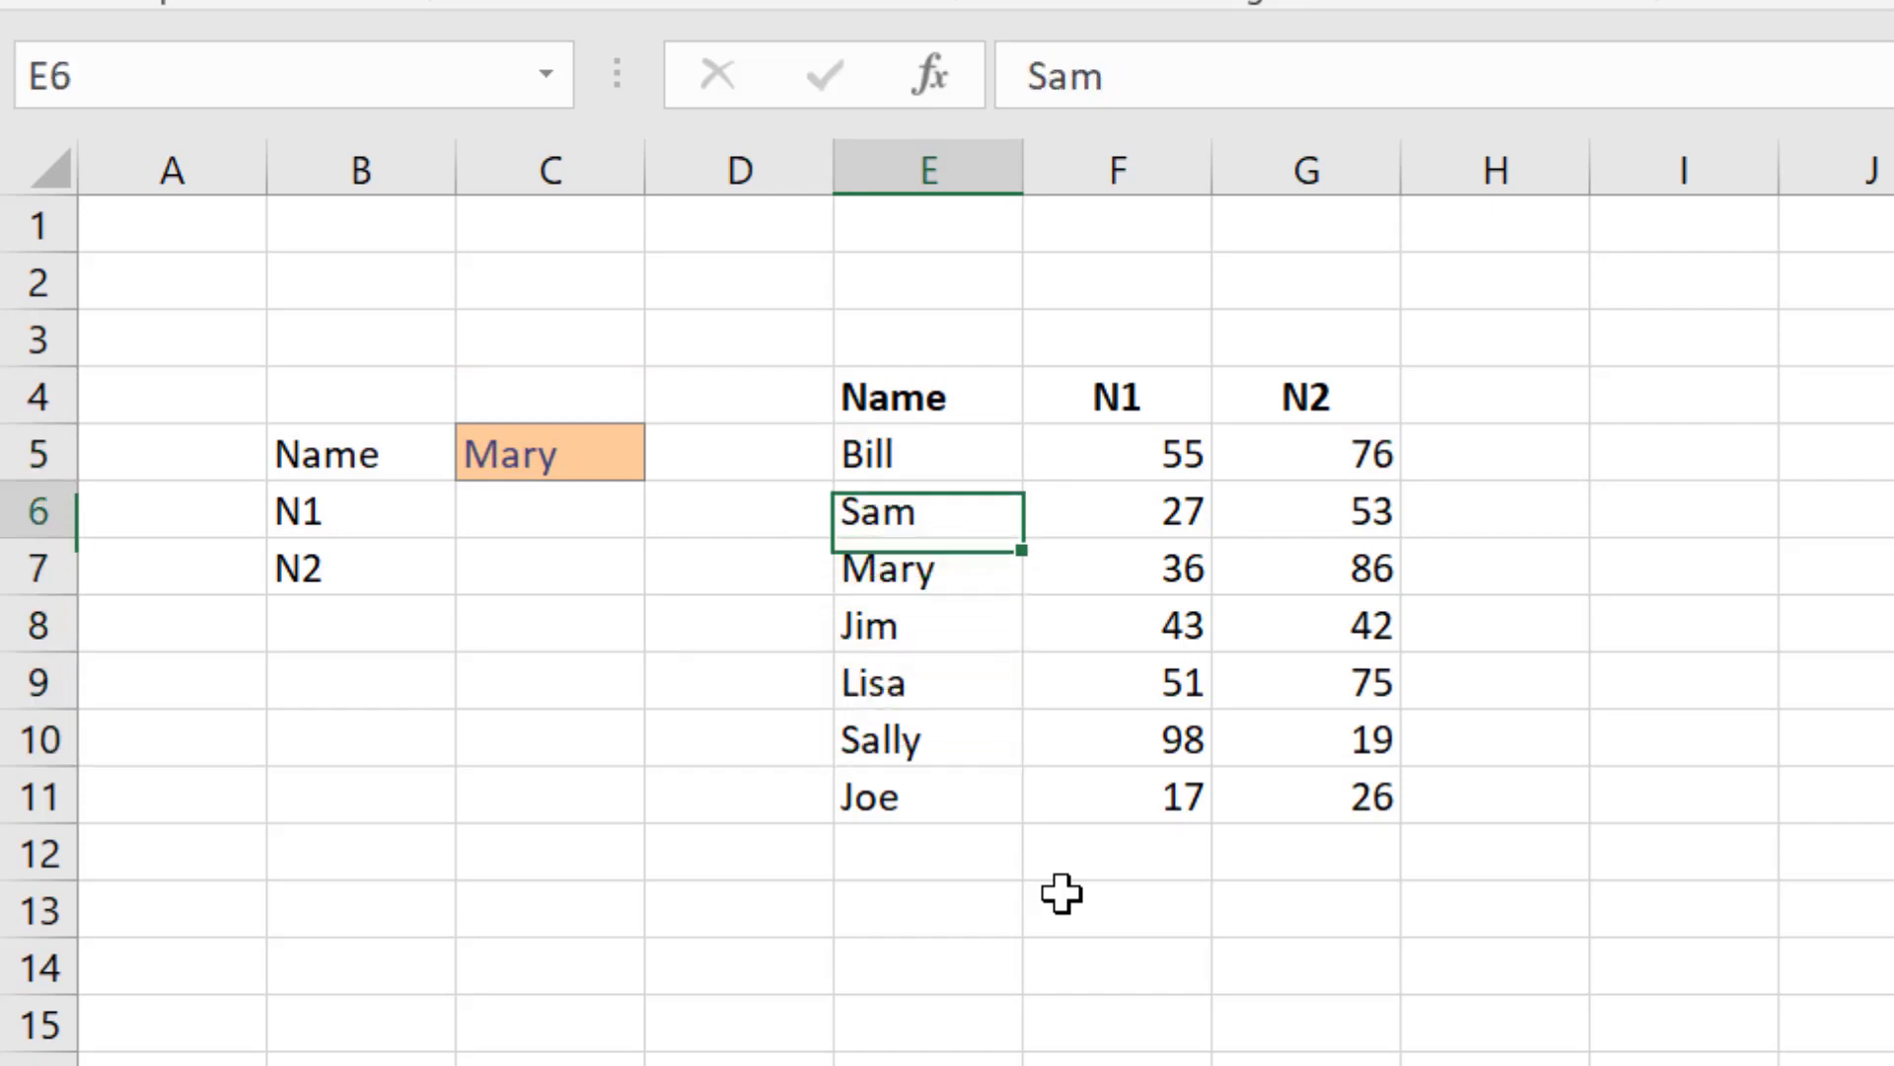
pyautogui.press('Down')
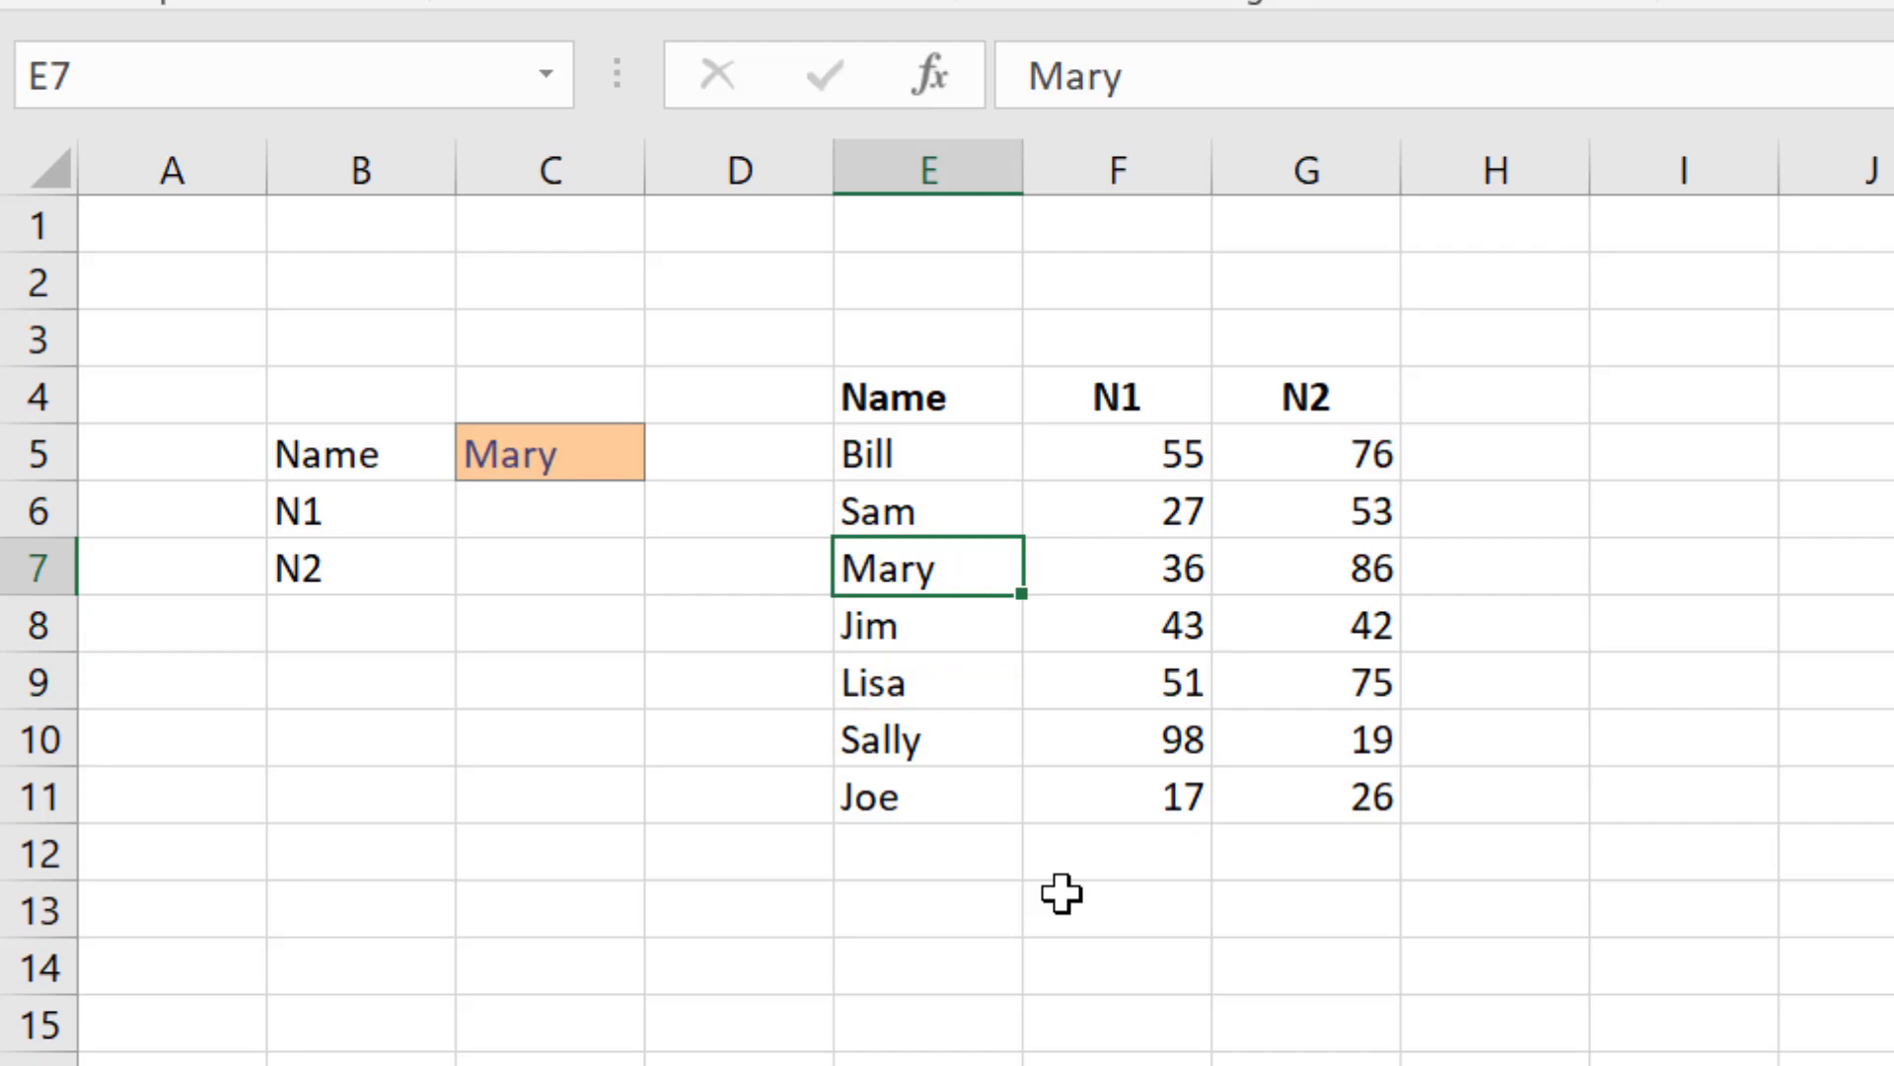
pyautogui.press('Right')
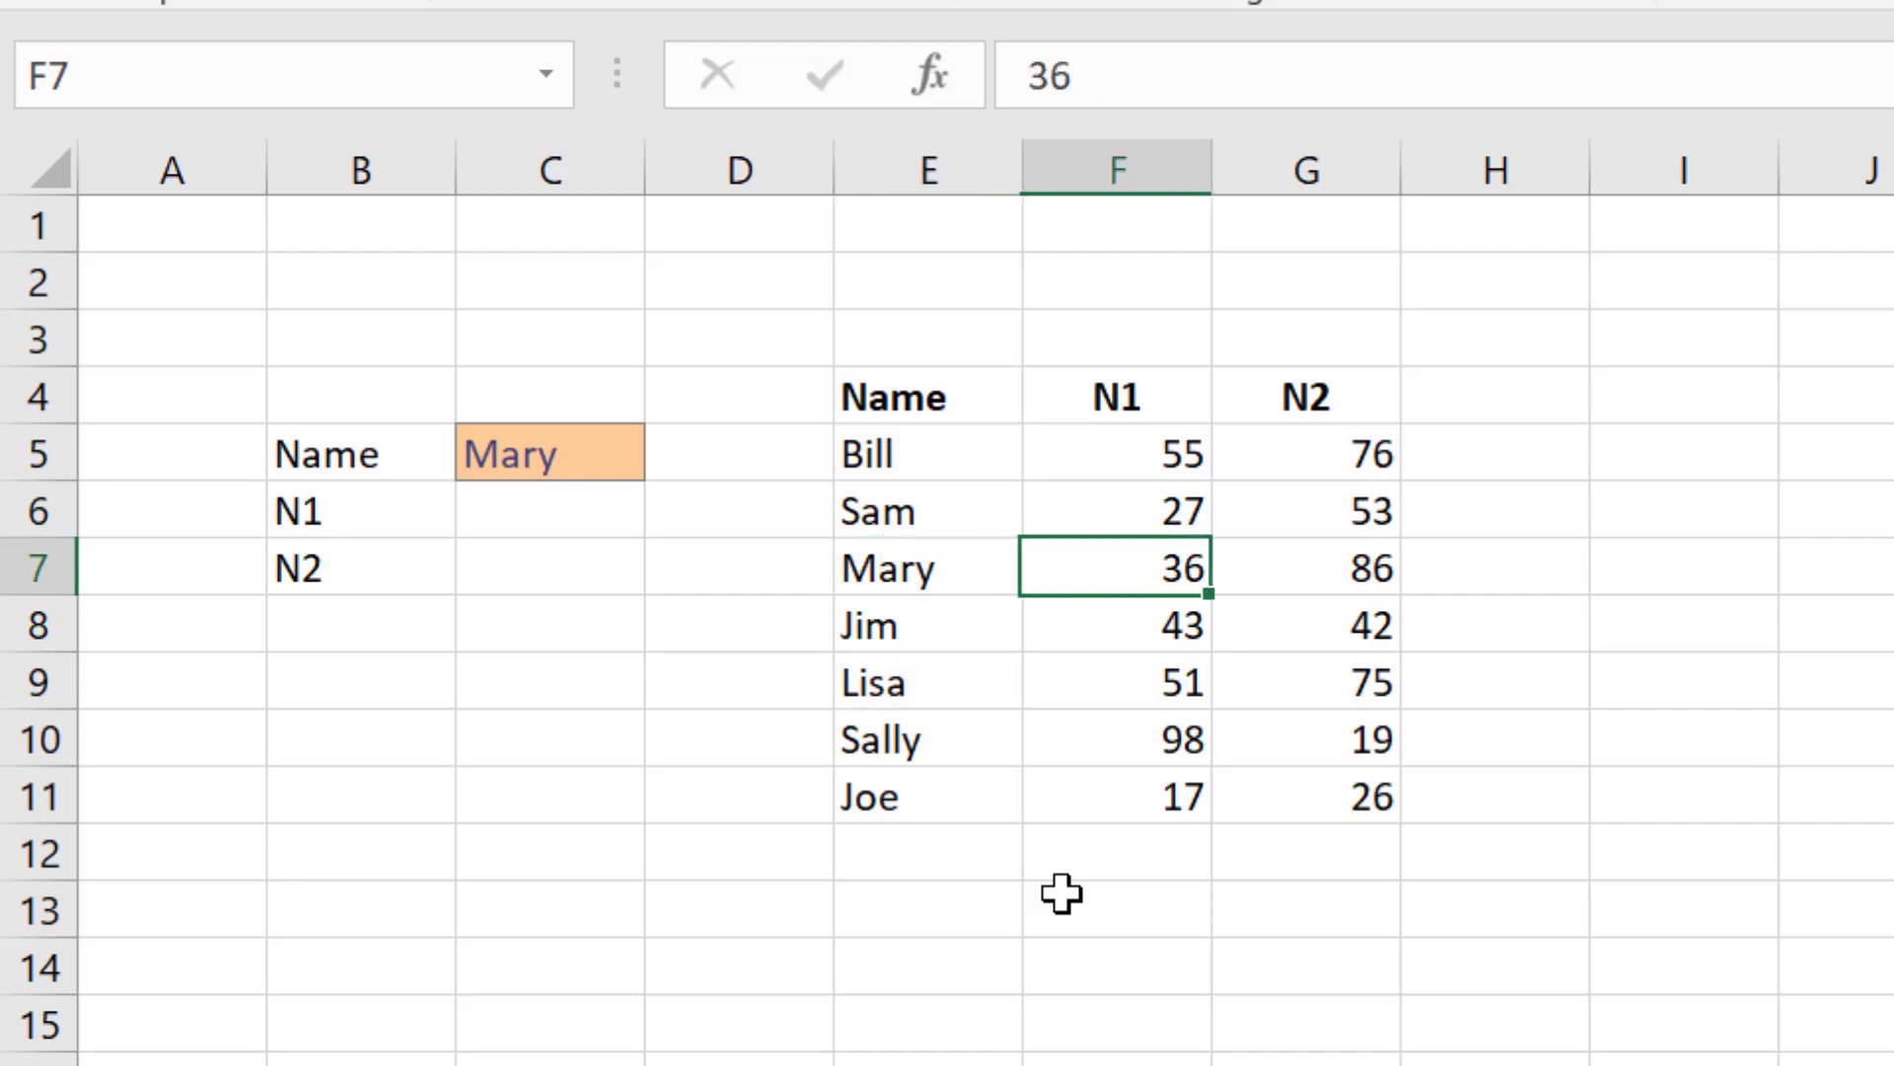
pyautogui.press('Right')
pyautogui.press('Left')
pyautogui.press('Left')
pyautogui.press('Left')
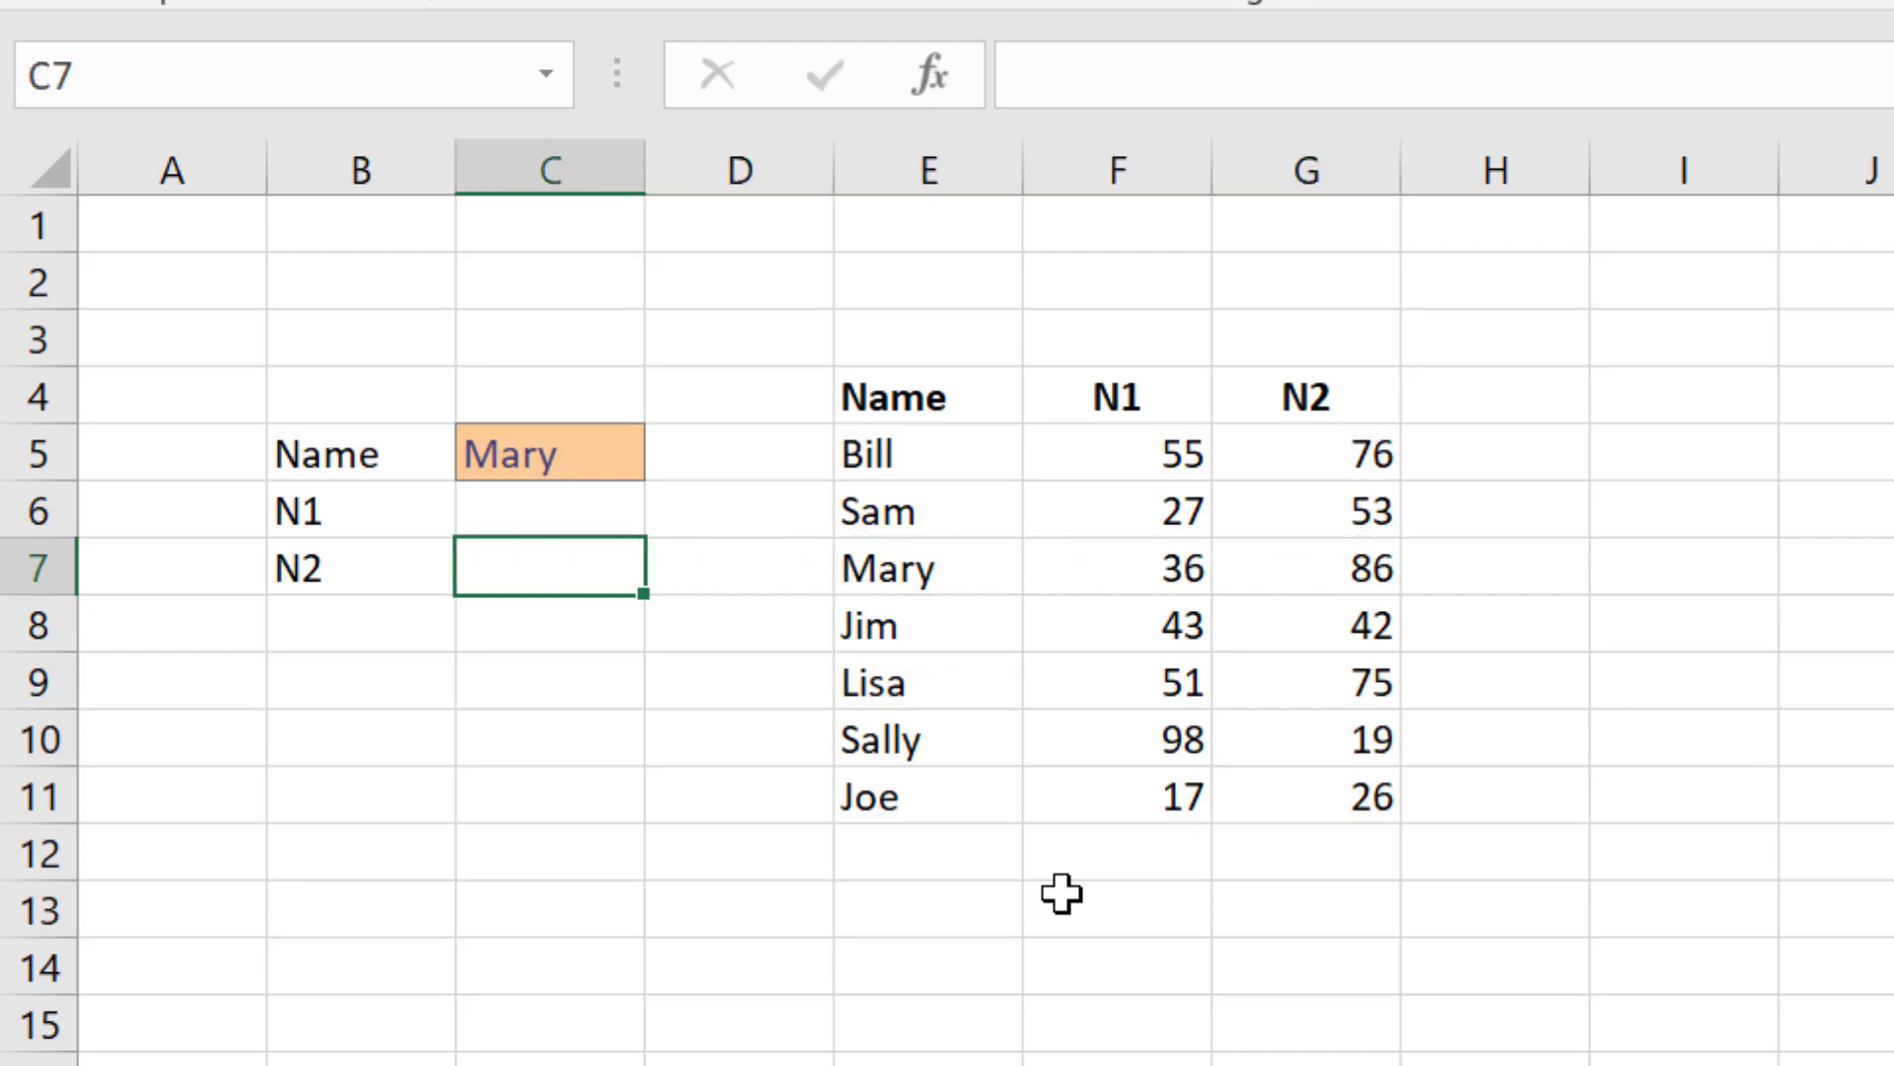
pyautogui.press('Up')
pyautogui.press('Right')
pyautogui.press('Right')
pyautogui.press('Right')
pyautogui.press('Right')
pyautogui.press('Right')
pyautogui.press('Right')
pyautogui.press('Right')
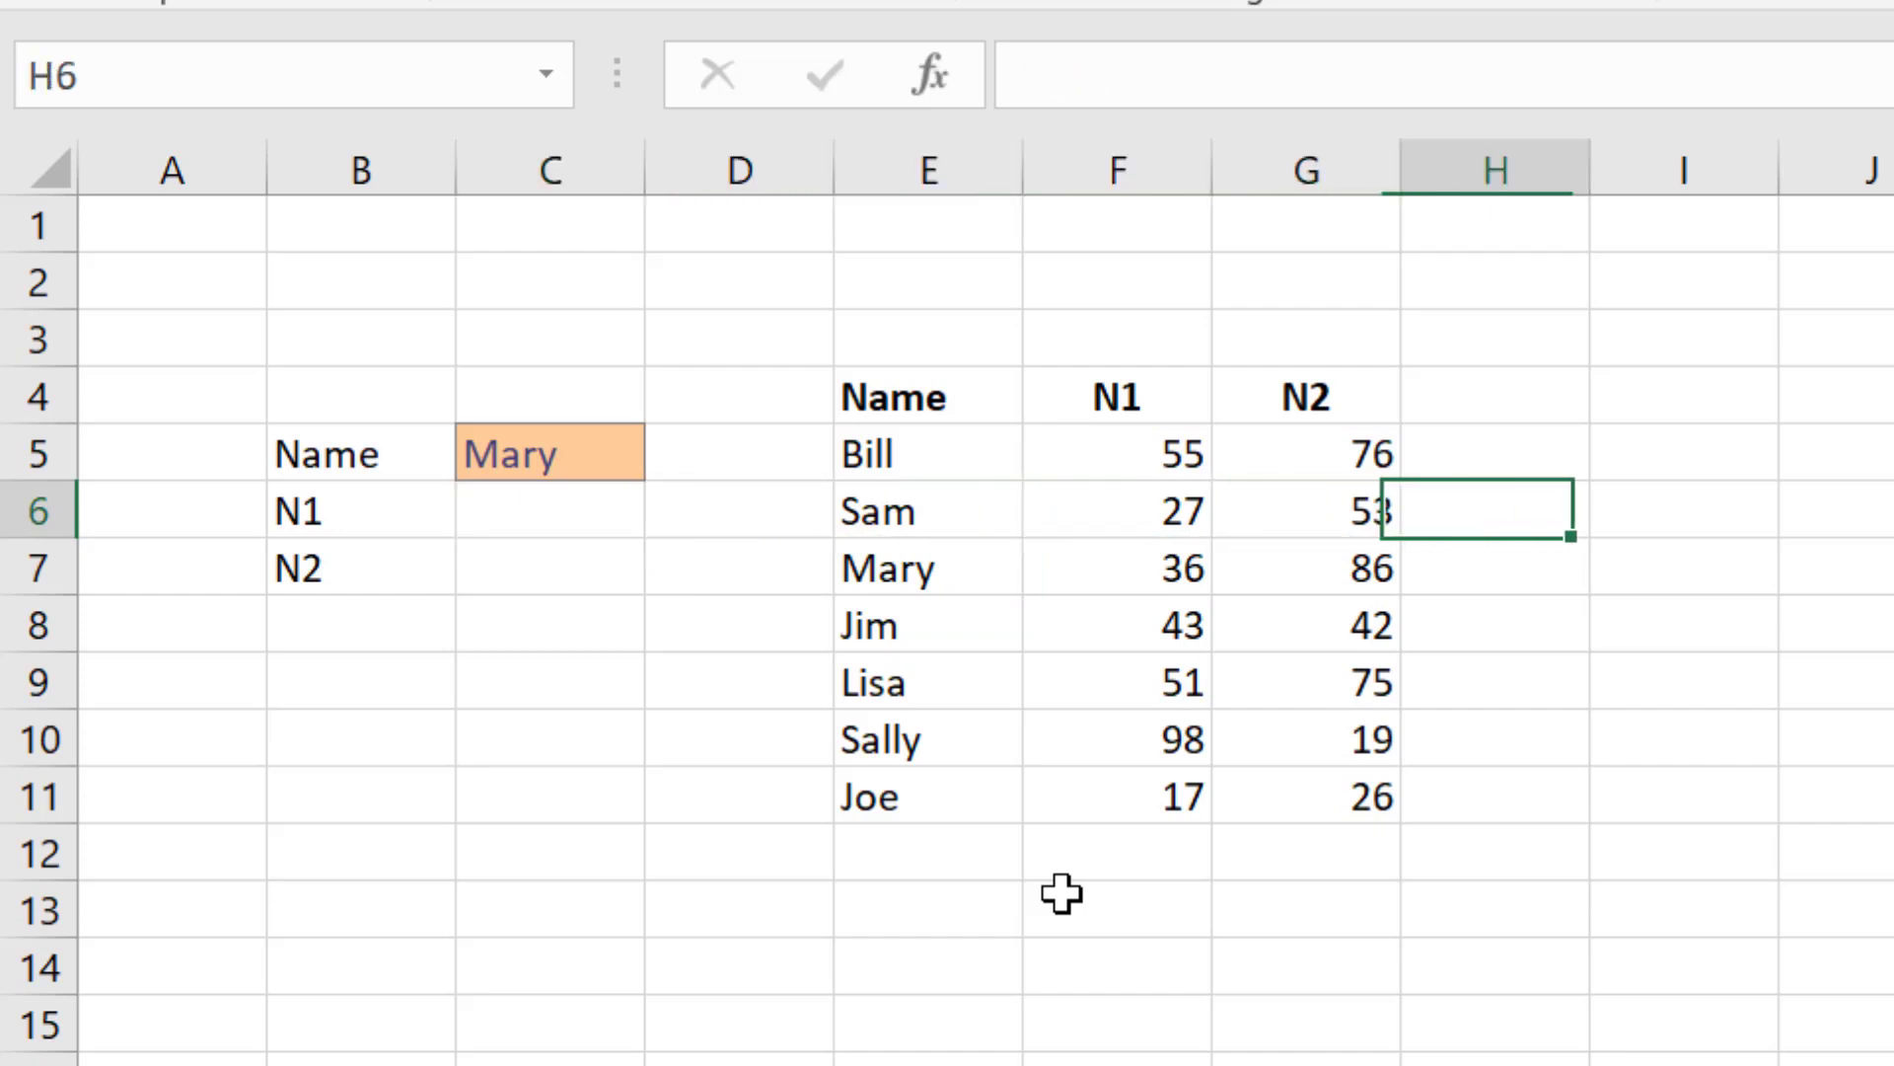
pyautogui.press('Up')
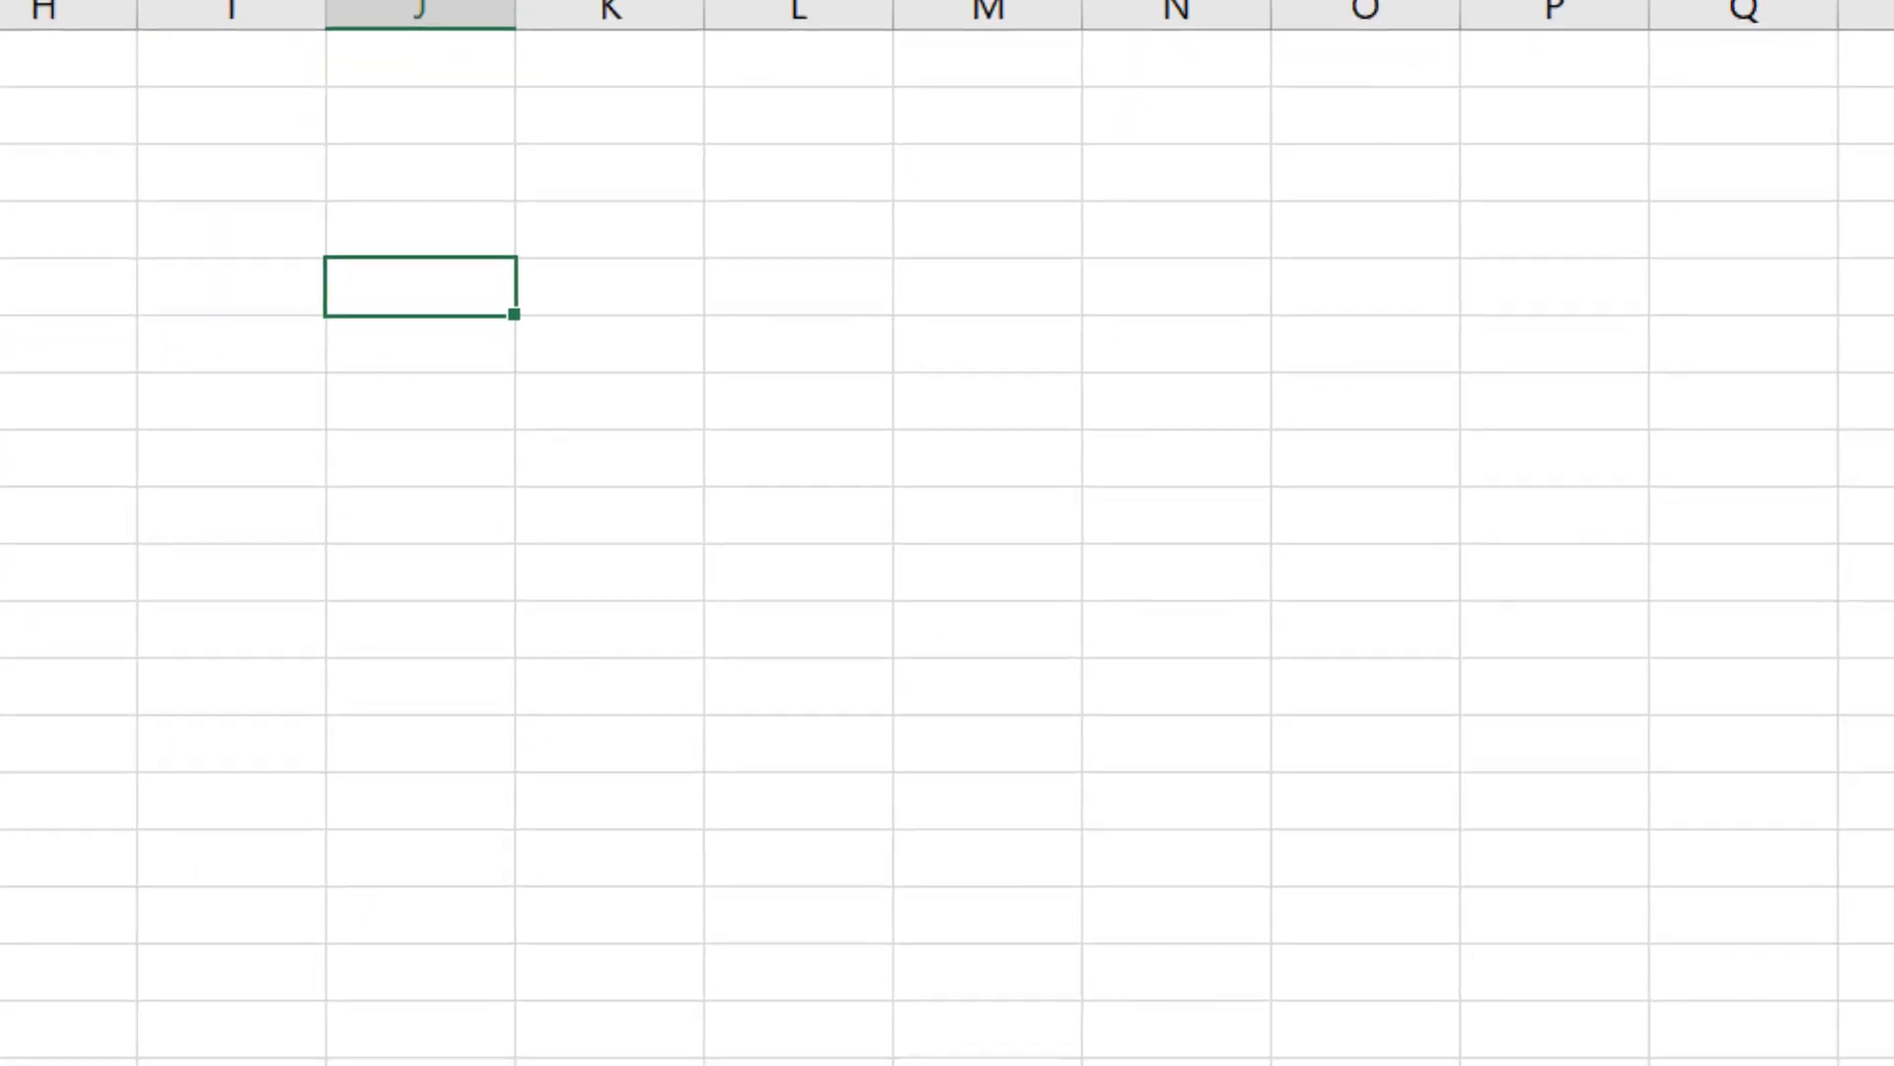
# Step: Write the reminder note "VLOOKUP( value to look up, table to look in, column to give back, exact match)" in column J
pyautogui.write('VLOO')
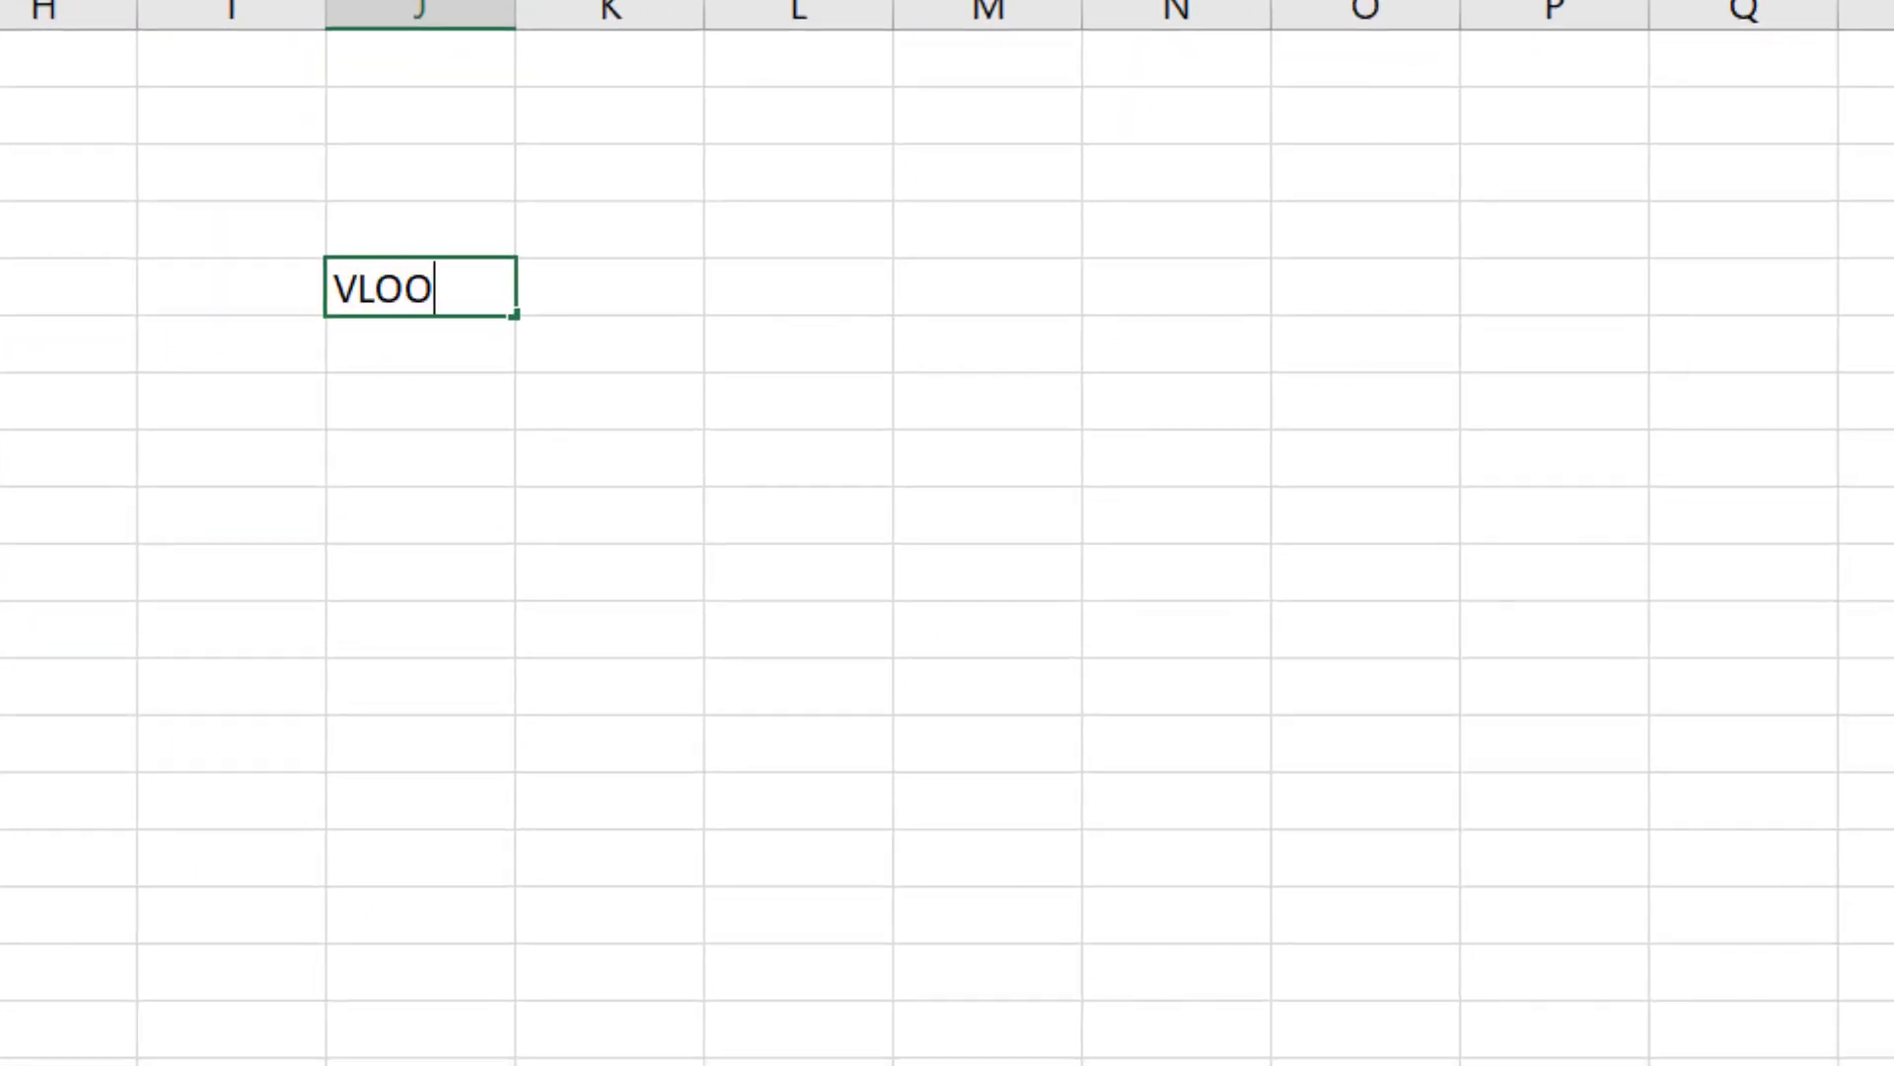
pyautogui.write('KUP(')
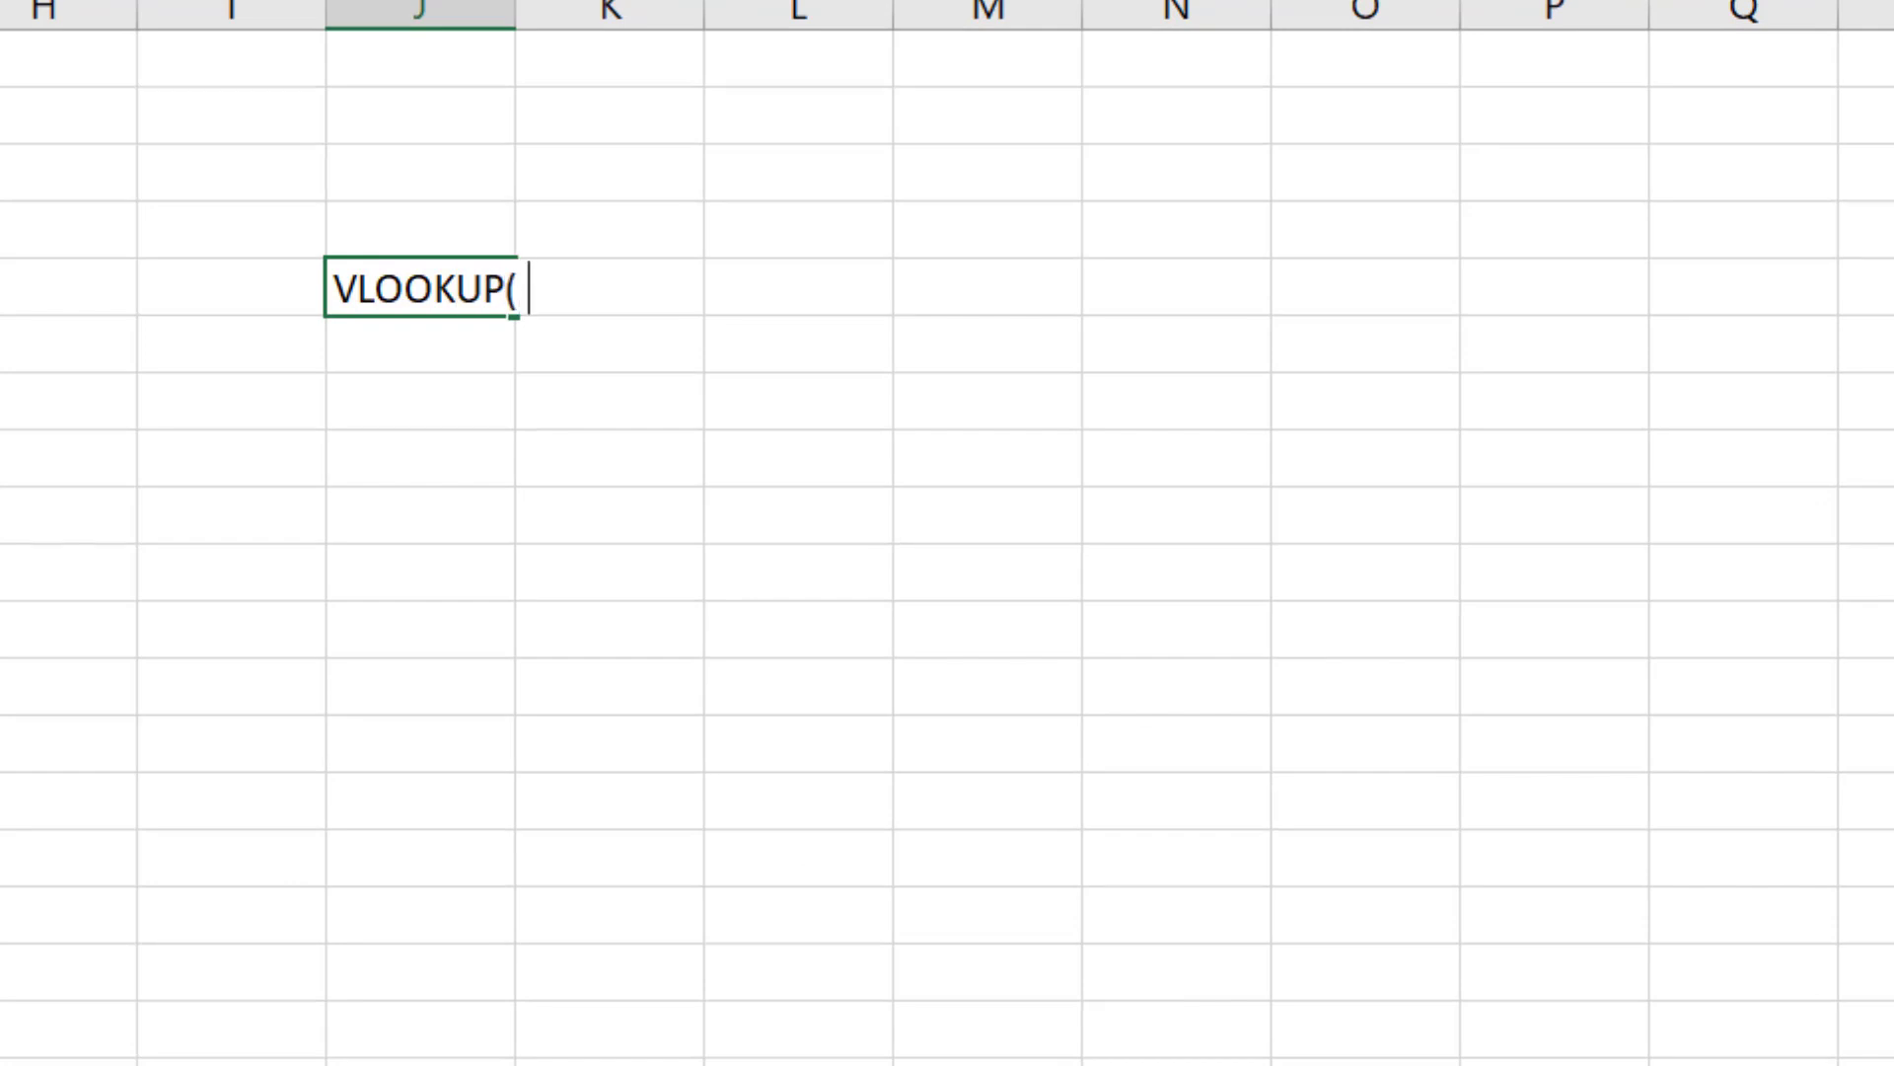
pyautogui.write(' value to l')
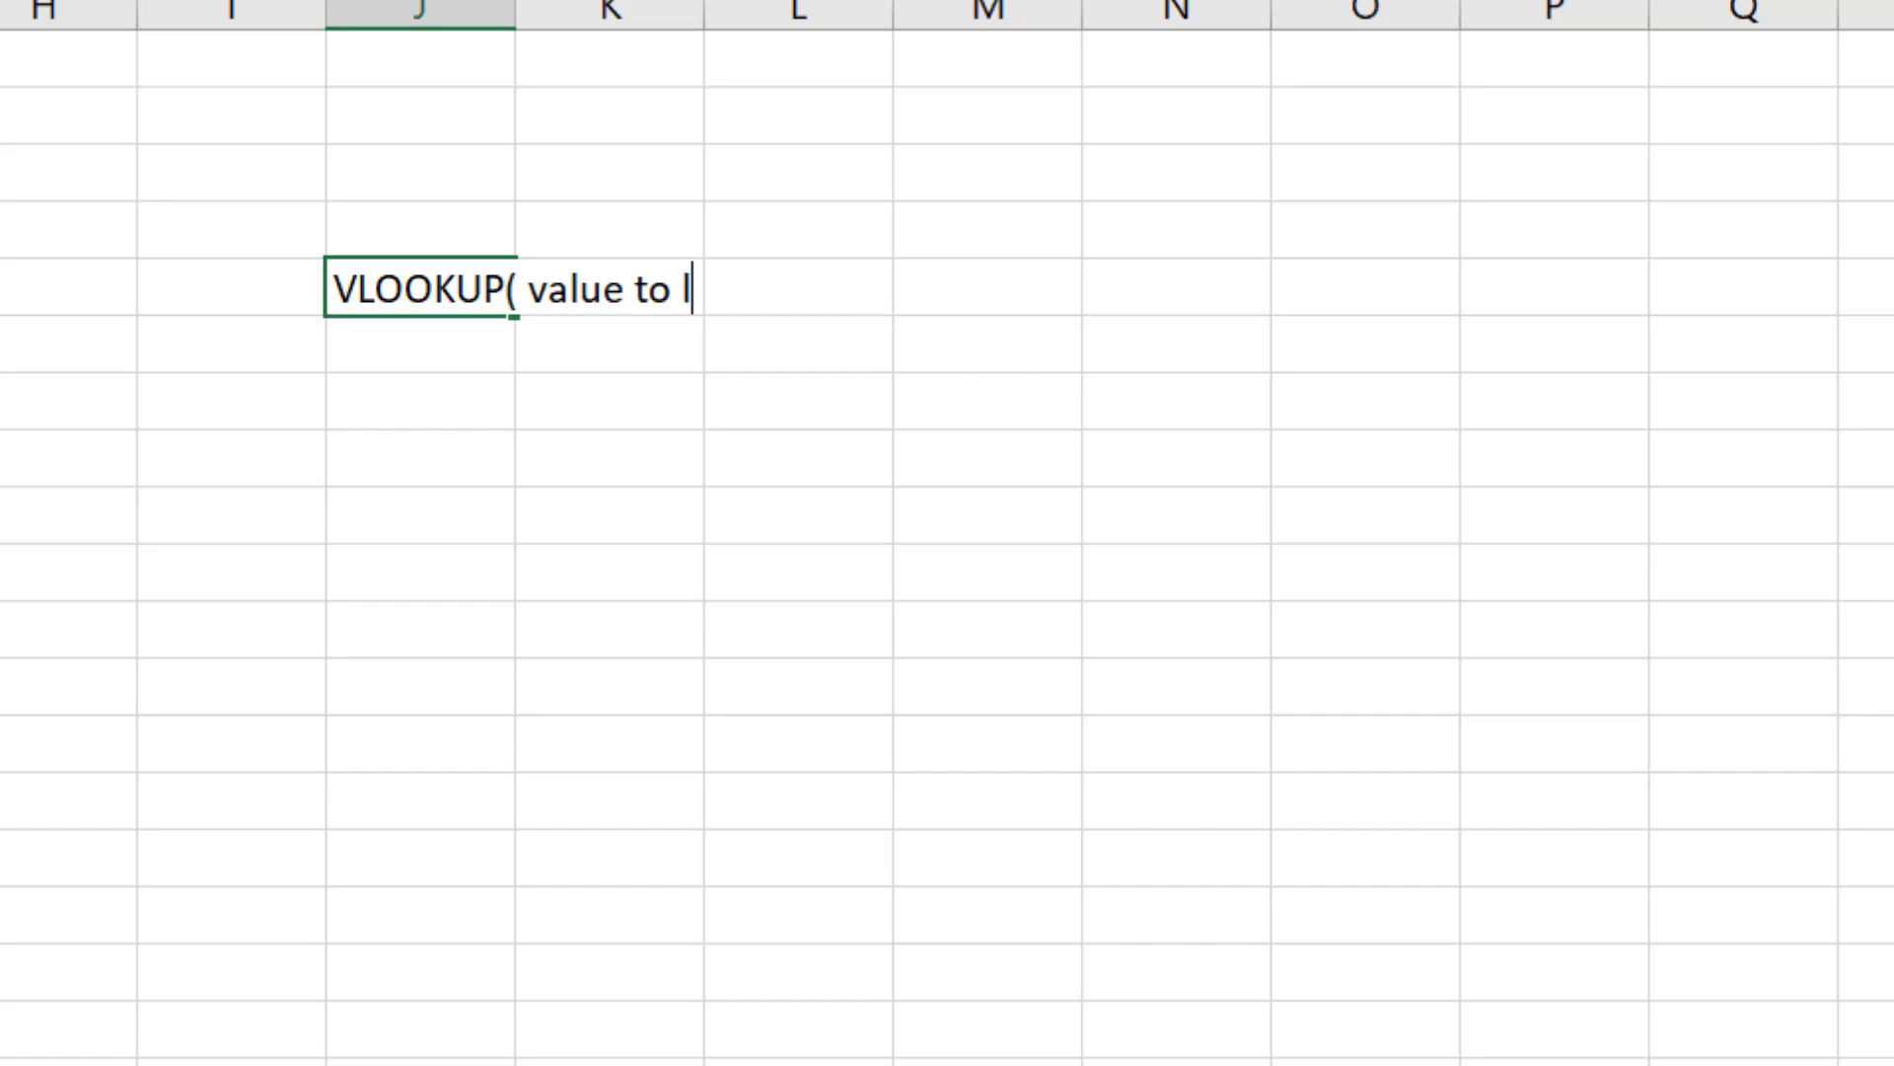
pyautogui.write('ook up ')
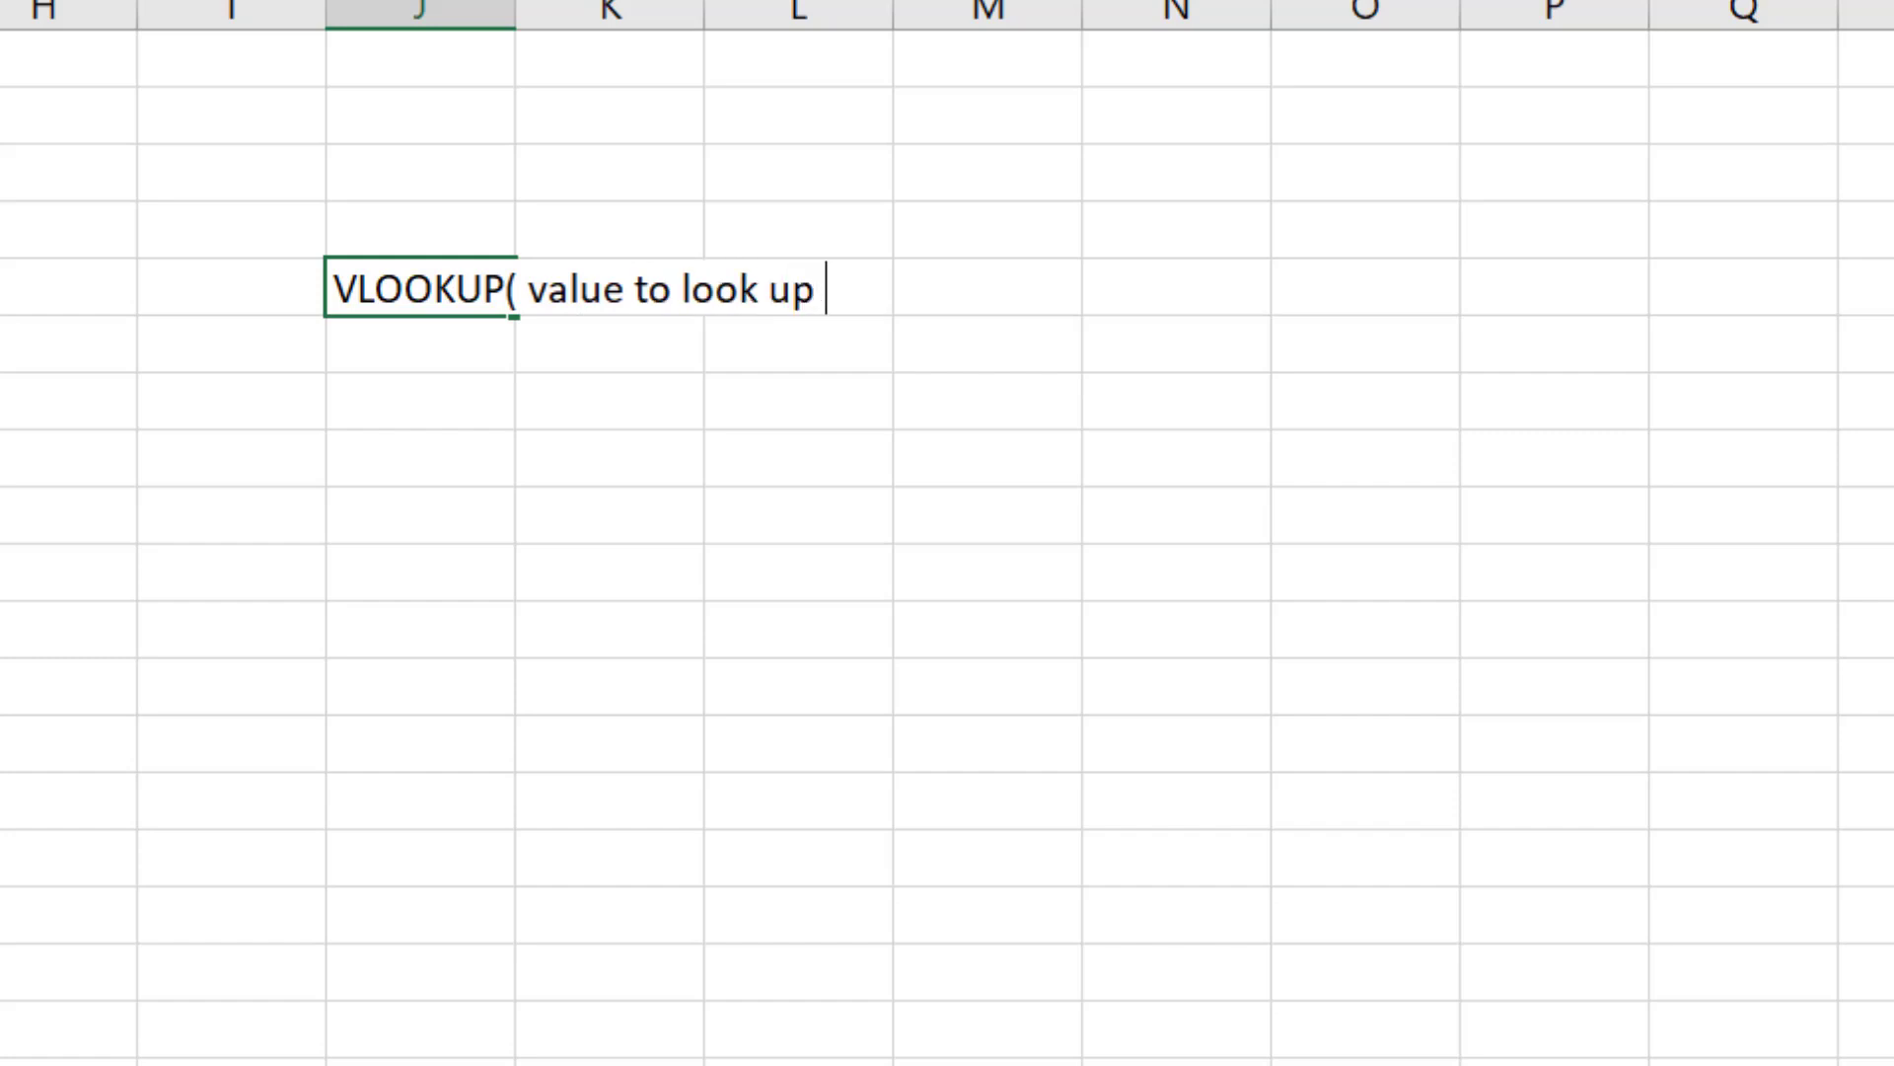
pyautogui.write(', tabl')
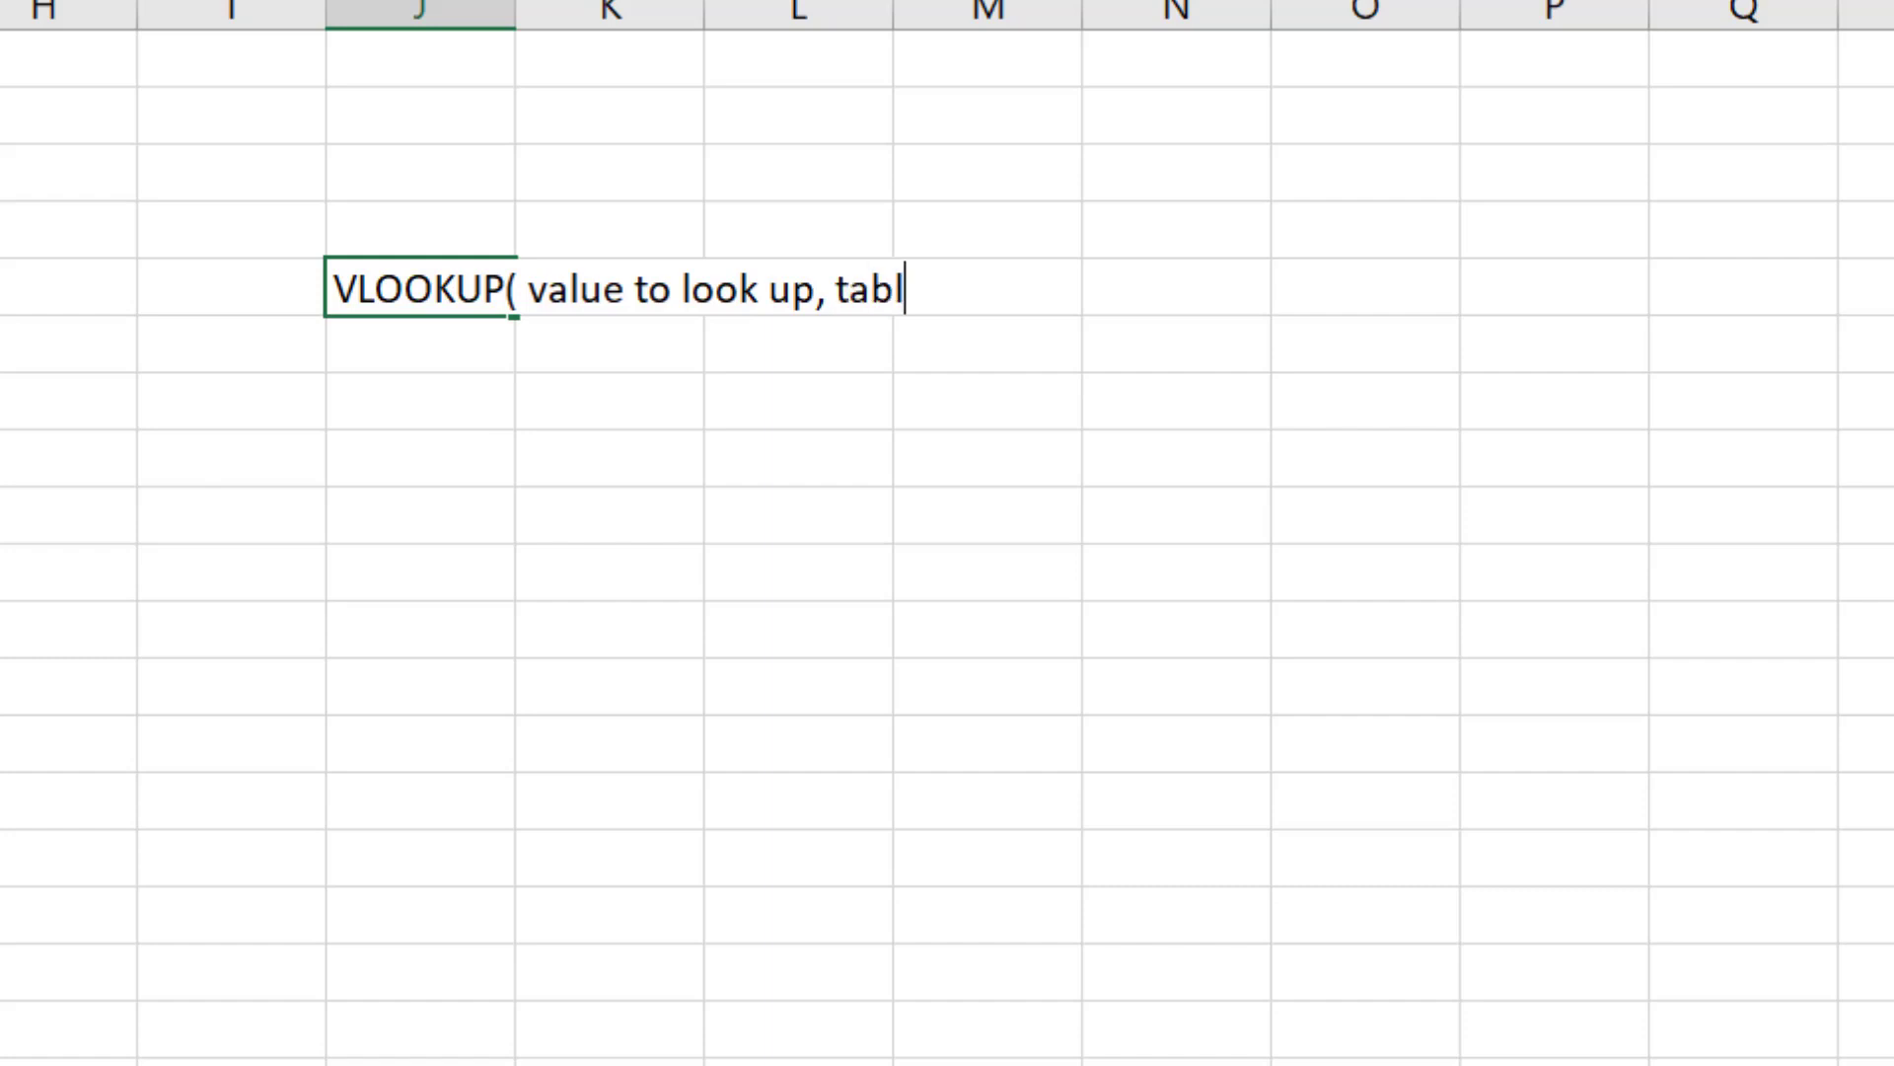
pyautogui.write('e to look in')
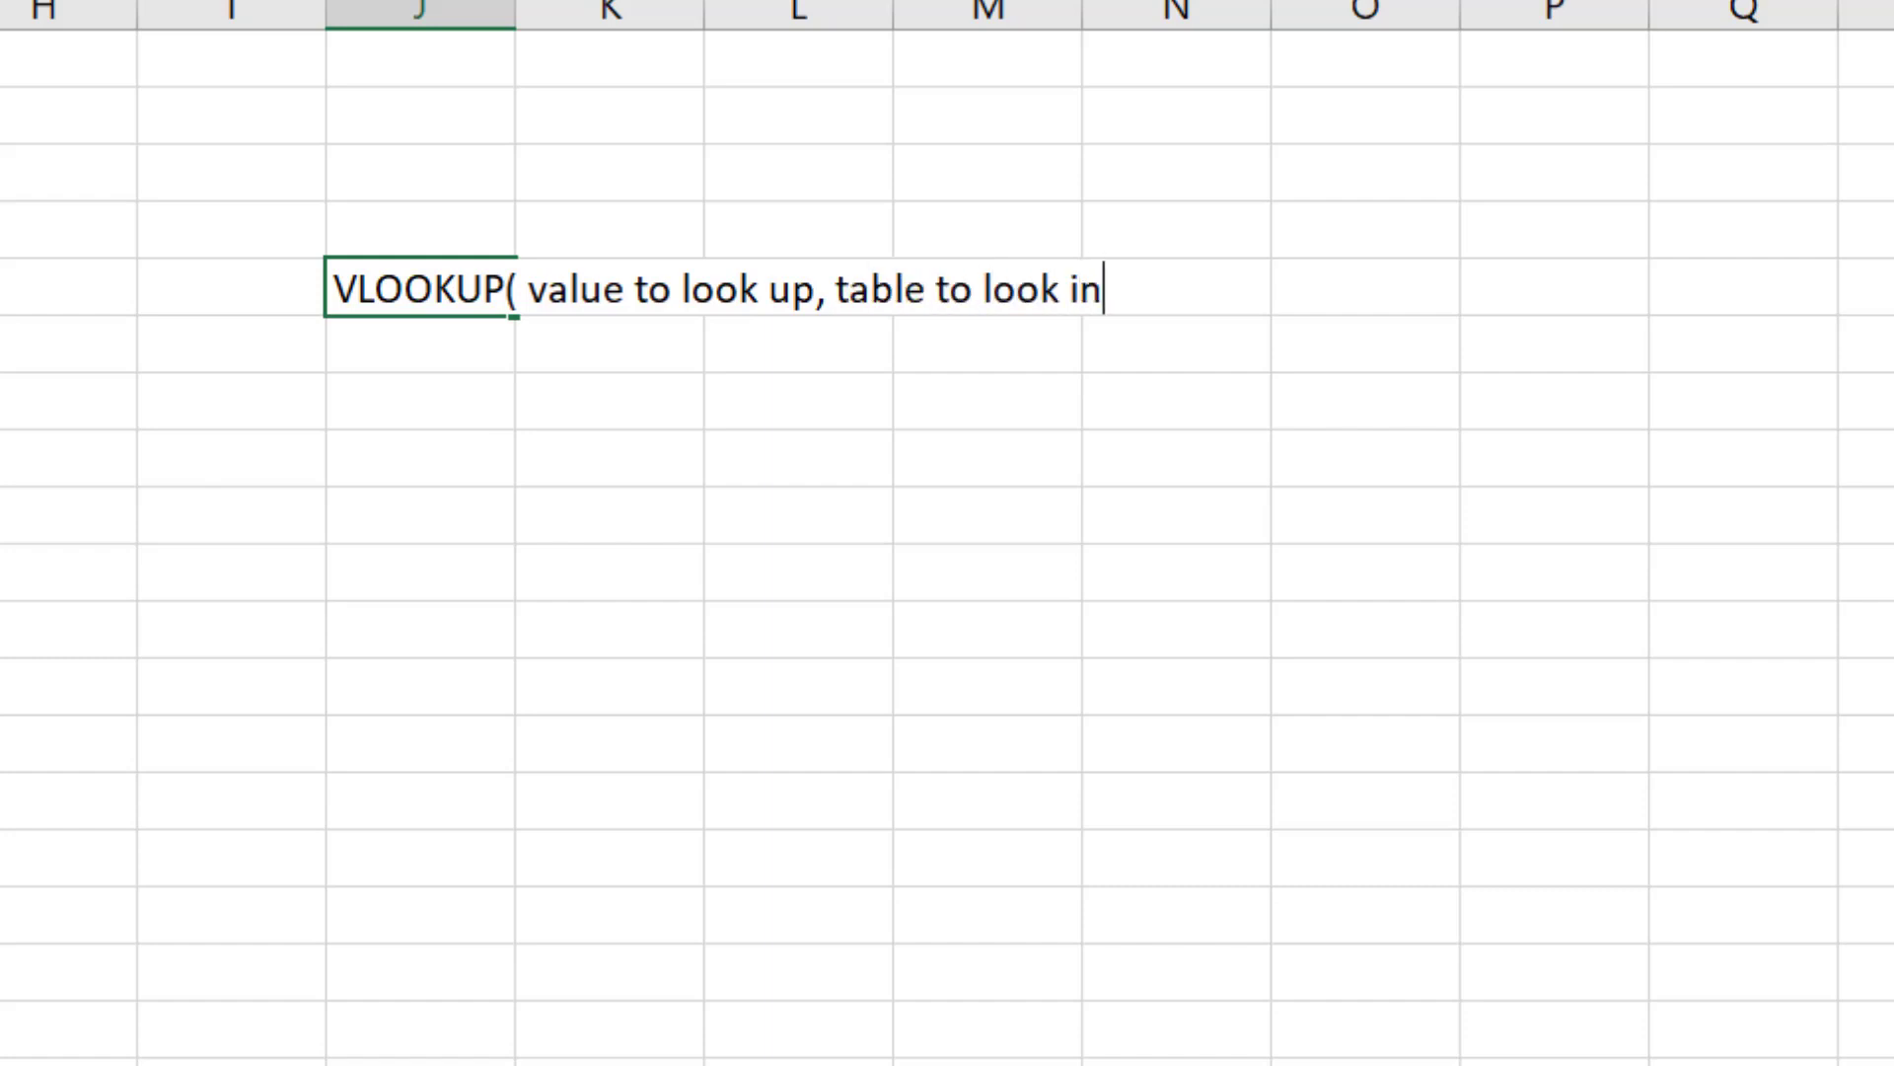
pyautogui.write(',')
pyautogui.write('column to give back,')
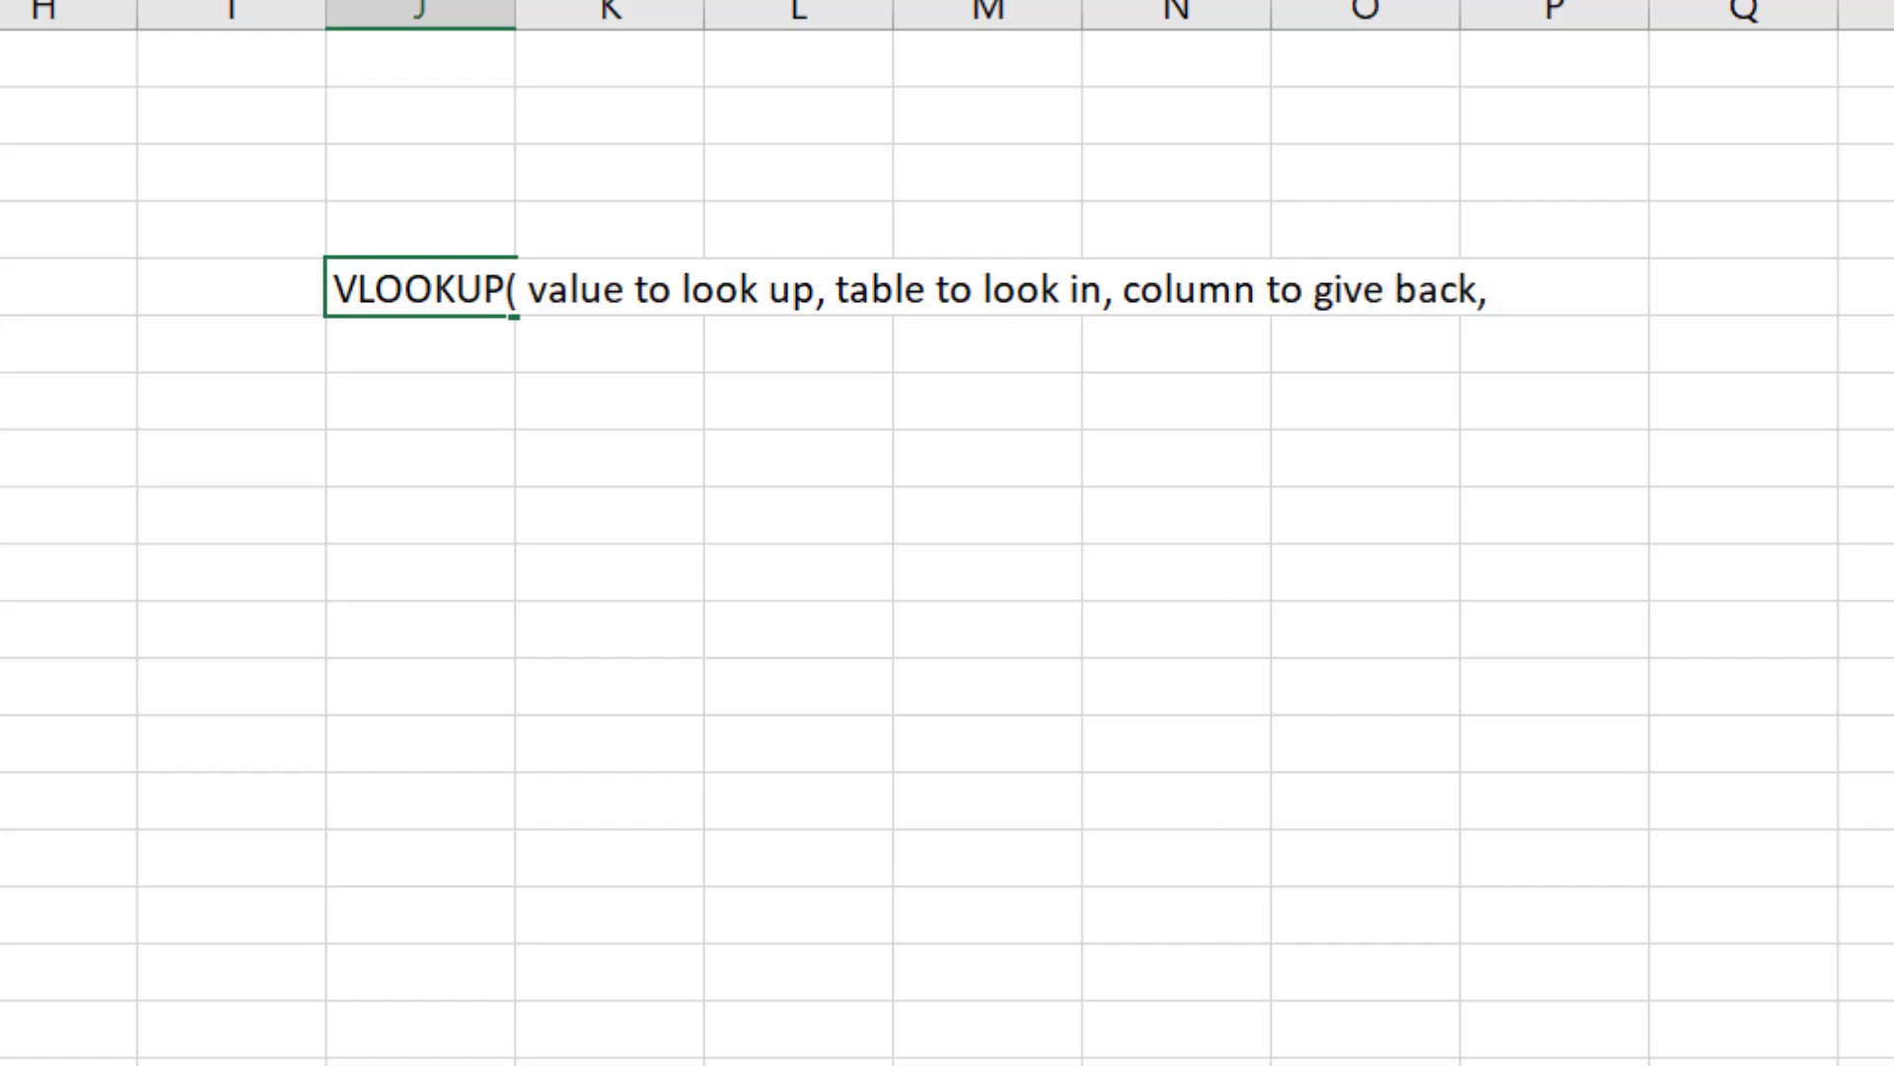
pyautogui.write(' exact m')
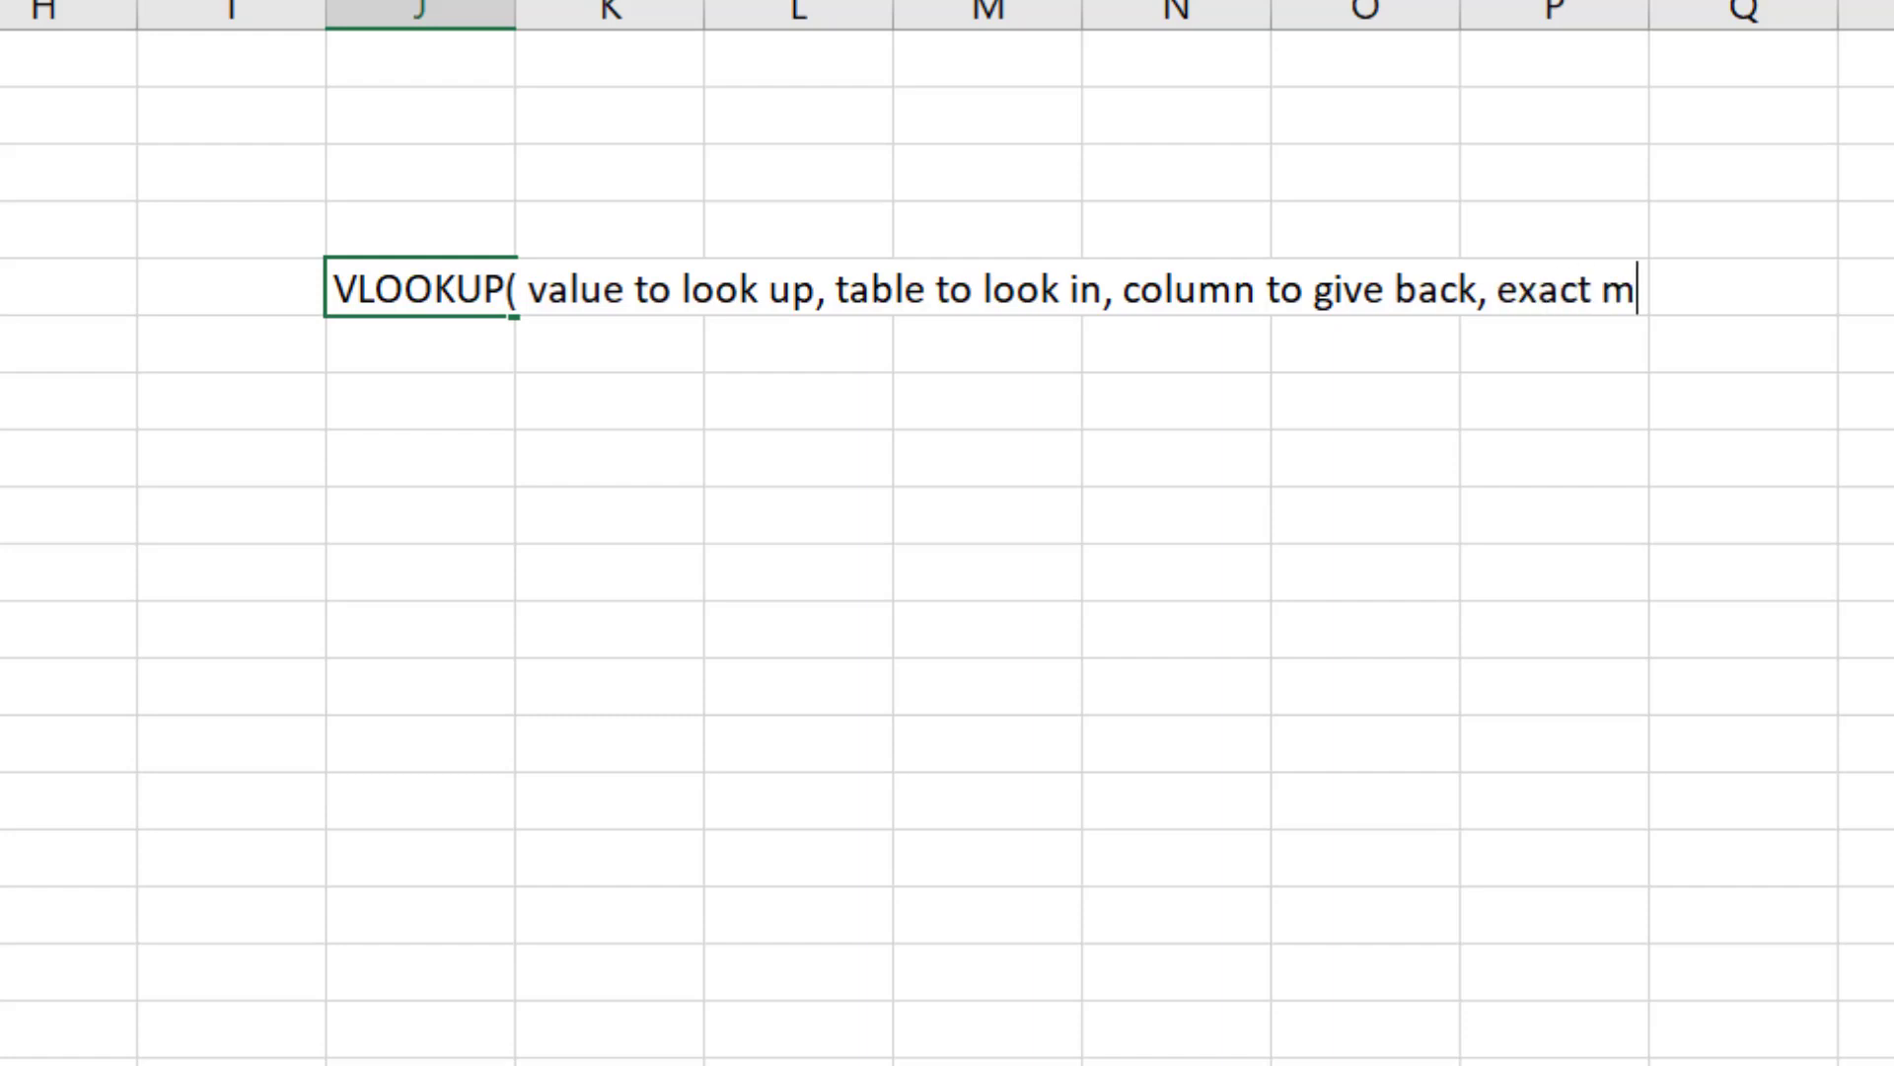
pyautogui.write('atch)')
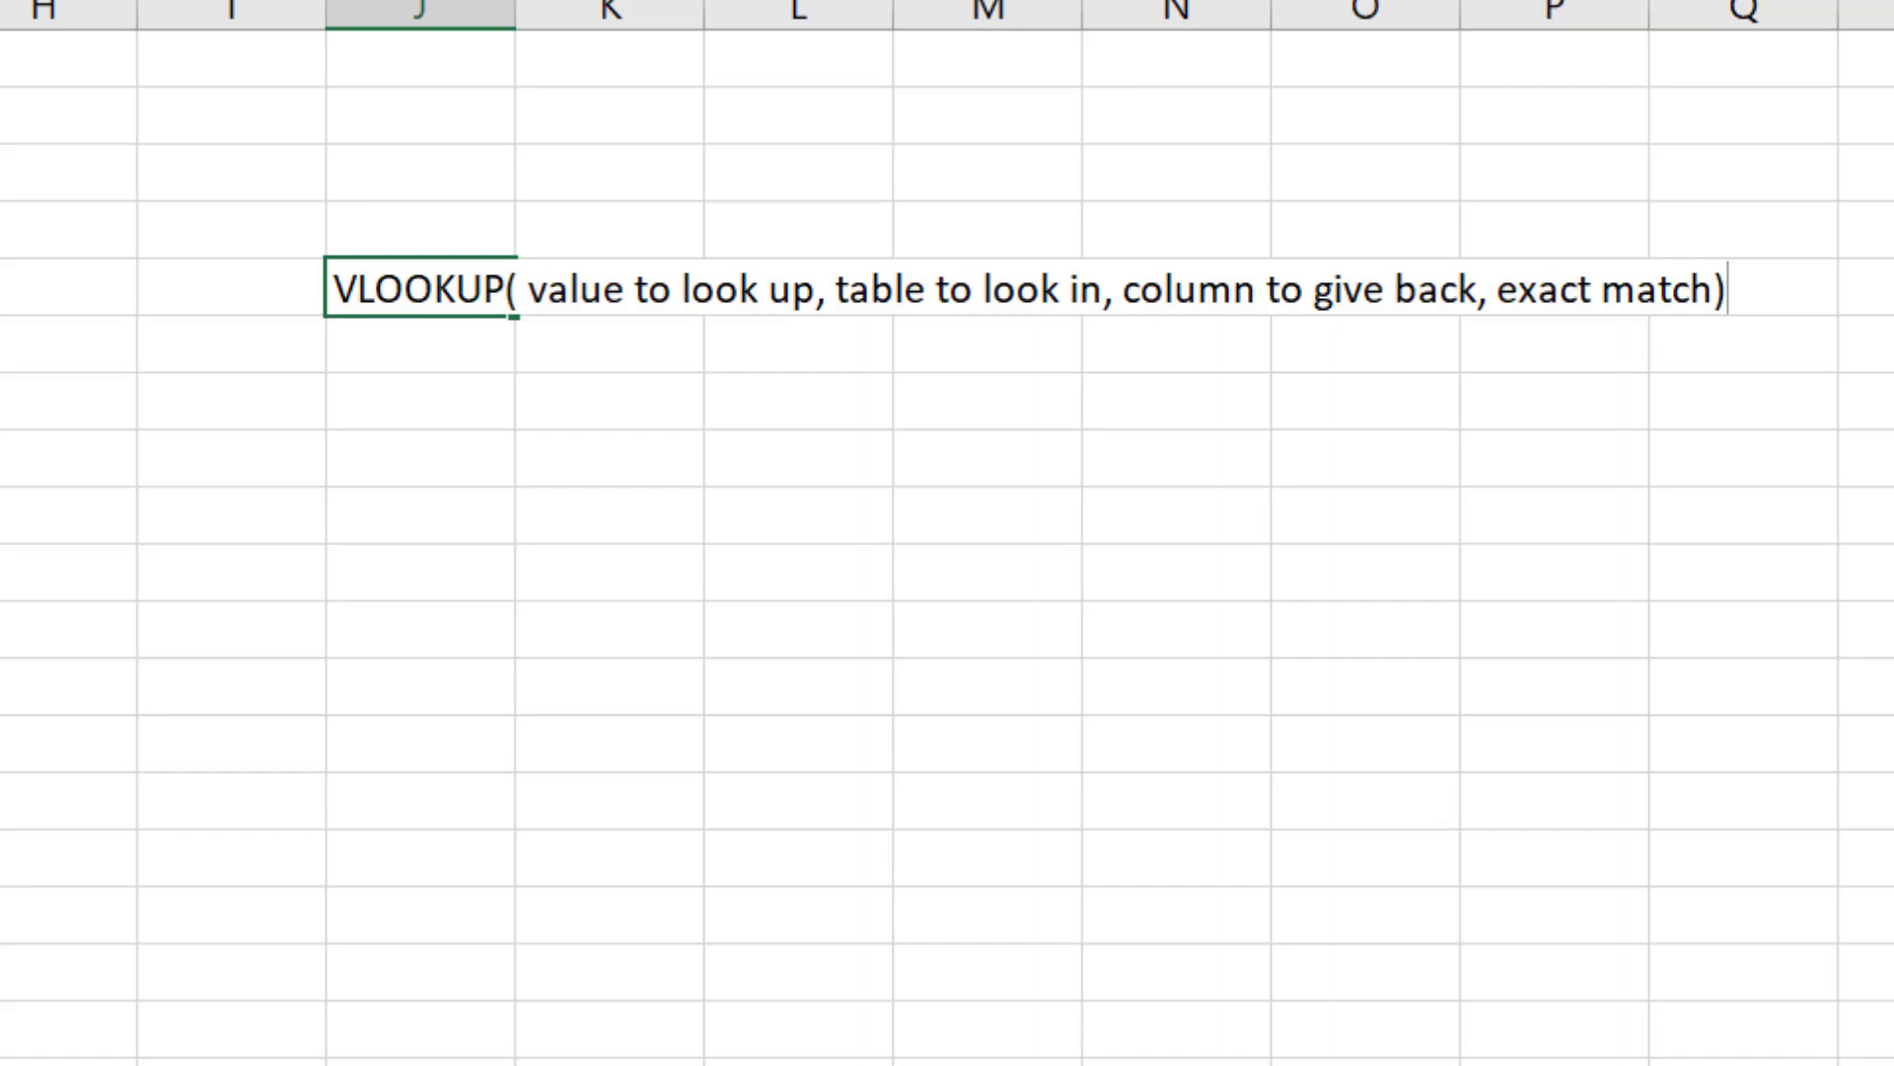
pyautogui.press('Return')
# Step: Enter the formula =VLOOKUP(C5,E5:G11,2,FALSE) in C6 to return the N1 value for the chosen name
pyautogui.press('Left')
pyautogui.press('Left')
pyautogui.press('Left')
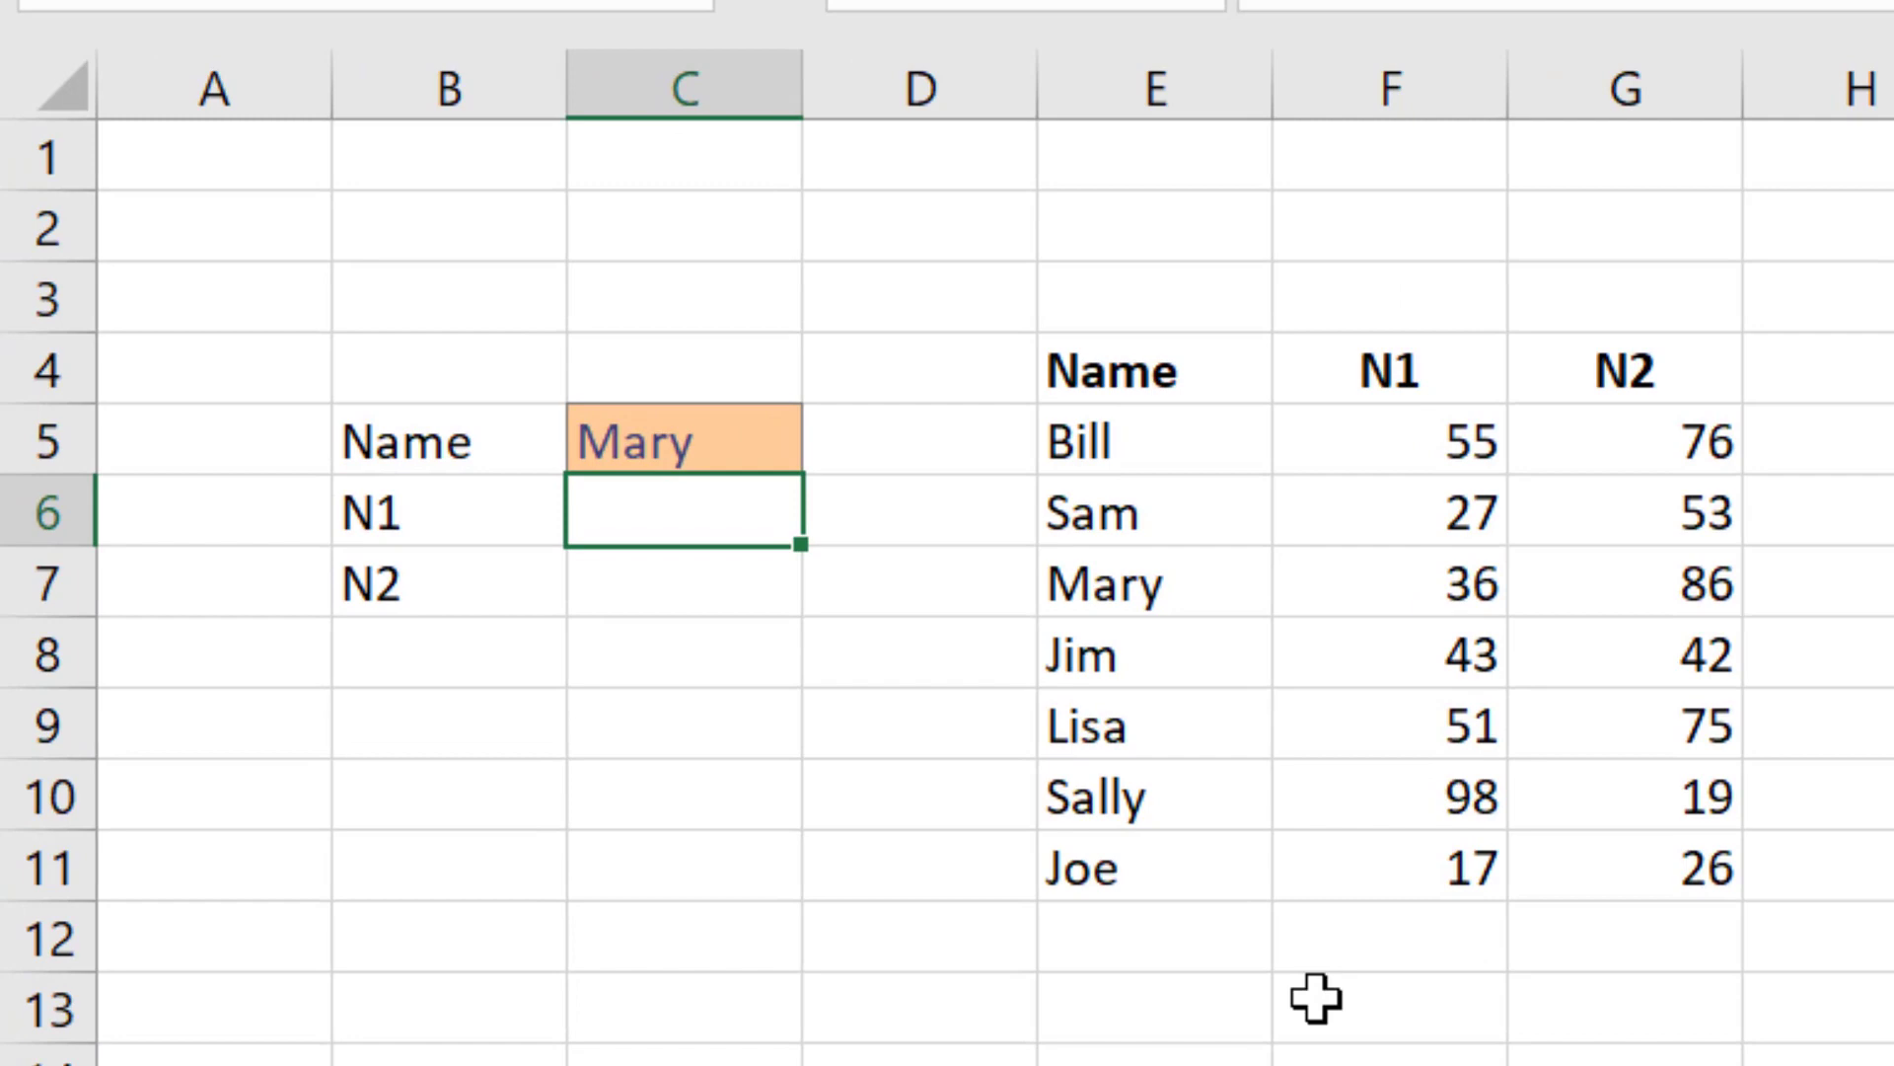
pyautogui.write('=')
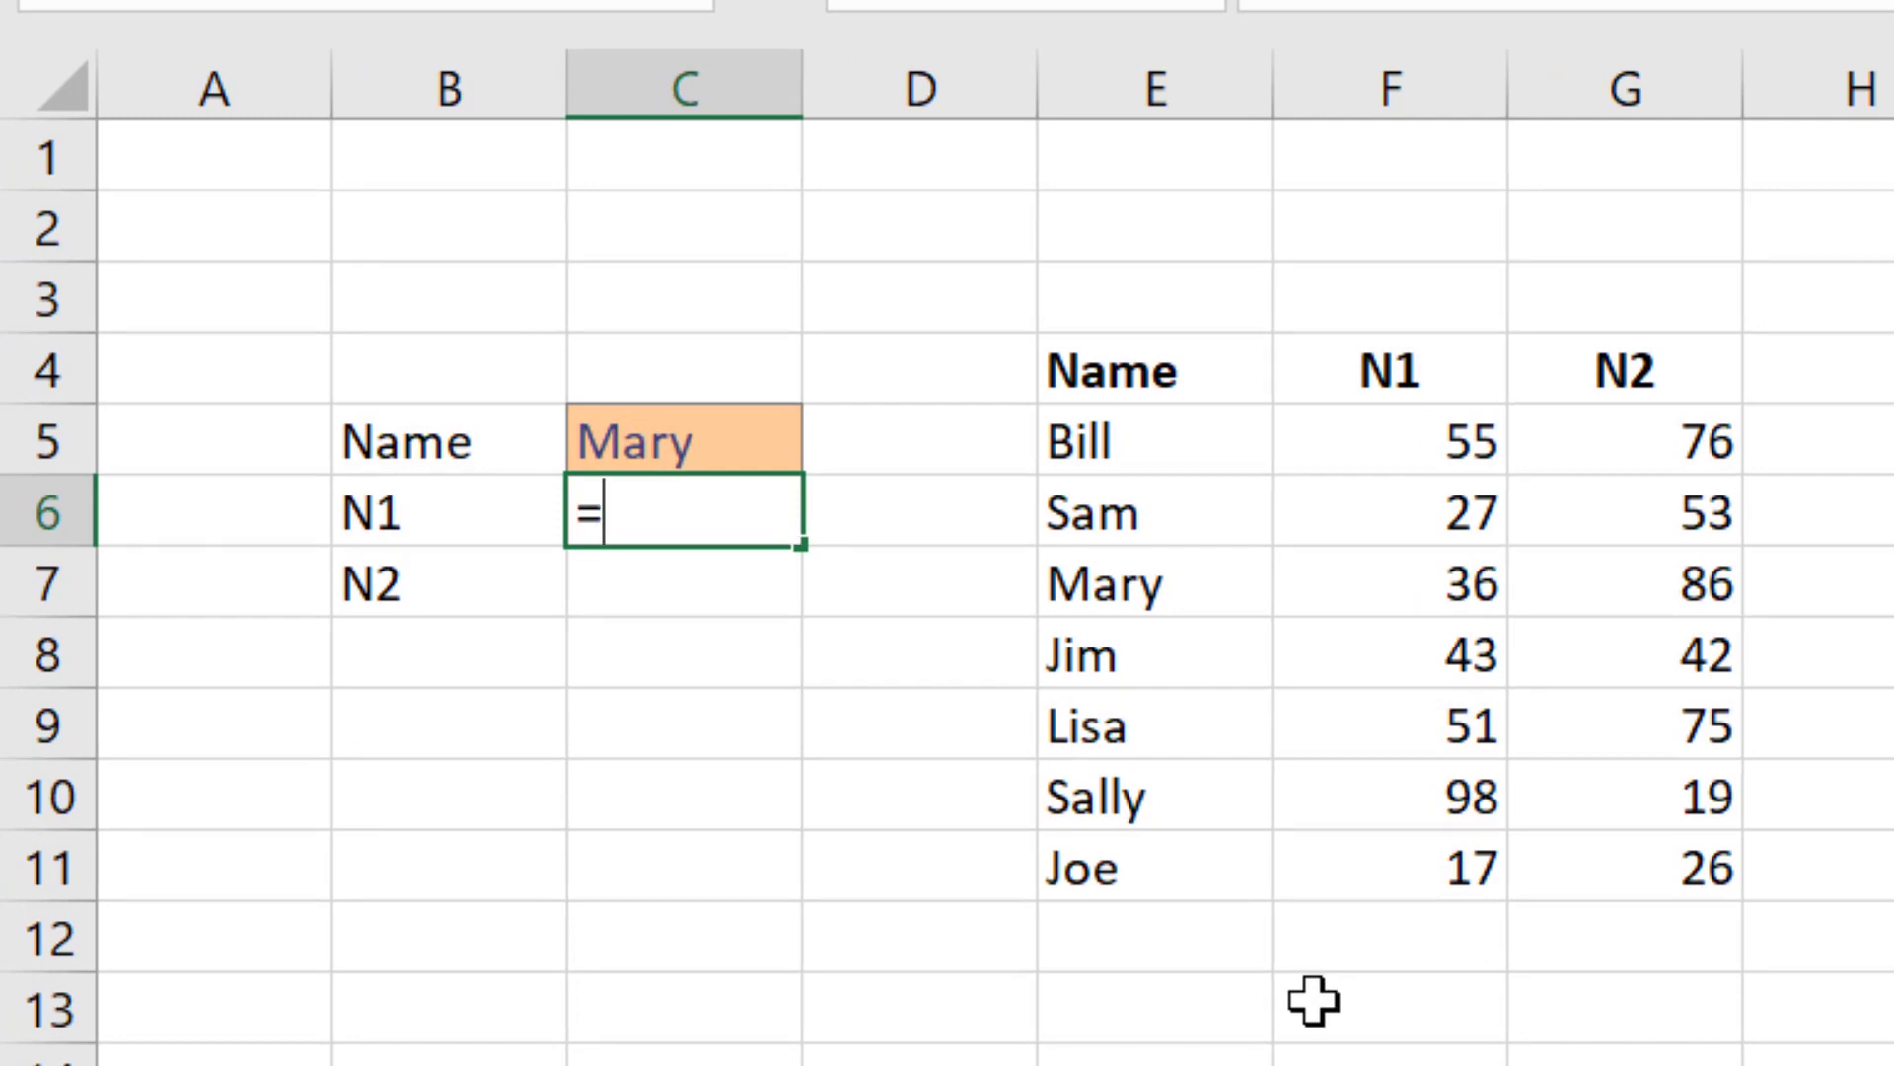
pyautogui.write('VLOOKUP(')
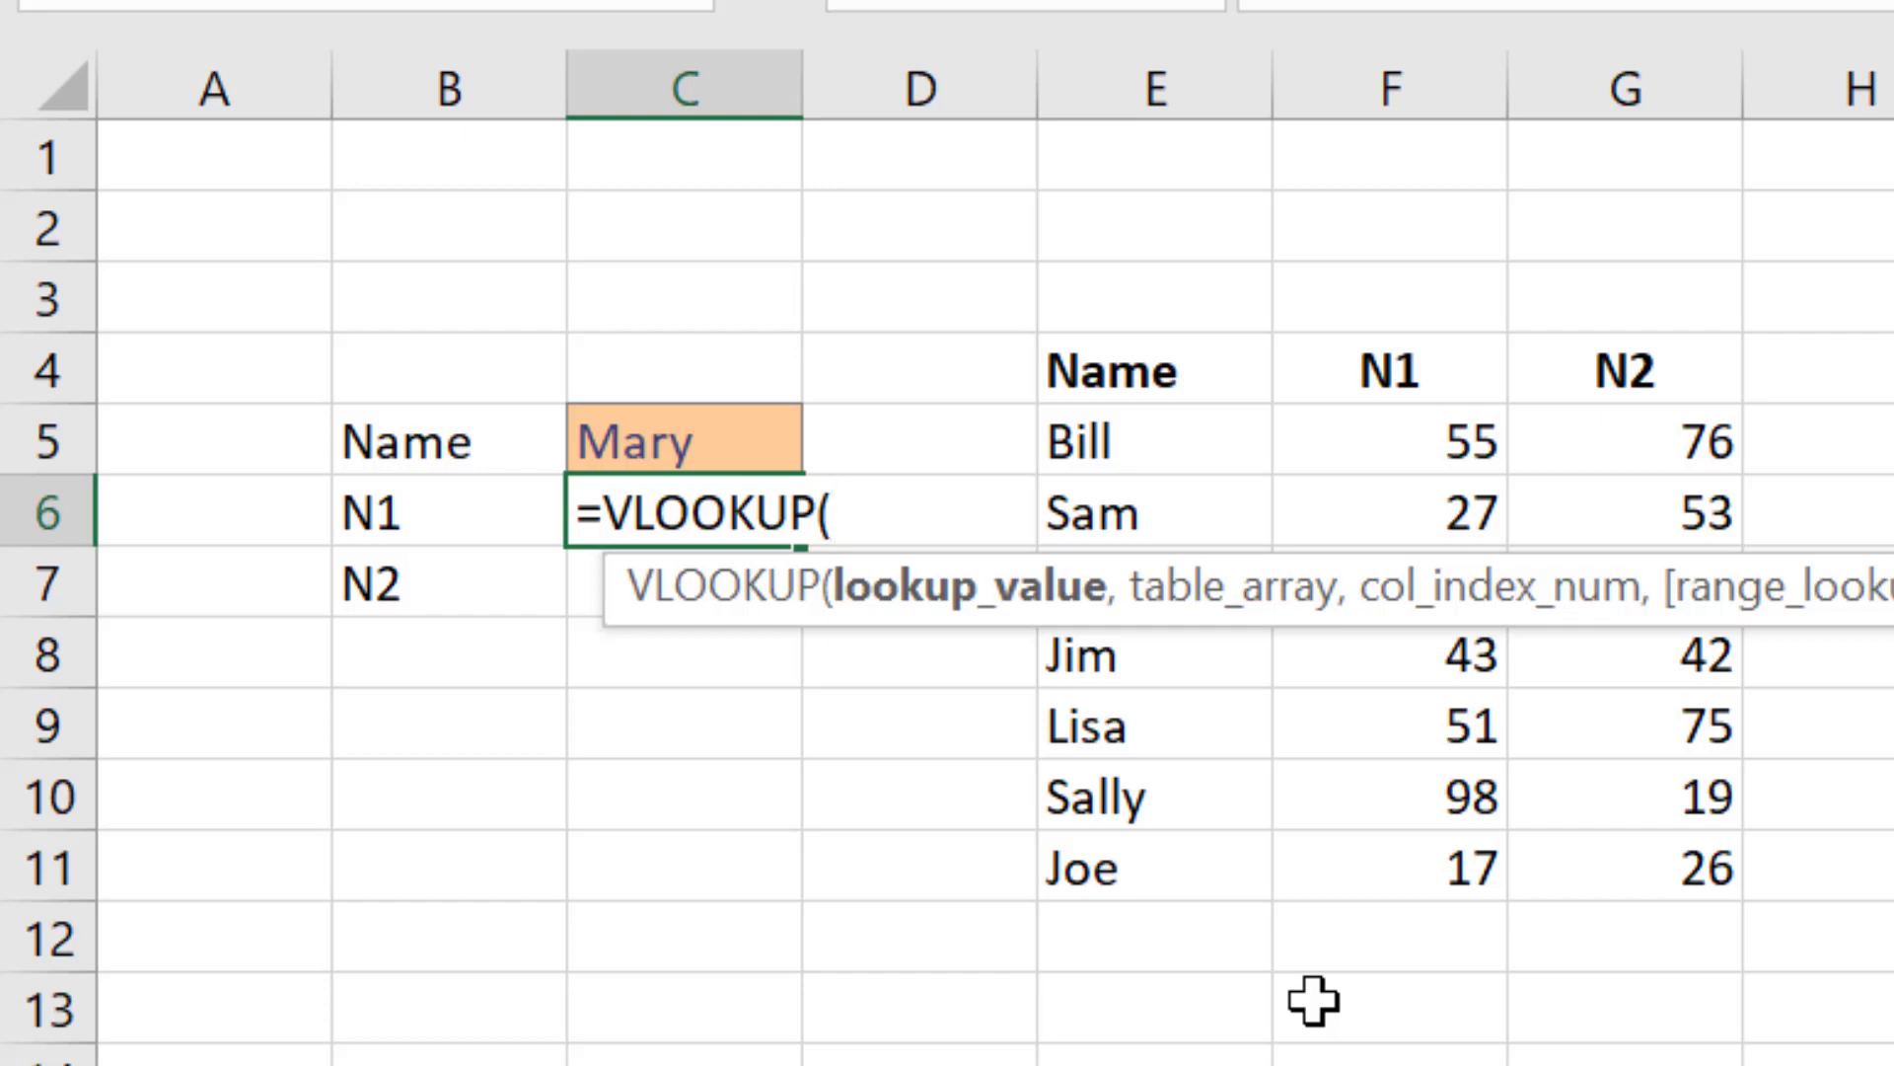
pyautogui.write('C5,')
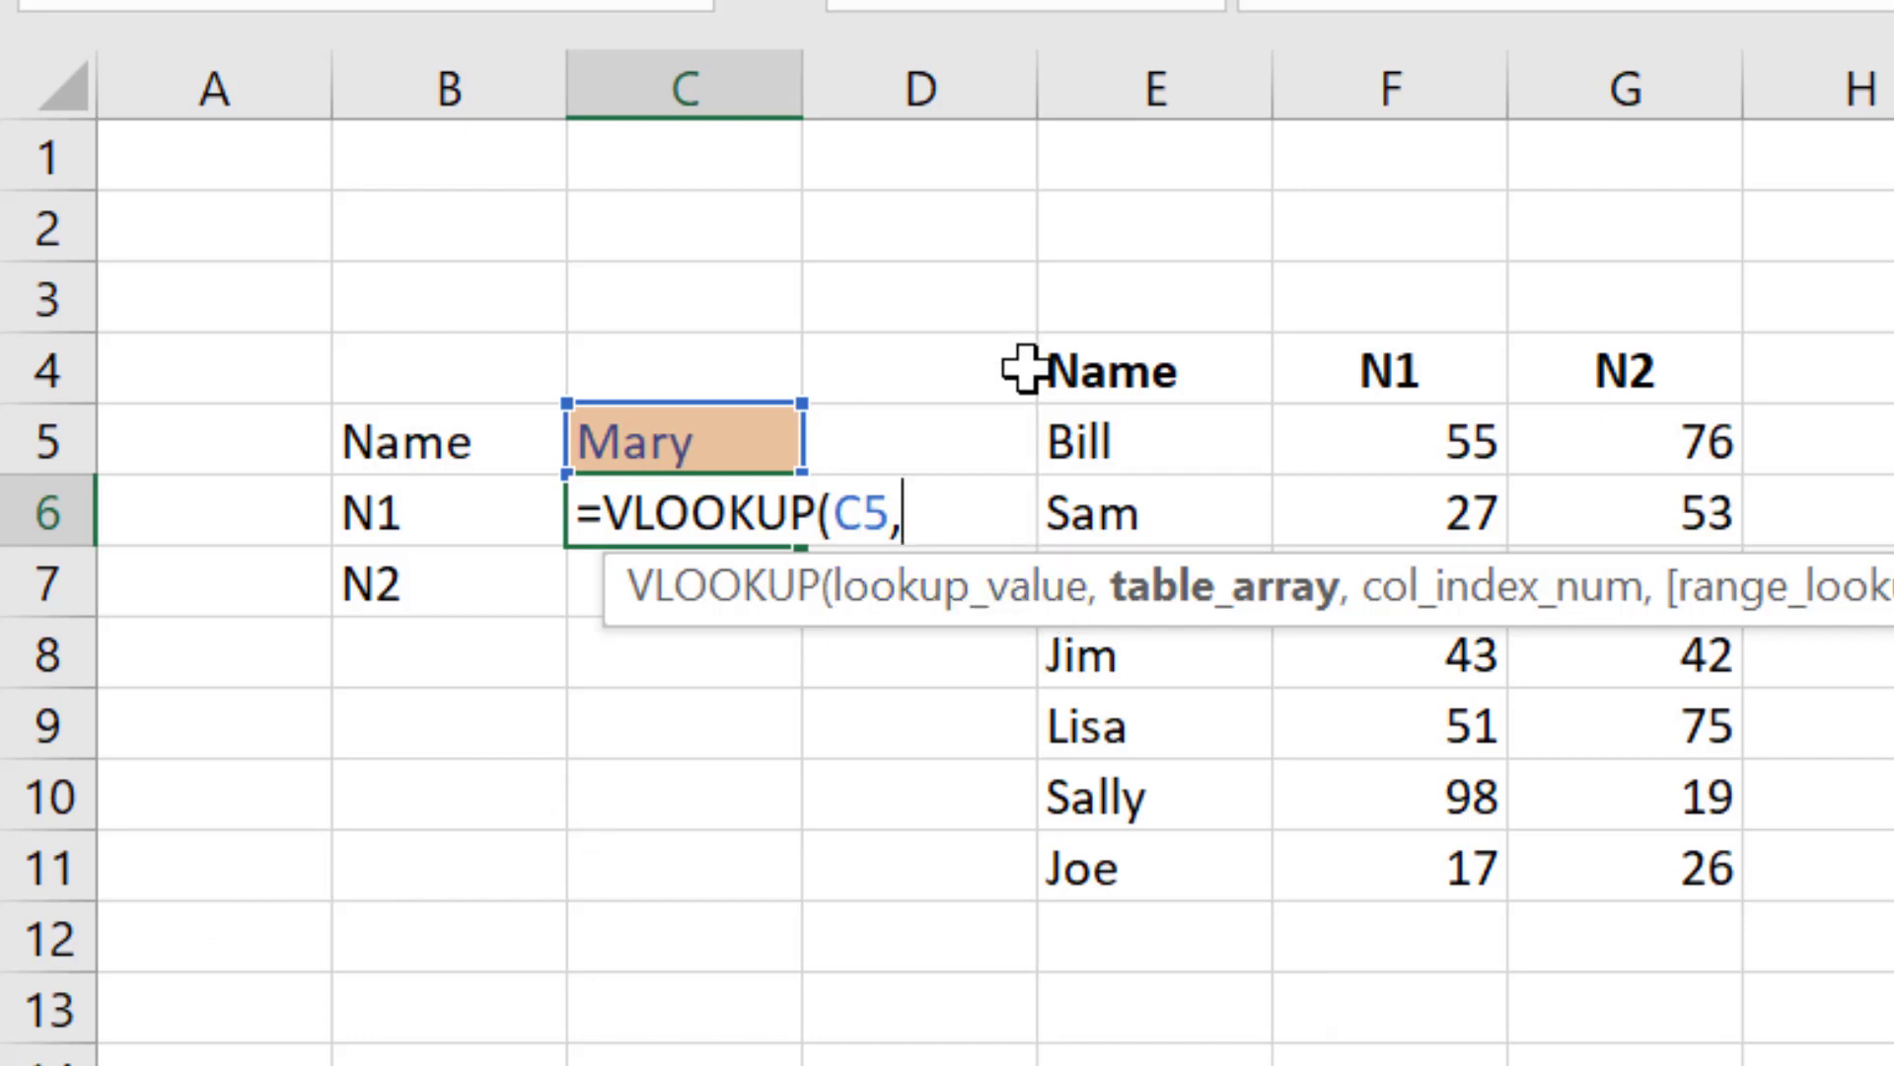
pyautogui.moveTo(1091, 440); pyautogui.dragTo(1695, 845)
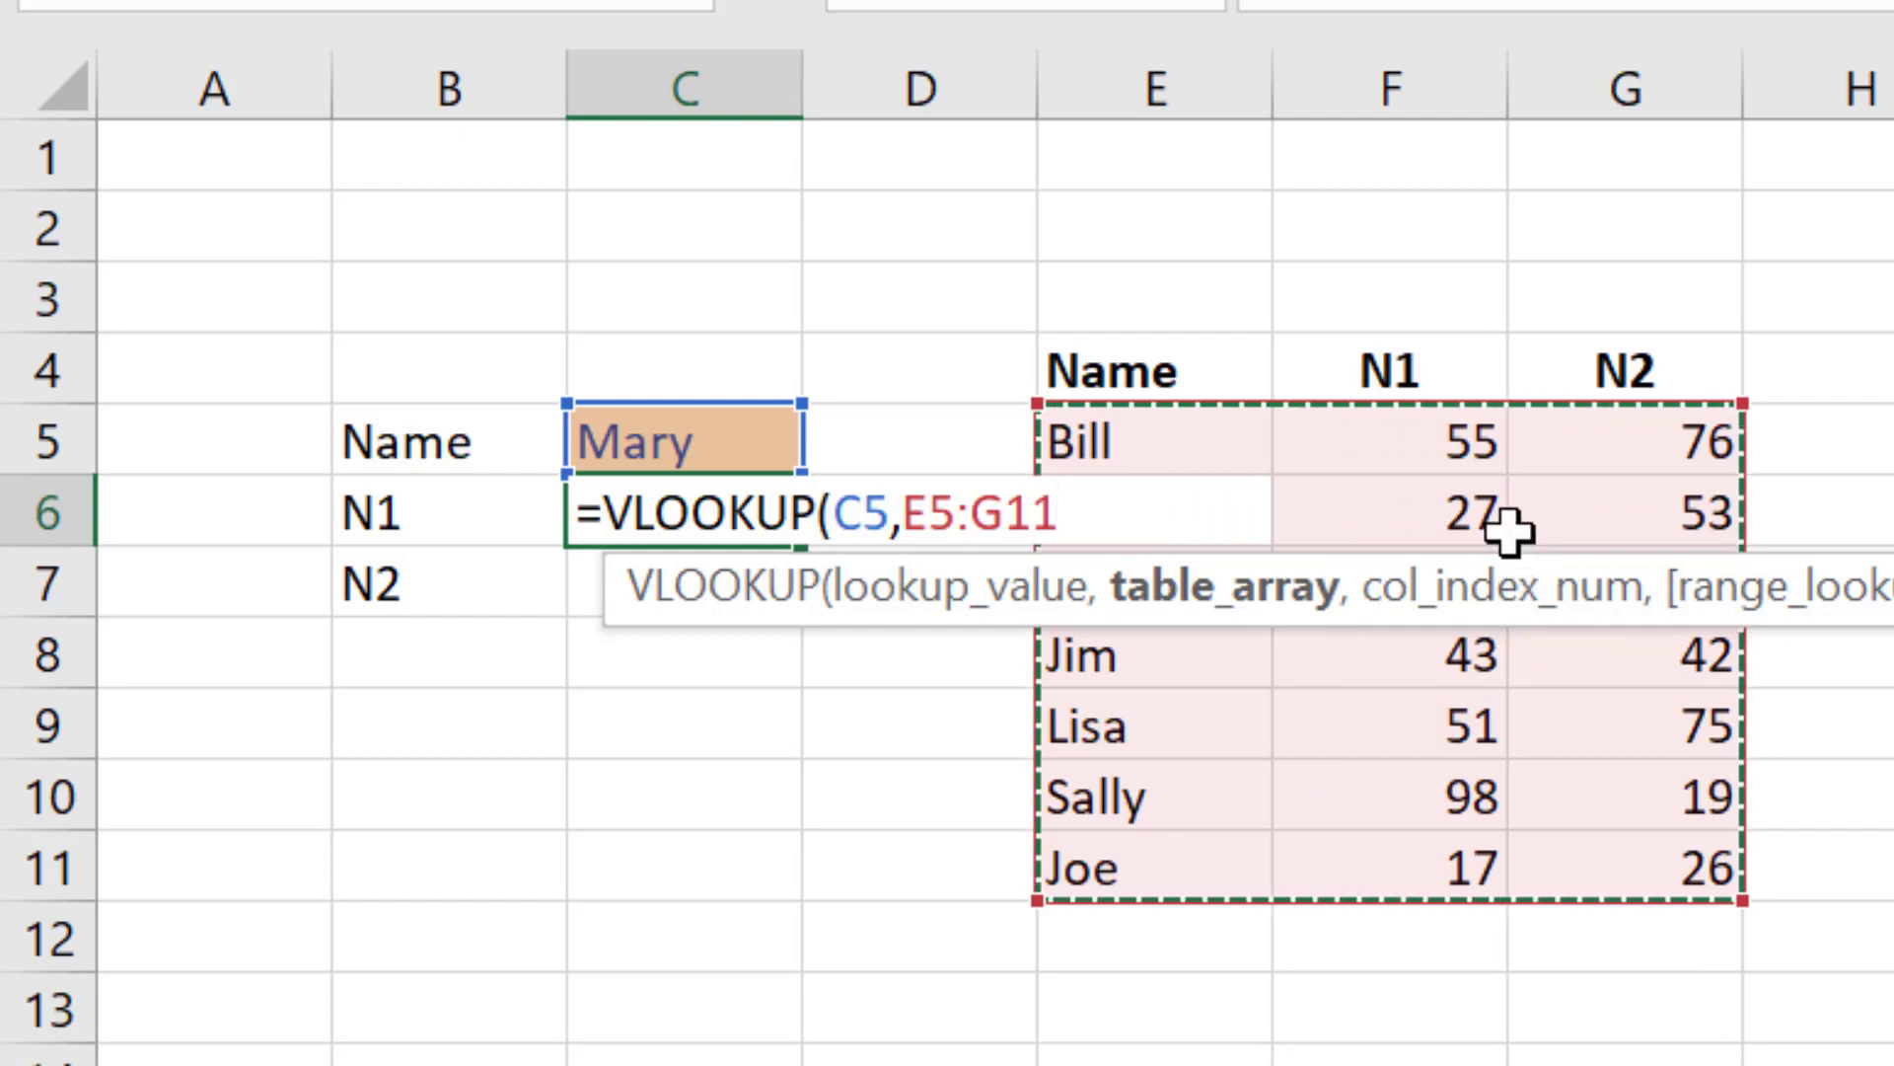
pyautogui.write(',')
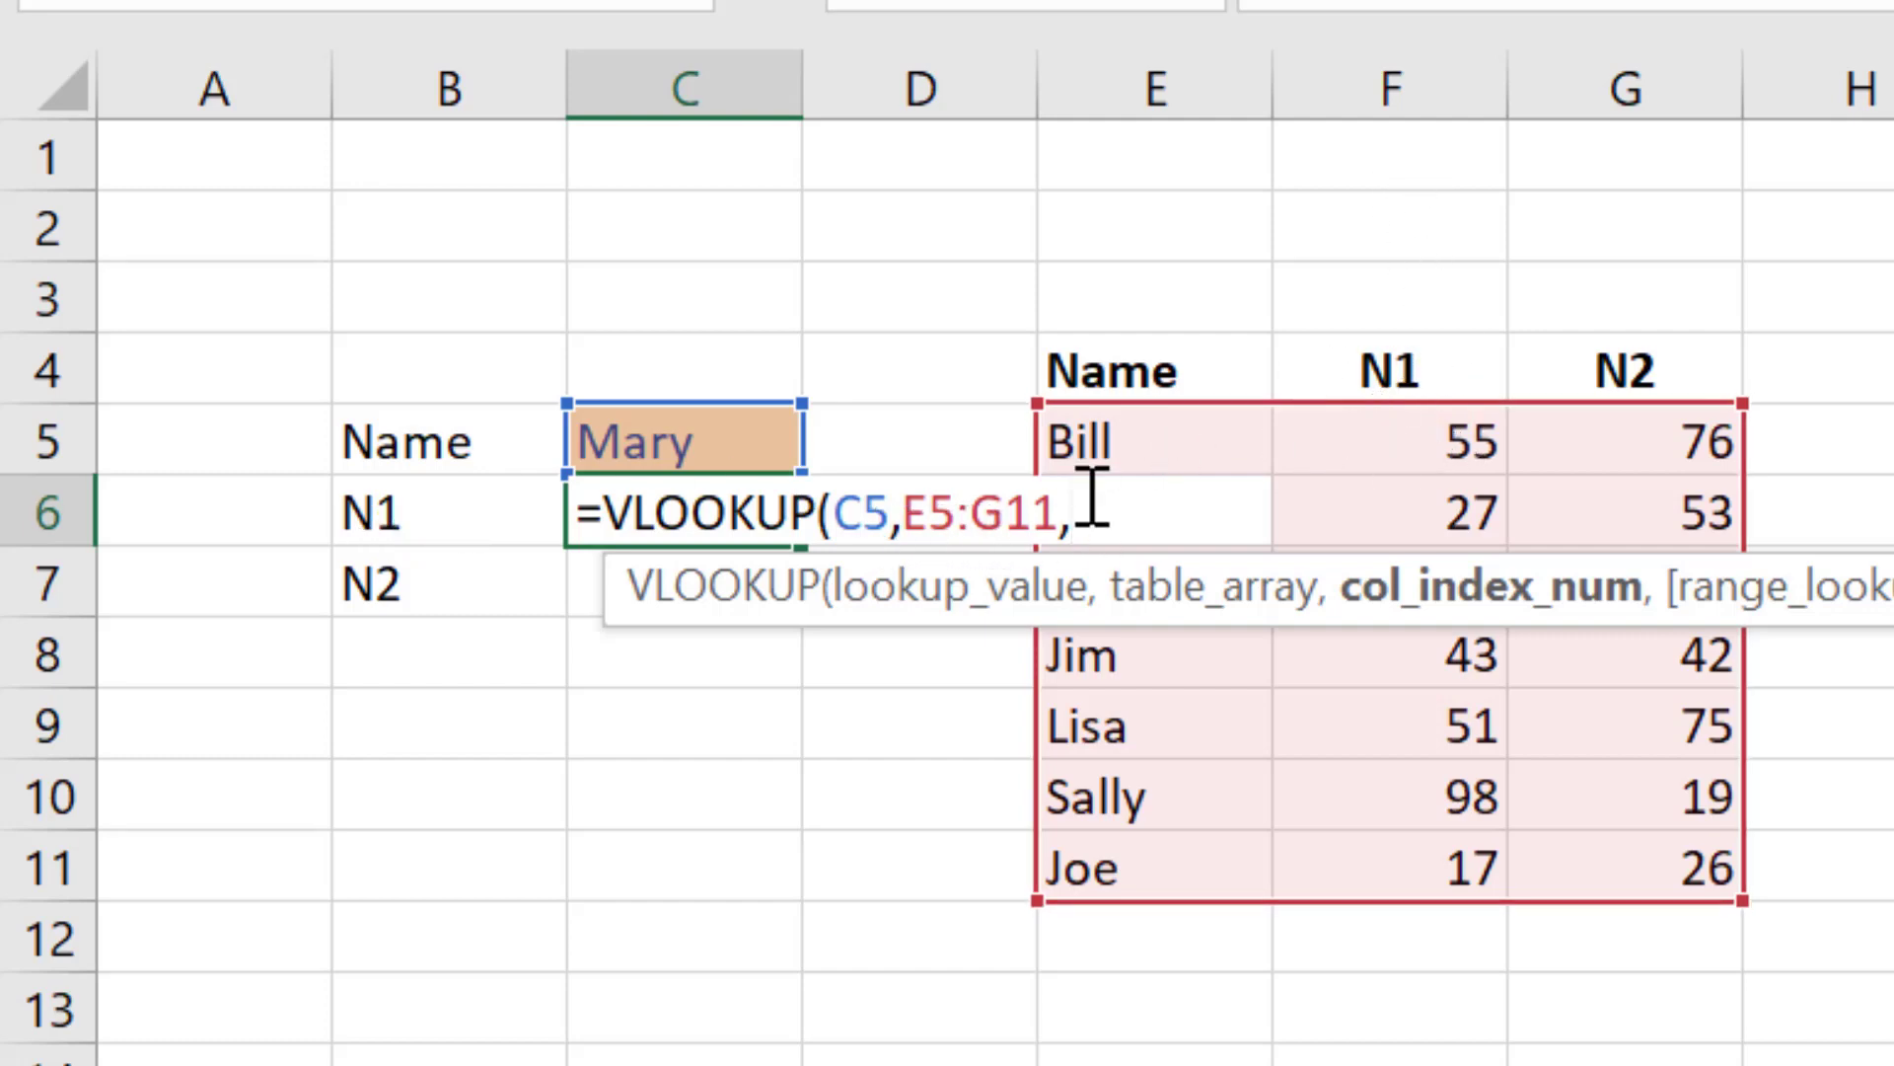
pyautogui.write('2')
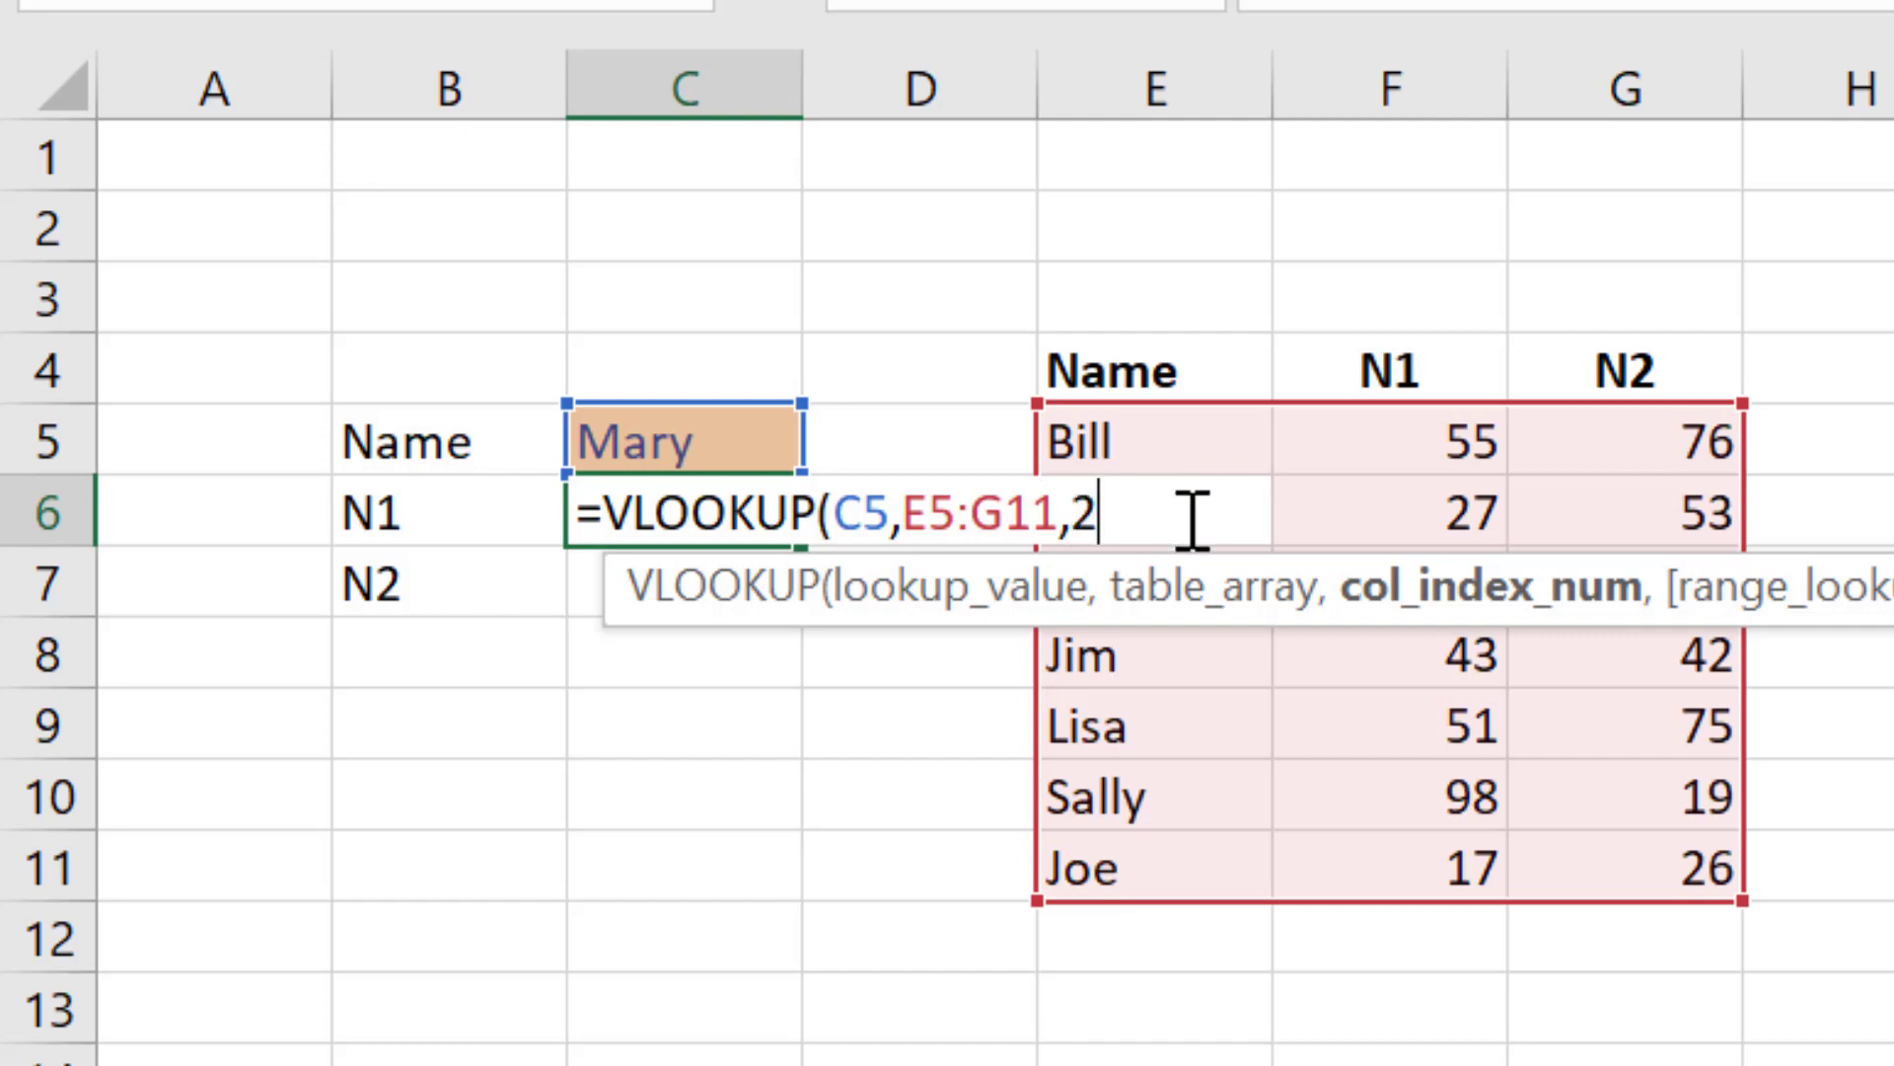
pyautogui.write(',')
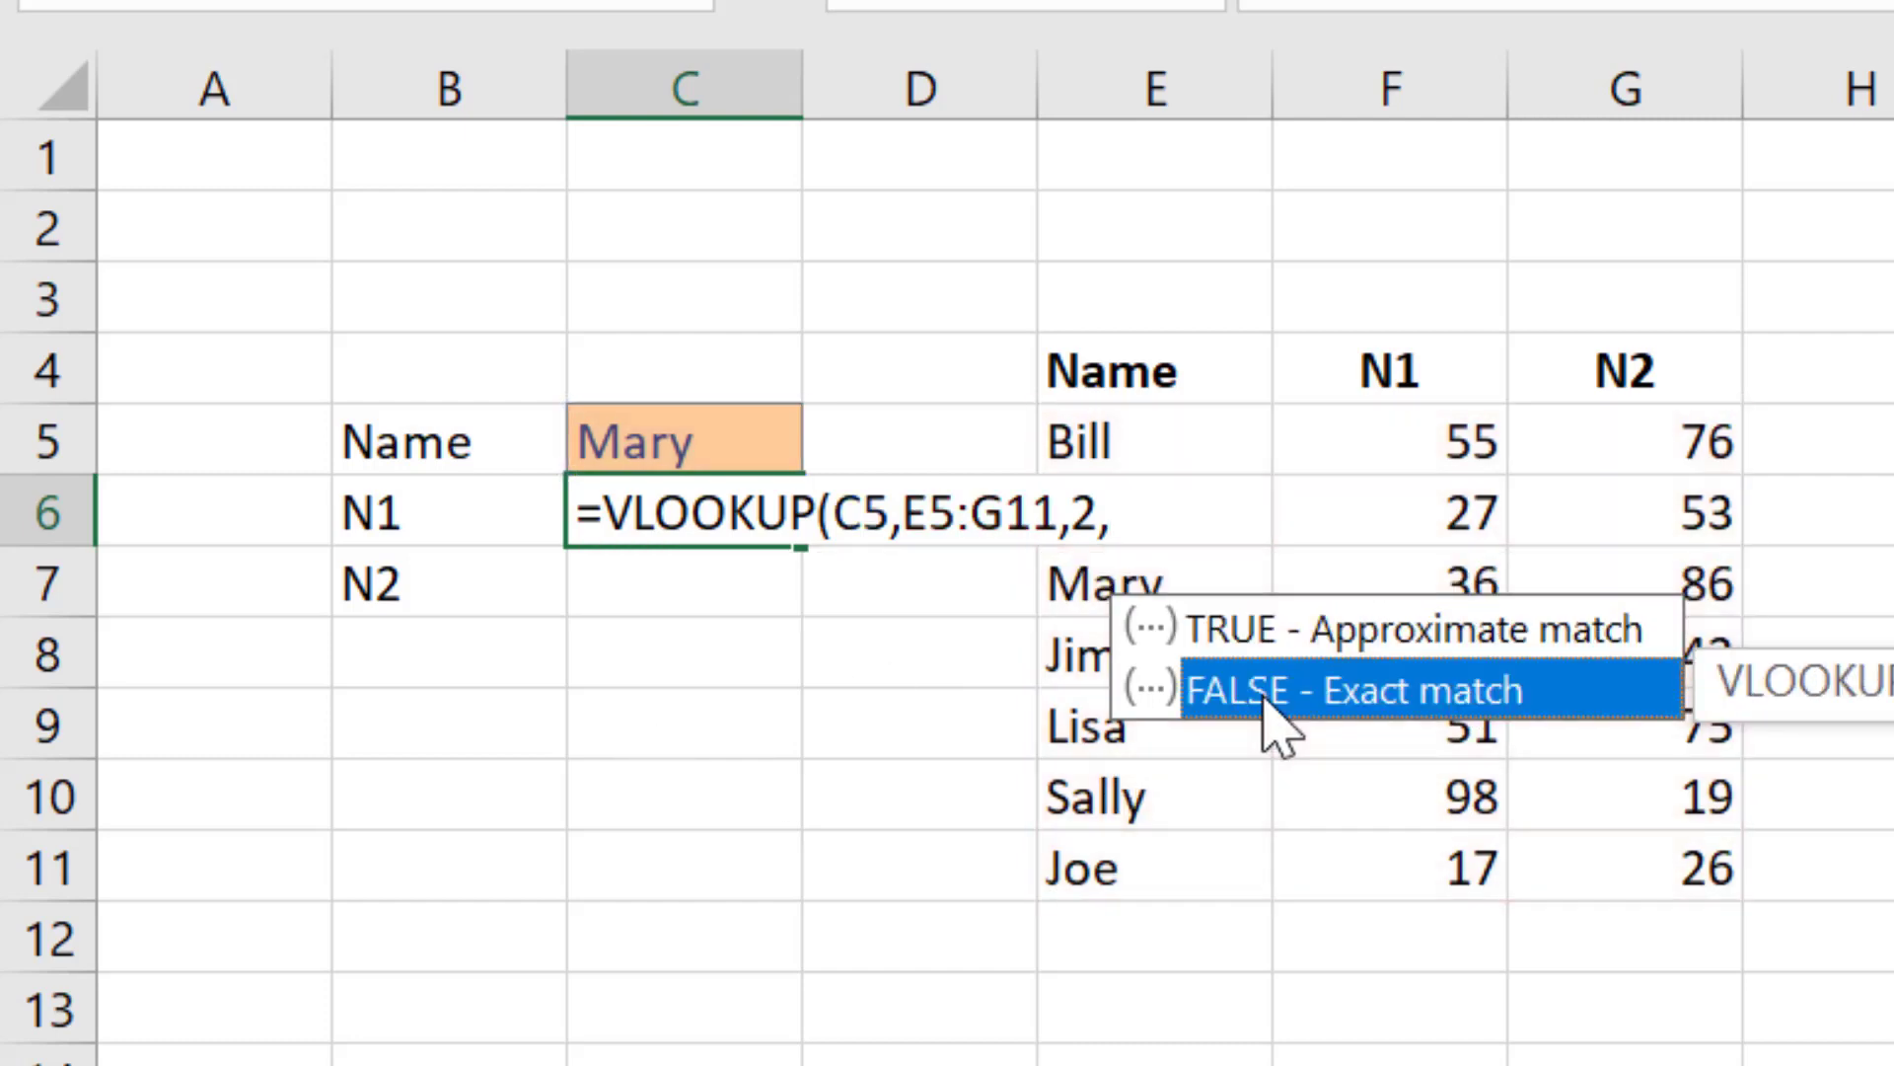
pyautogui.doubleClick(1265, 690)
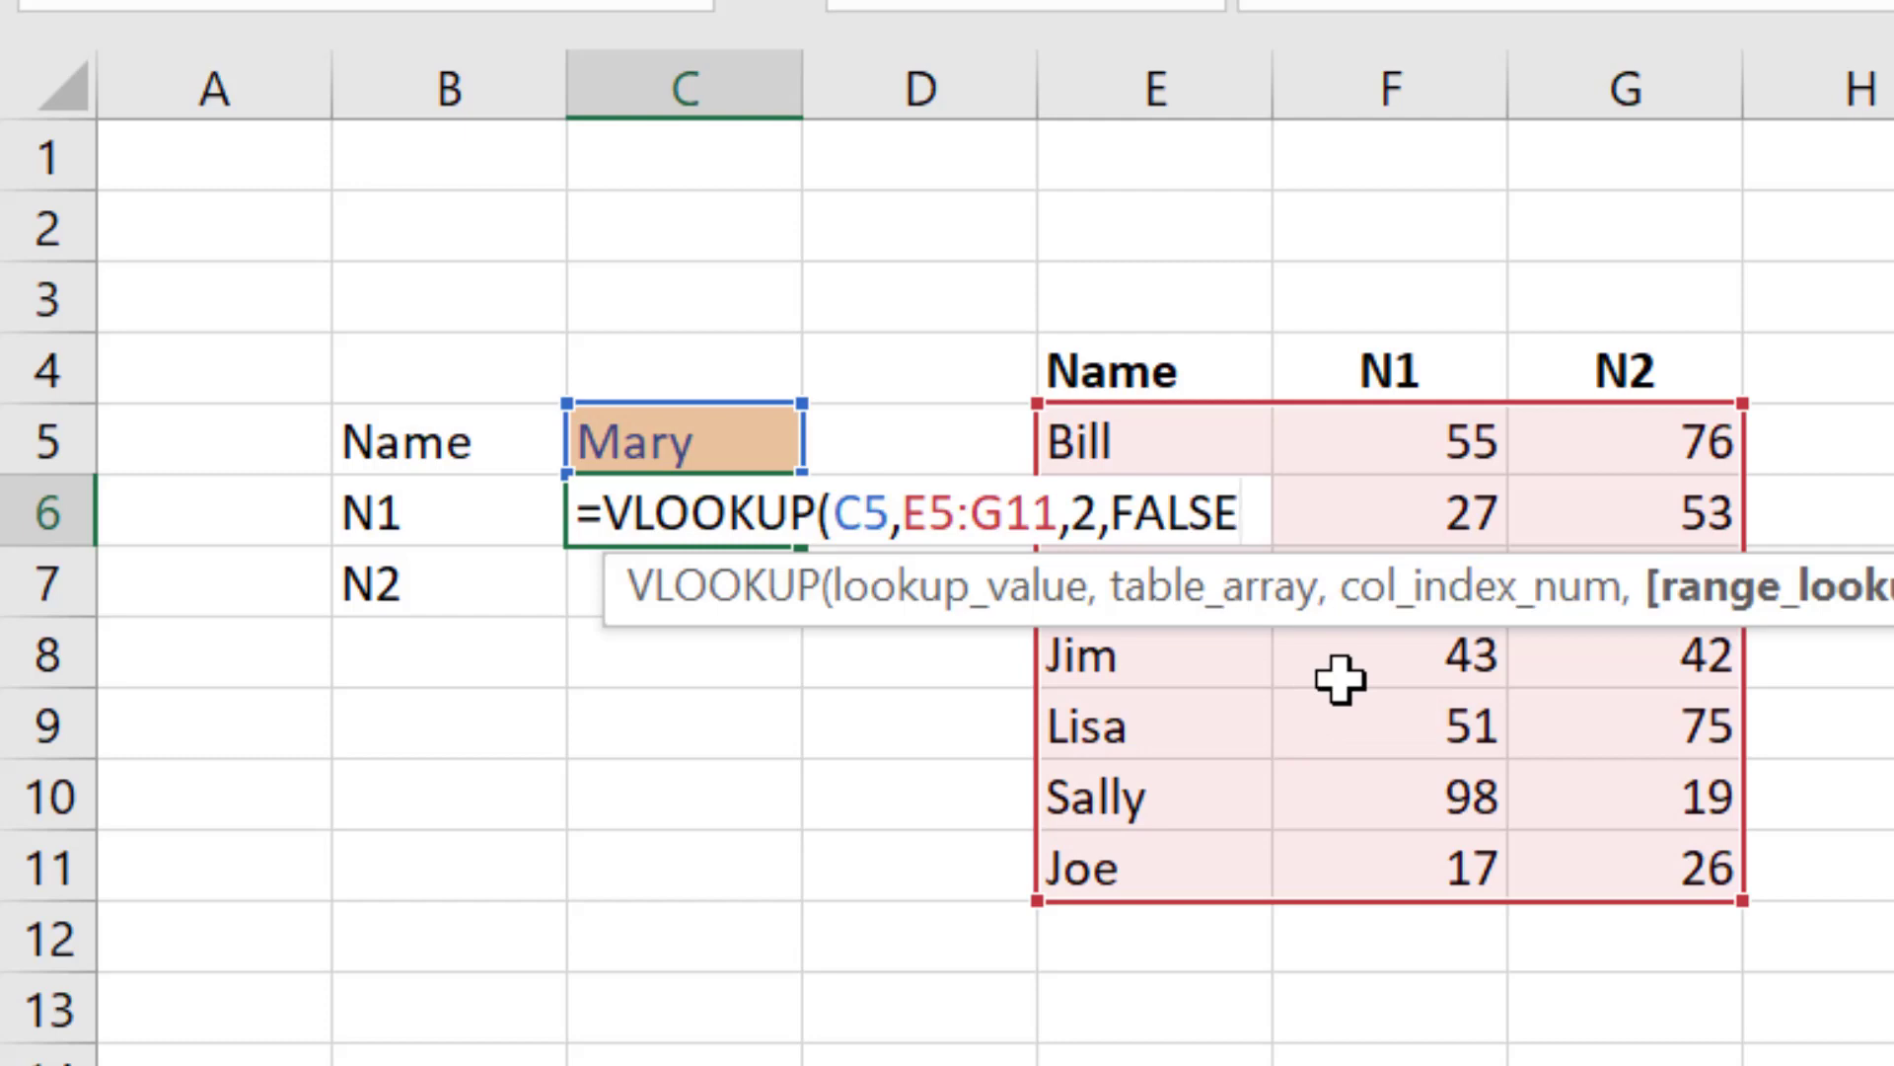
pyautogui.write(')')
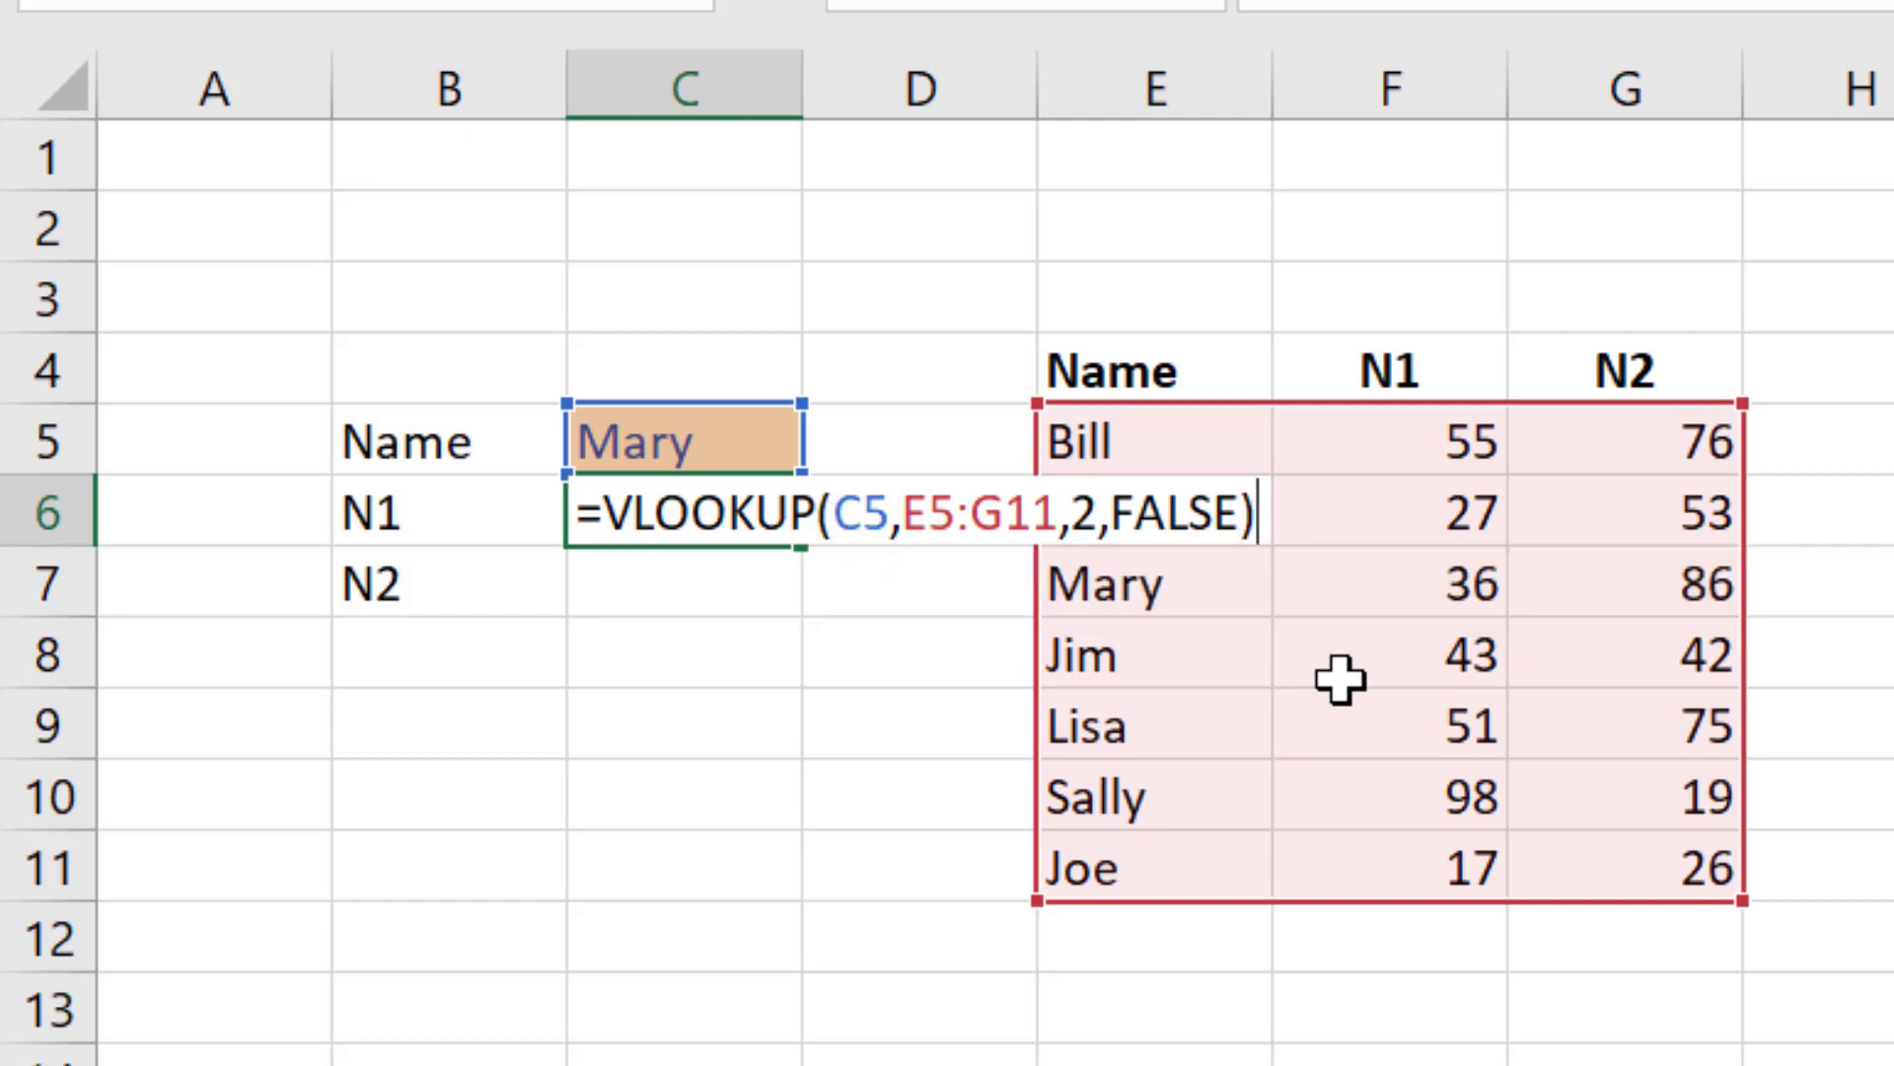
pyautogui.press('Return')
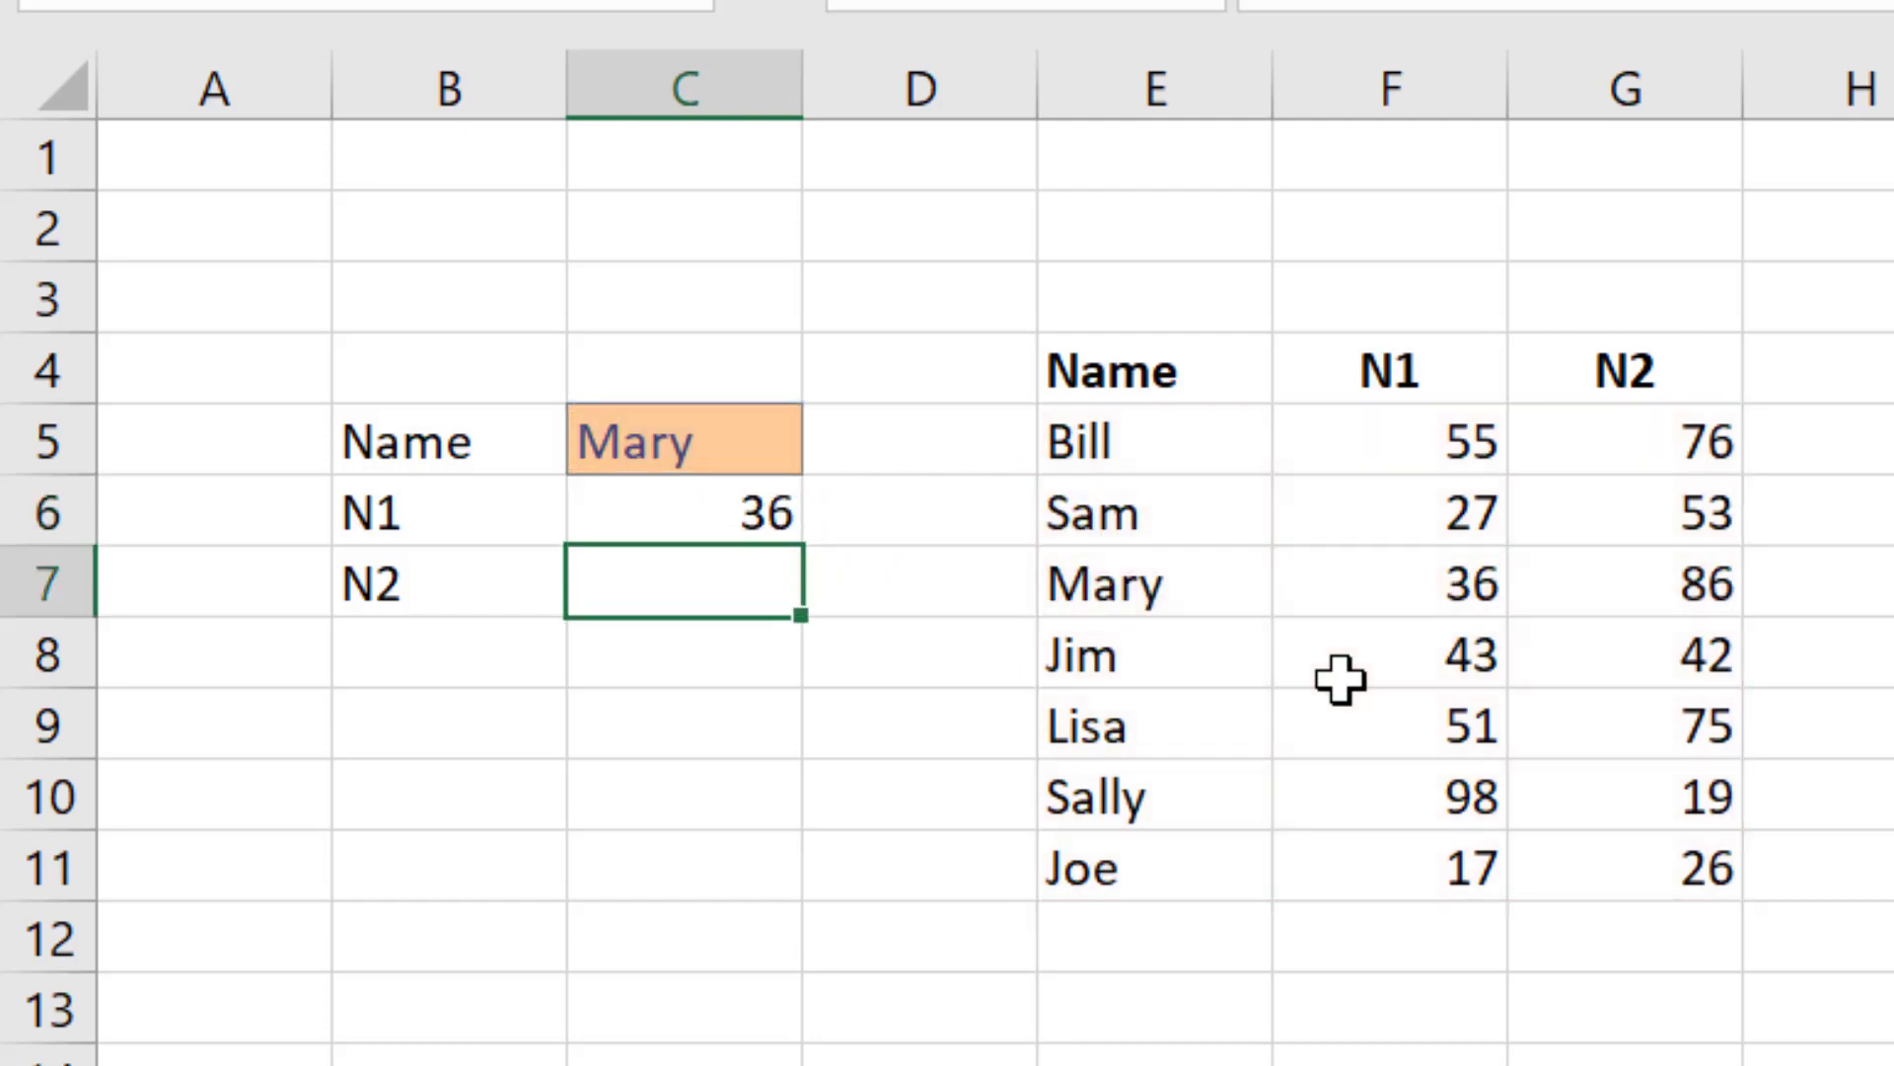
# Step: Check the N1 result in C6 against Mary's row in the data table
pyautogui.press('Up')
pyautogui.press('Up')
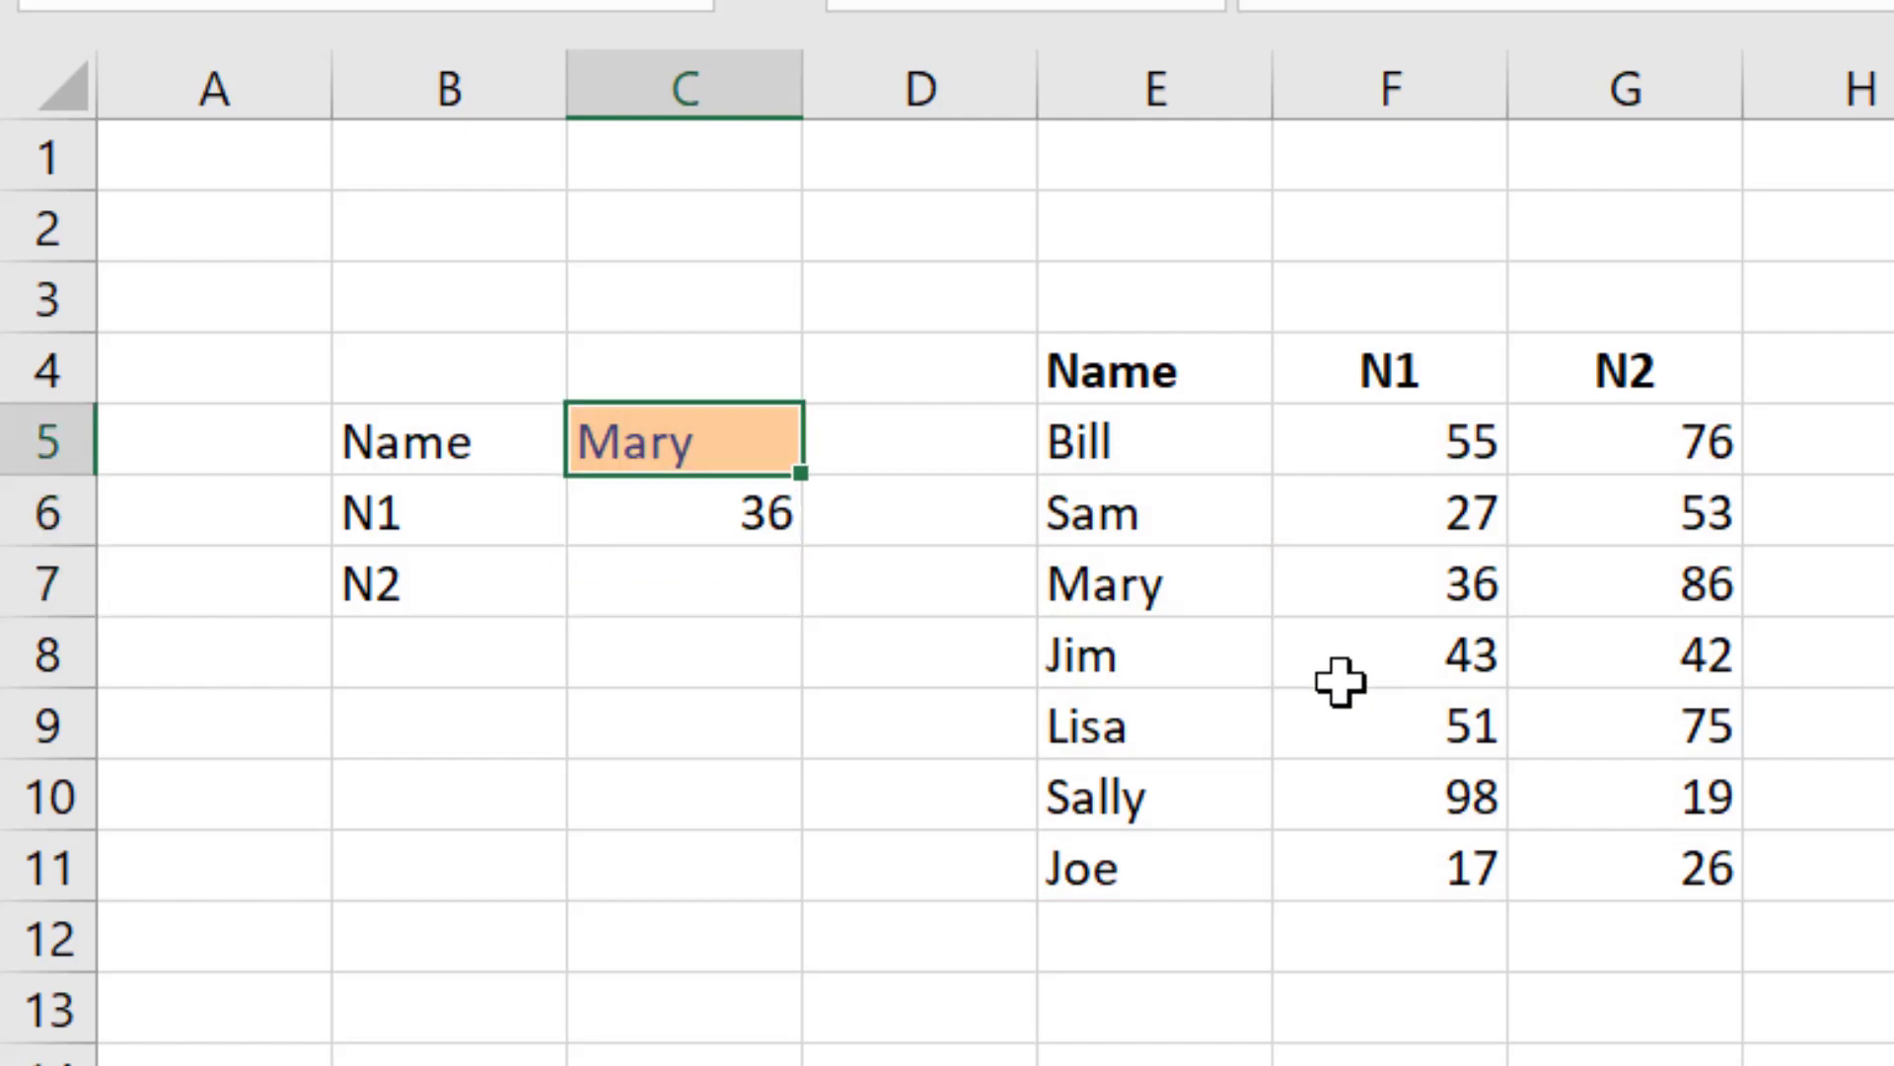
pyautogui.press('Down')
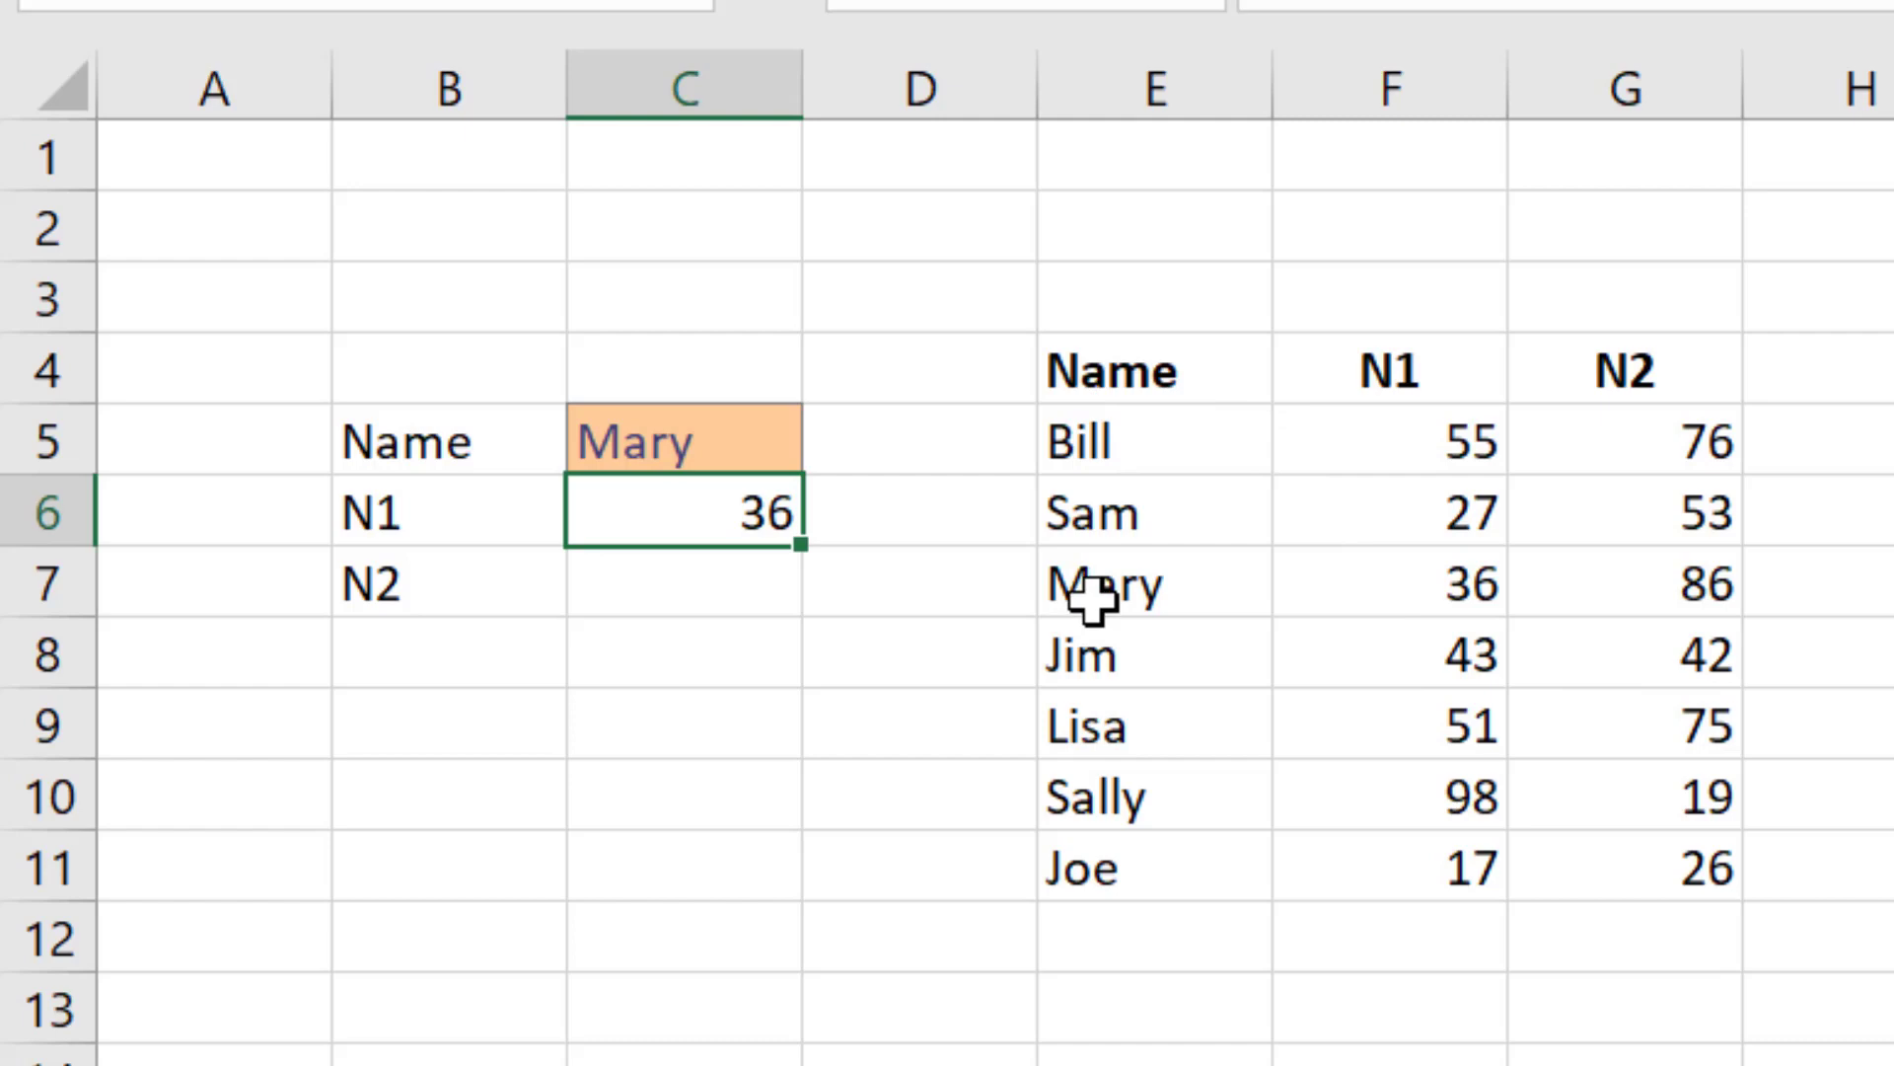
pyautogui.moveTo(1094, 595); pyautogui.dragTo(1352, 592)
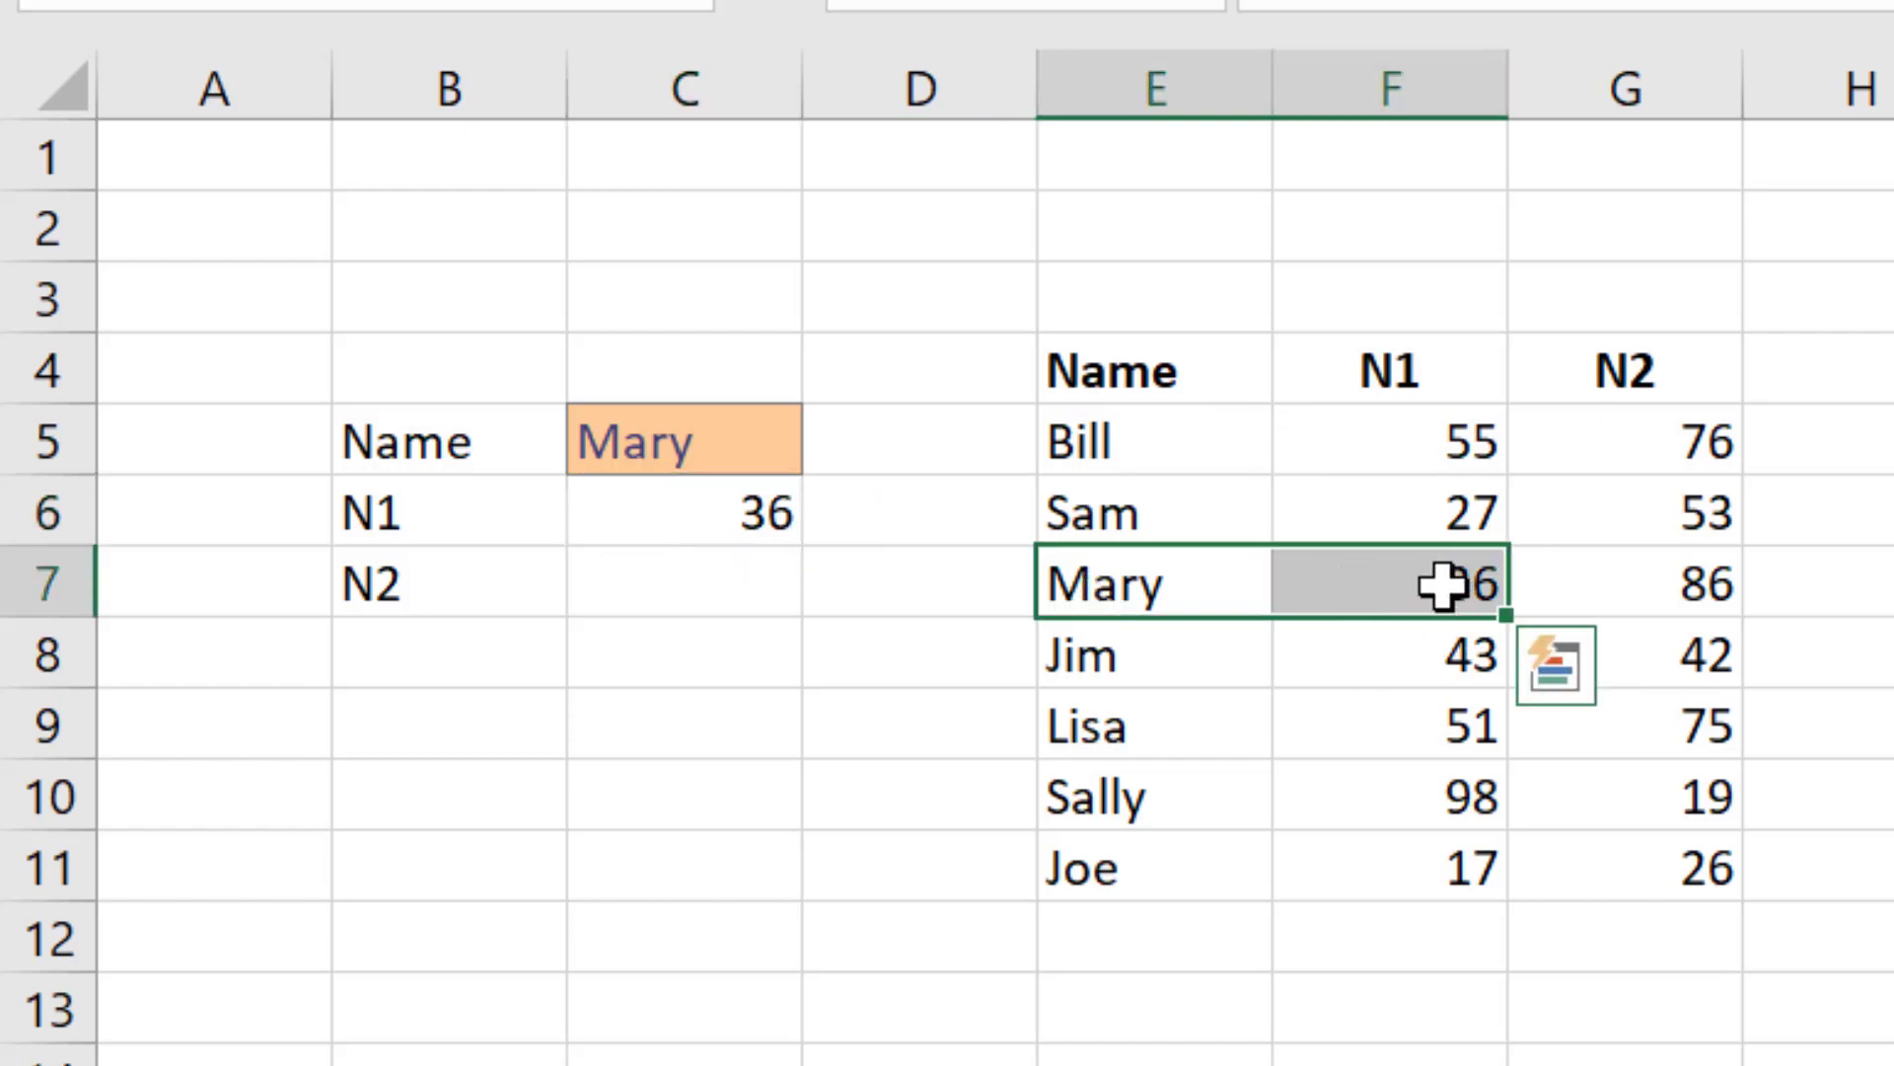
# Step: Change the lookup name in C5 to Lisa
pyautogui.click(651, 444)
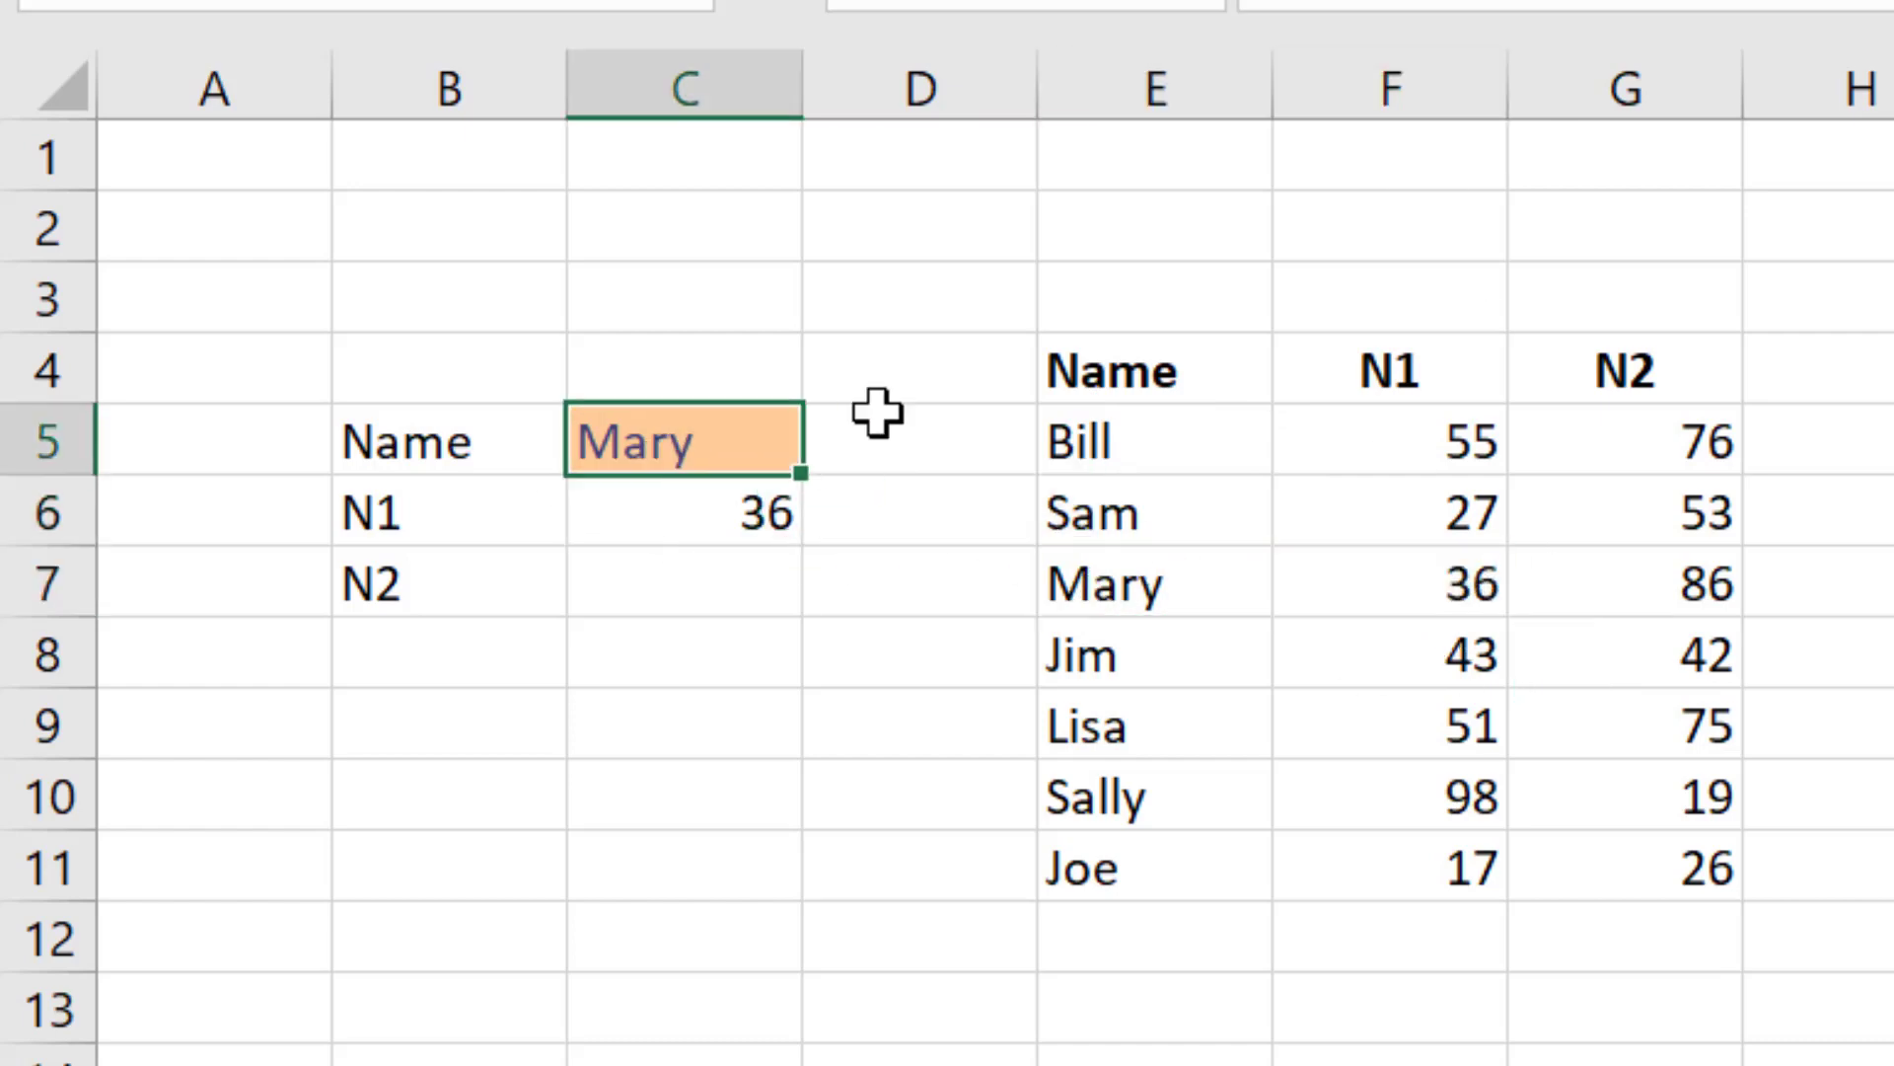
pyautogui.write('Lisa')
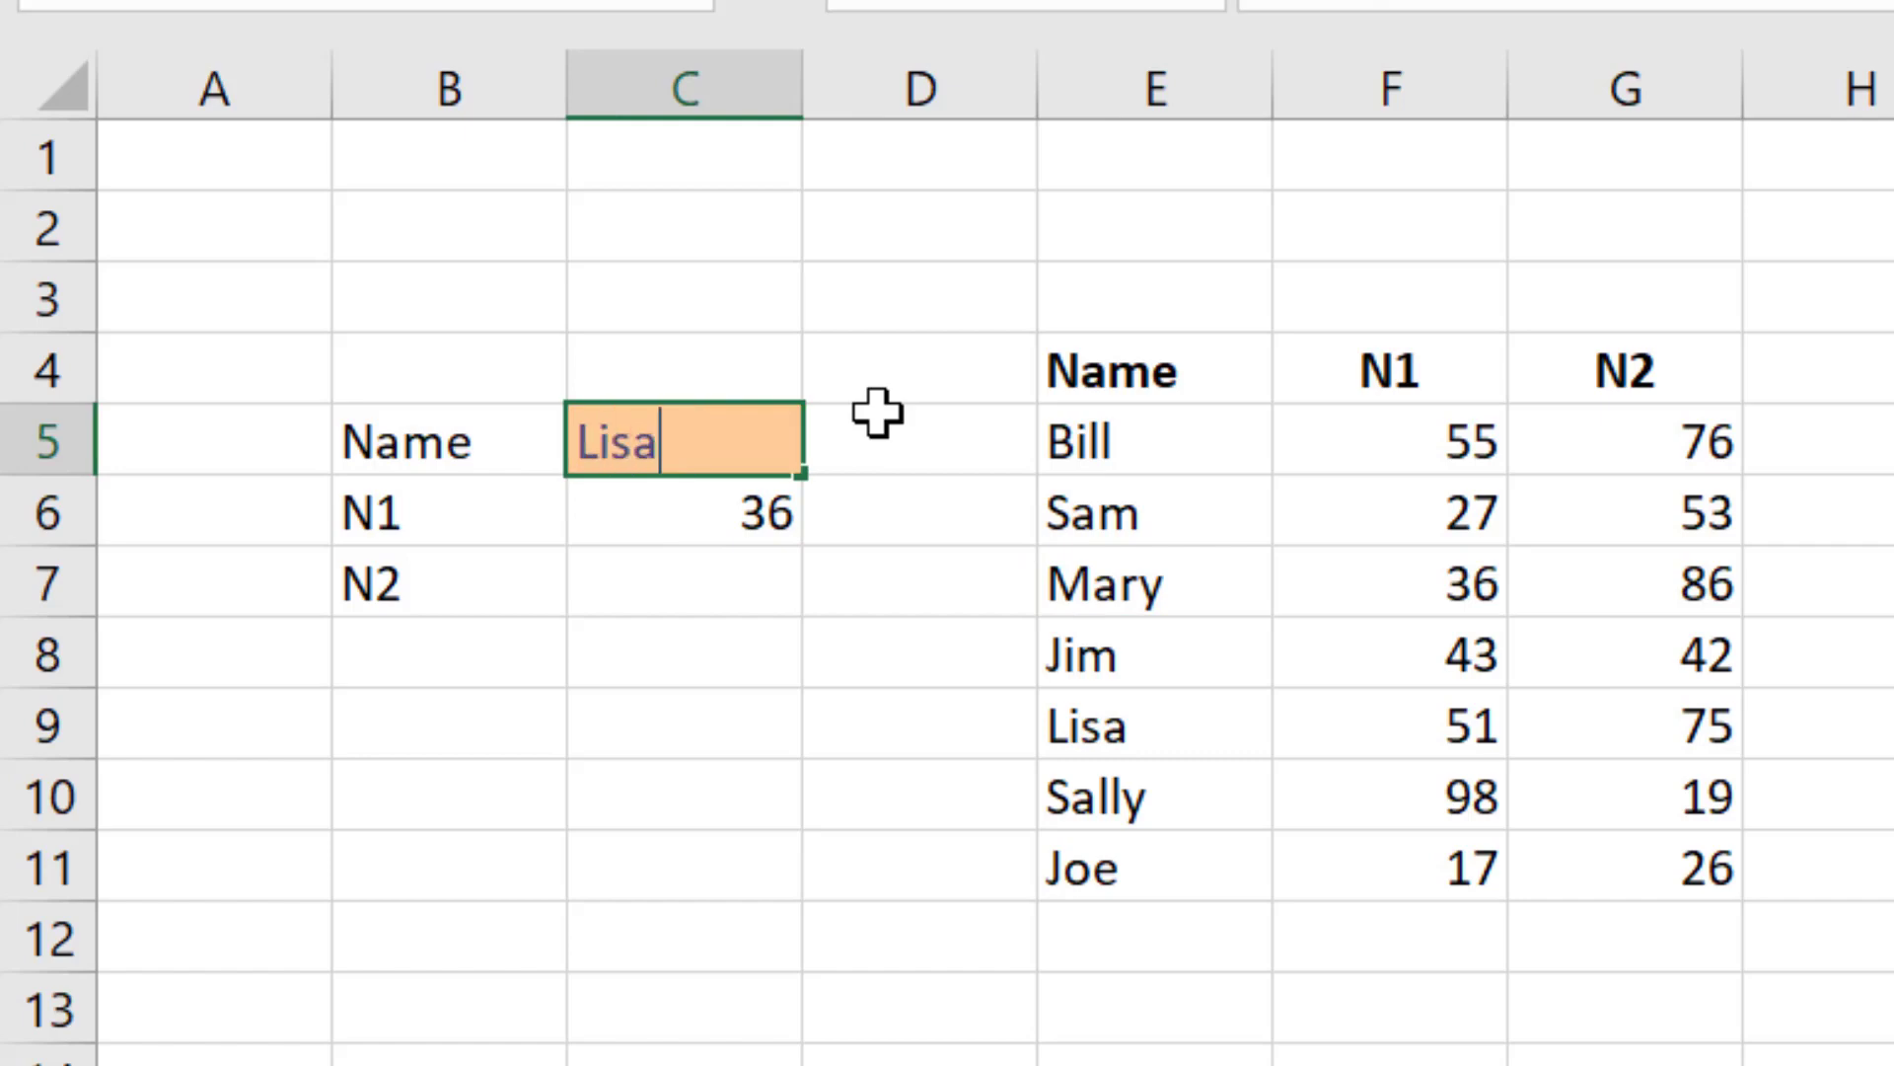
pyautogui.press('Return')
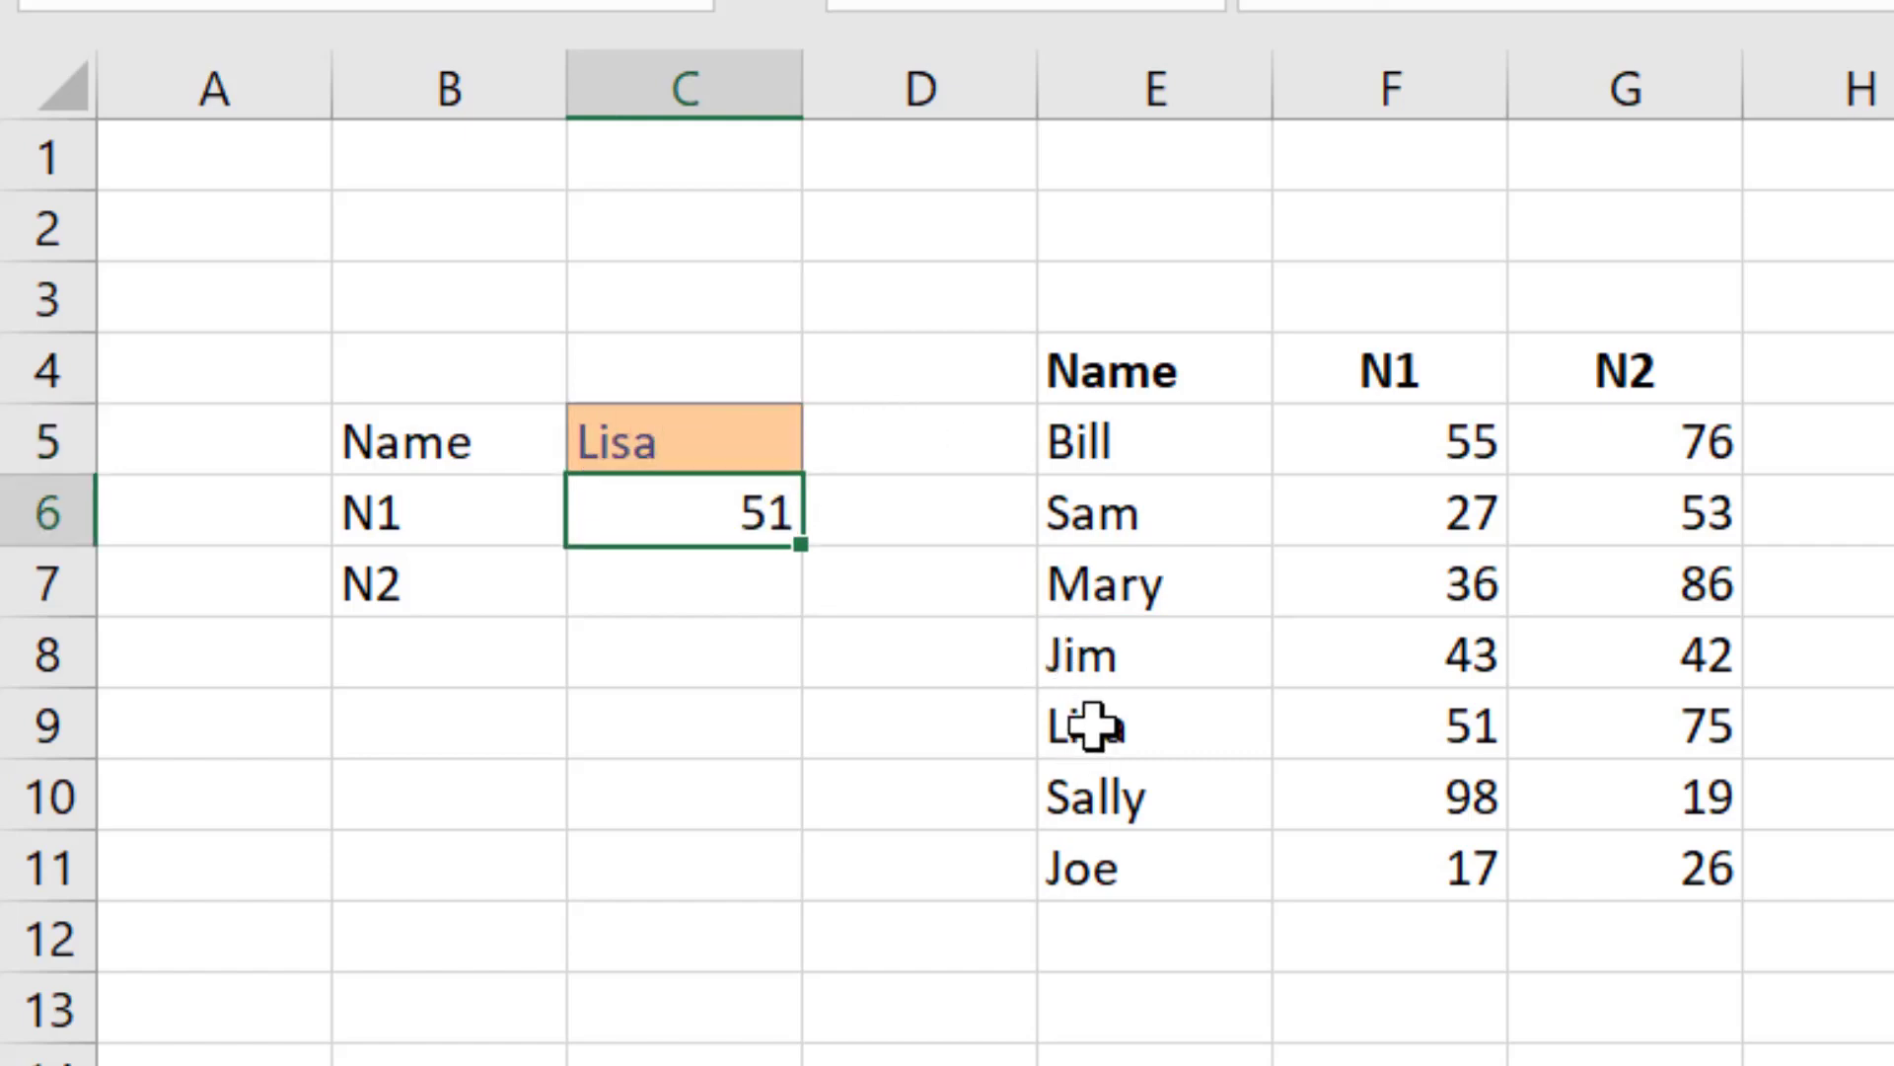
# Step: Trace Lisa's row to her N1 and N2 values and review the arguments of the formula in C6
pyautogui.moveTo(1093, 727); pyautogui.dragTo(1470, 728)
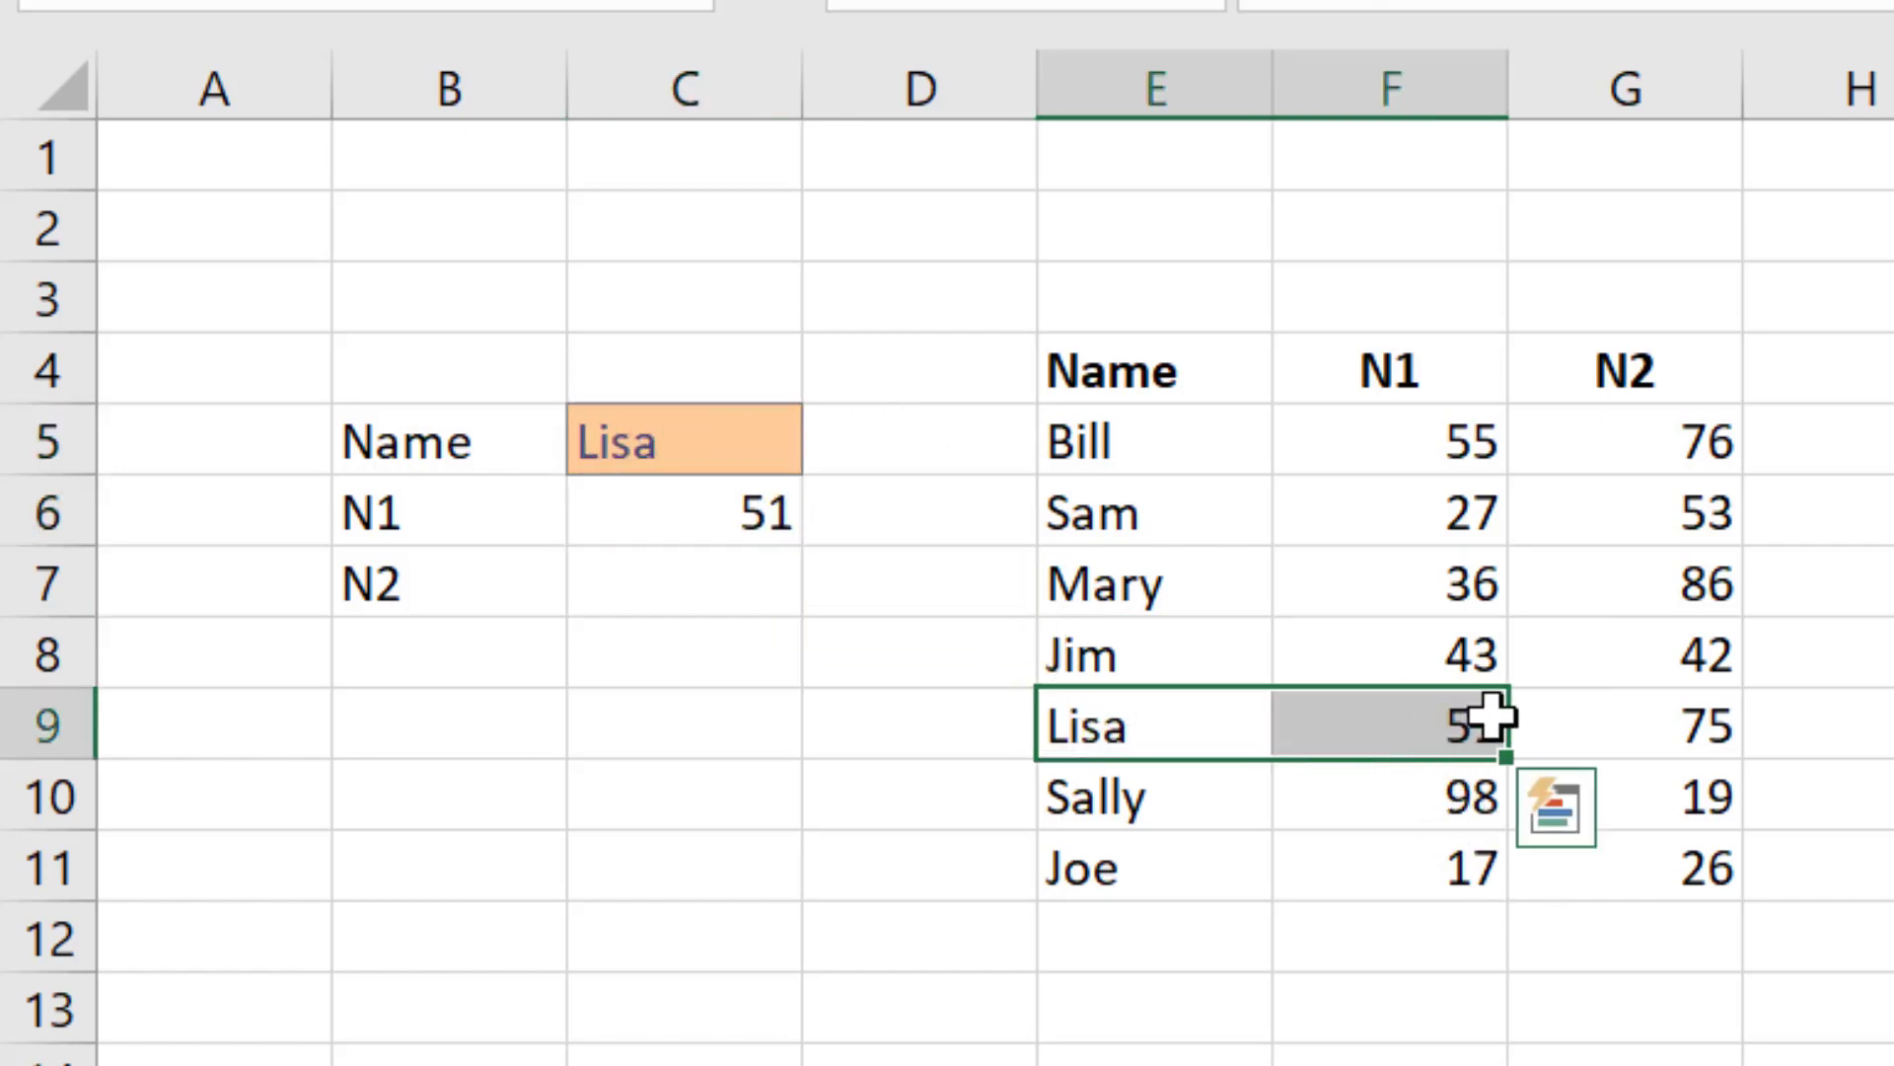
pyautogui.click(1569, 727)
pyautogui.click(1855, 710)
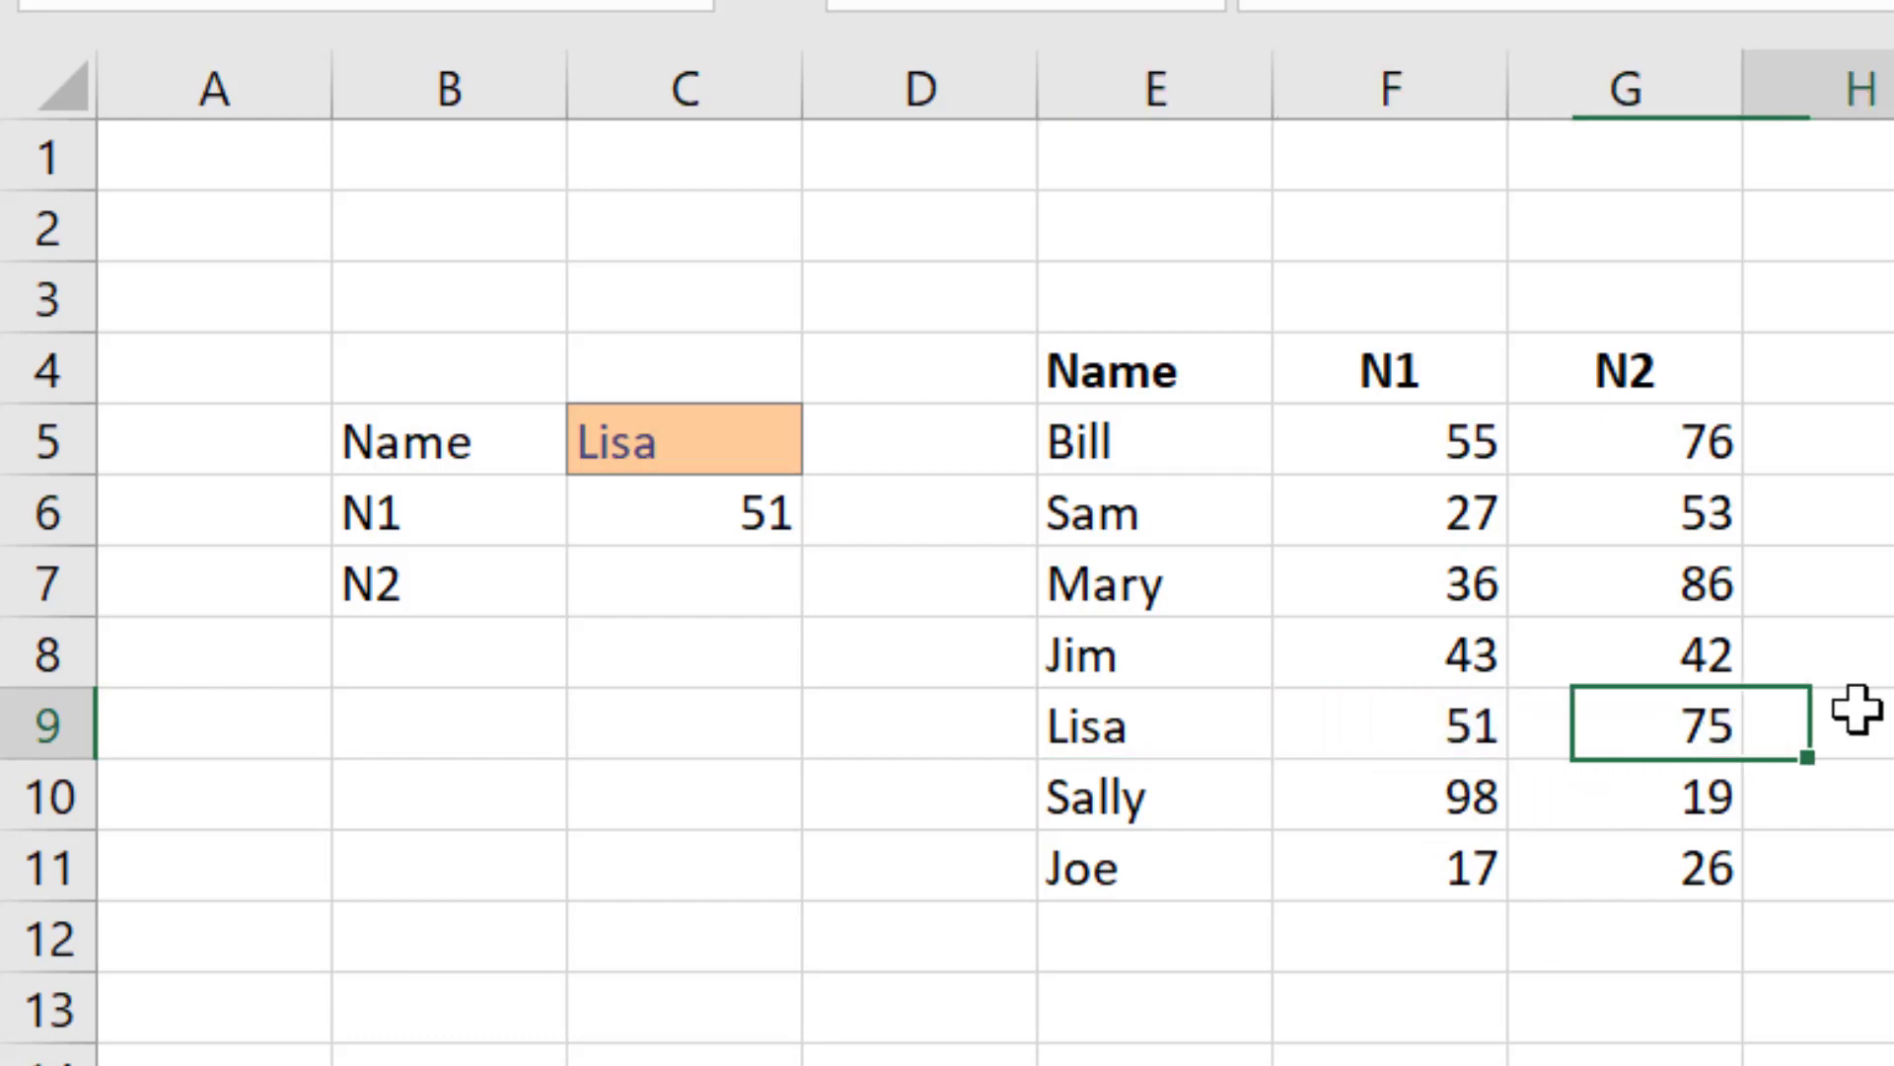
pyautogui.click(1458, 726)
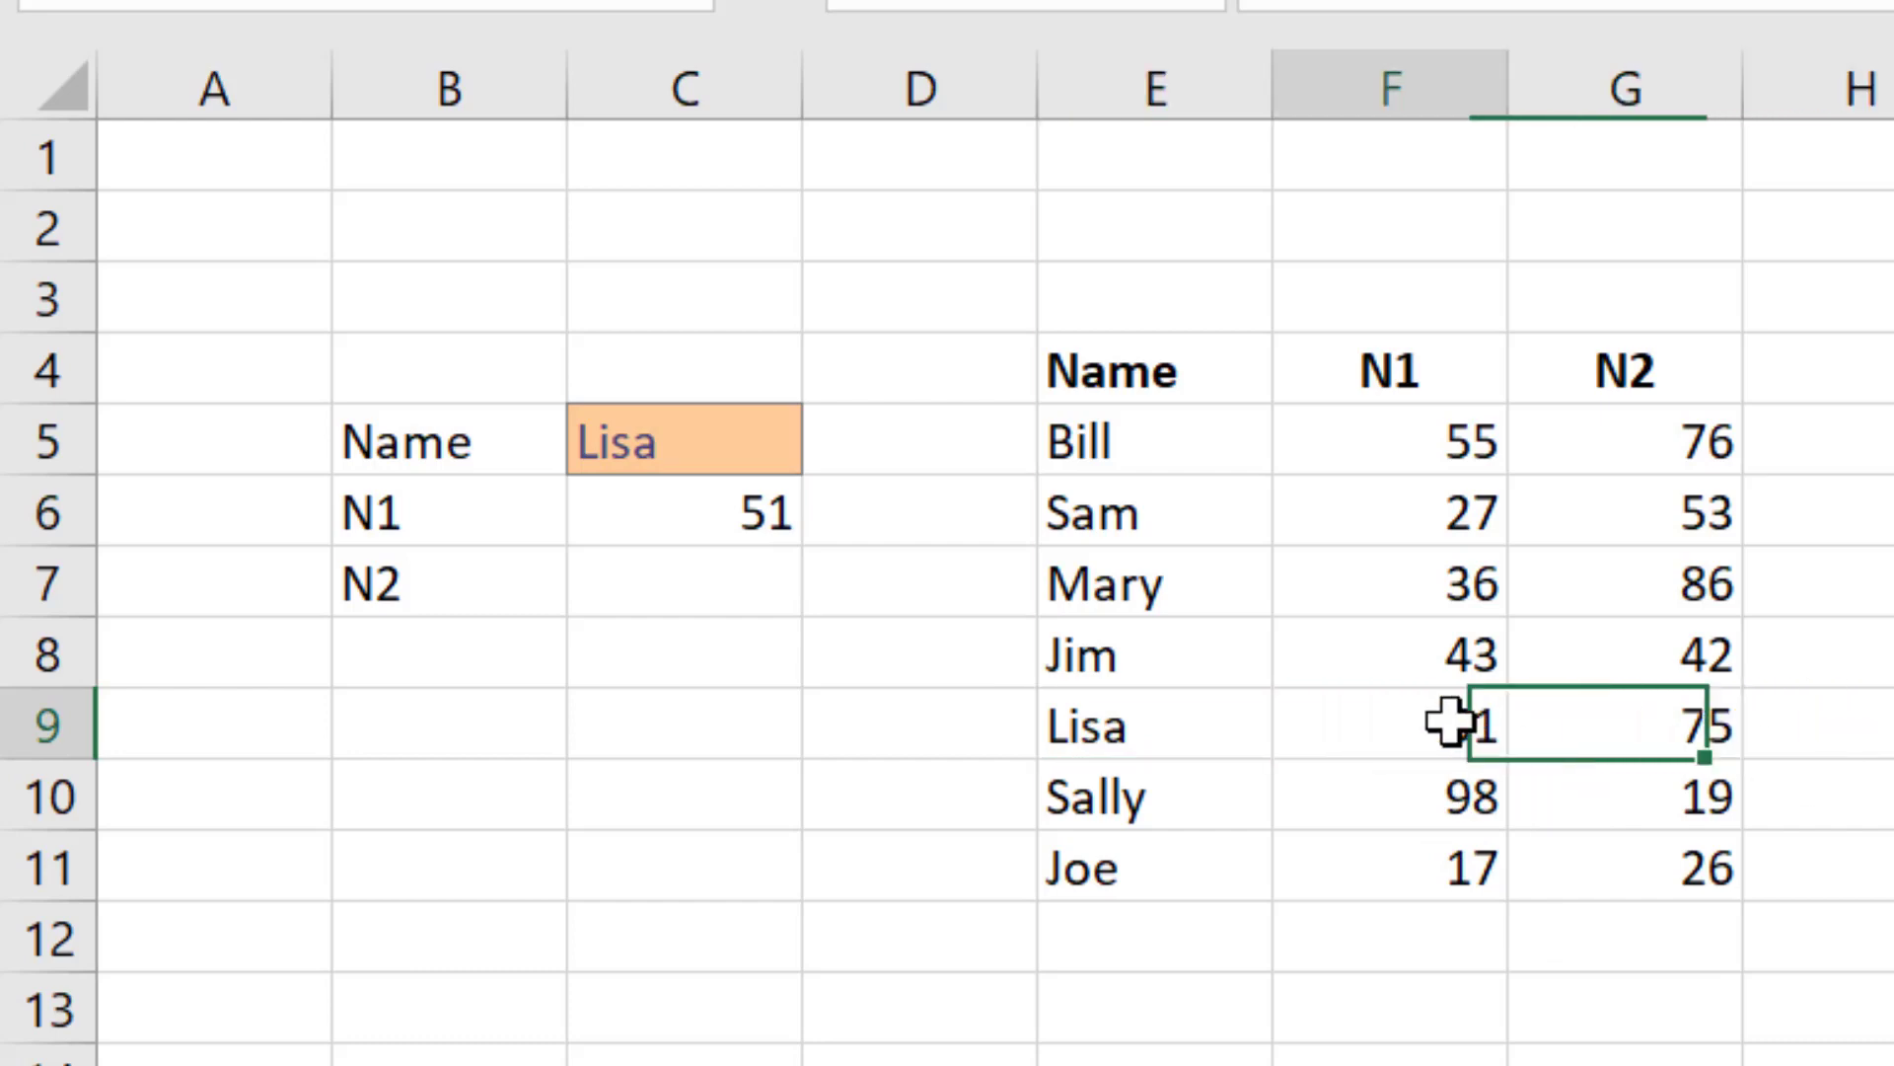
pyautogui.click(710, 444)
pyautogui.doubleClick(696, 512)
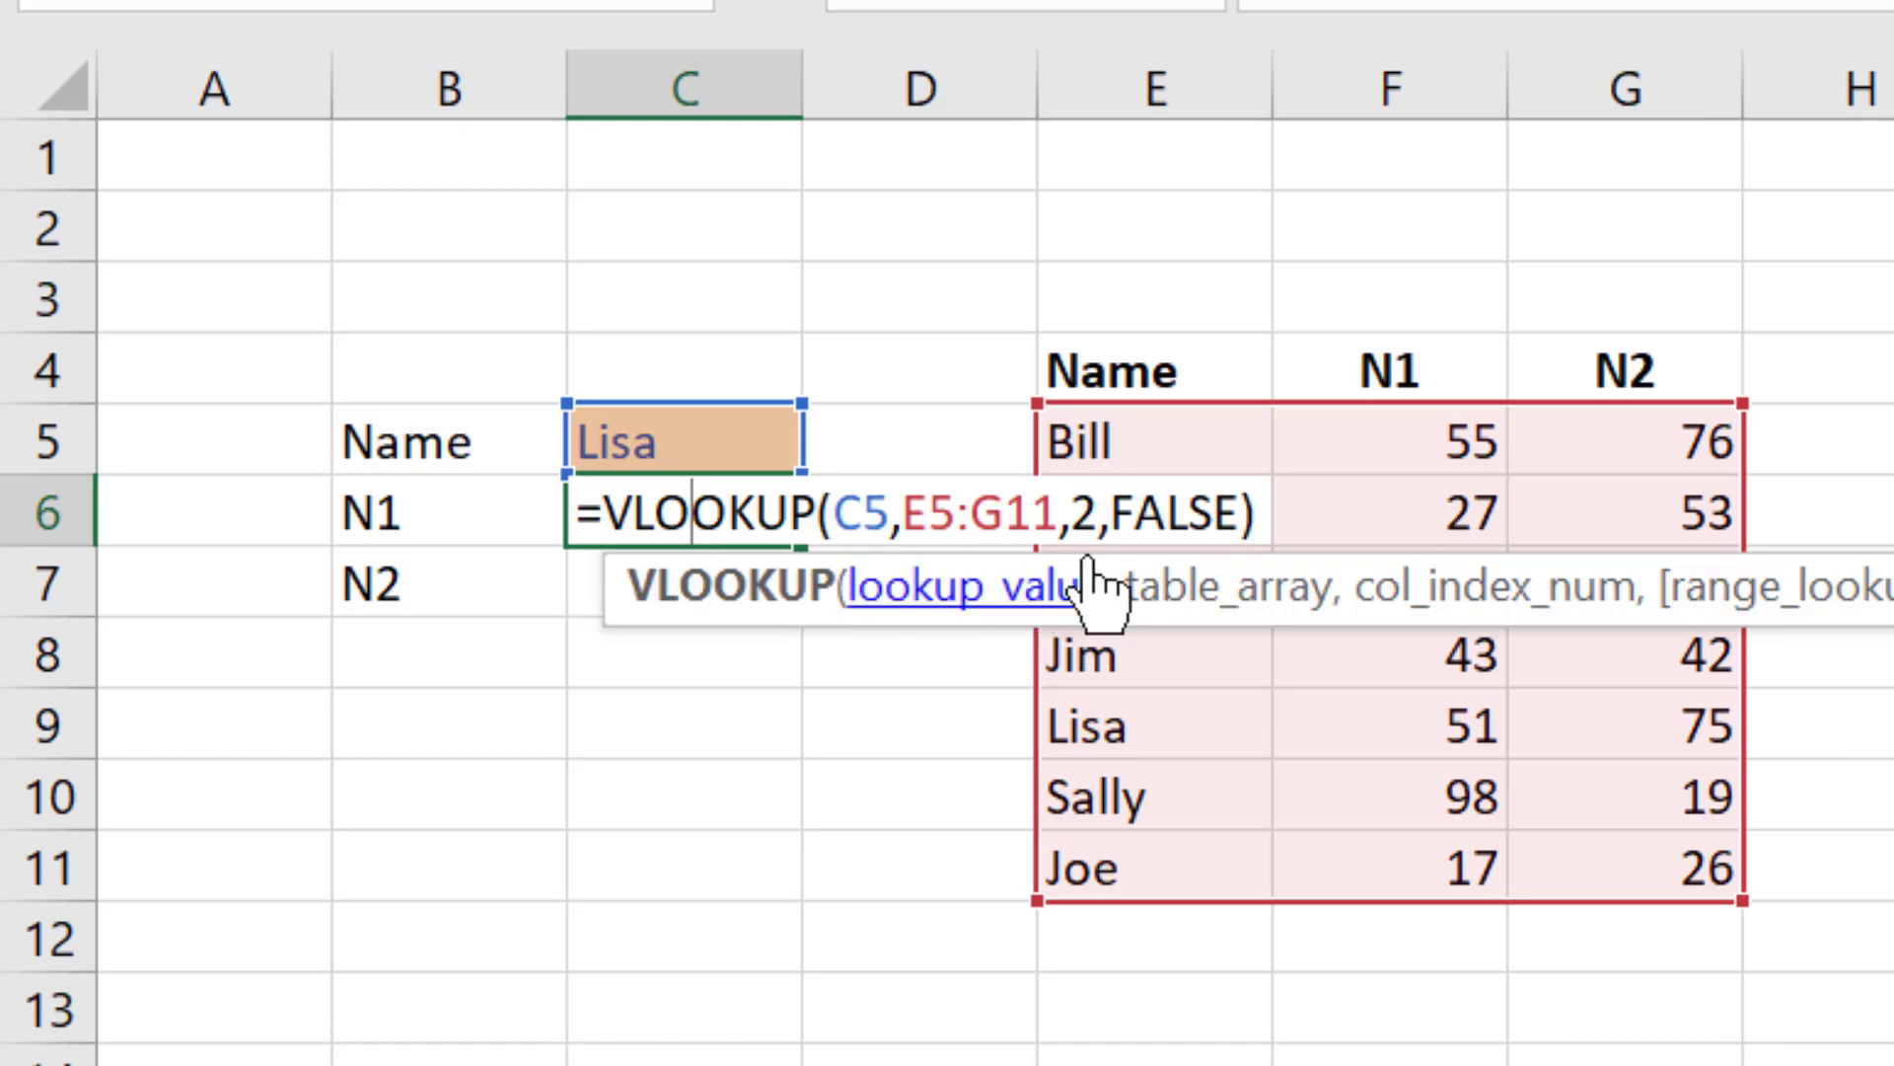
pyautogui.moveTo(1071, 508); pyautogui.dragTo(1239, 488)
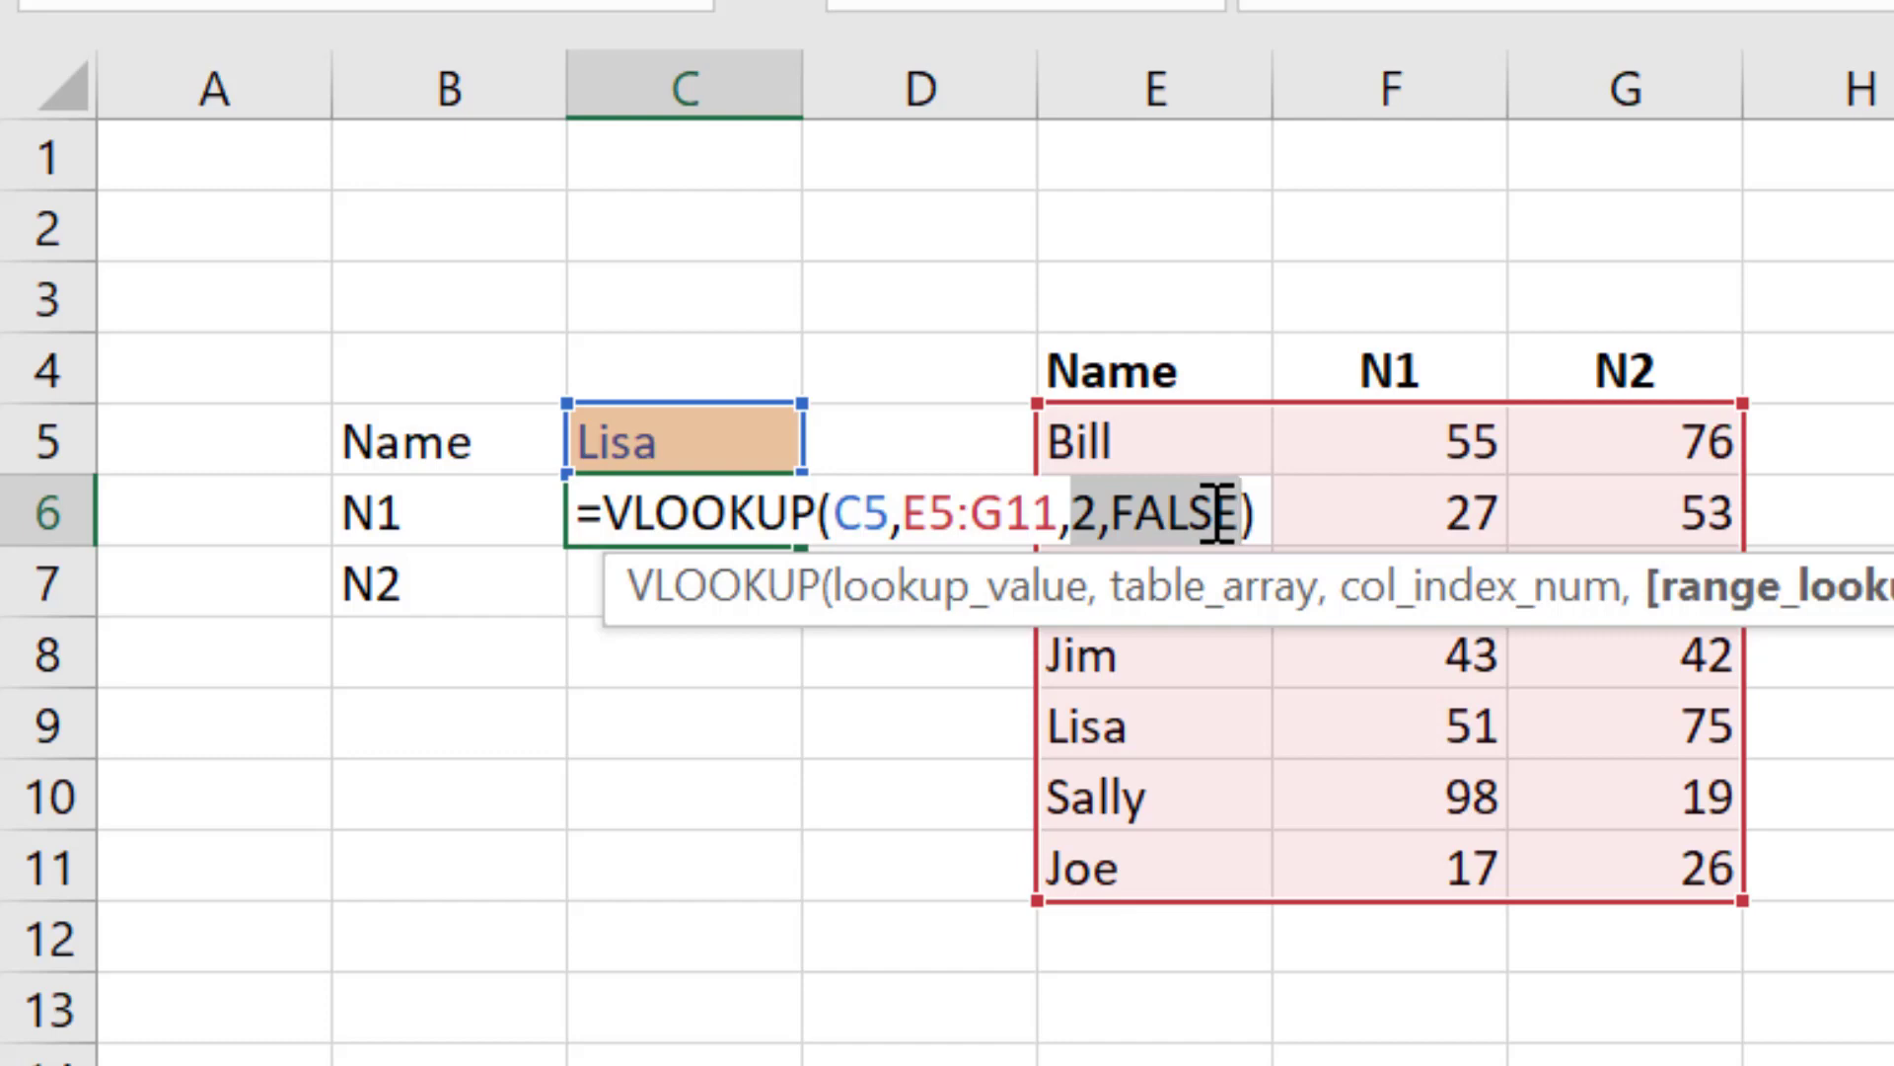
pyautogui.press('Return')
# Step: Highlight the data table E5:G11 and review the VLOOKUP formula in C6 again
pyautogui.hotkey('ctrl', 'Right')
pyautogui.press('Up')
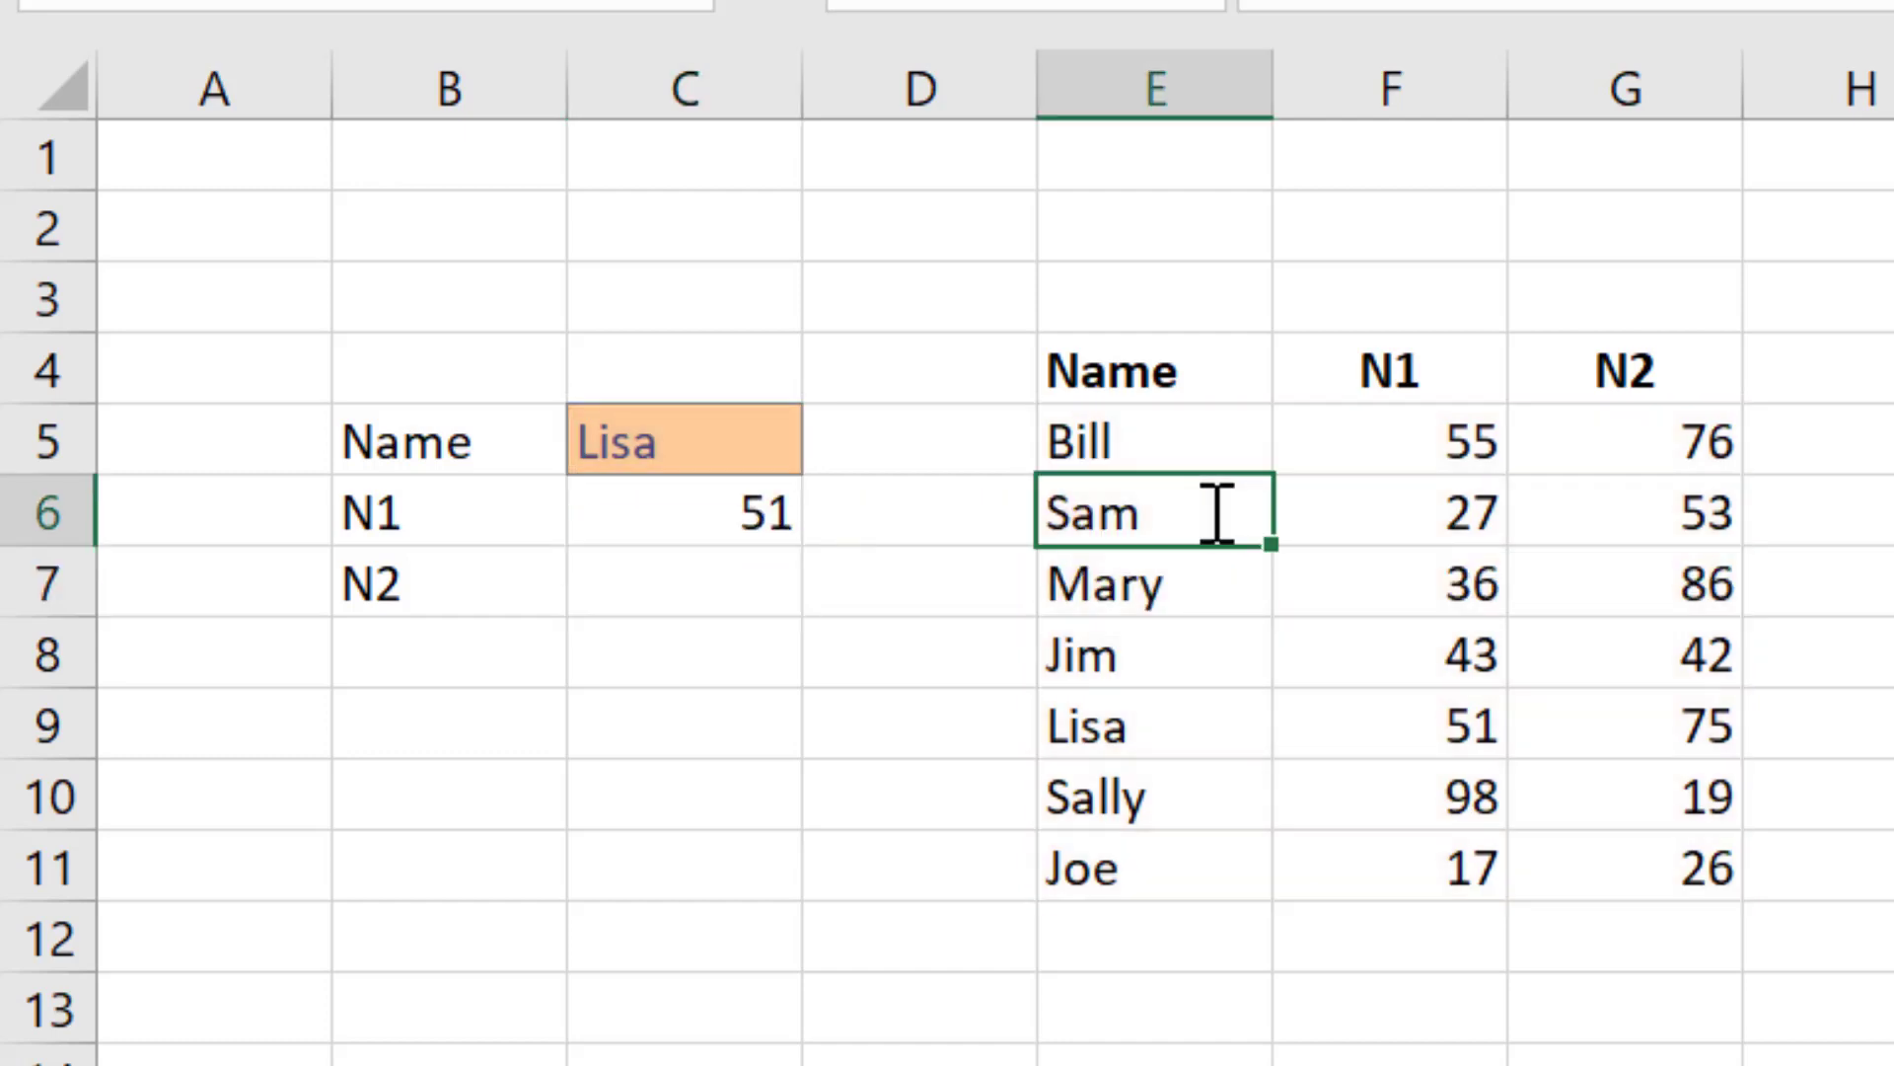
pyautogui.press('Up')
pyautogui.hotkey('ctrl', 'shift', 'Right')
pyautogui.hotkey('ctrl', 'shift', 'Down')
pyautogui.hotkey('shift', 'Down')
pyautogui.hotkey('shift', 'Down')
pyautogui.hotkey('shift', 'Down')
pyautogui.hotkey('shift', 'Down')
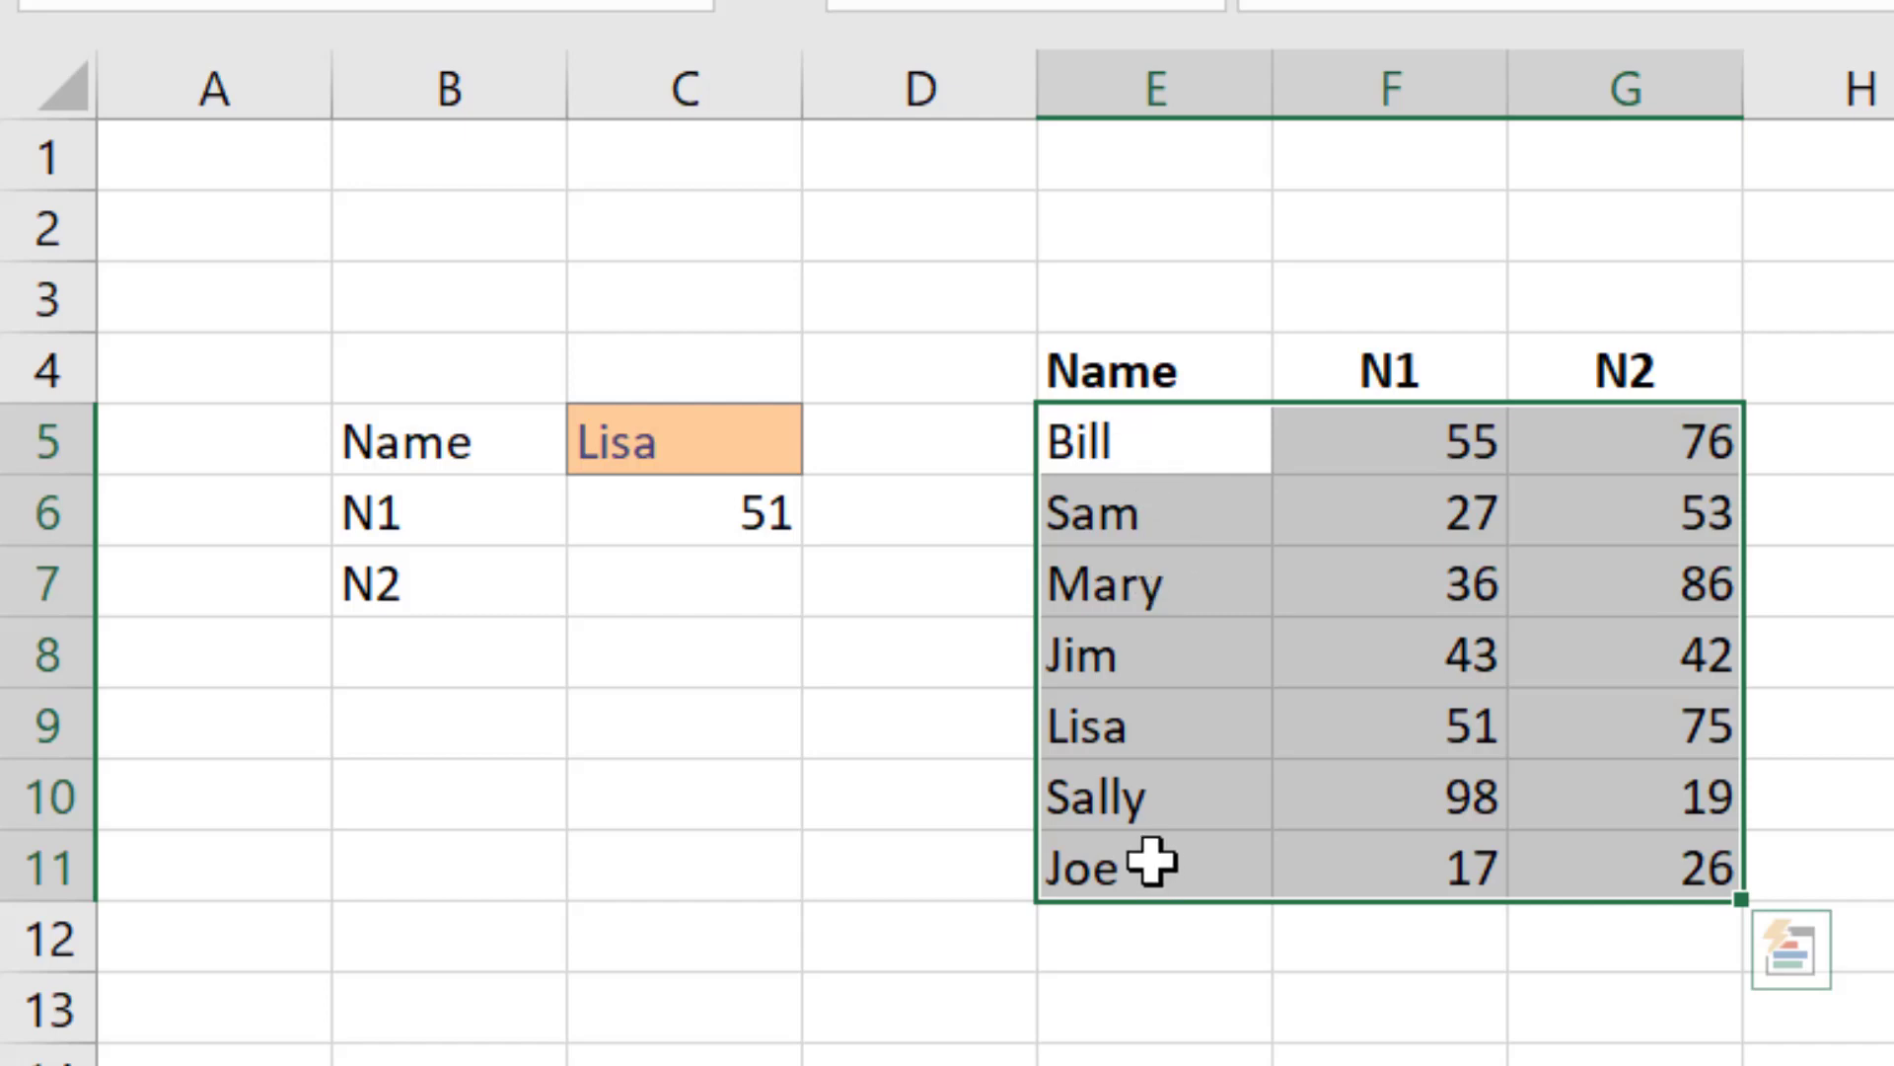
pyautogui.click(740, 503)
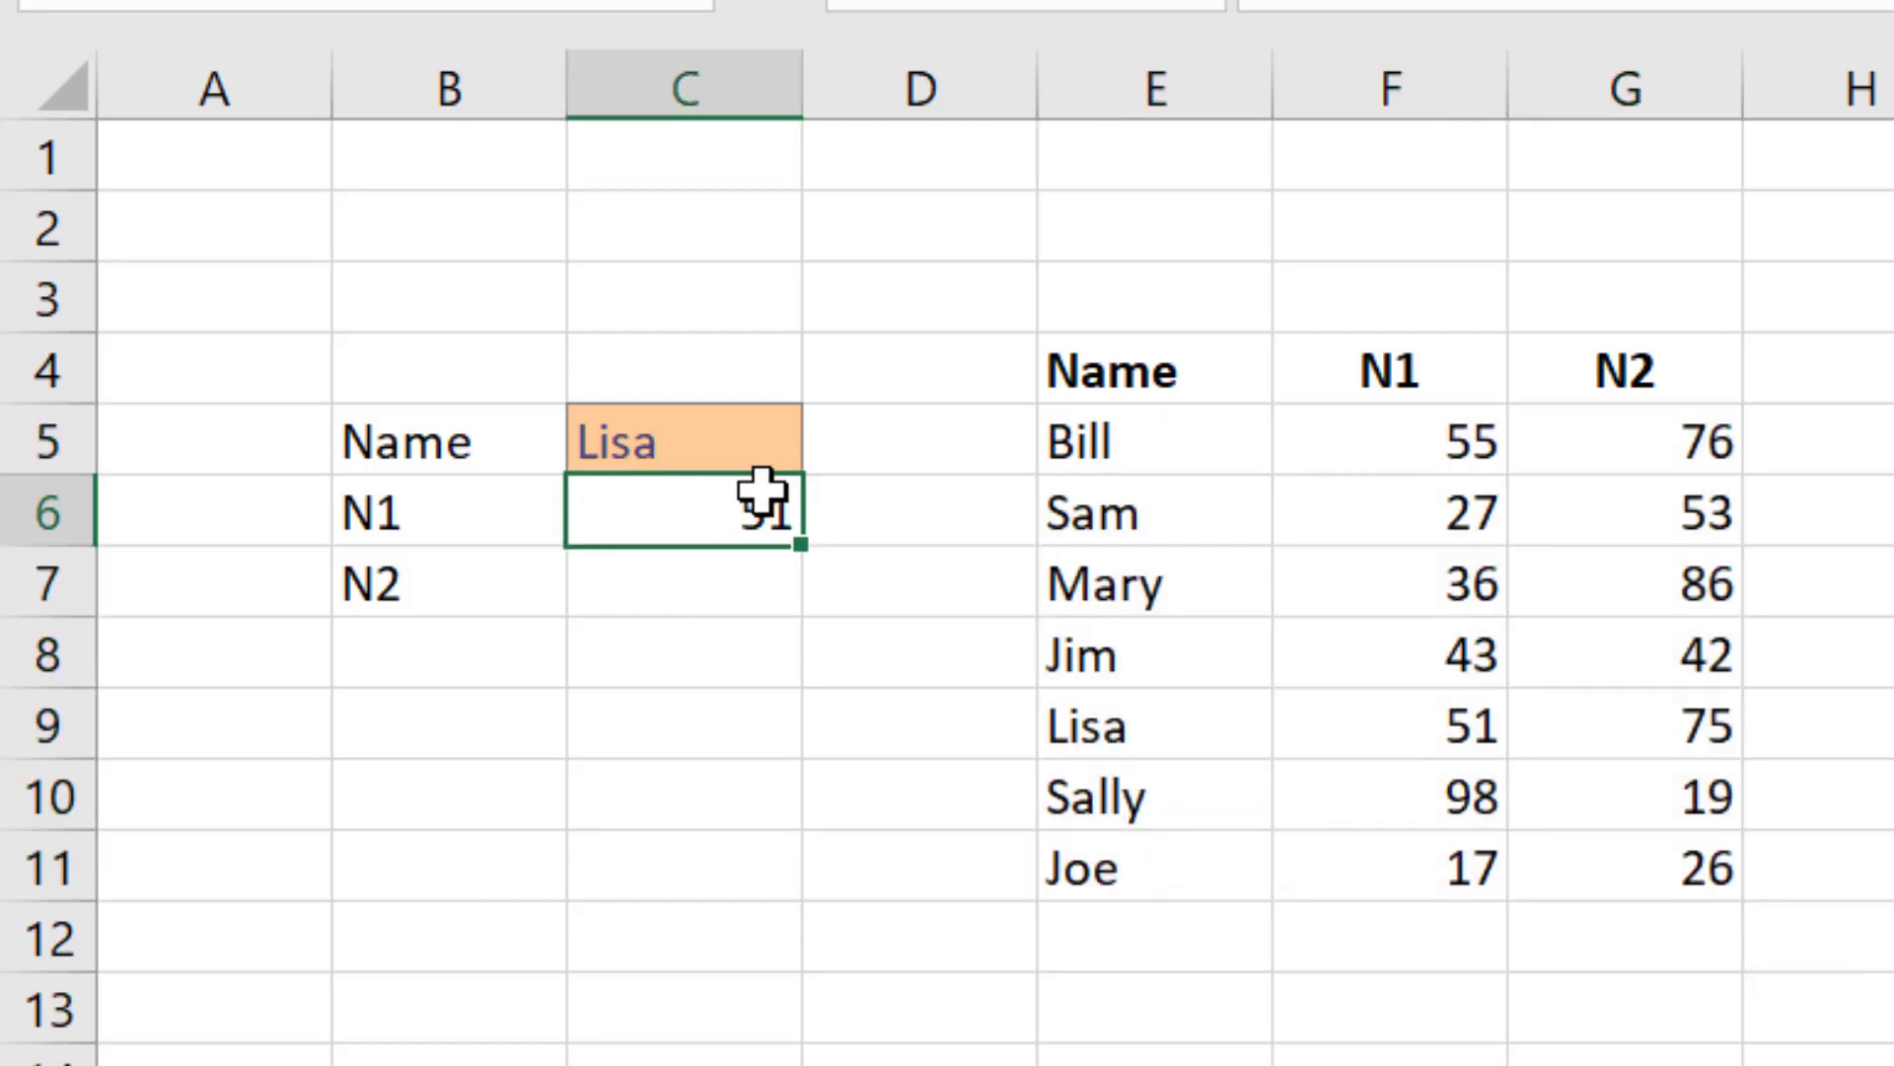
pyautogui.doubleClick(730, 512)
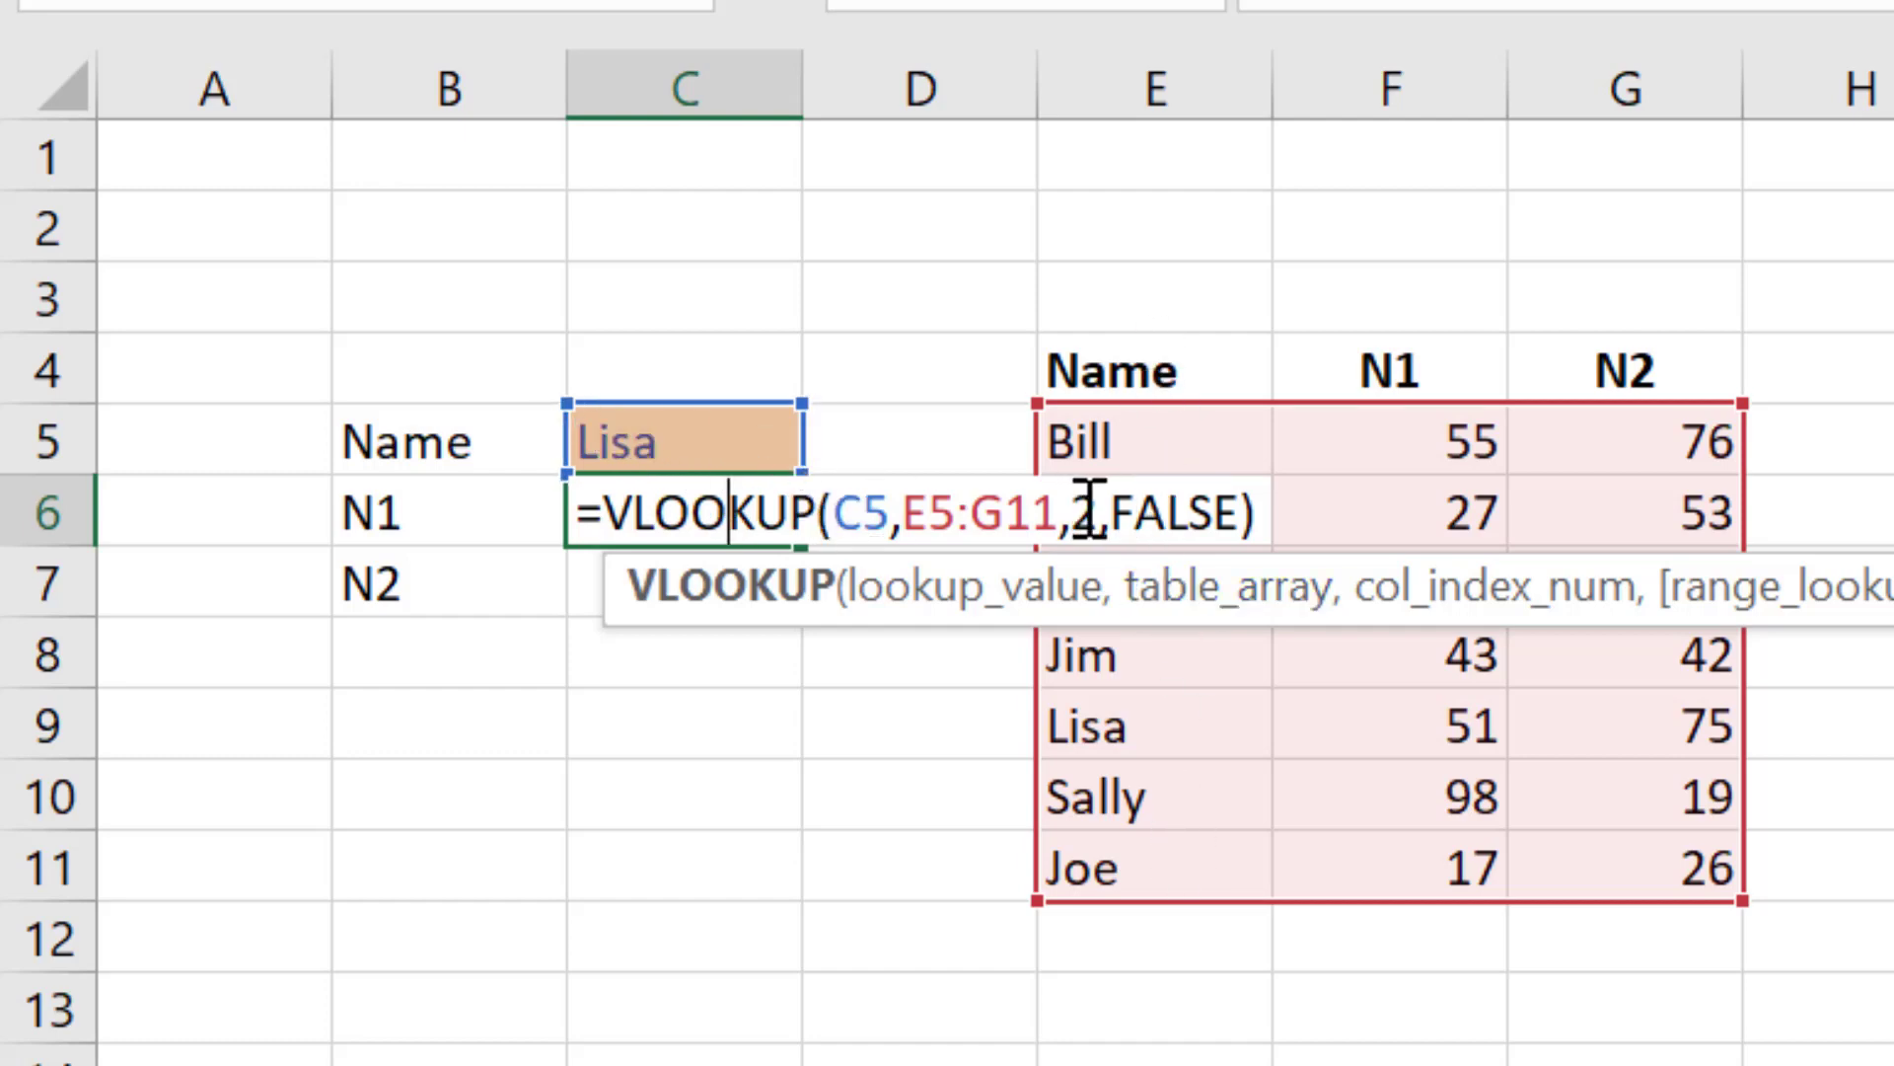
pyautogui.click(1263, 514)
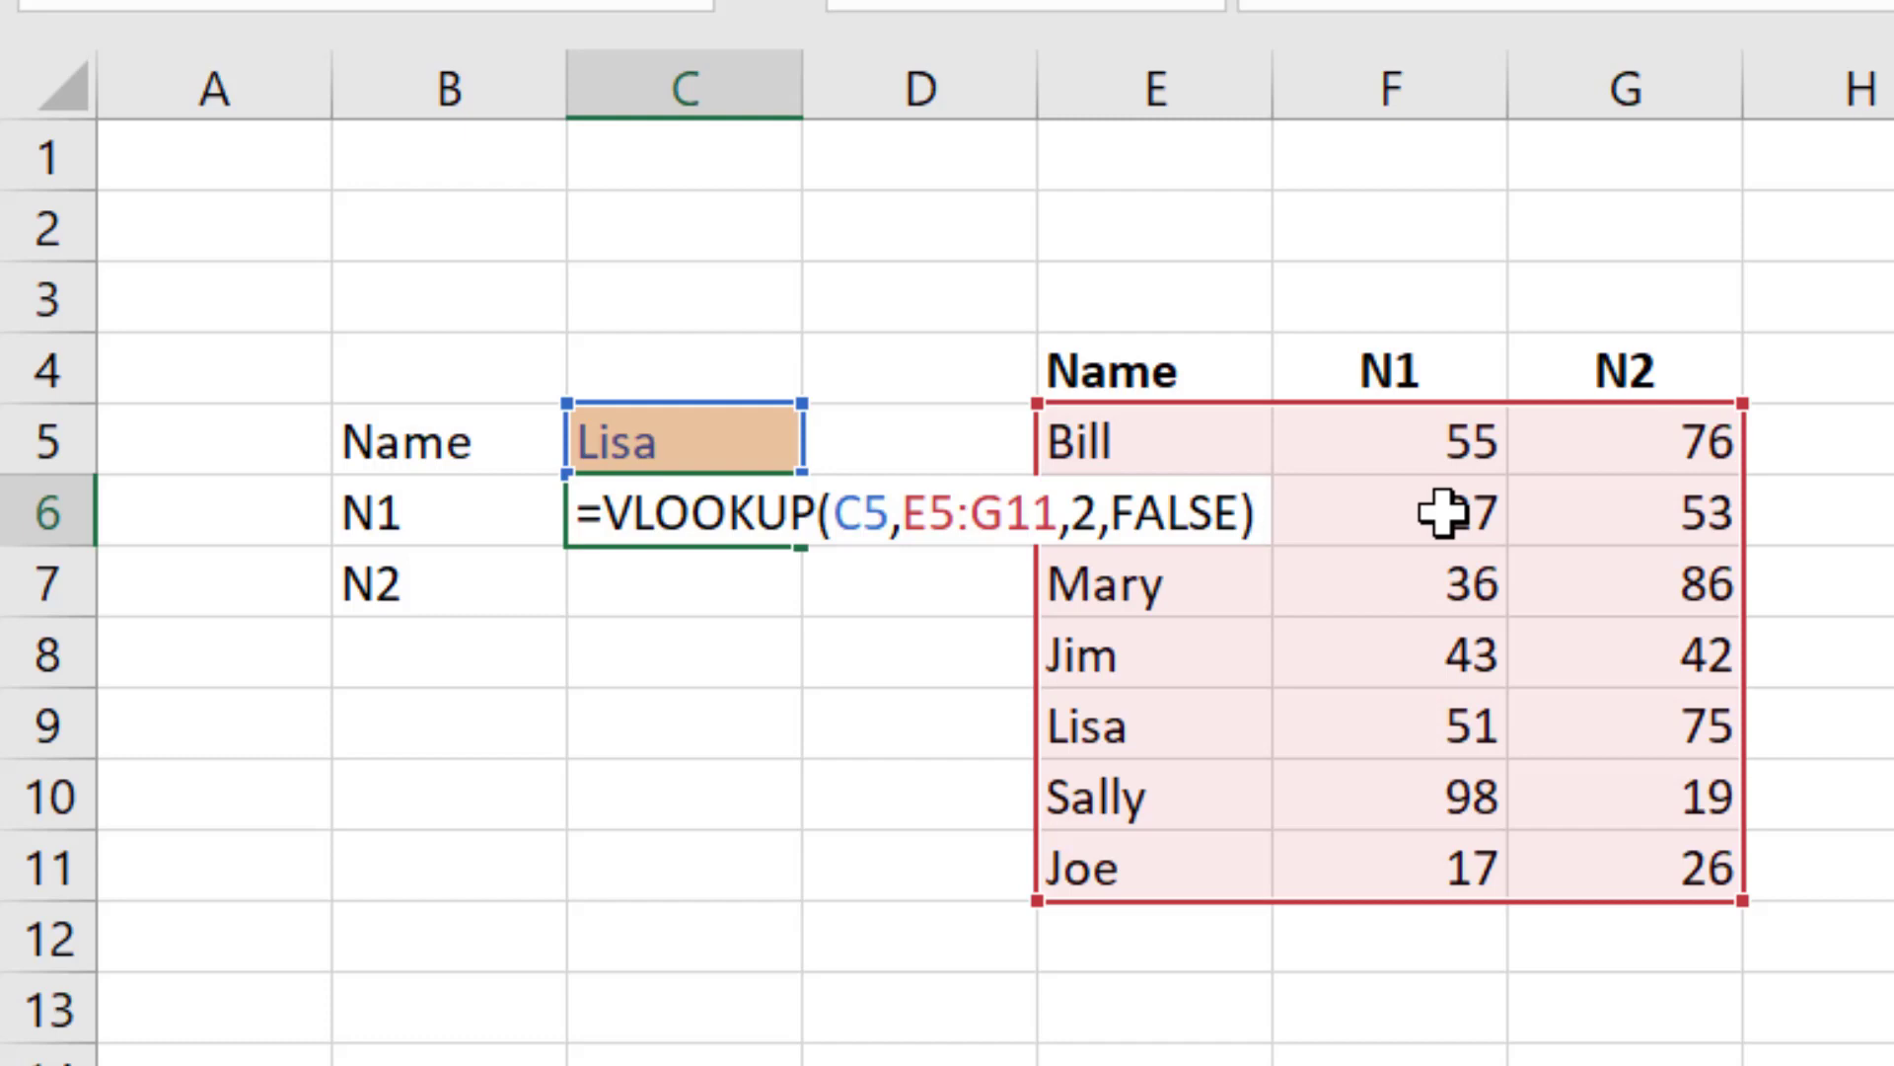
pyautogui.press('Return')
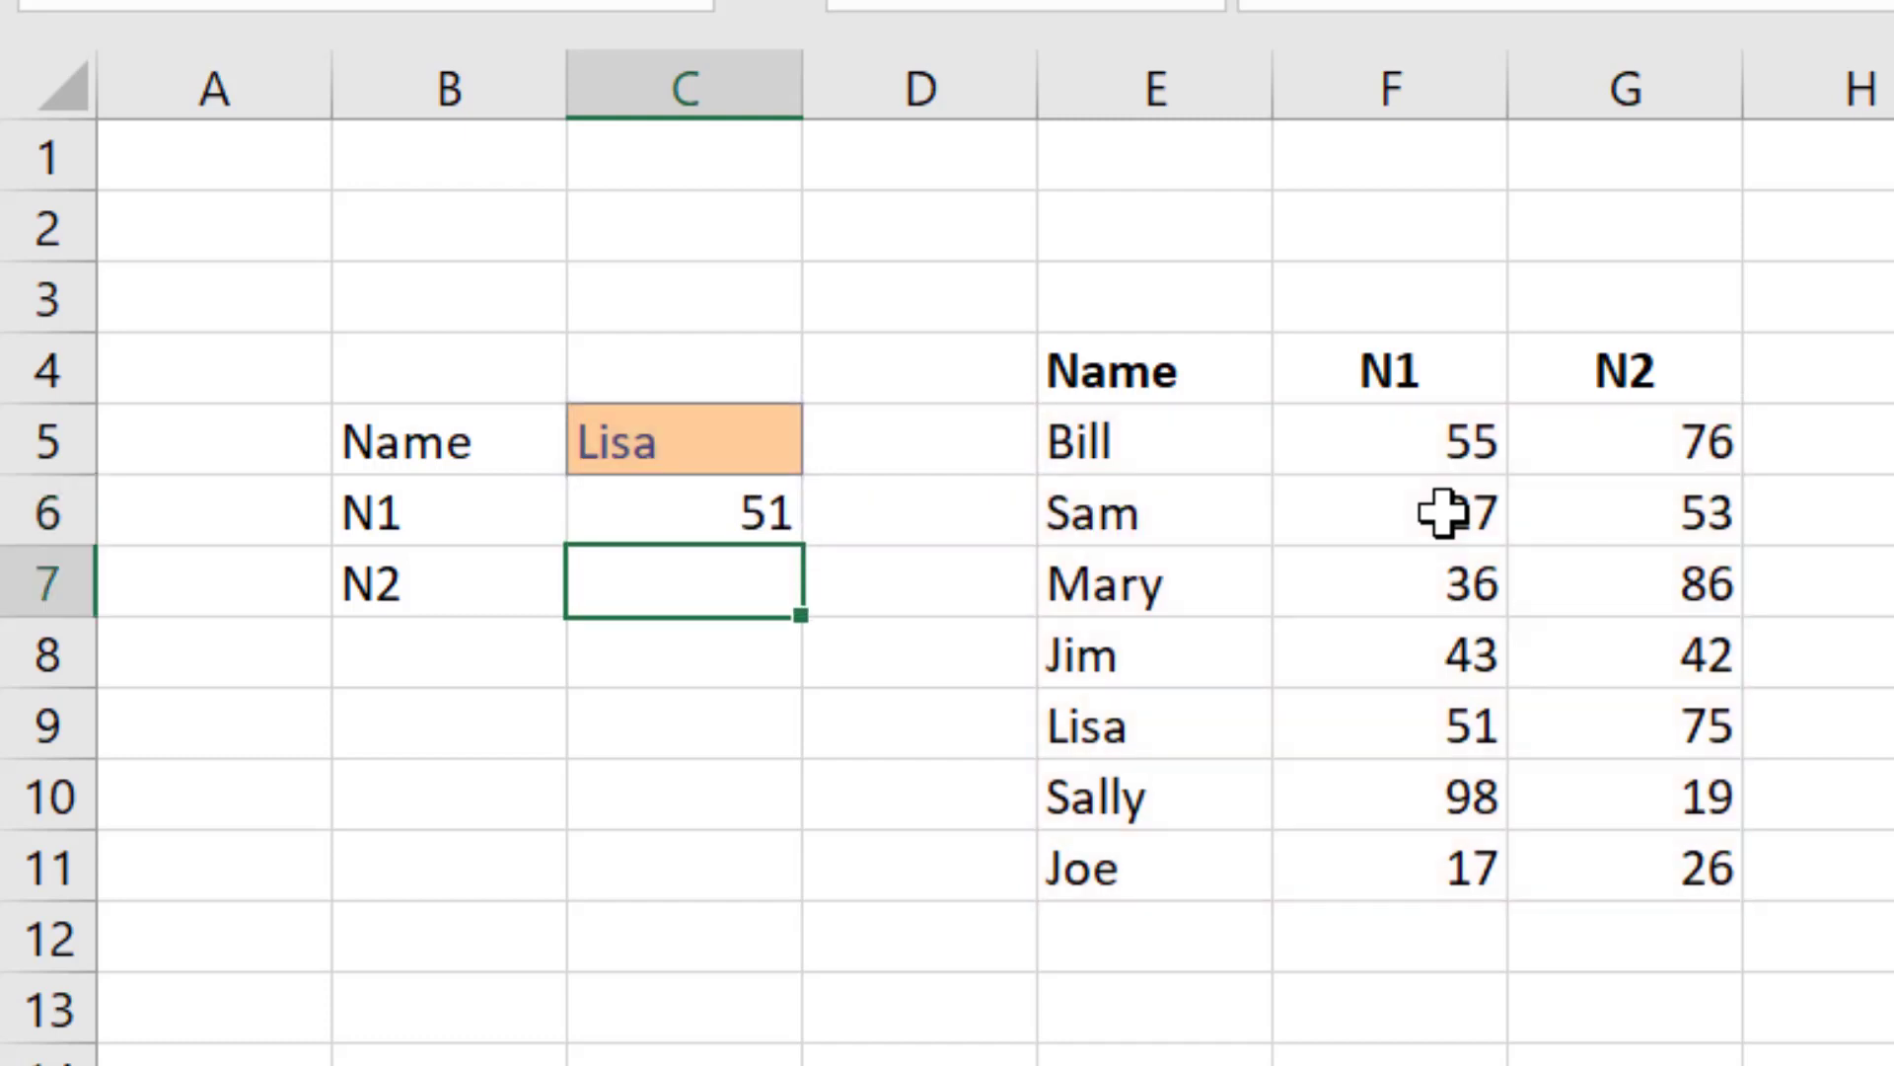
# Step: Enter the formula =vlookup(c5,E5:G11,2,false) in C7 for the N2 value
pyautogui.write('=vlookup(')
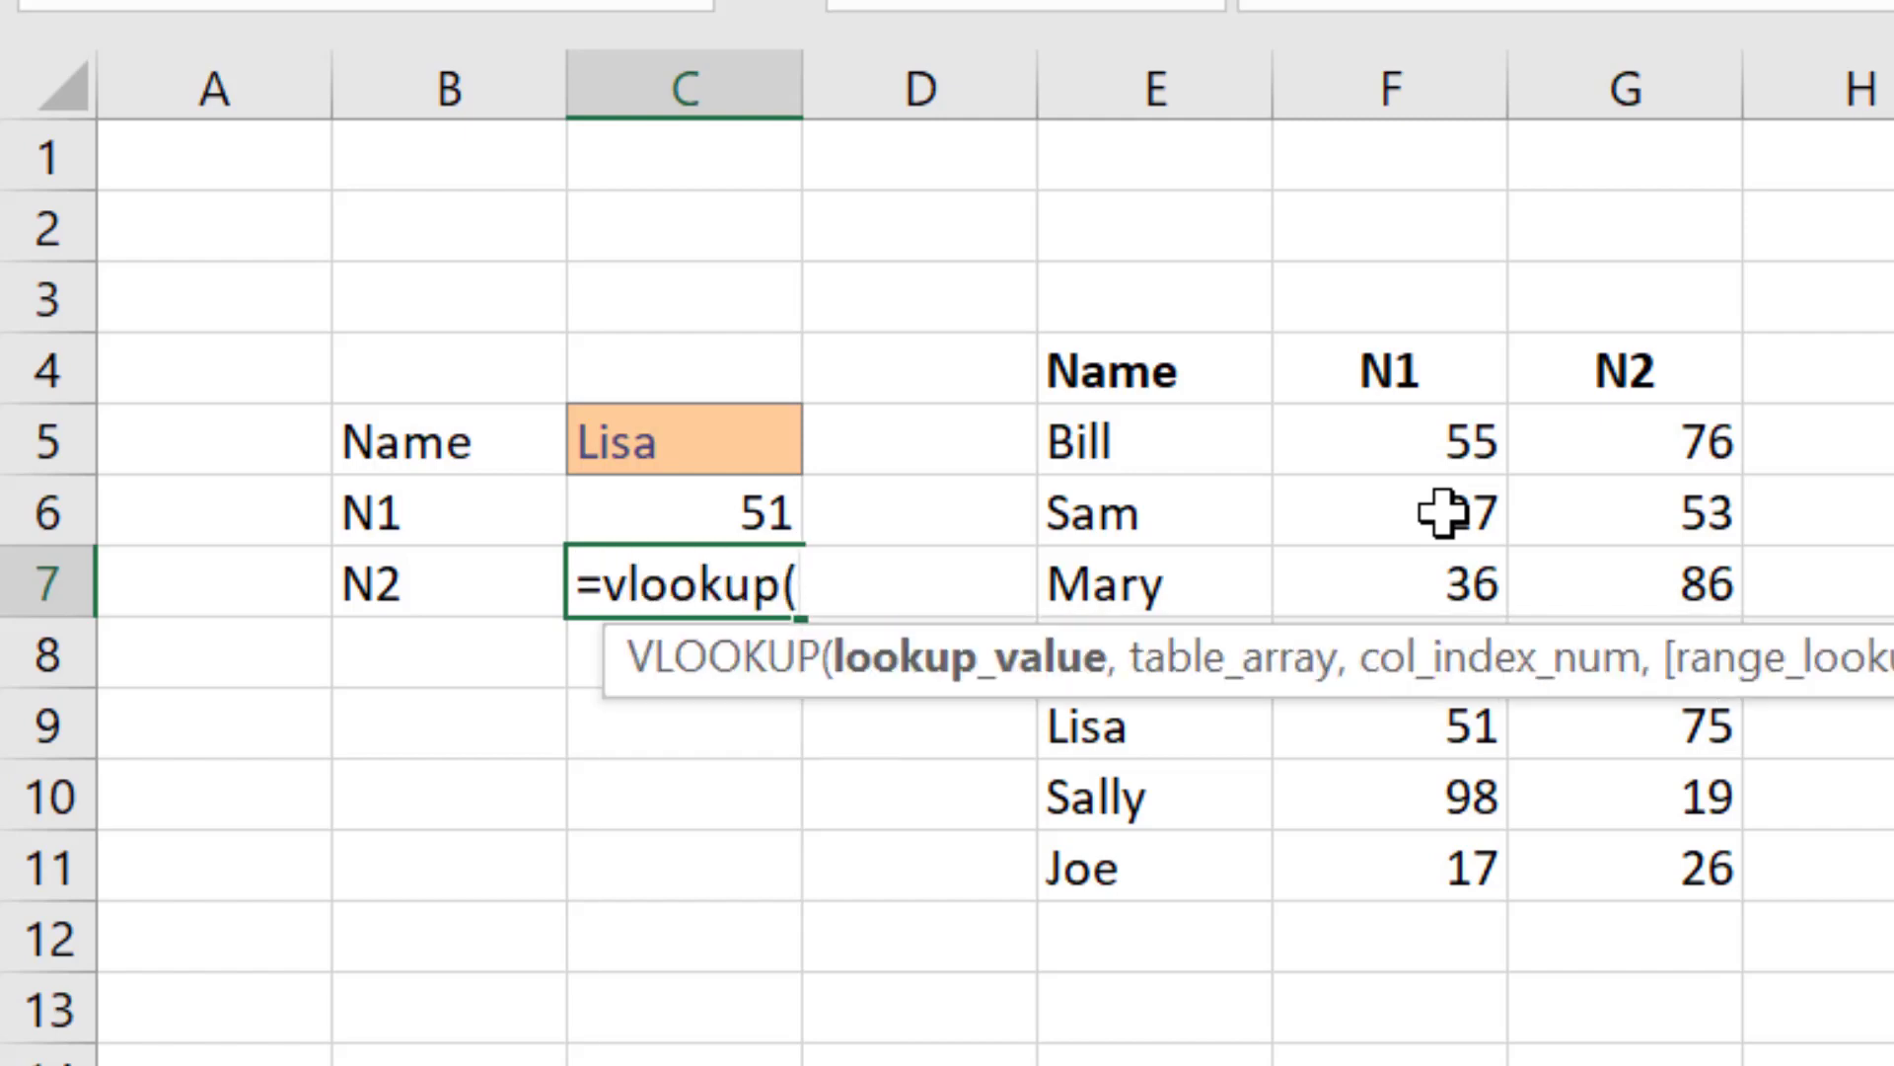
pyautogui.write('c5')
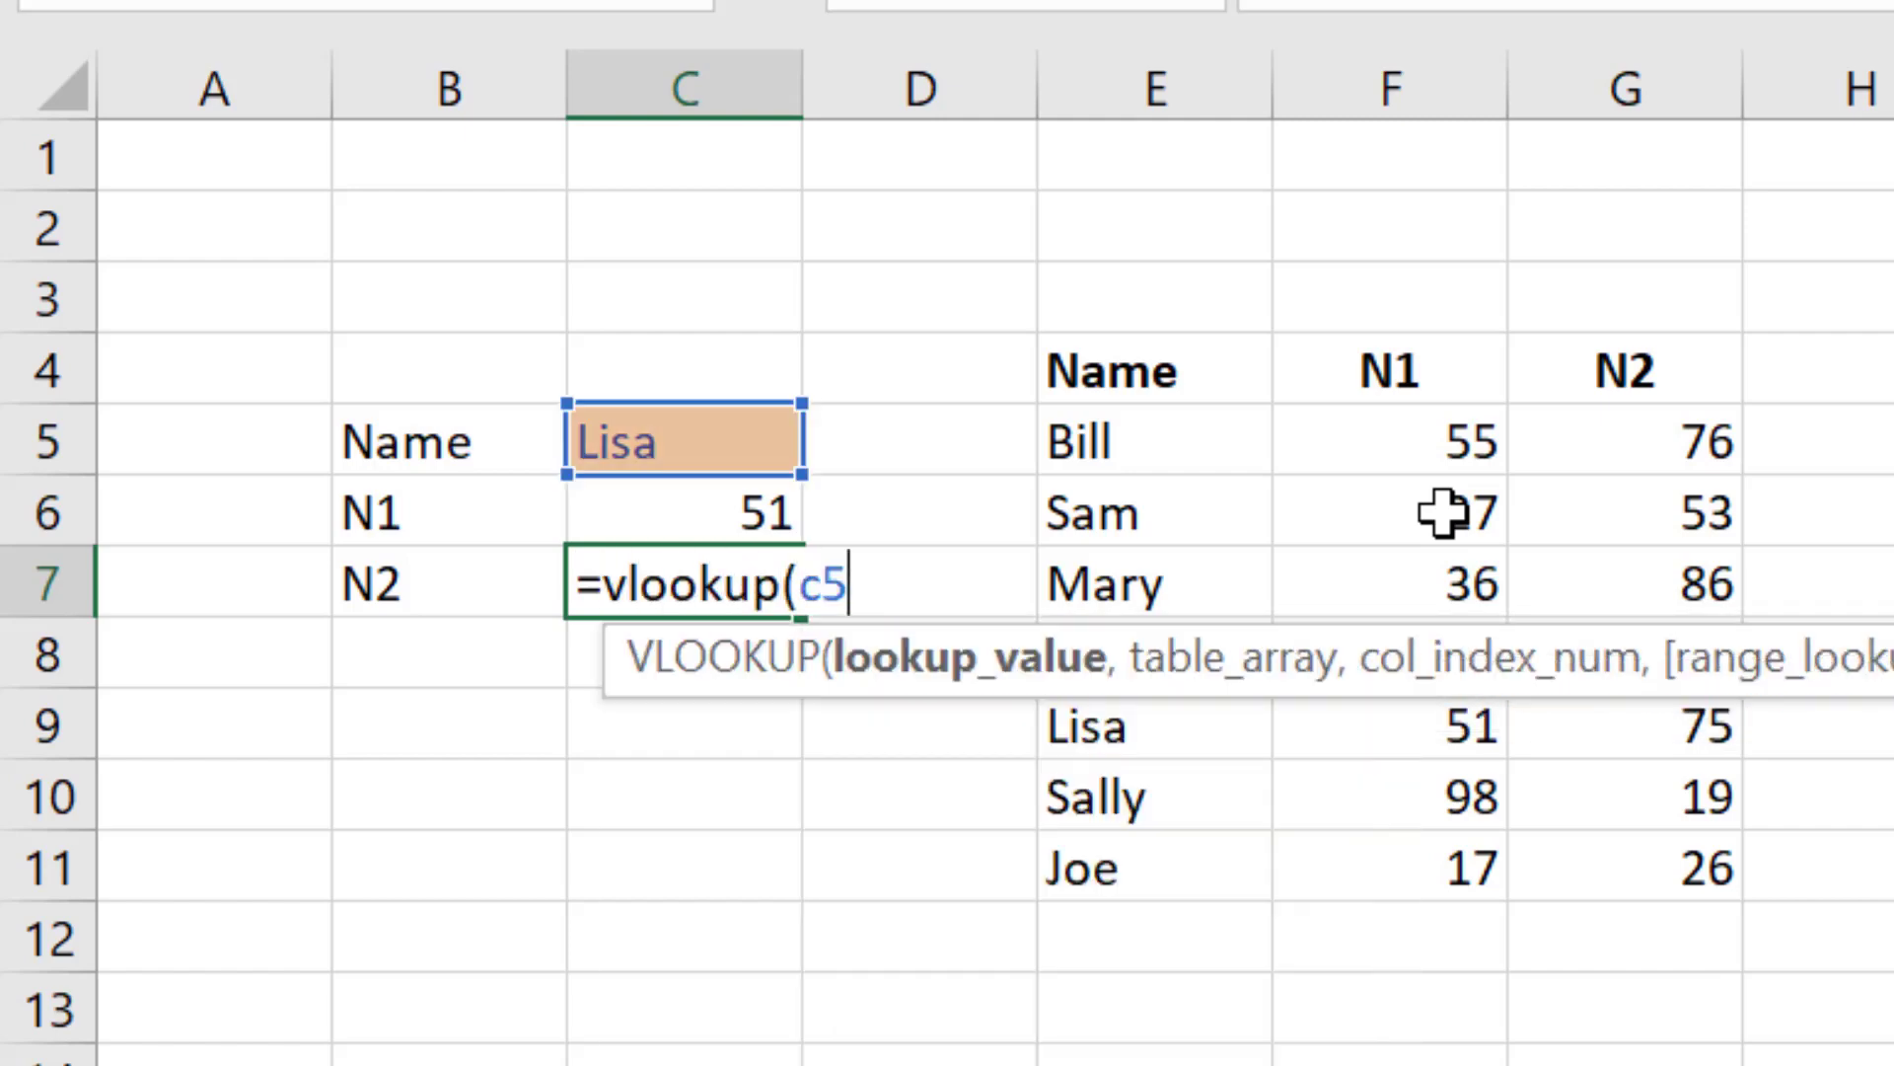
pyautogui.write(',')
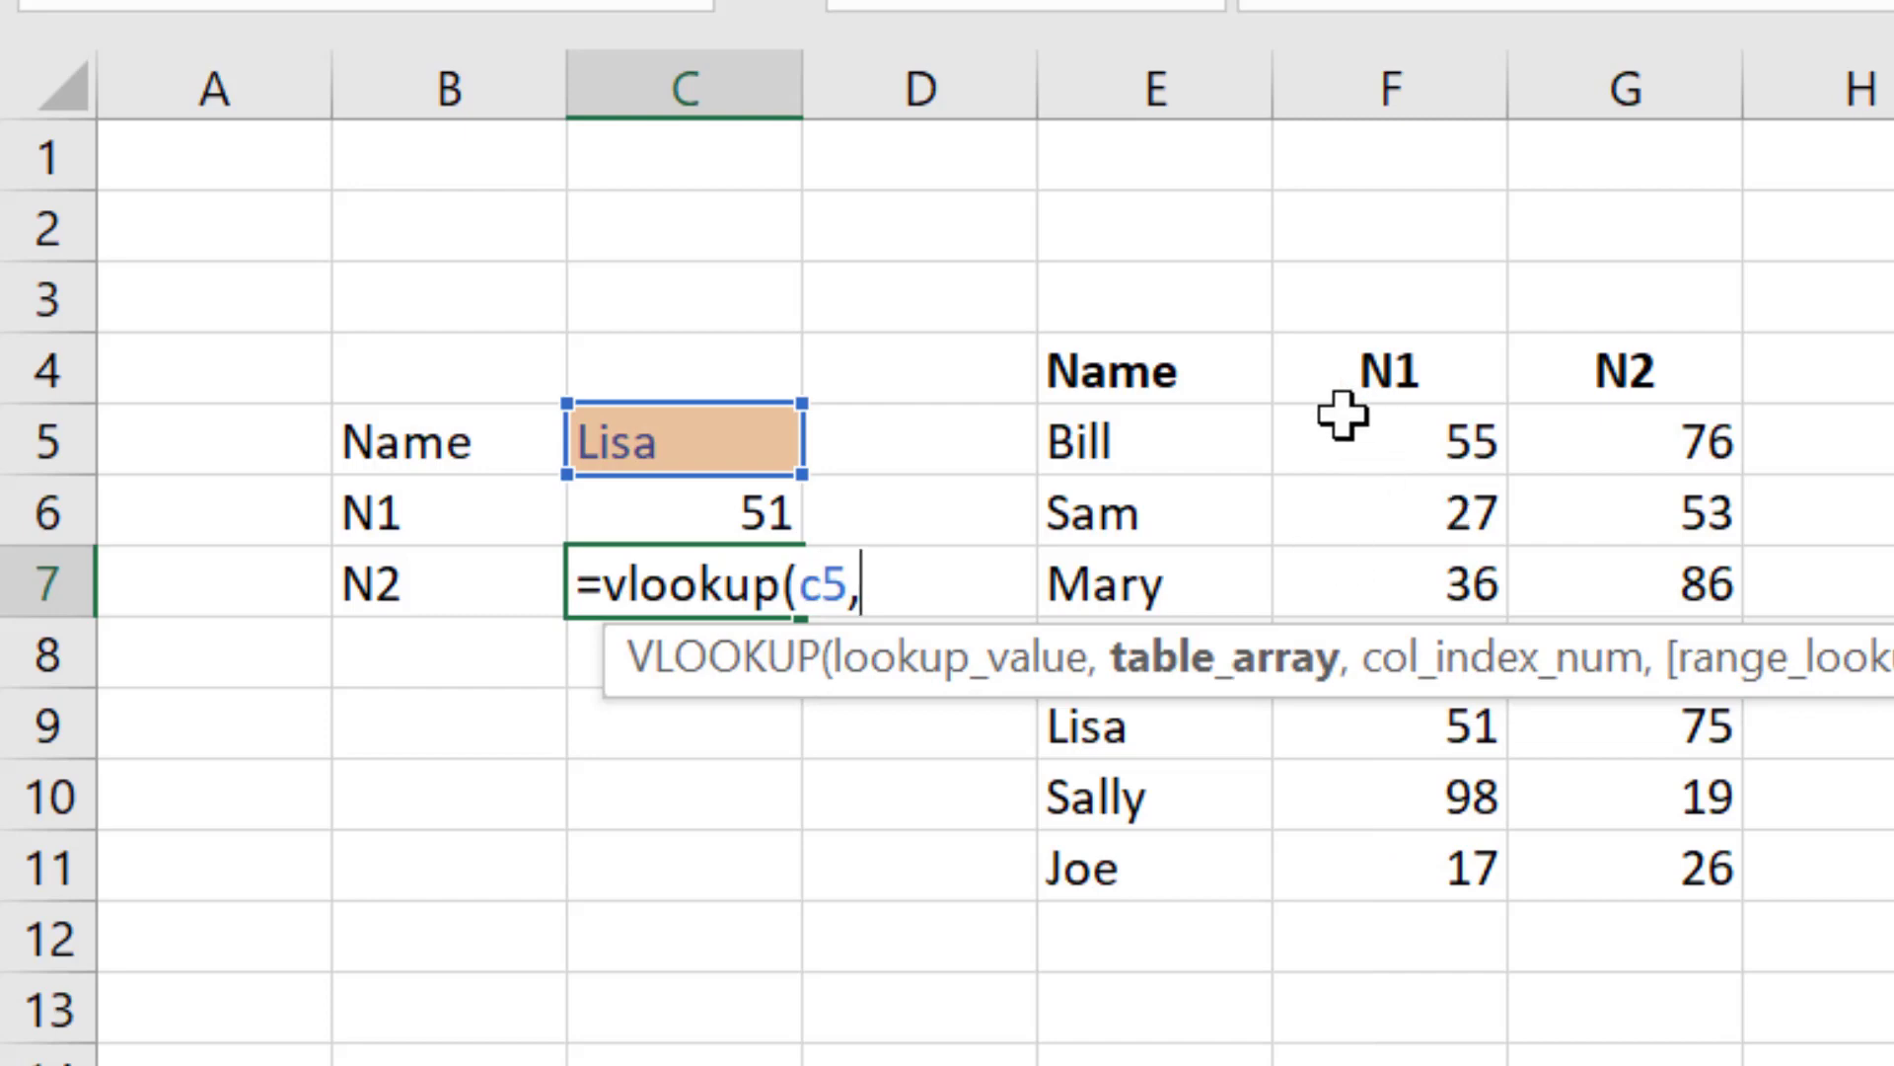
pyautogui.click(1196, 463)
pyautogui.moveTo(1202, 478); pyautogui.dragTo(1564, 877)
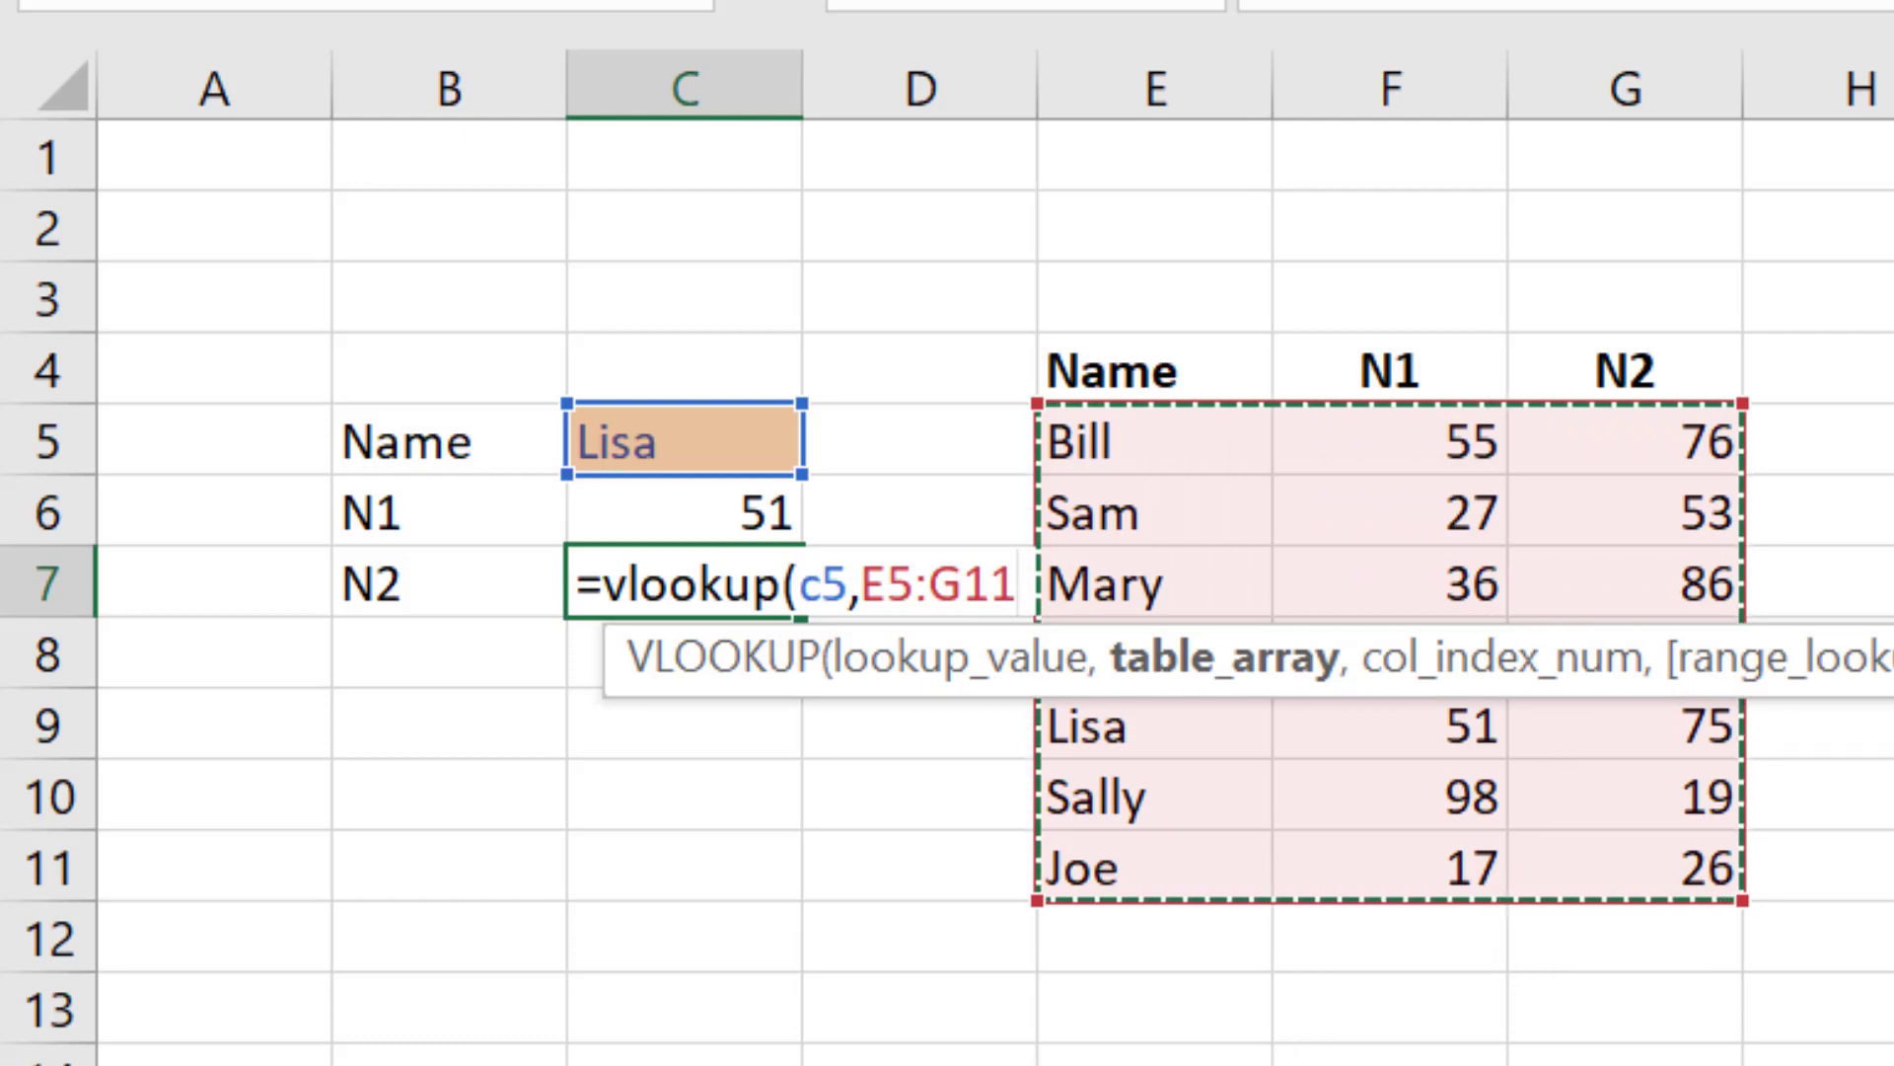
pyautogui.write(',2')
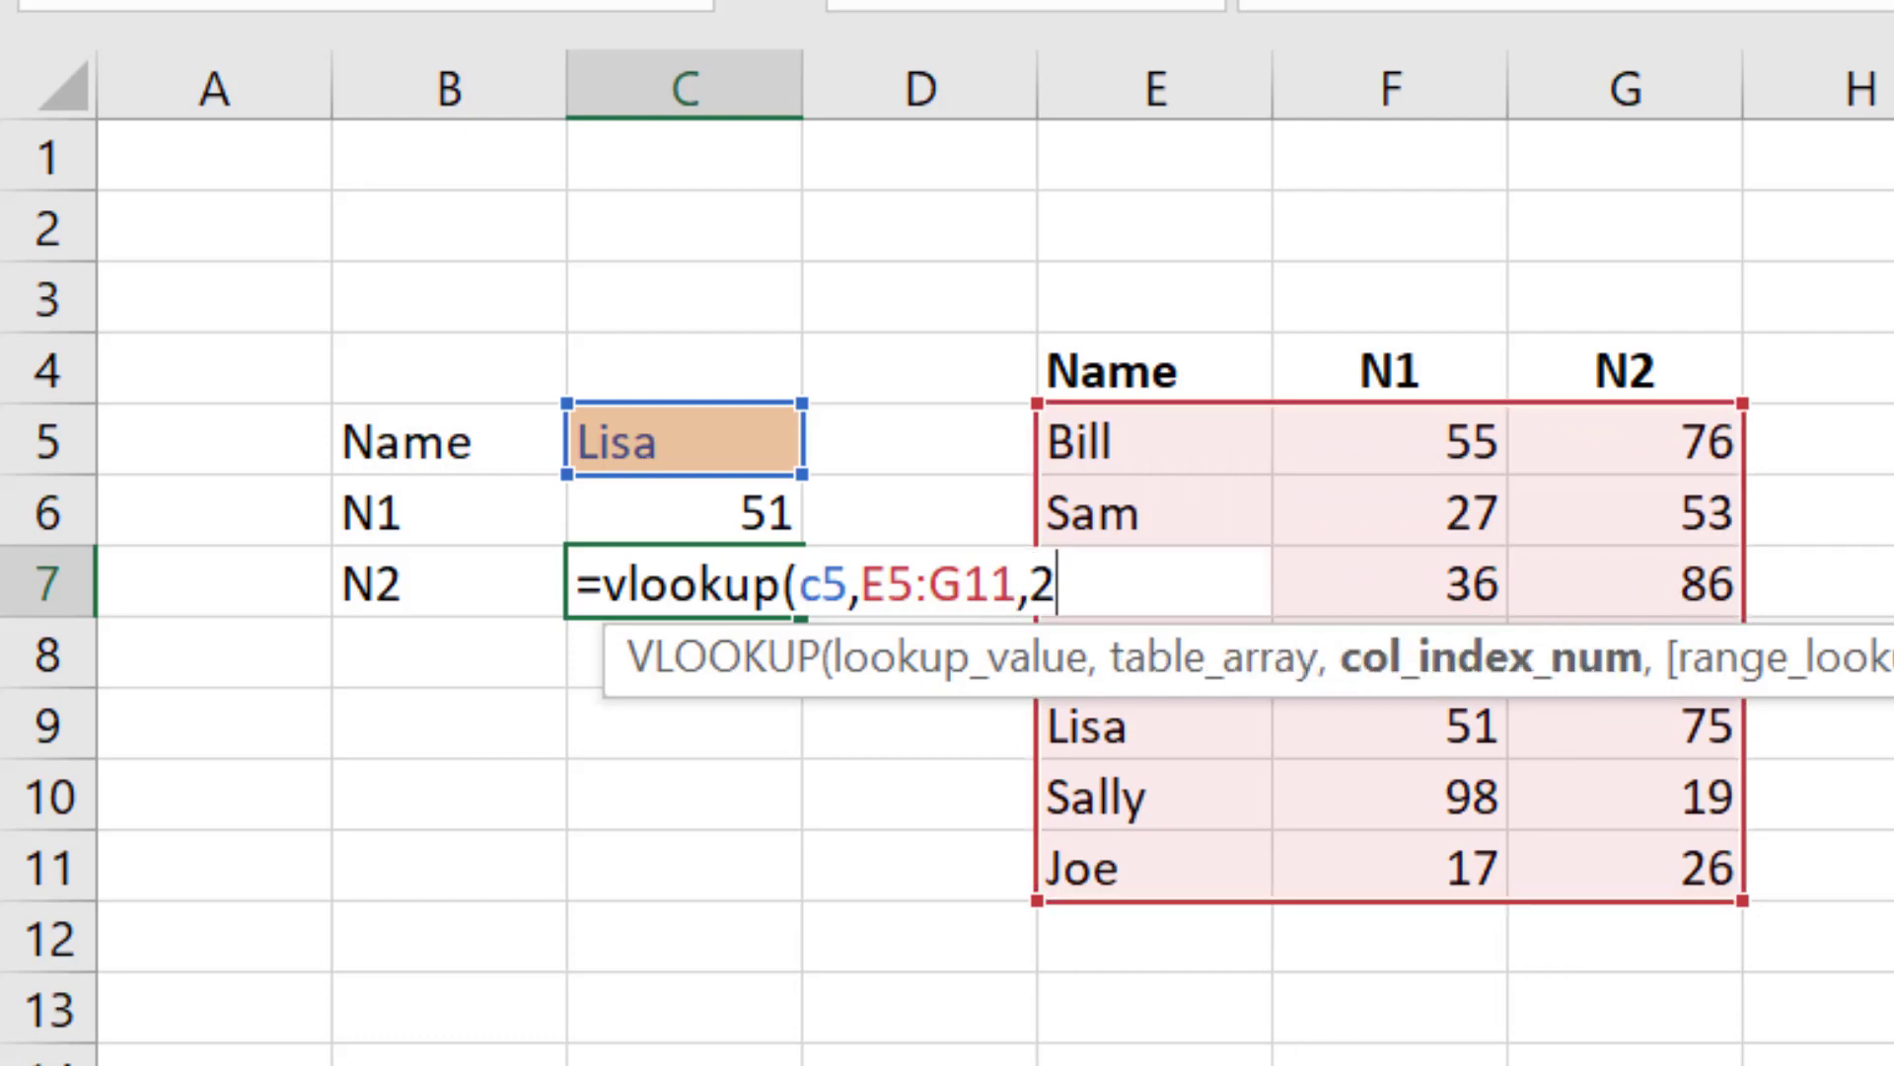
pyautogui.write(',false')
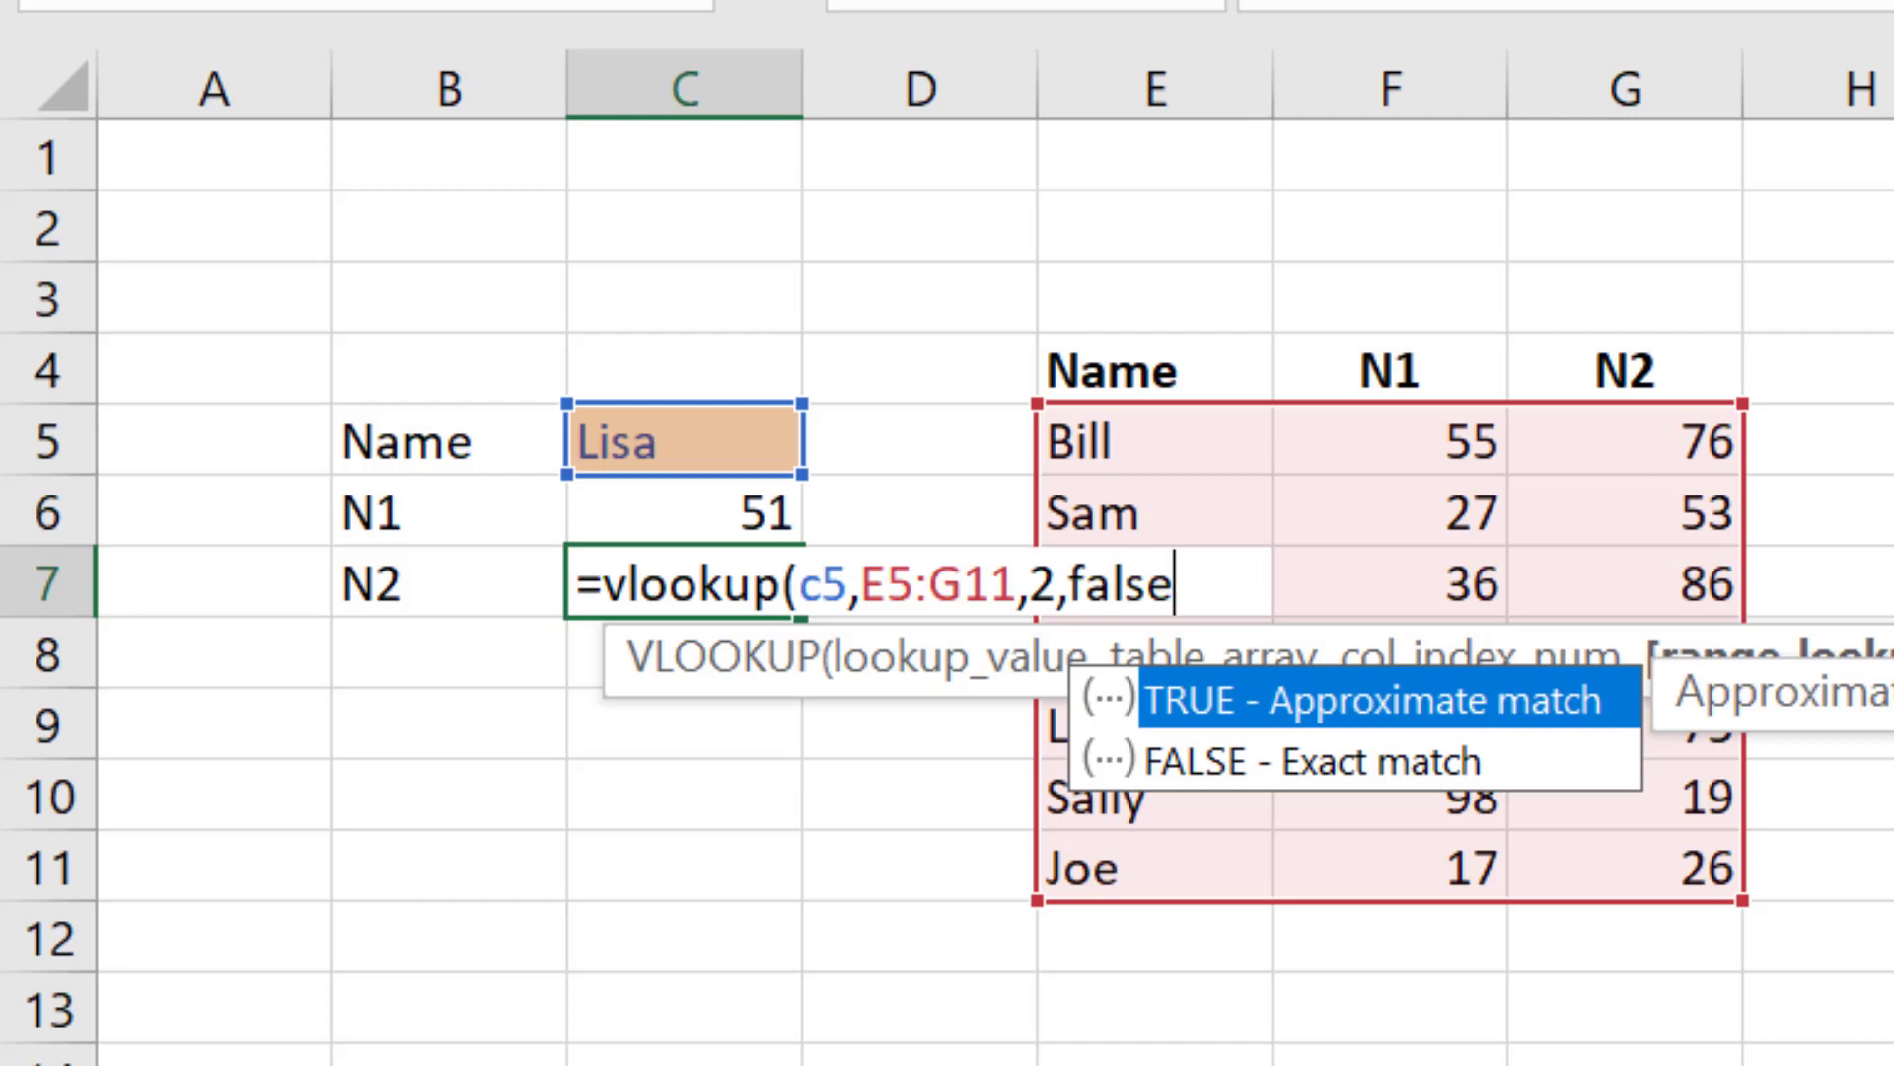
pyautogui.write(')')
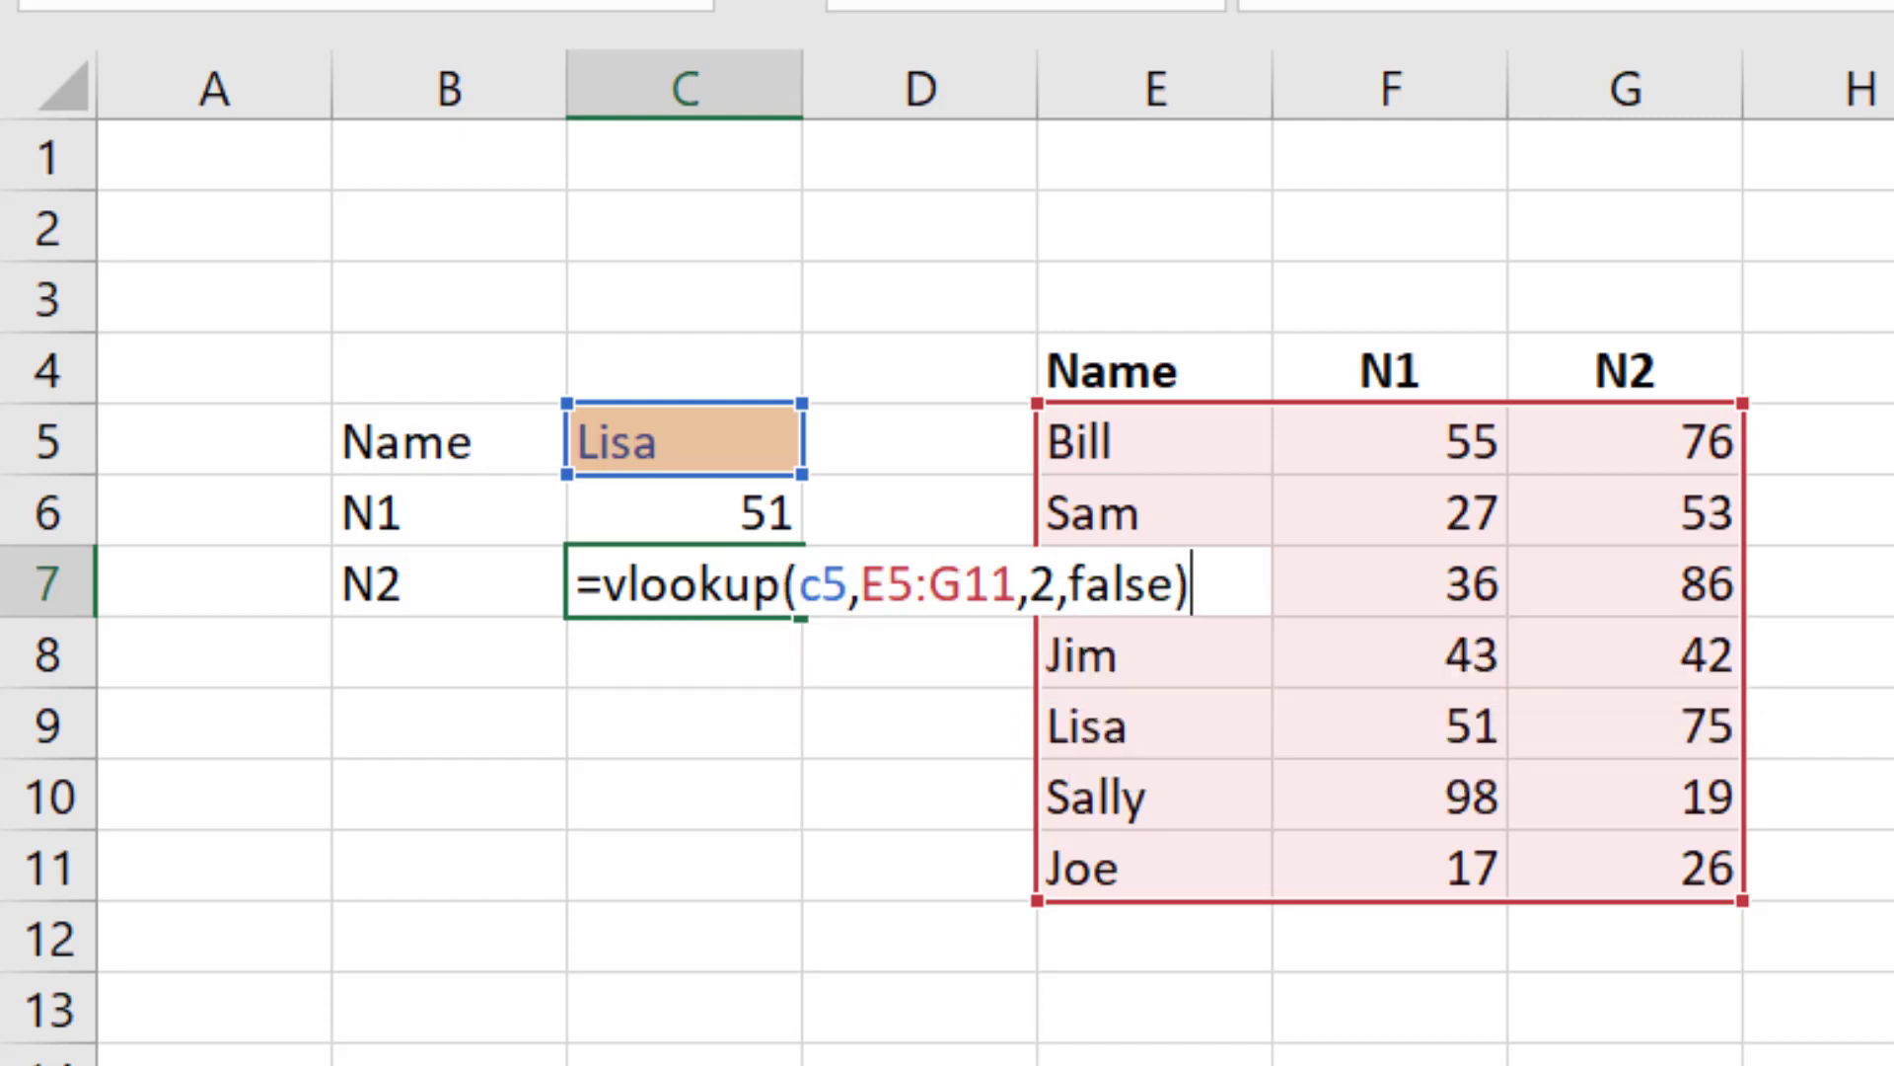
pyautogui.press('Return')
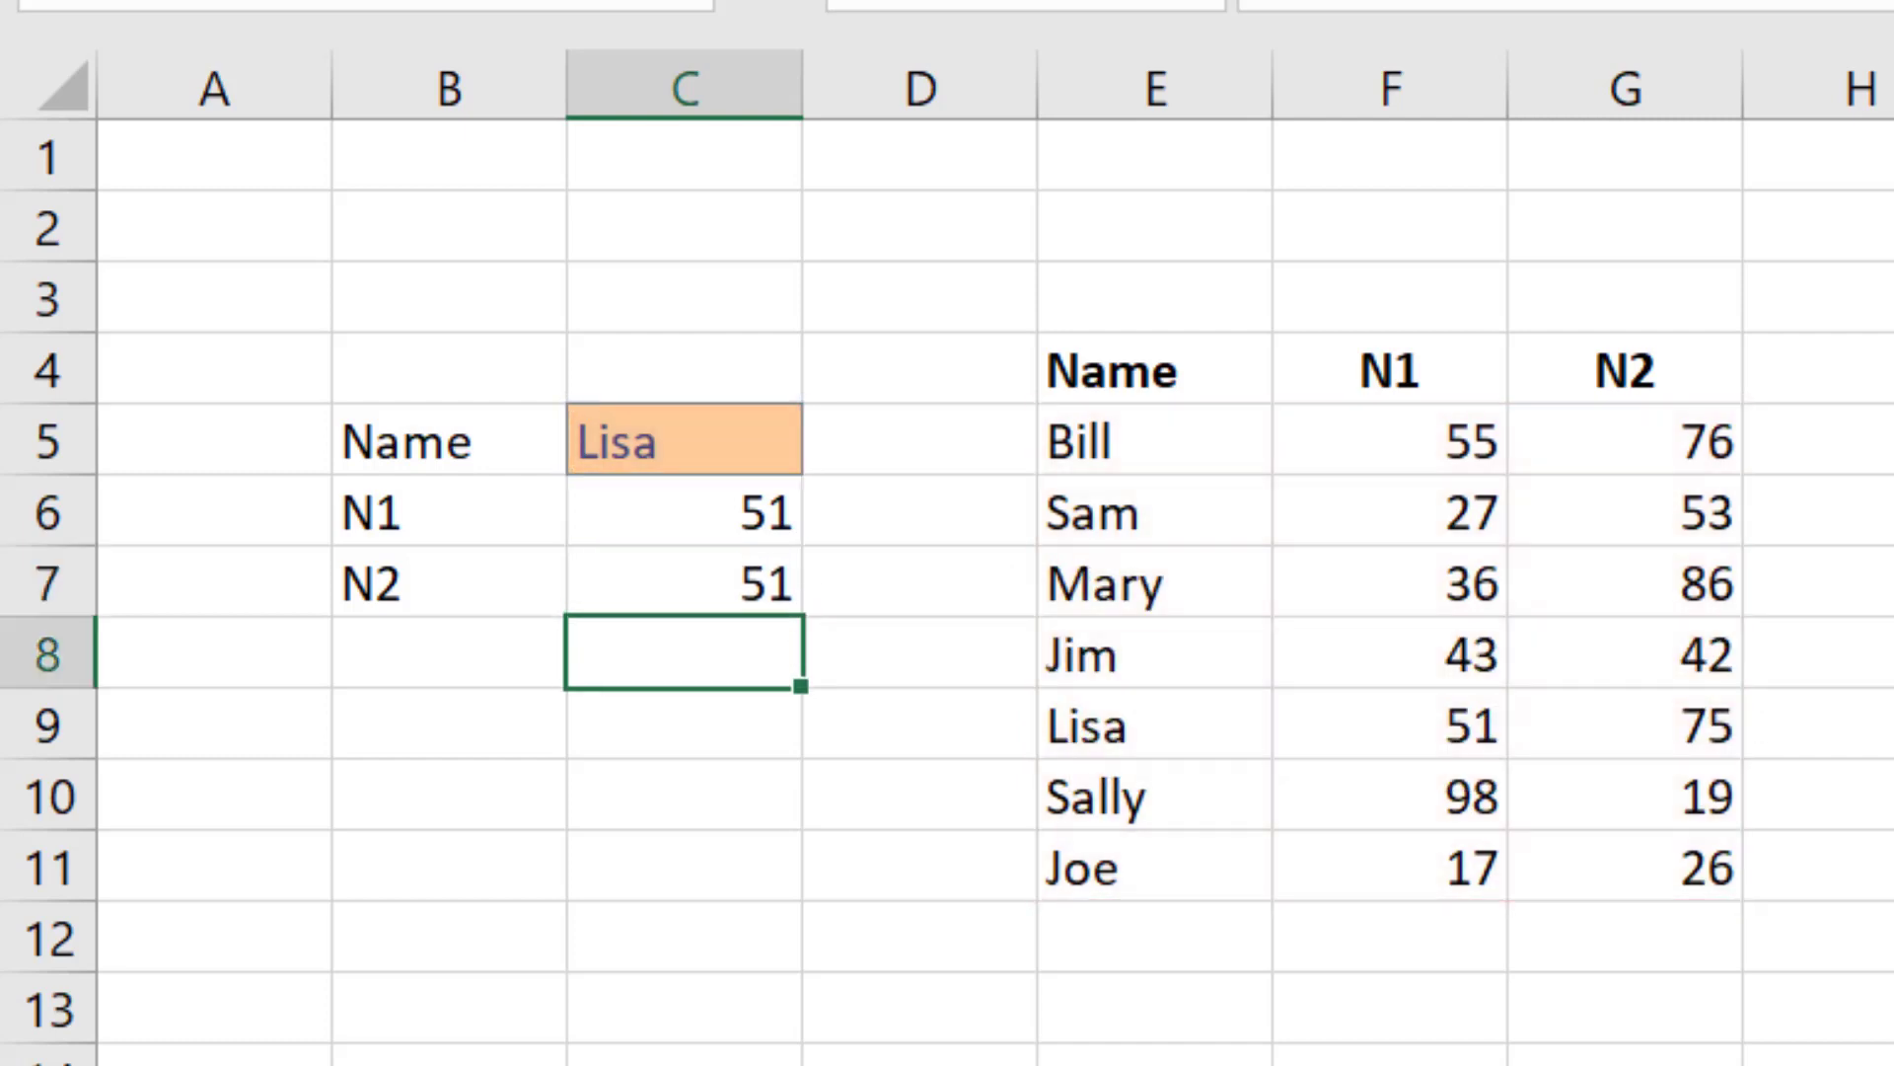
# Step: Compare the C6 and C7 results with Lisa's N1 and N2 values in the data table
pyautogui.press('Up')
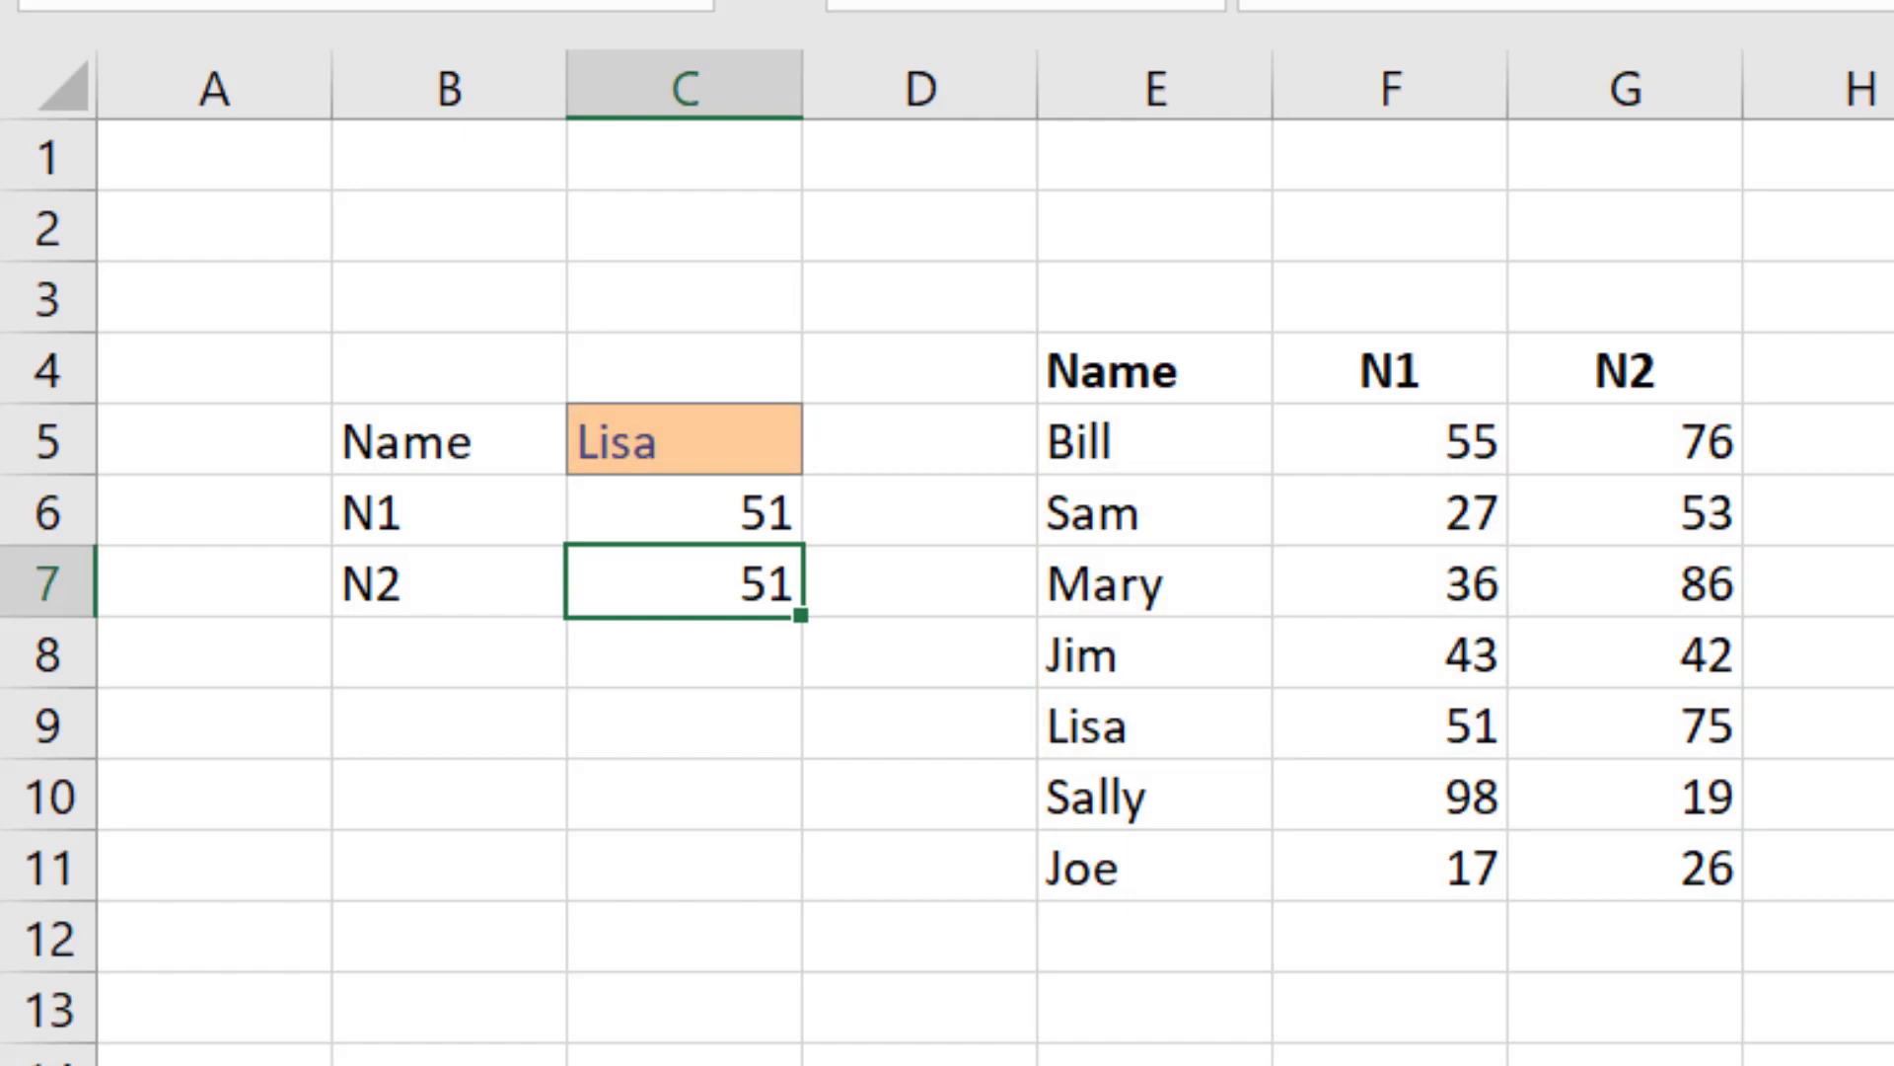
pyautogui.press('Up')
pyautogui.press('Down')
pyautogui.press('Right')
pyautogui.press('Right')
pyautogui.press('Right')
pyautogui.press('Down')
pyautogui.press('Down')
pyautogui.press('Right')
pyautogui.press('Left')
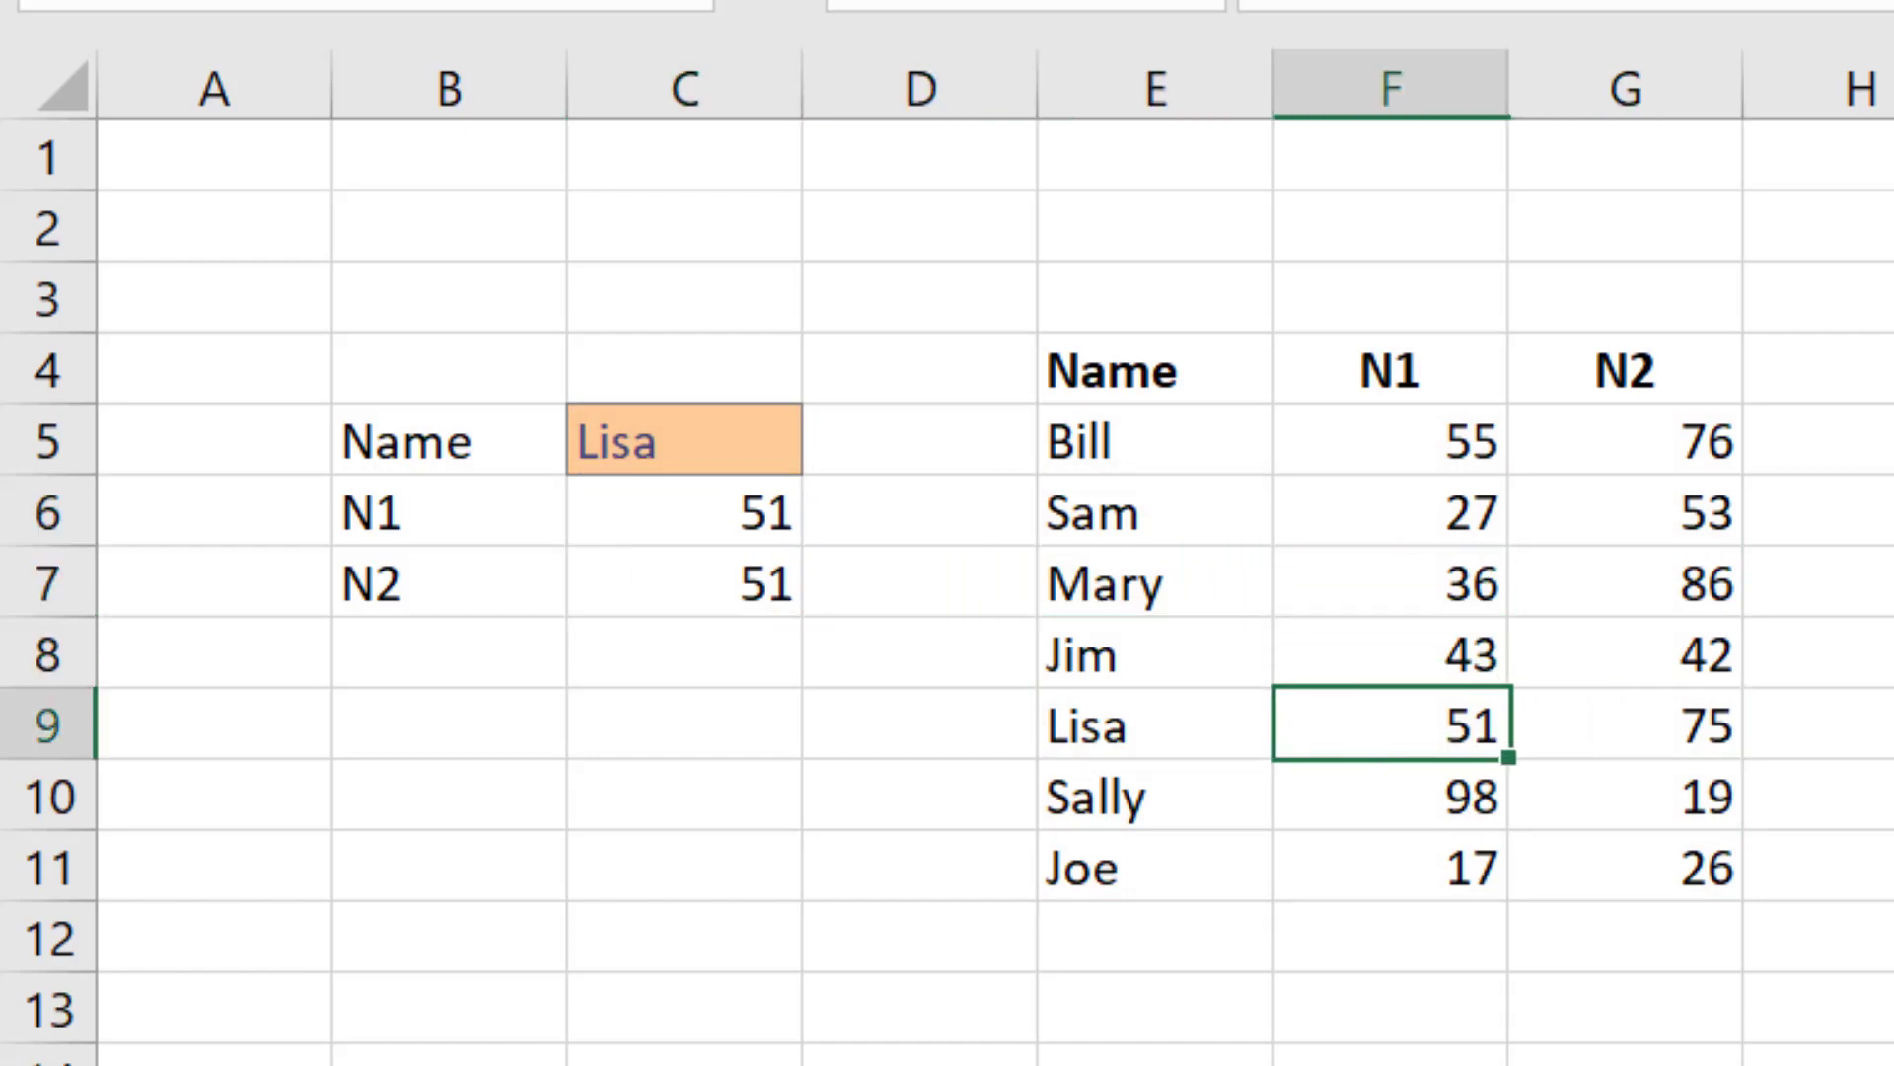
pyautogui.press('Right')
pyautogui.press('Left')
pyautogui.press('Left')
pyautogui.press('Left')
pyautogui.press('Up')
pyautogui.press('Left')
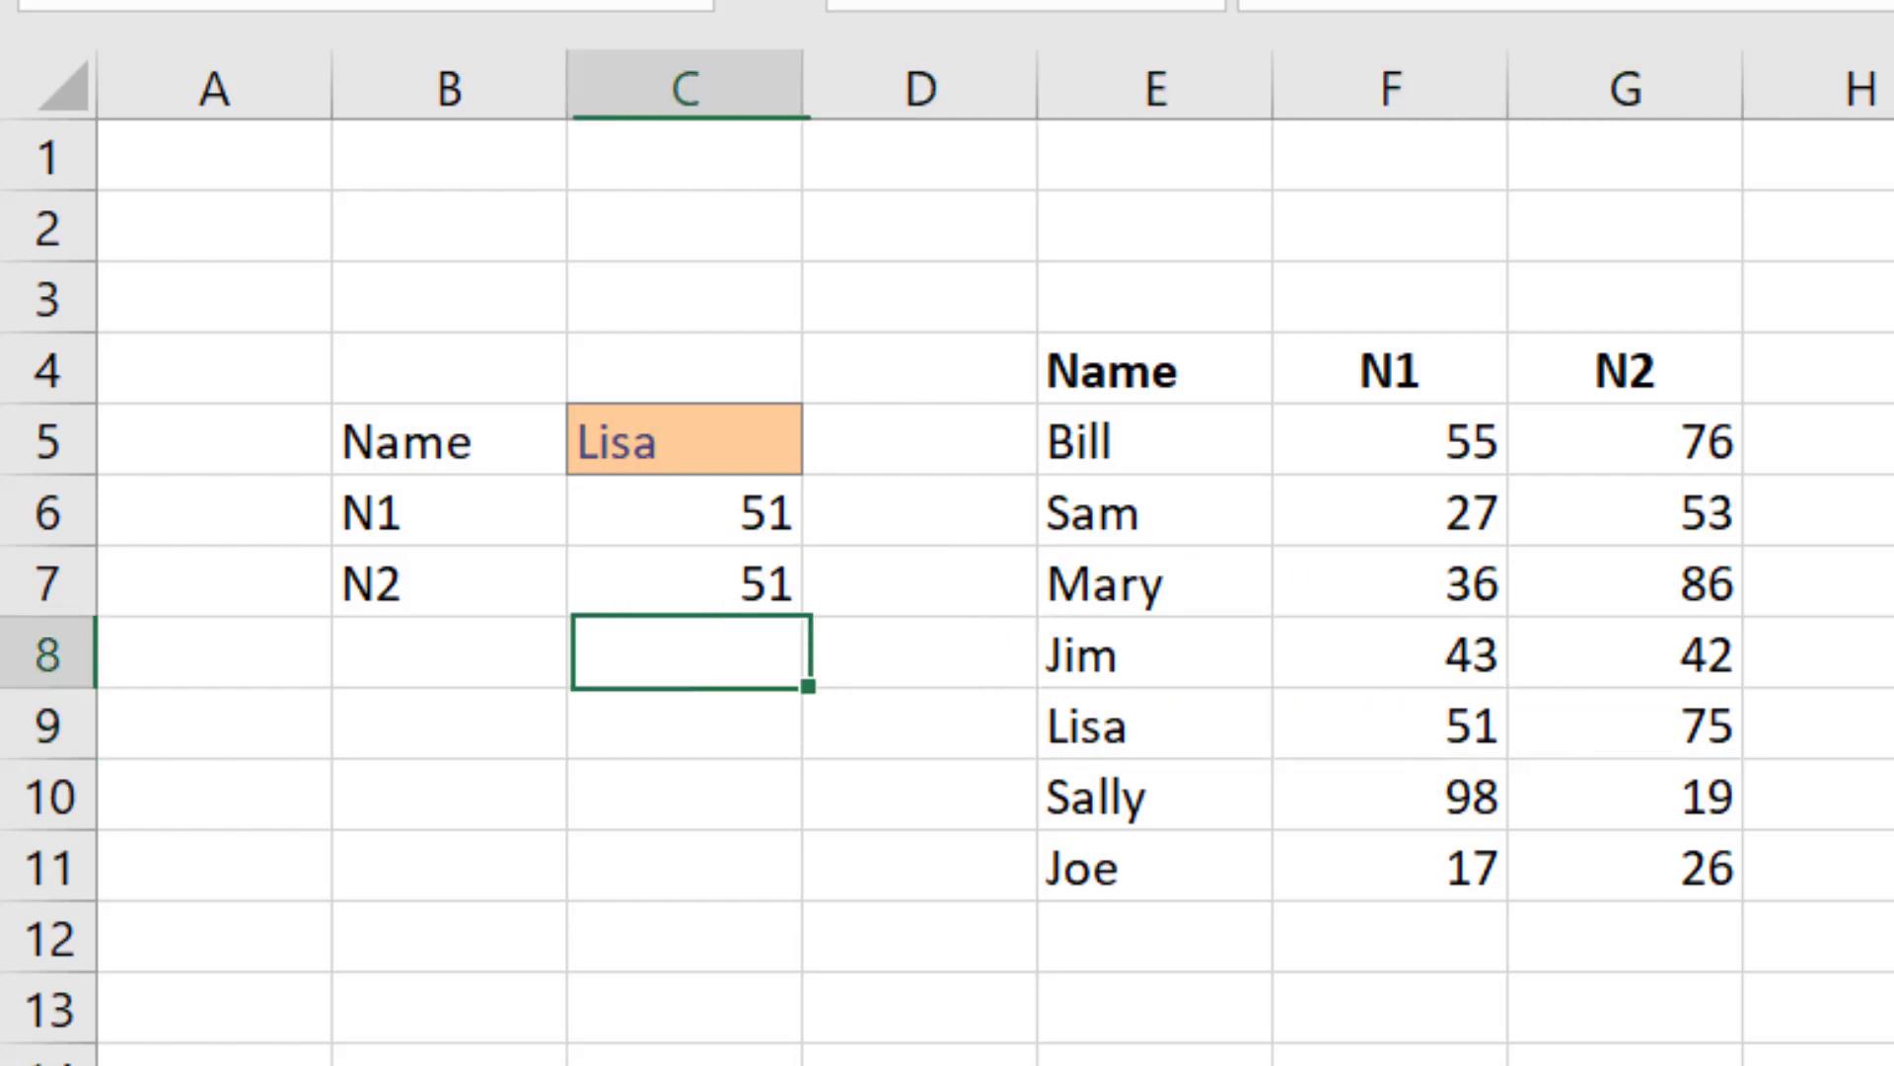
pyautogui.press('Up')
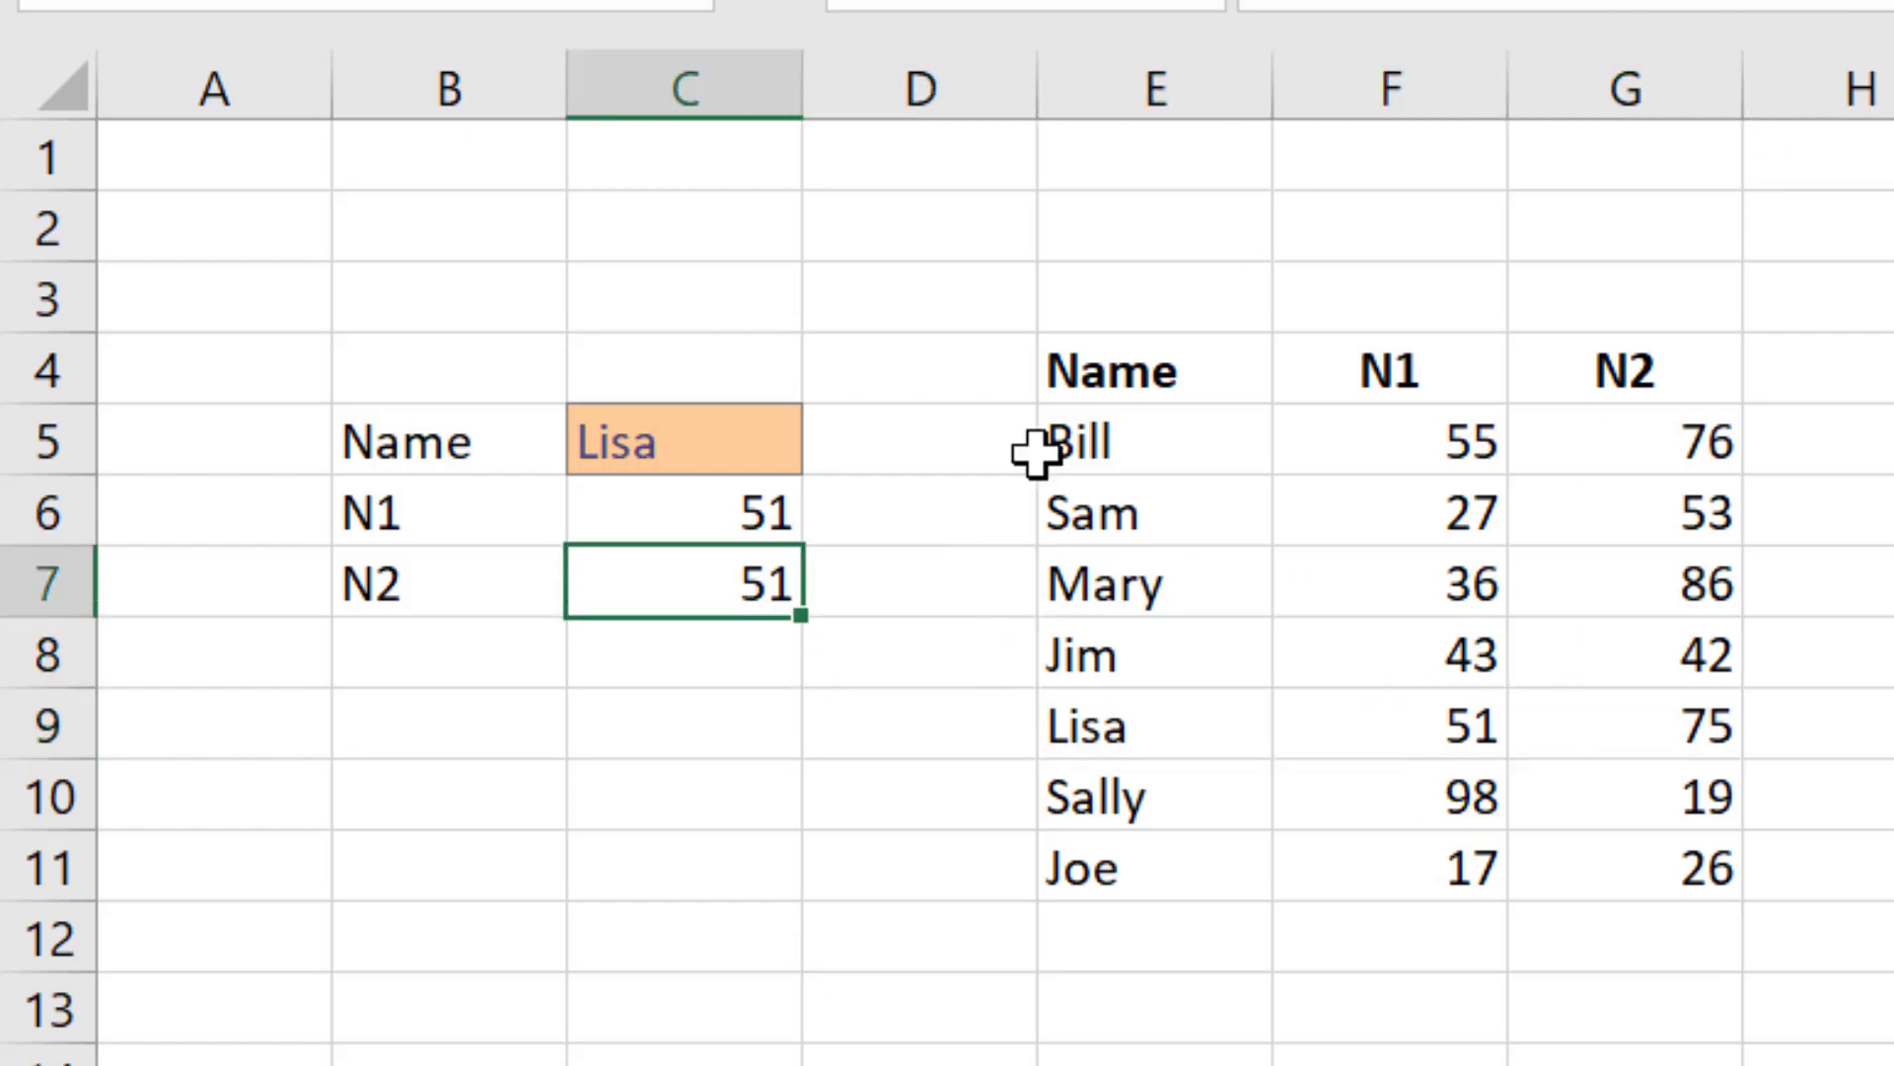
# Step: Change the column index in C7's formula to 3 so it returns the N2 column
pyautogui.doubleClick(753, 575)
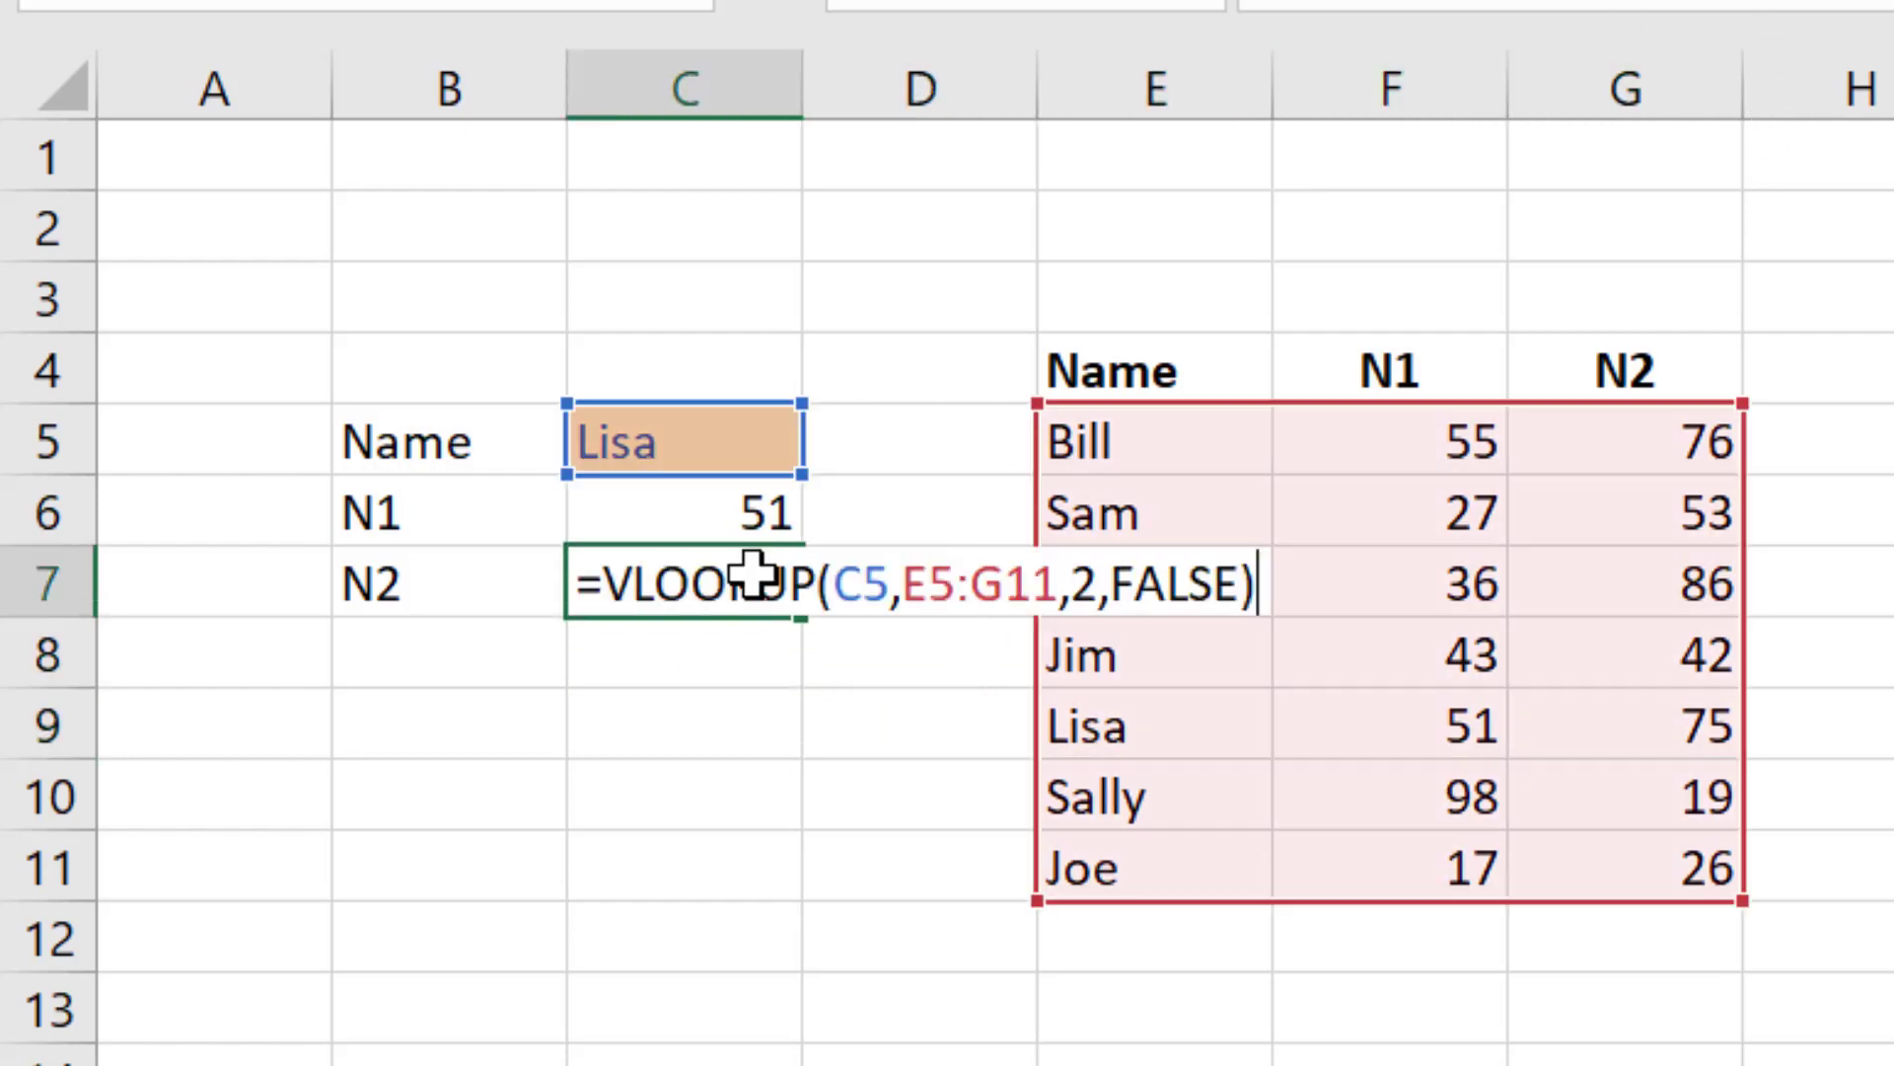
pyautogui.doubleClick(1084, 582)
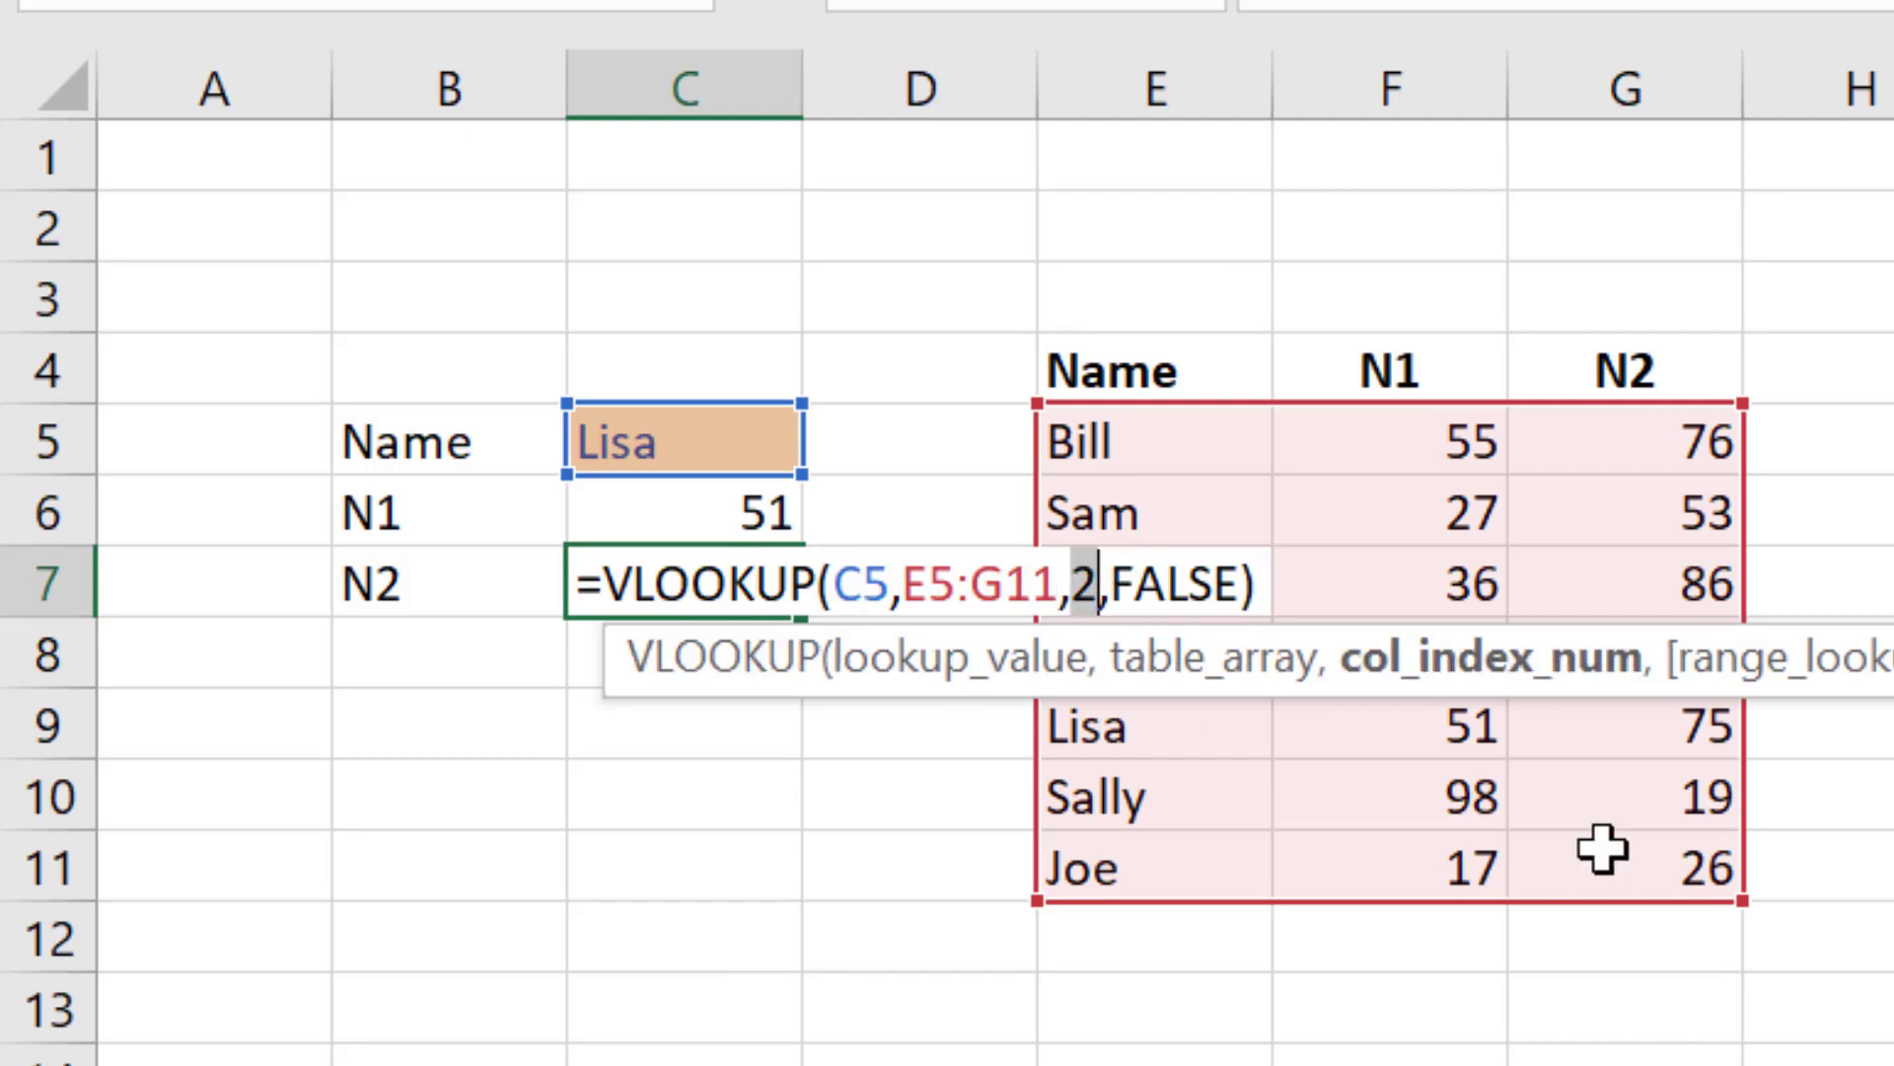
pyautogui.write('3')
pyautogui.press('Return')
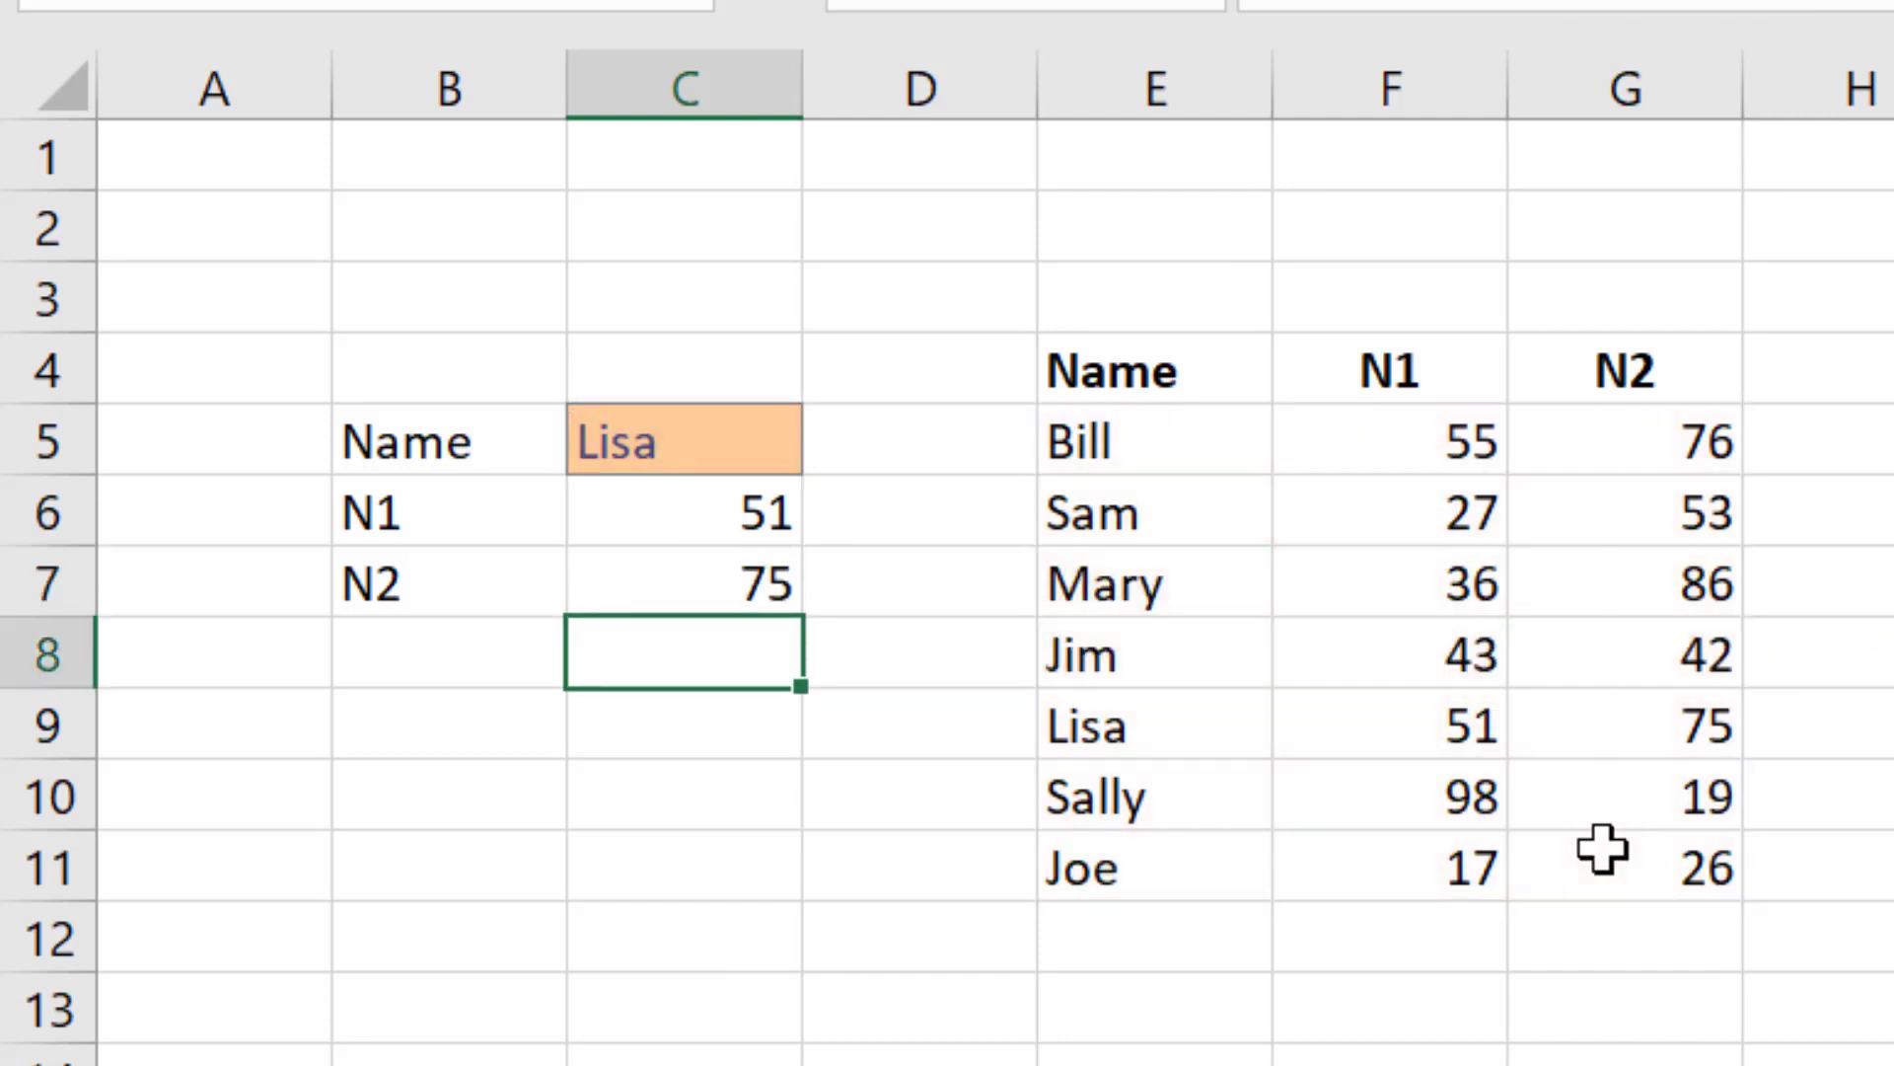
# Step: Change the lookup name in C5 to Sam
pyautogui.press('Up')
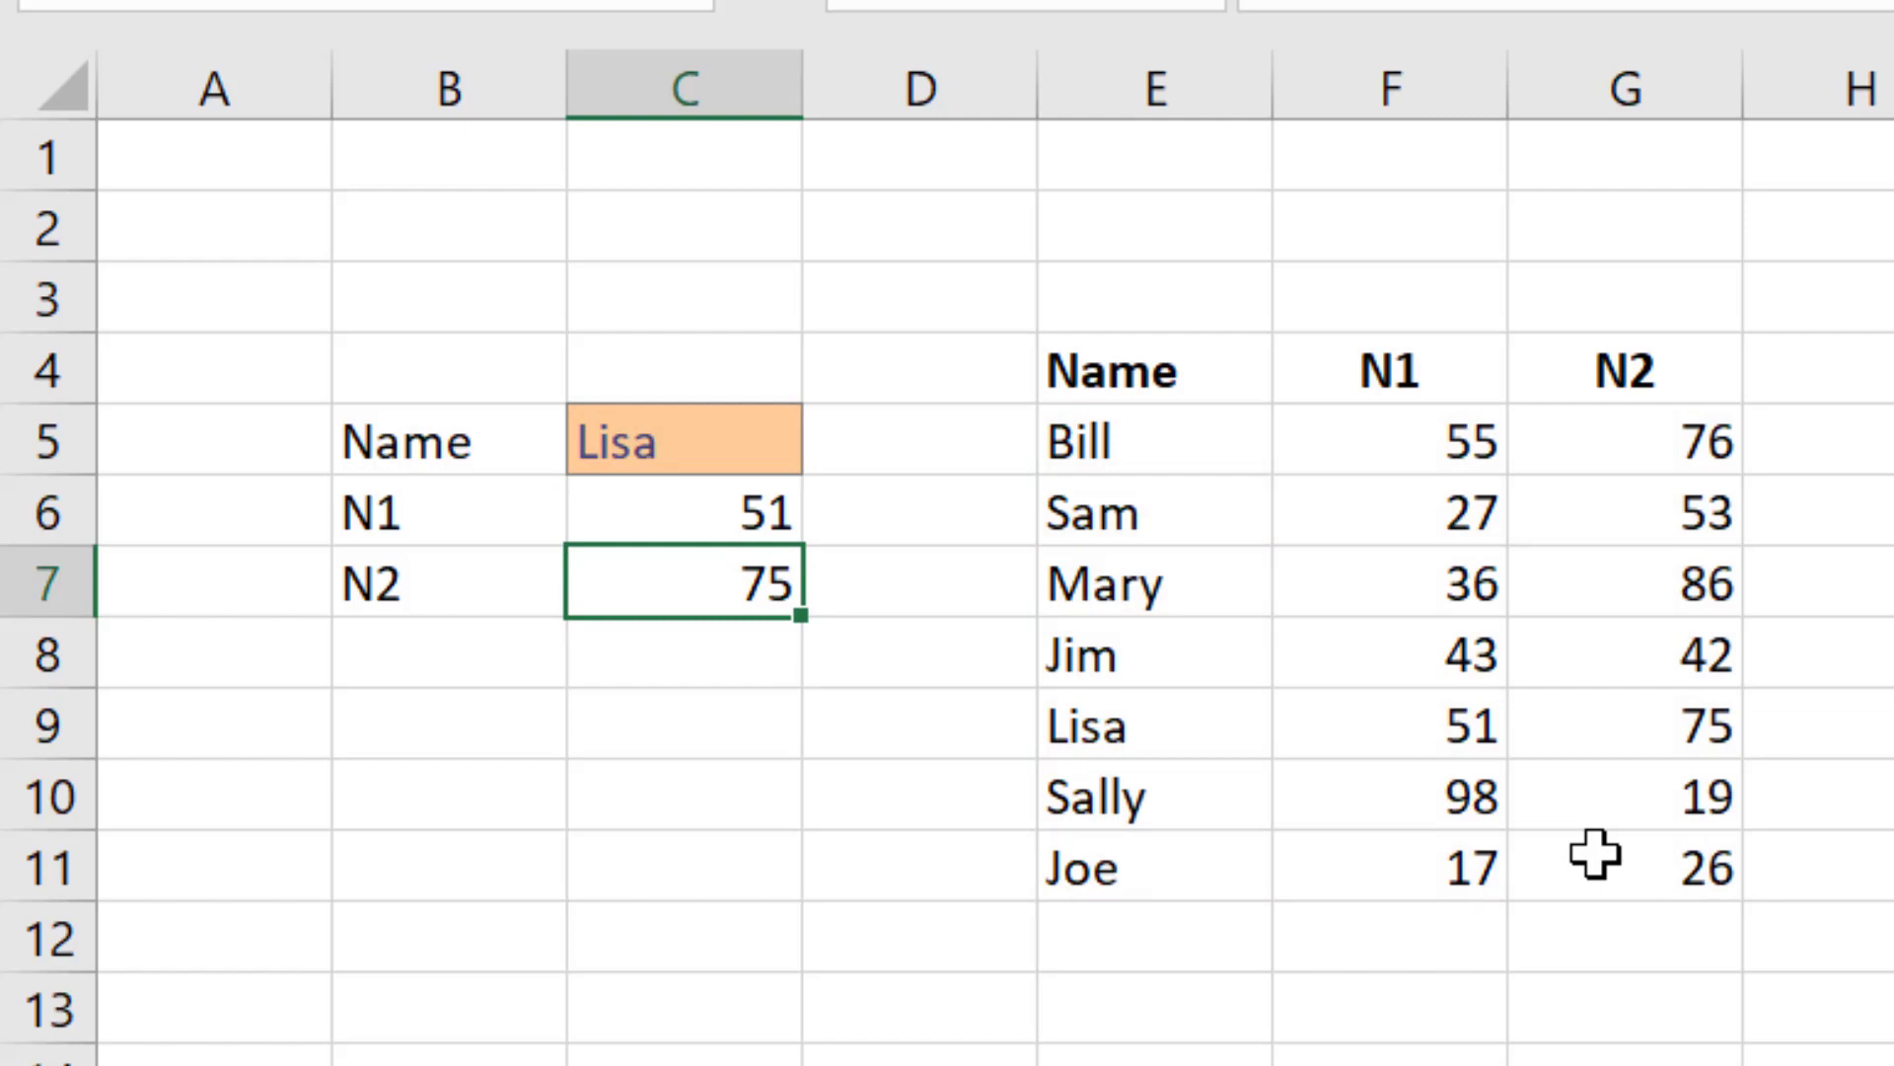
pyautogui.press('Up')
pyautogui.press('Up')
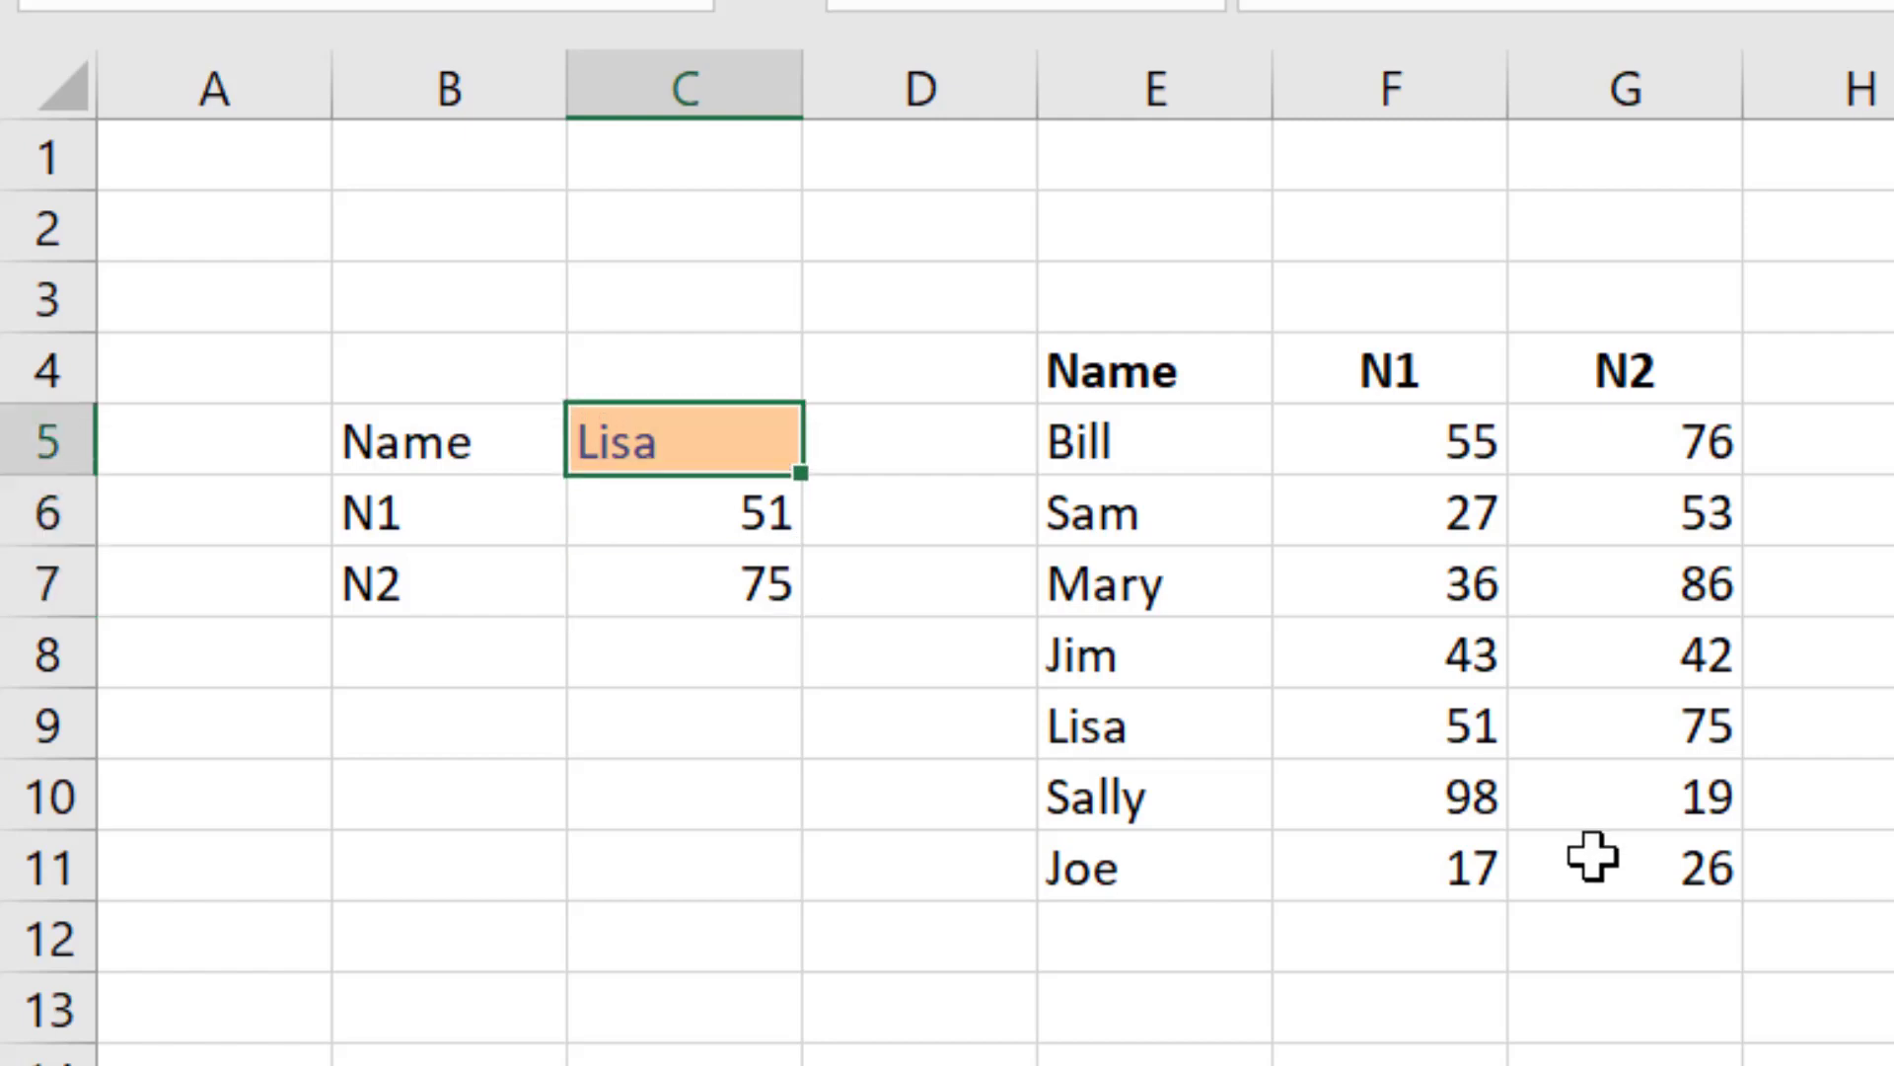
pyautogui.write('Sam')
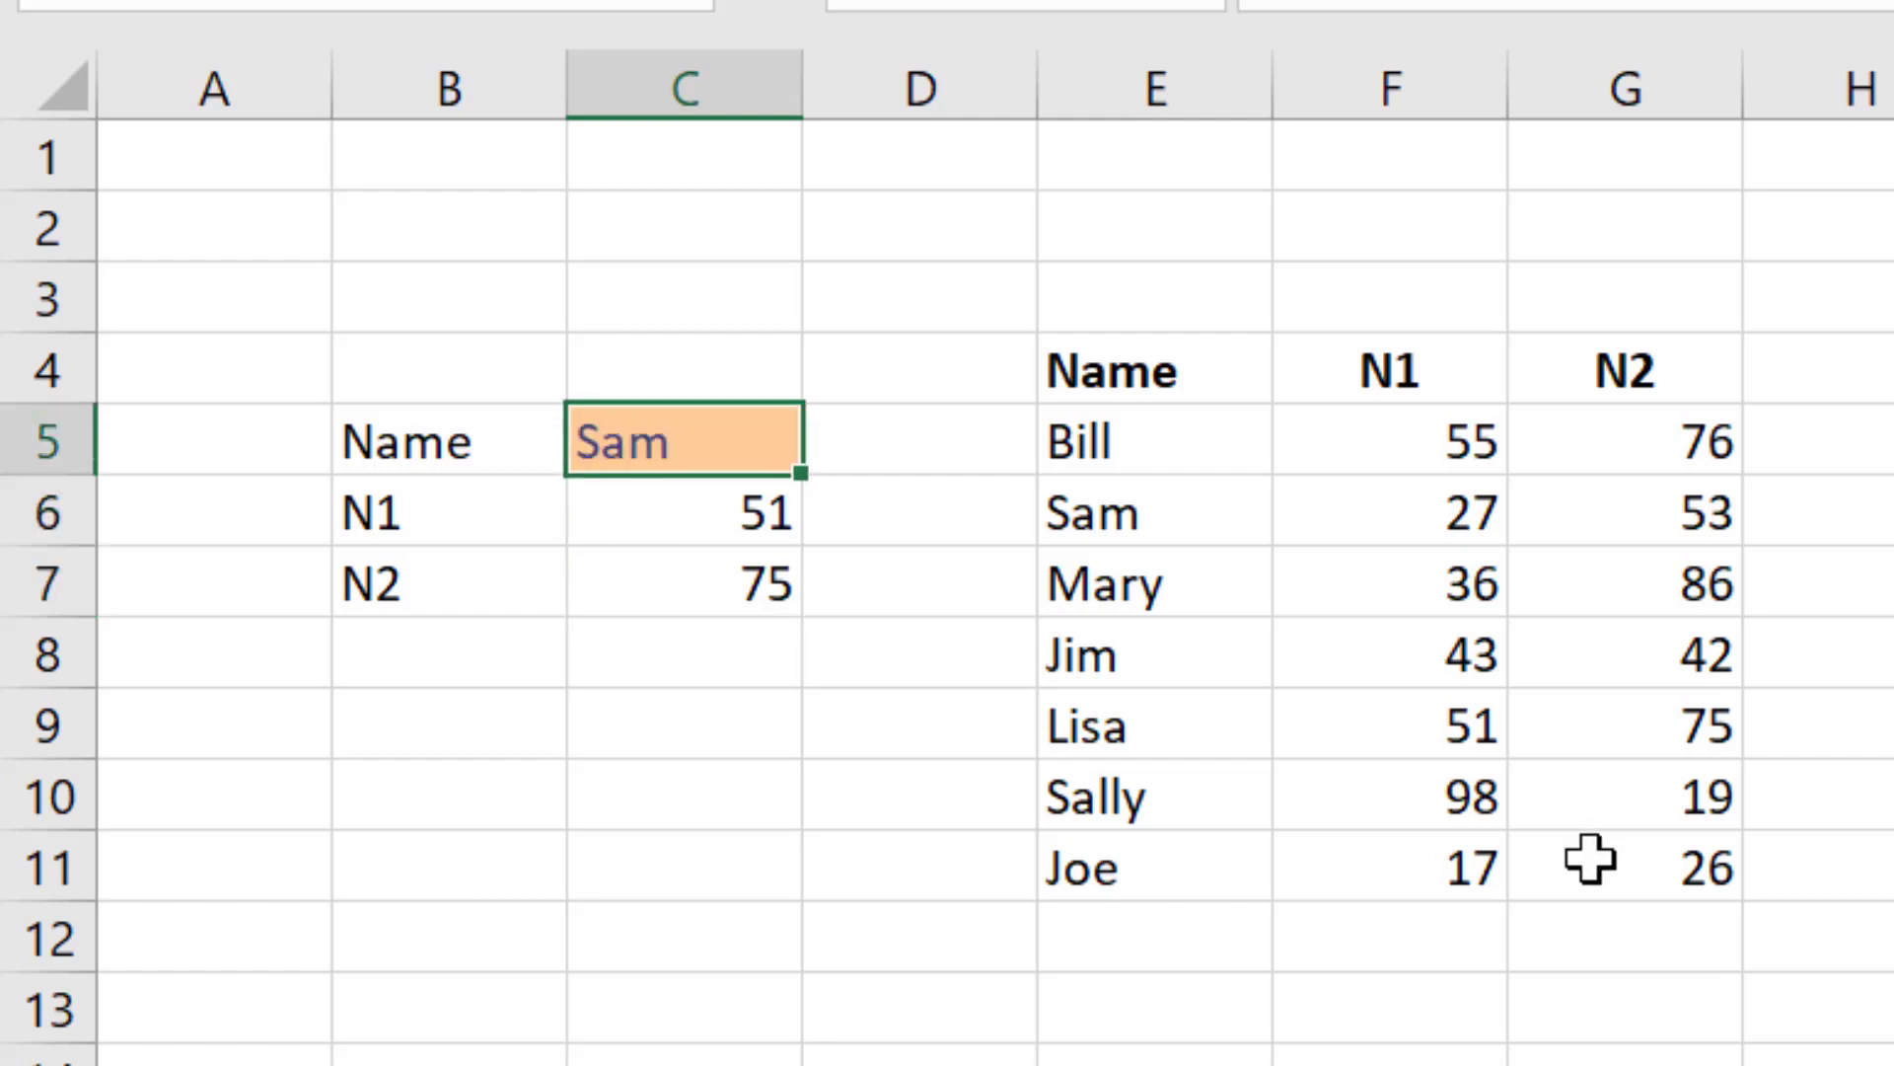
pyautogui.press('Return')
pyautogui.press('Down')
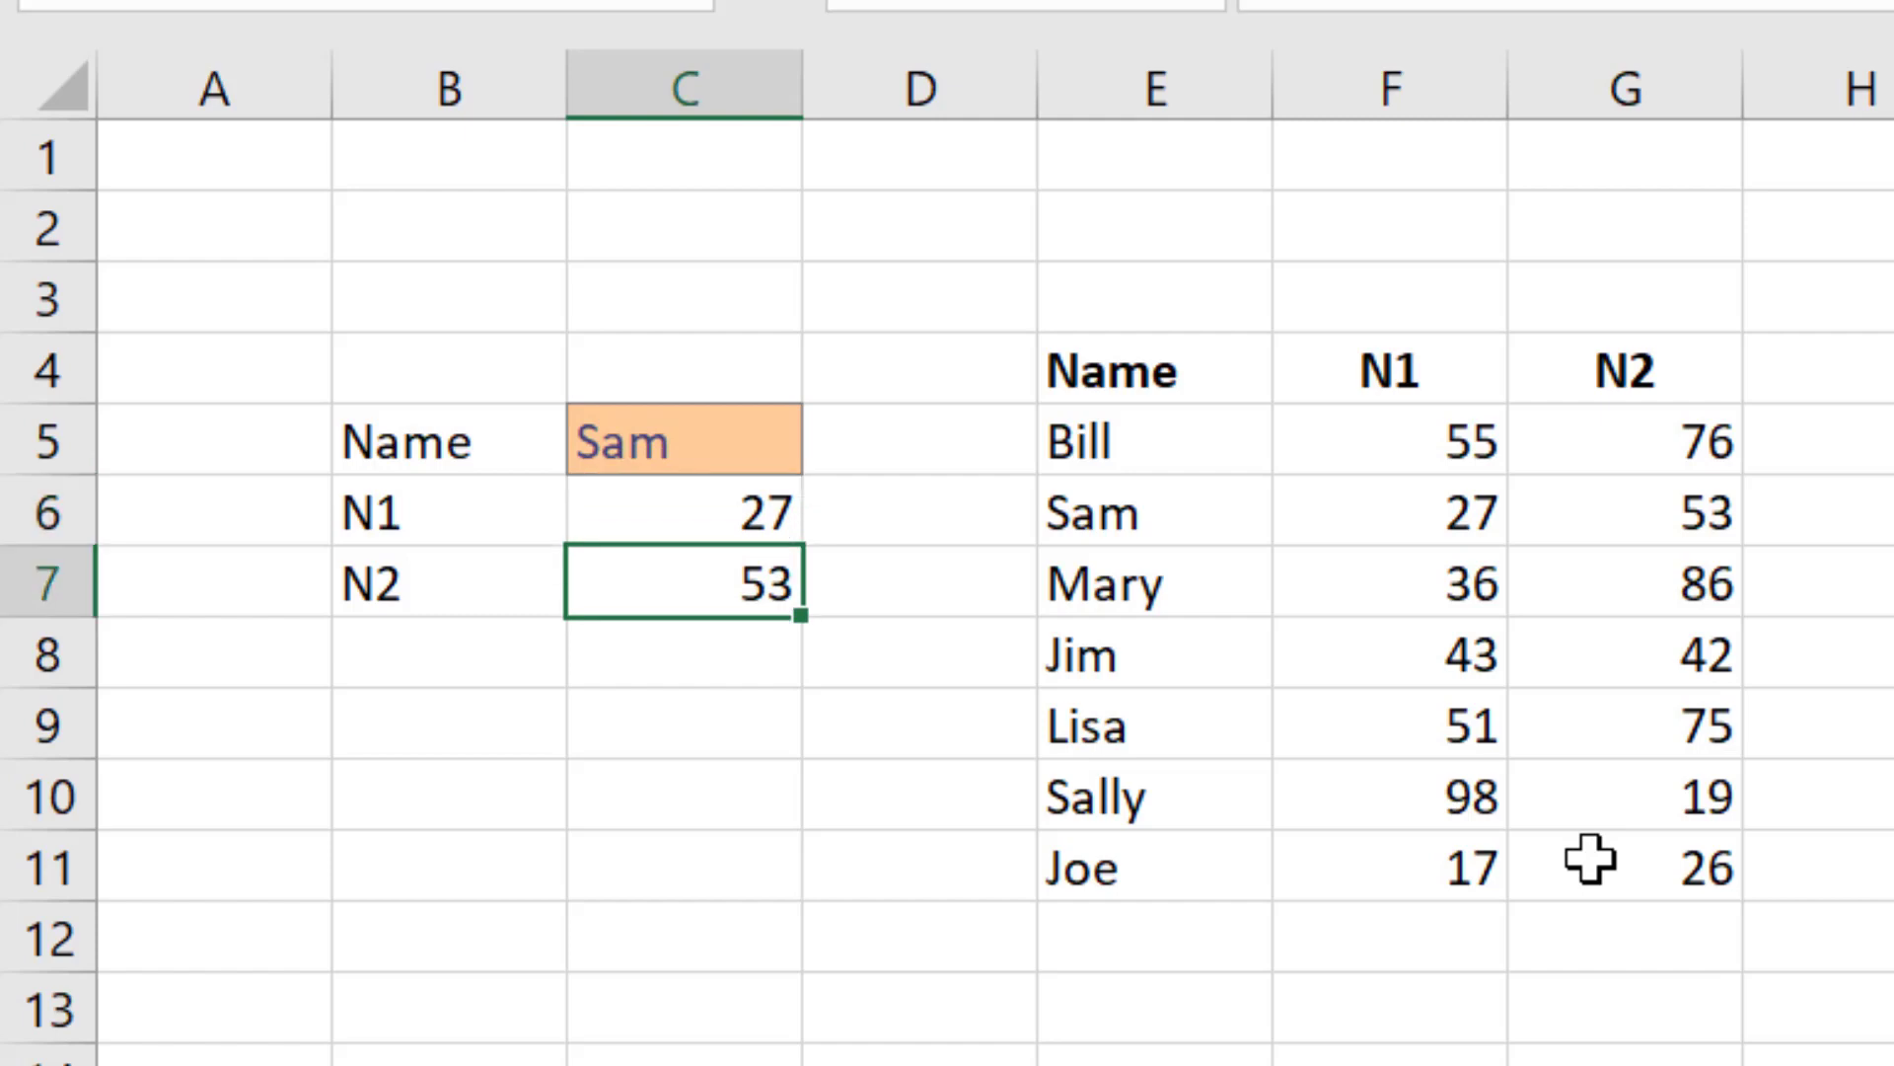
# Step: Change the lookup name in C5 to Rick, a name not in the table
pyautogui.press('Up')
pyautogui.press('Up')
pyautogui.write('Ric')
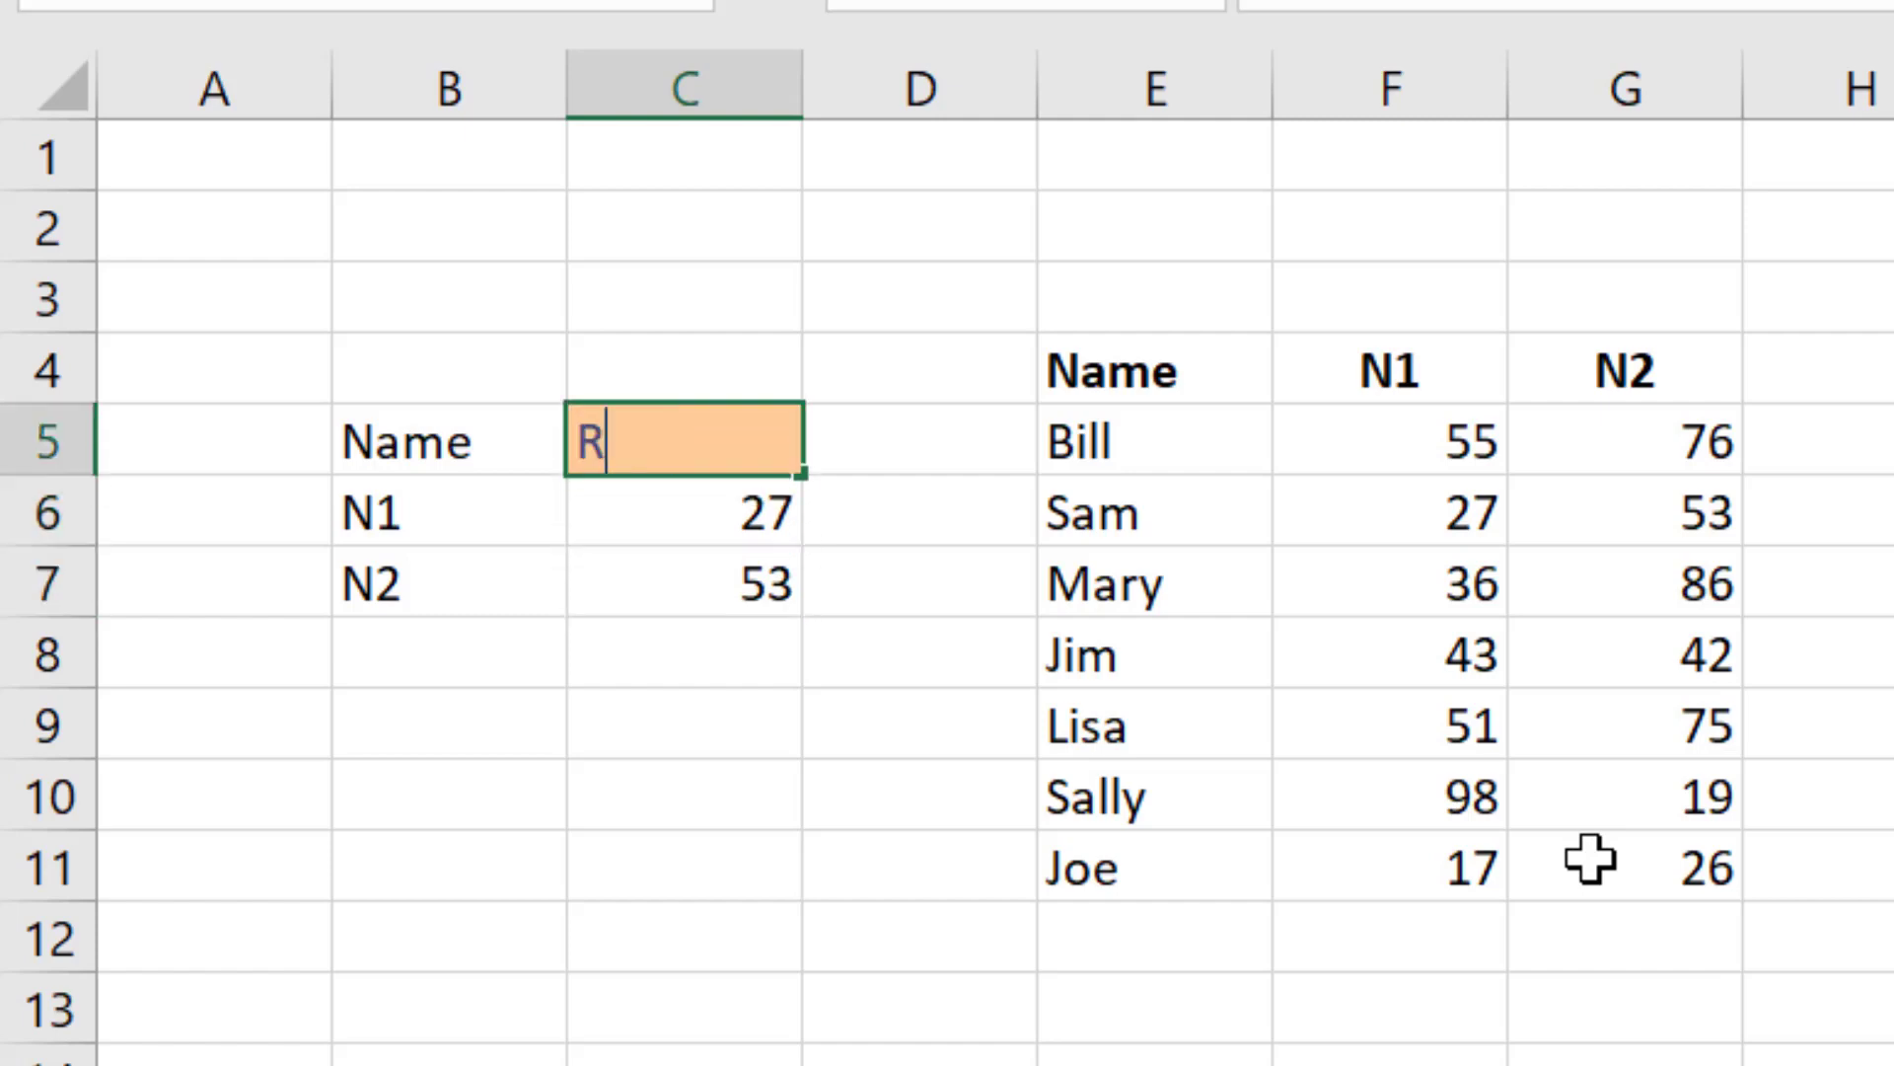
pyautogui.press('Return')
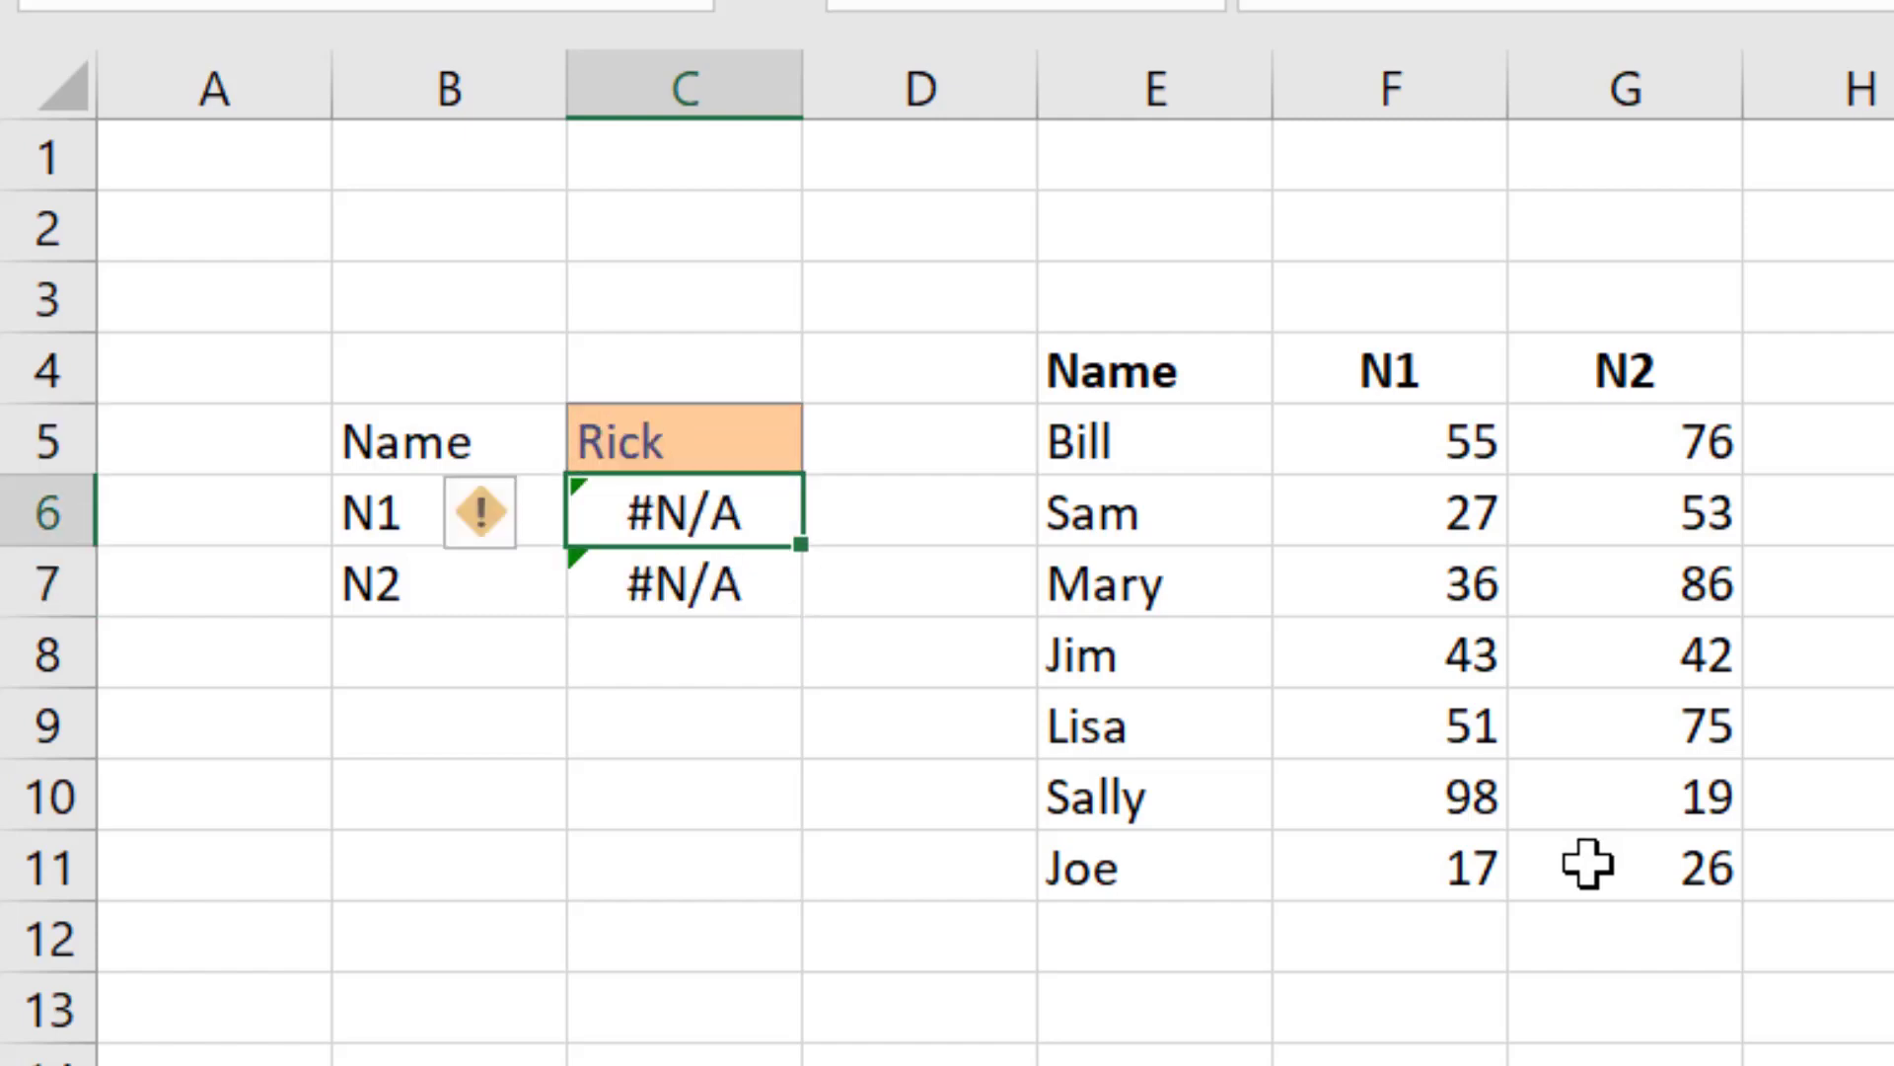
# Step: Examine the lookup results and error indicators in C6 and C7 for the unknown name
pyautogui.press('Down')
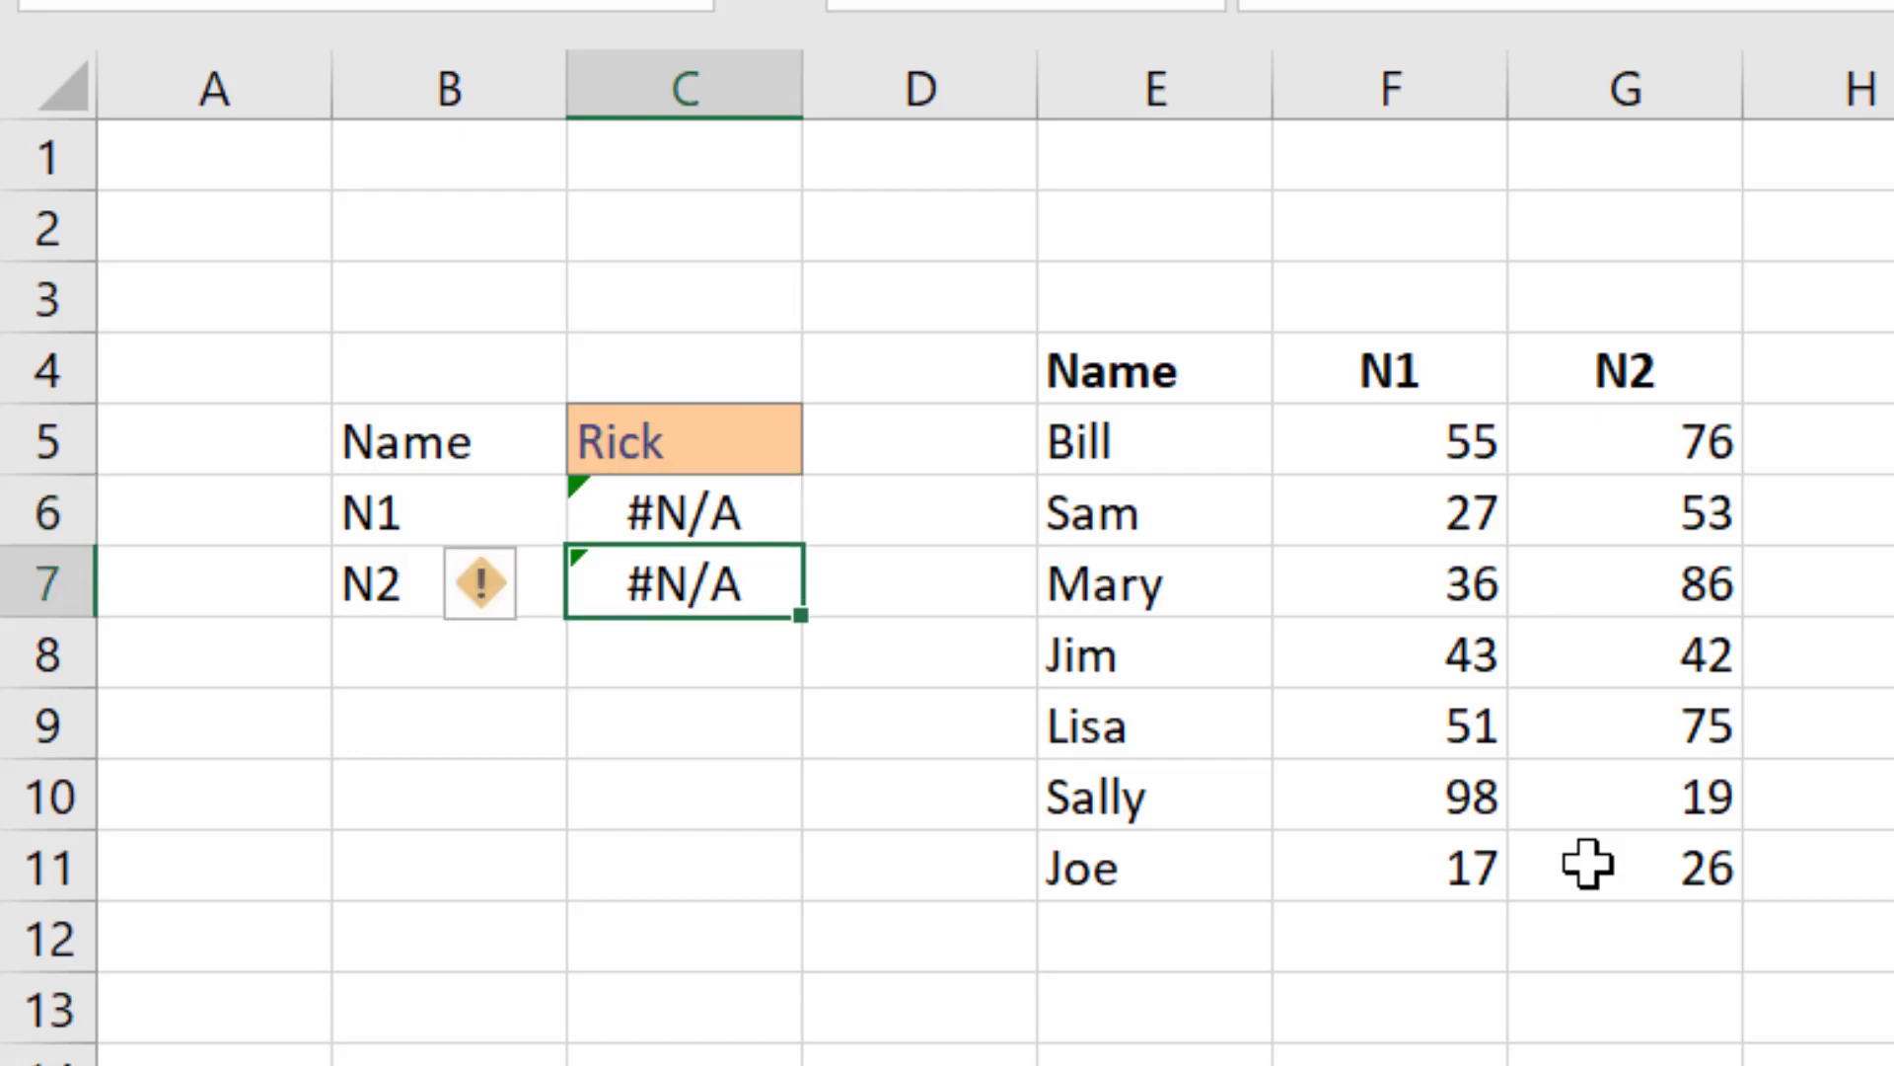
pyautogui.press('Up')
pyautogui.press('Down')
pyautogui.press('Up')
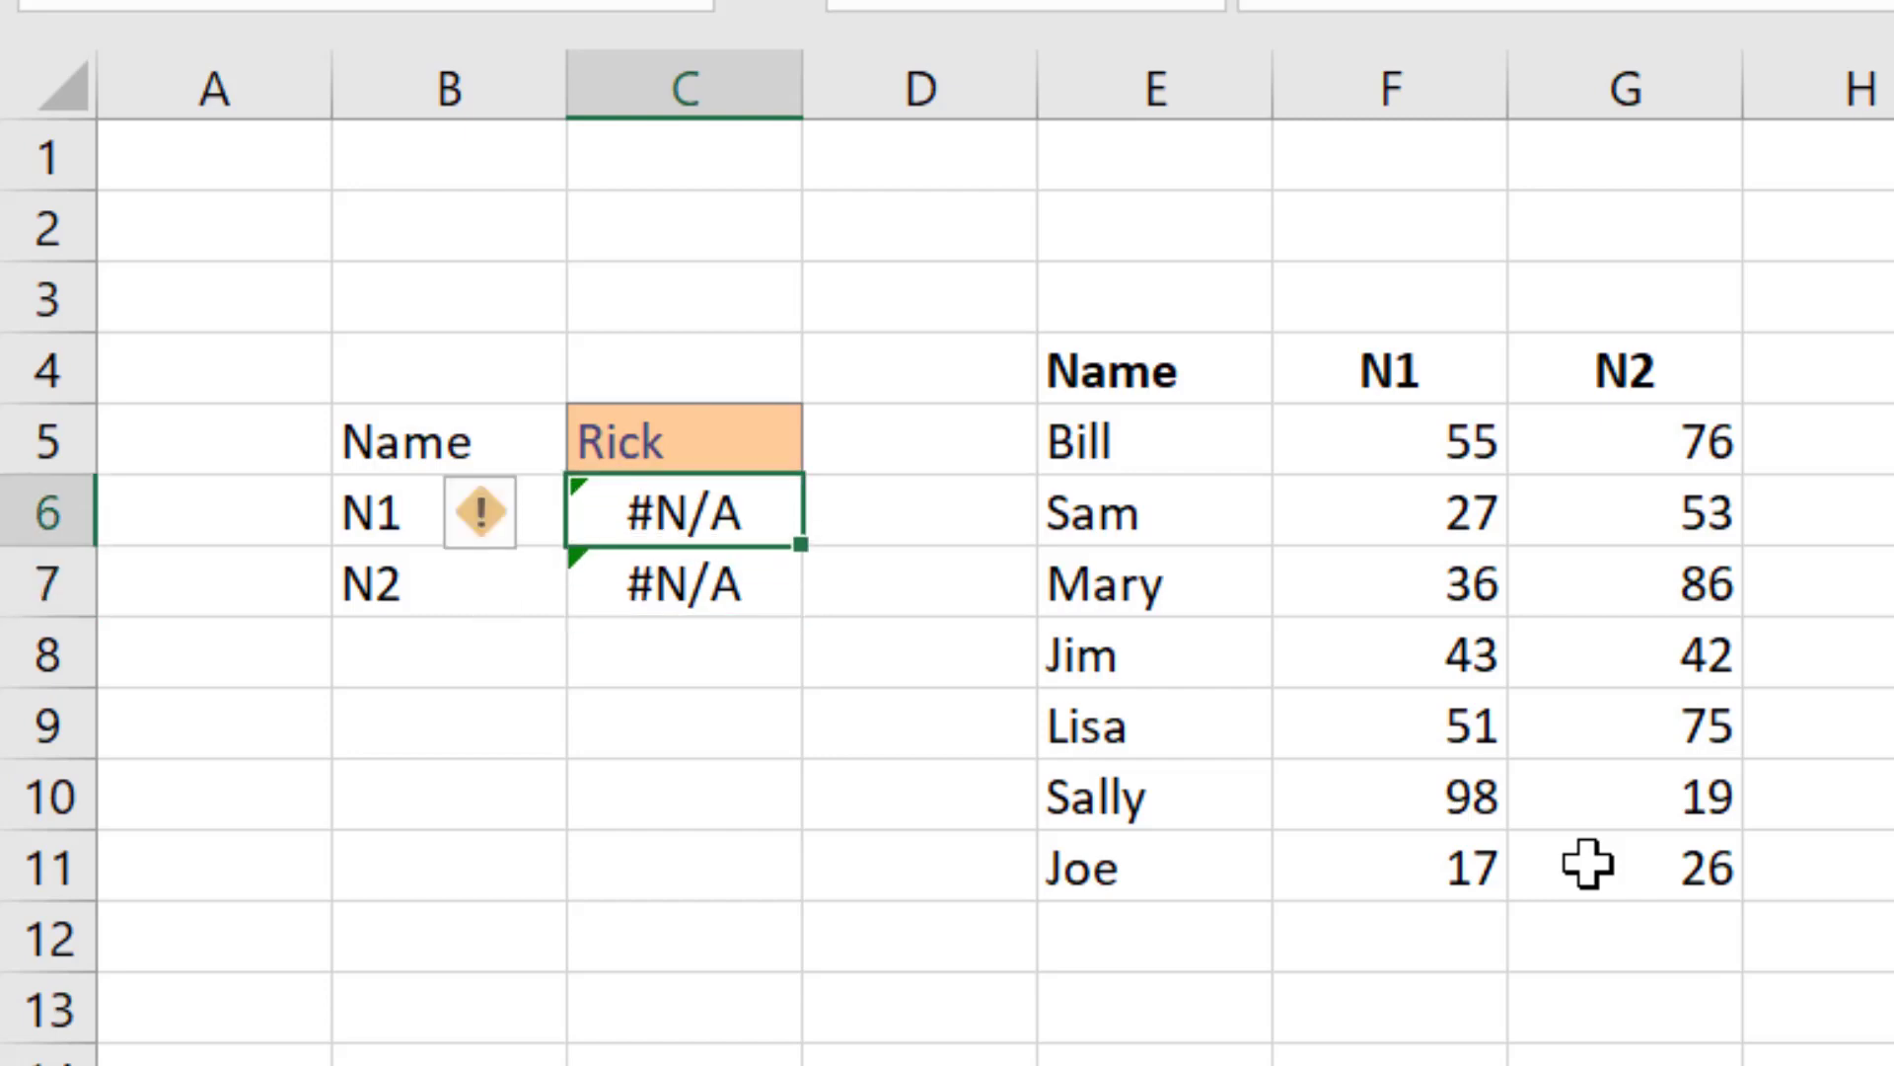
pyautogui.press('Up')
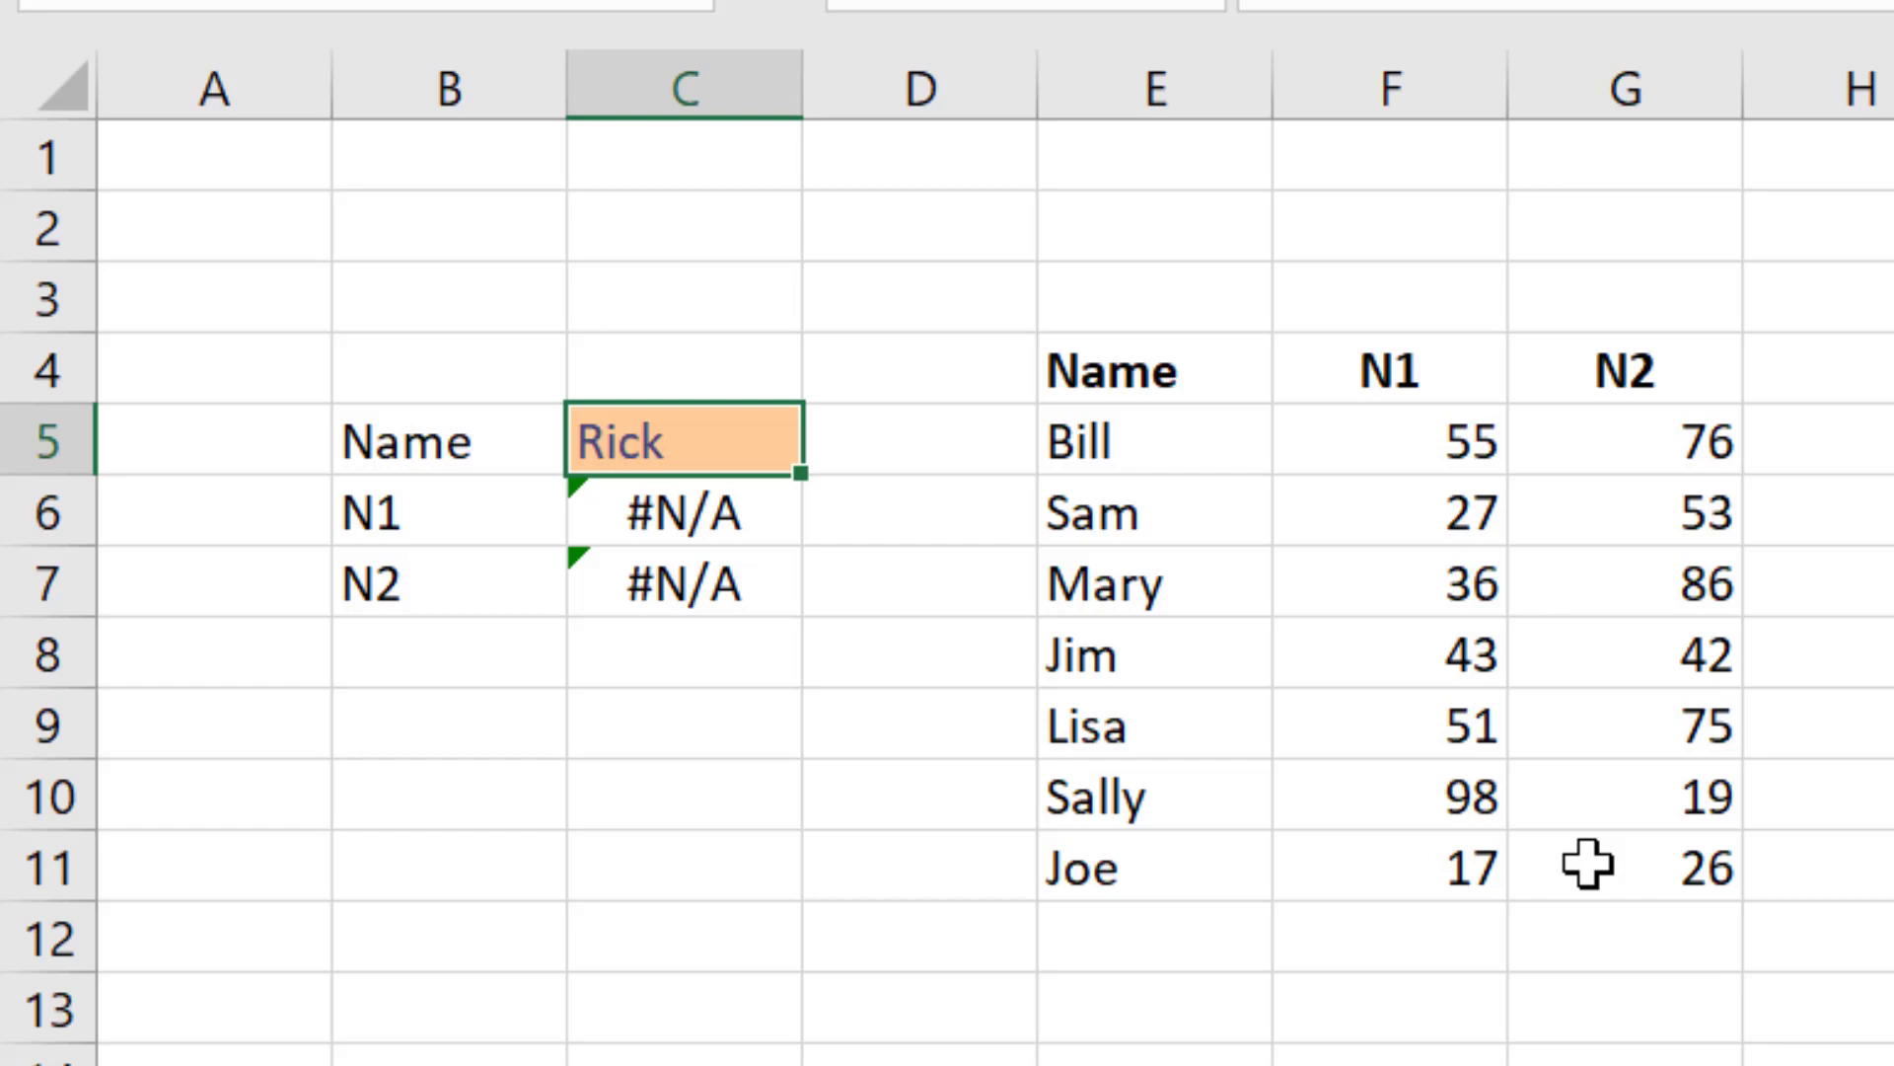
pyautogui.press('Down')
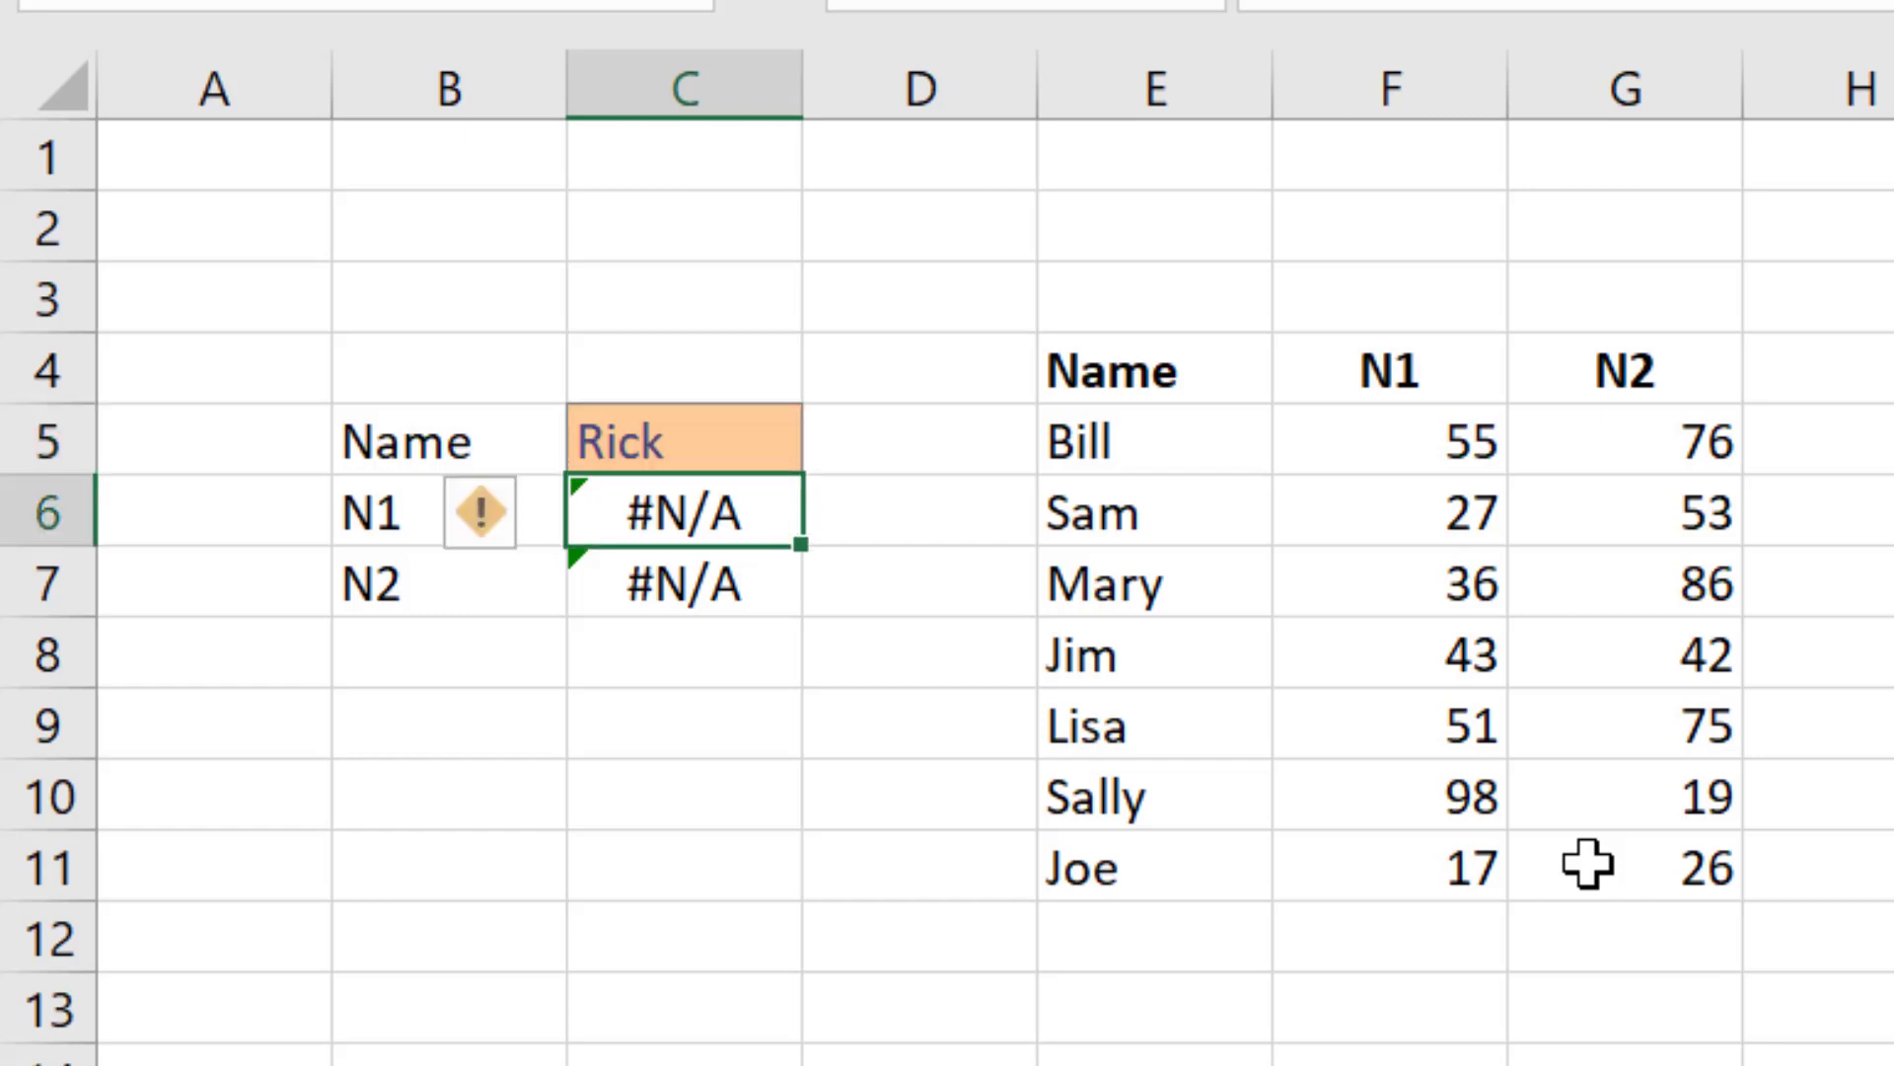
pyautogui.press('Up')
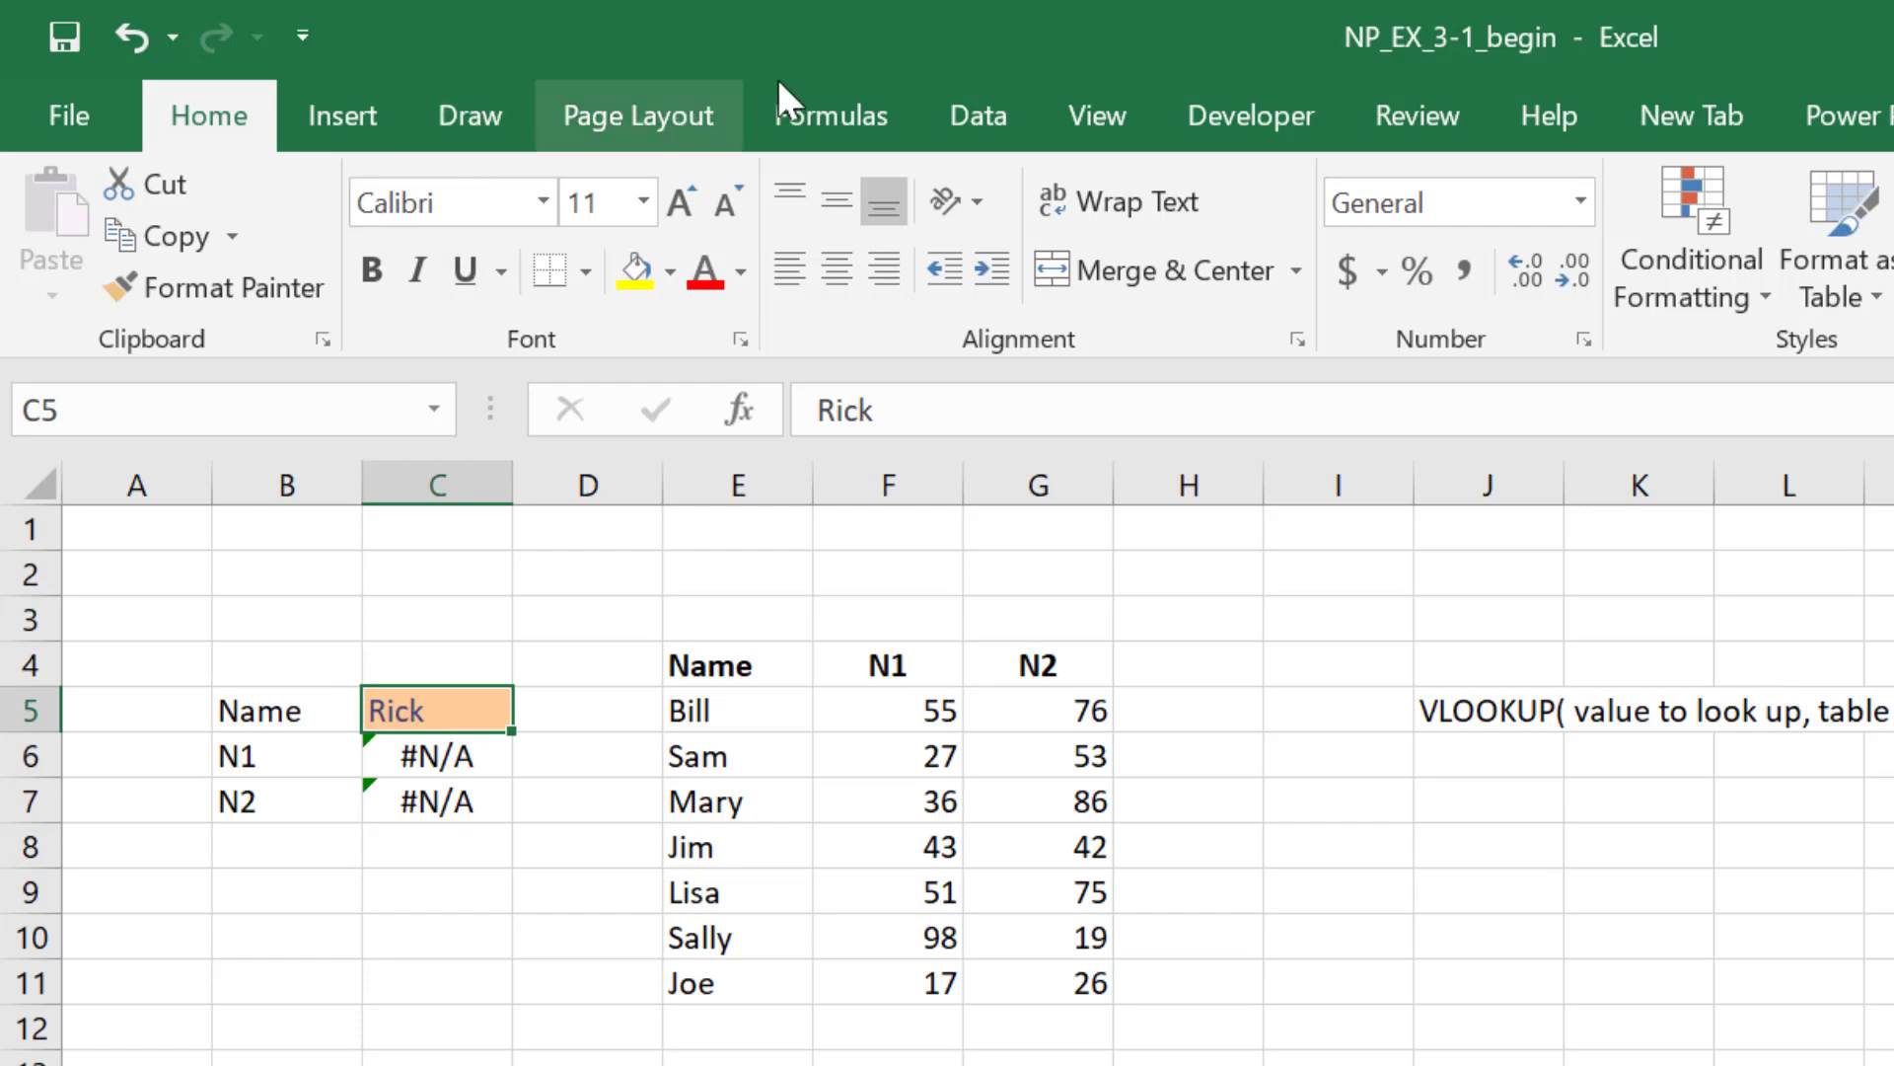
# Step: Add data validation to C5 allowing only a list sourced from the names in E5:E11
pyautogui.click(961, 110)
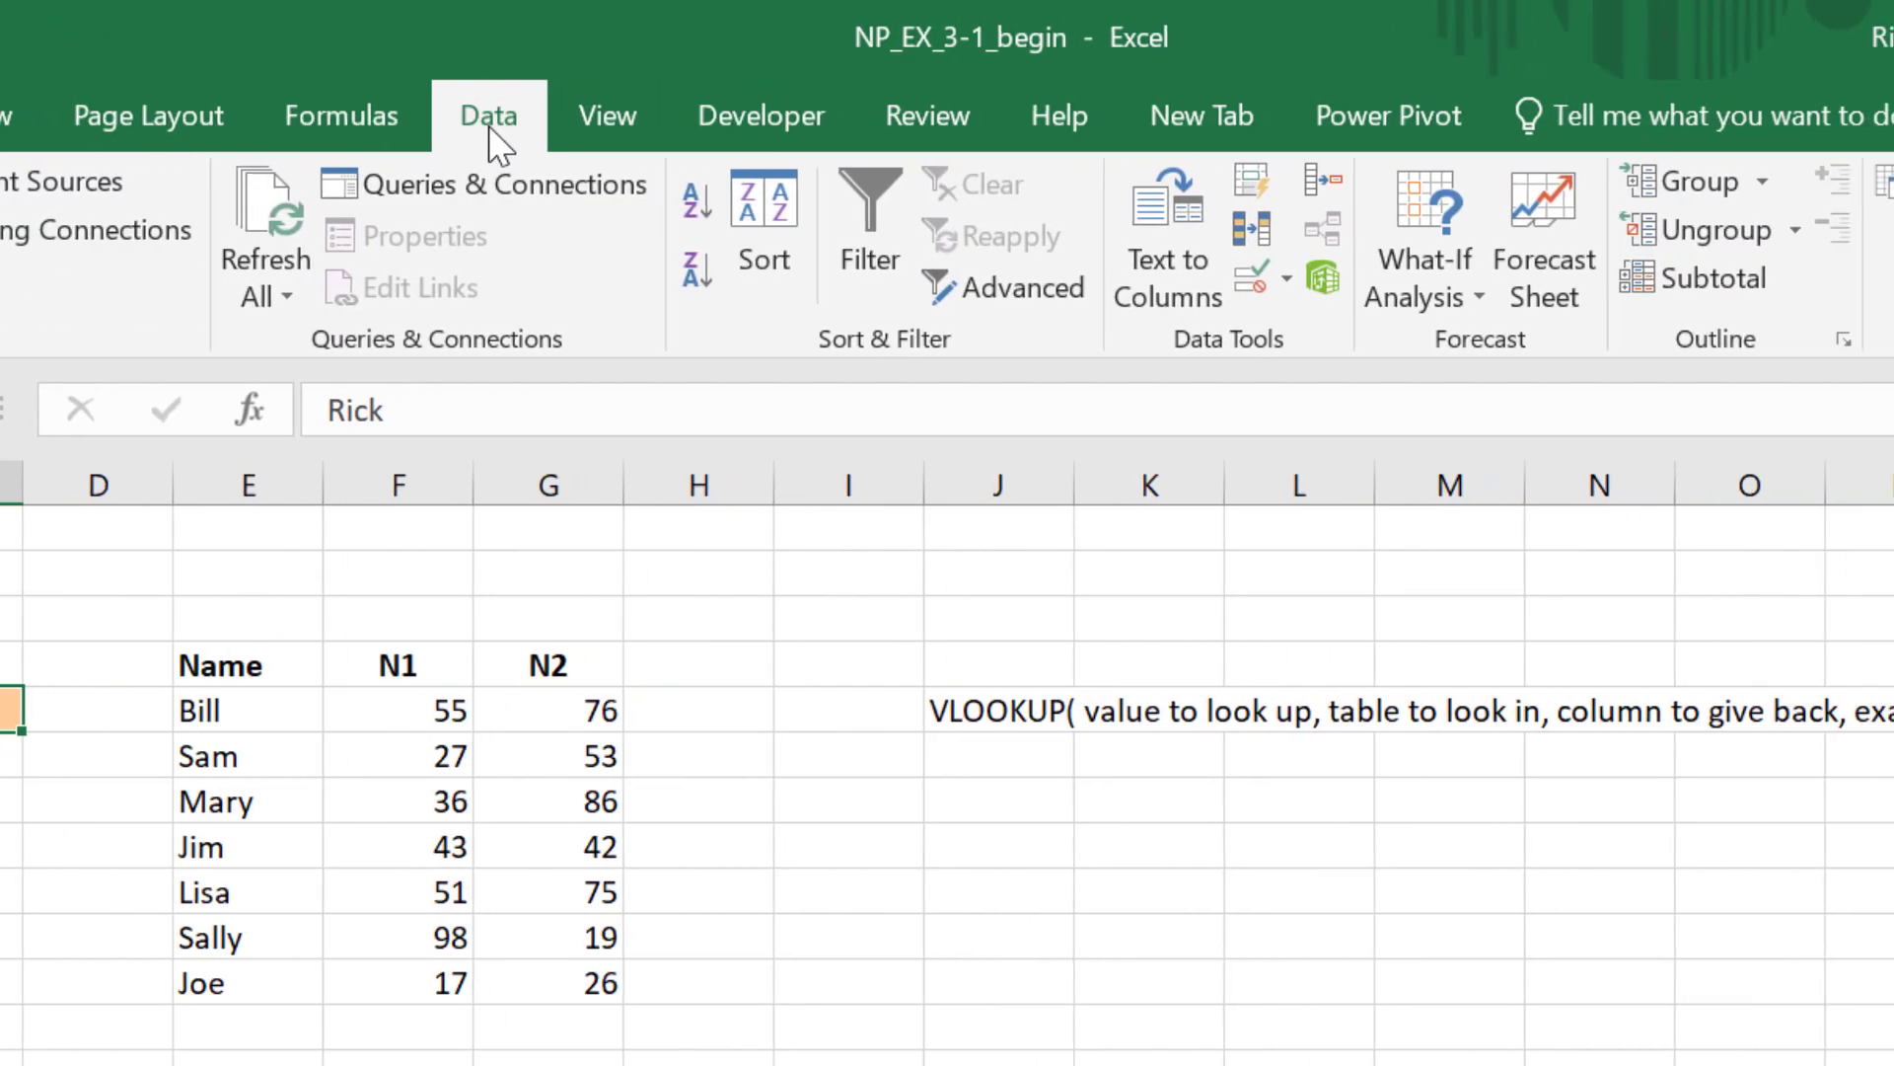
pyautogui.click(1262, 277)
pyautogui.moveTo(994, 233); pyautogui.dragTo(1491, 296)
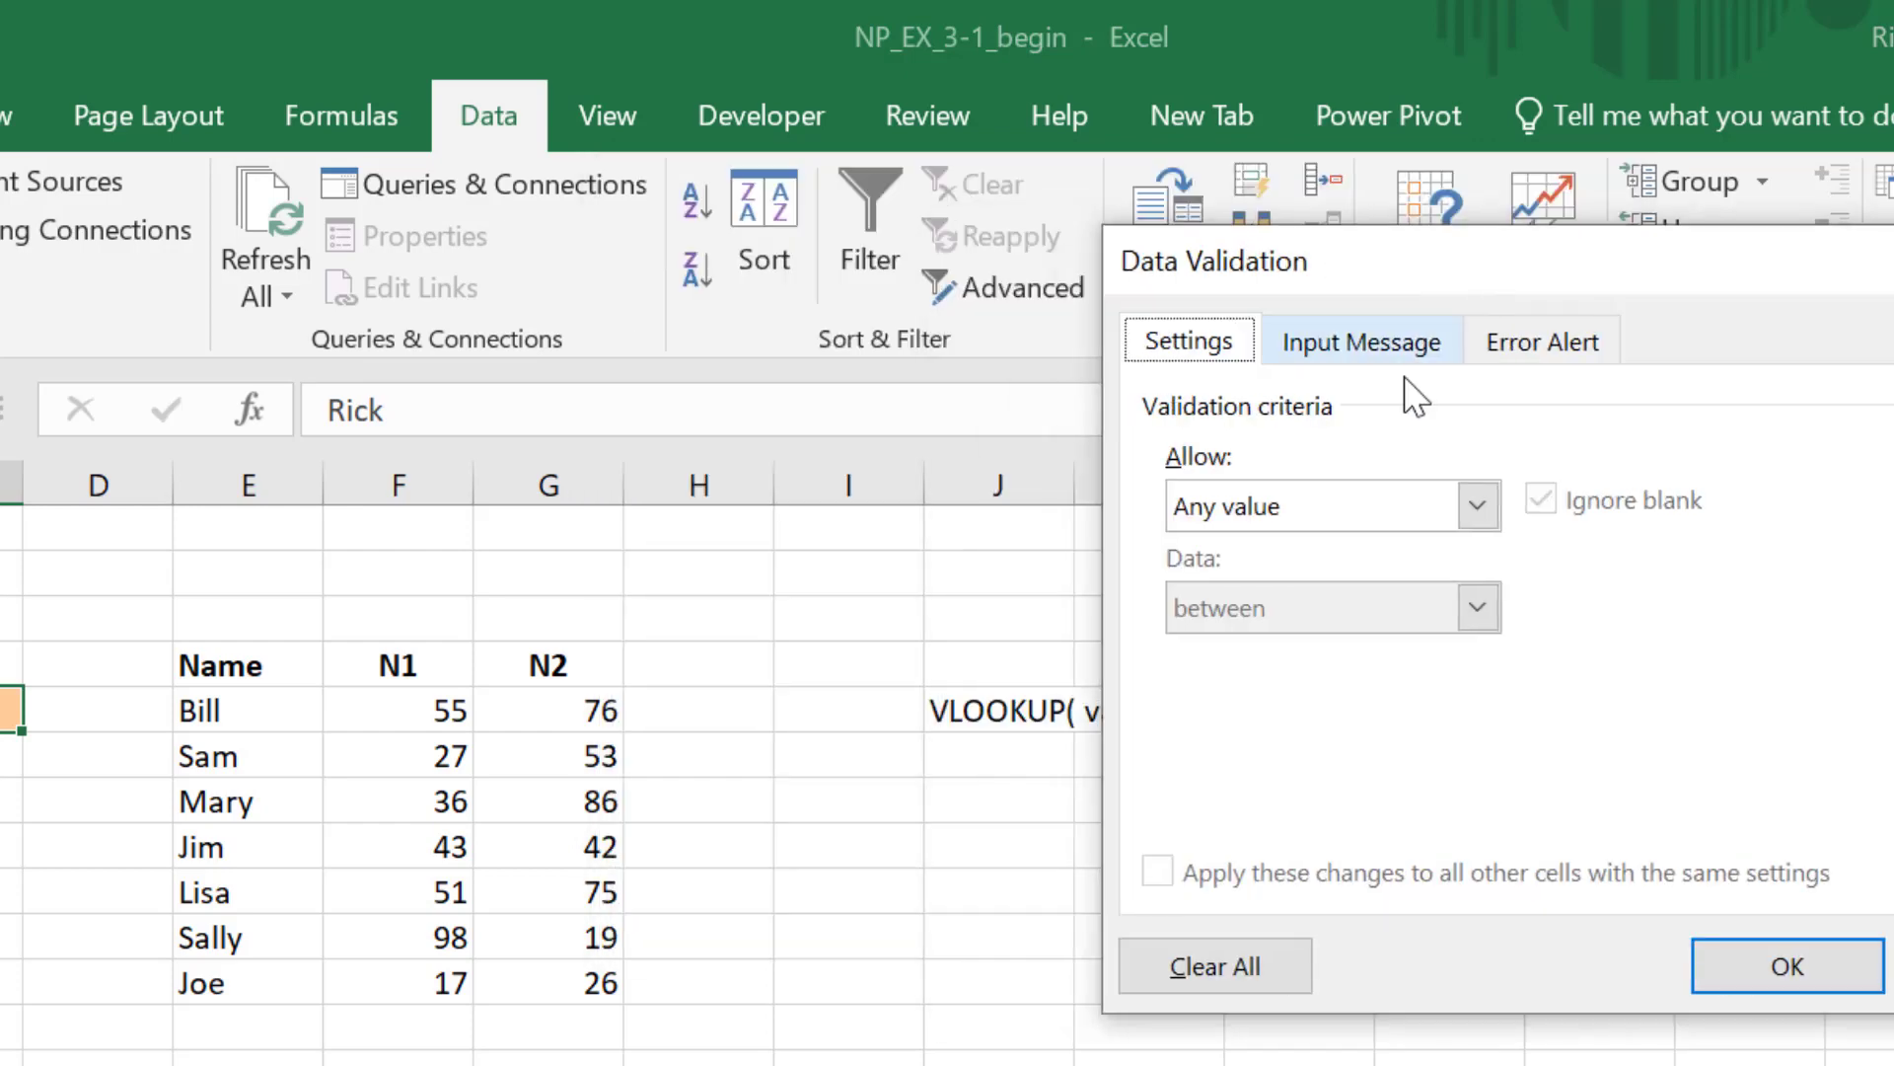
pyautogui.click(1477, 506)
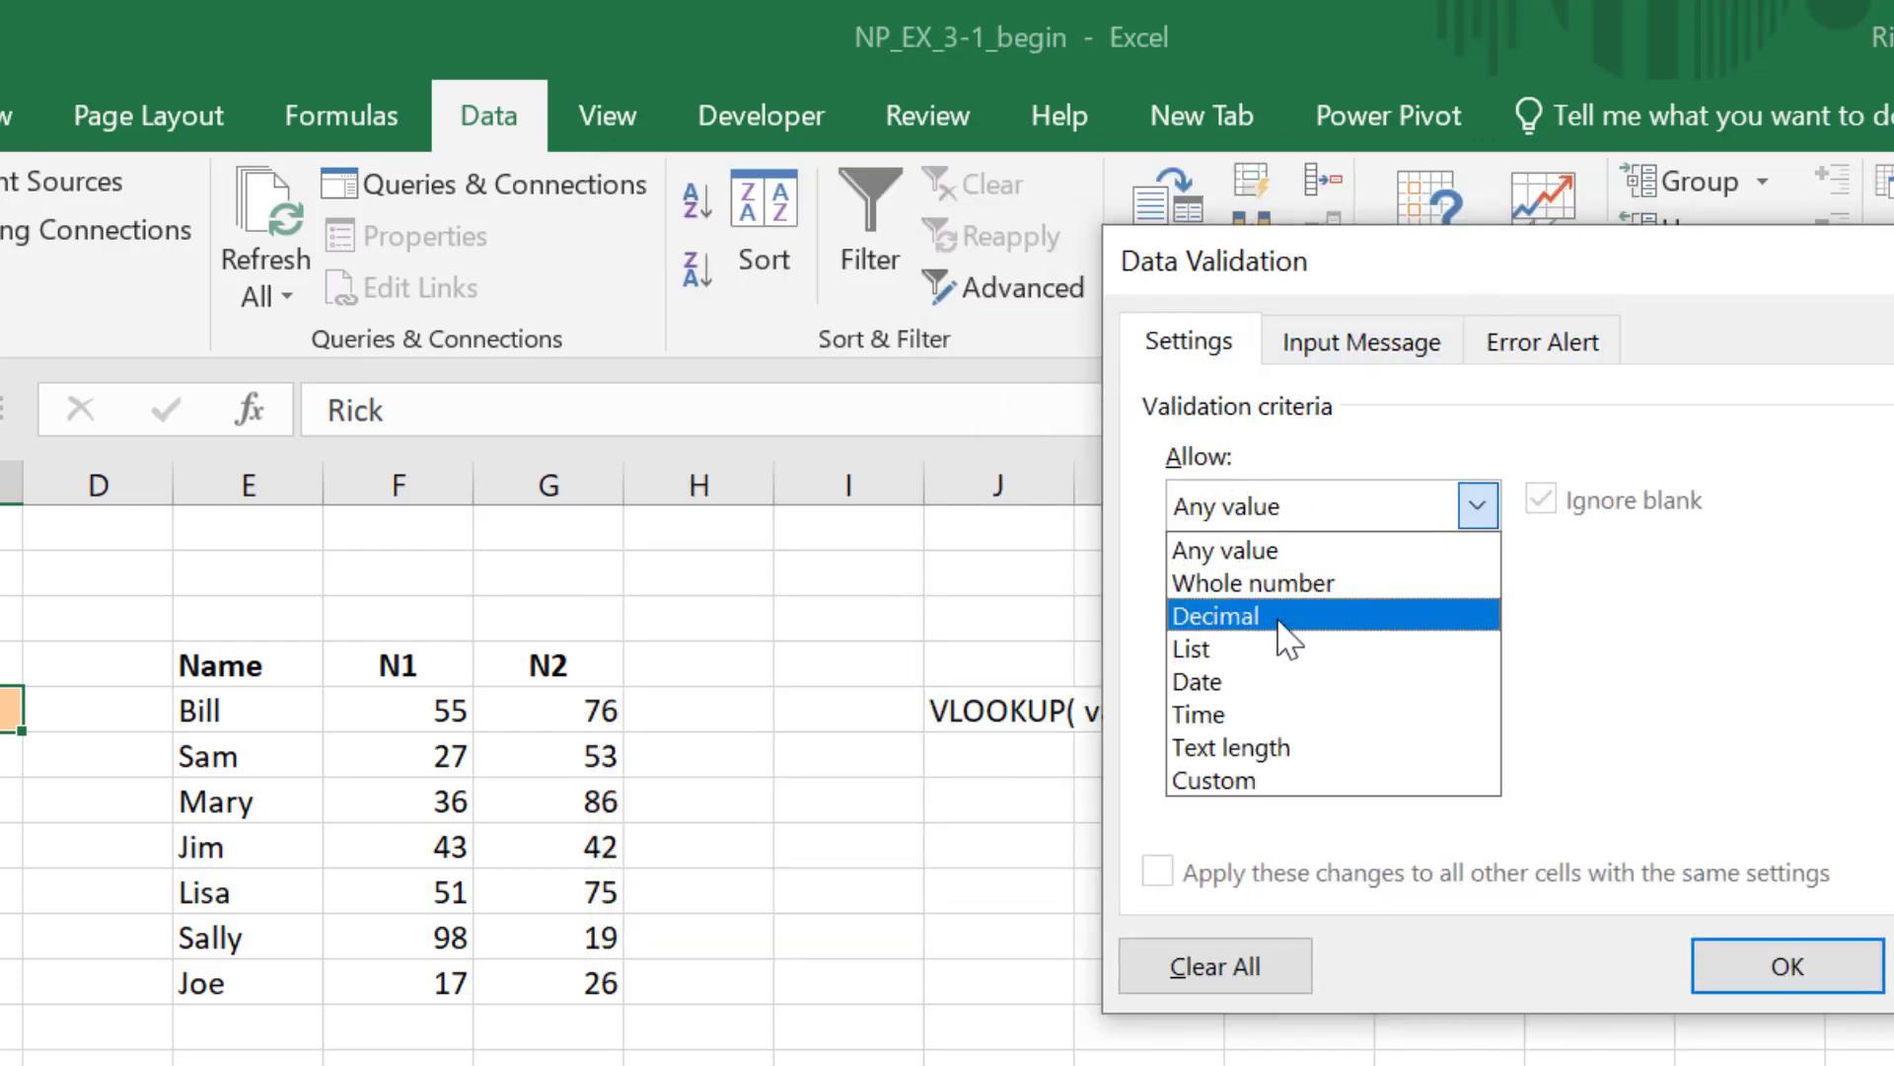
pyautogui.click(1250, 652)
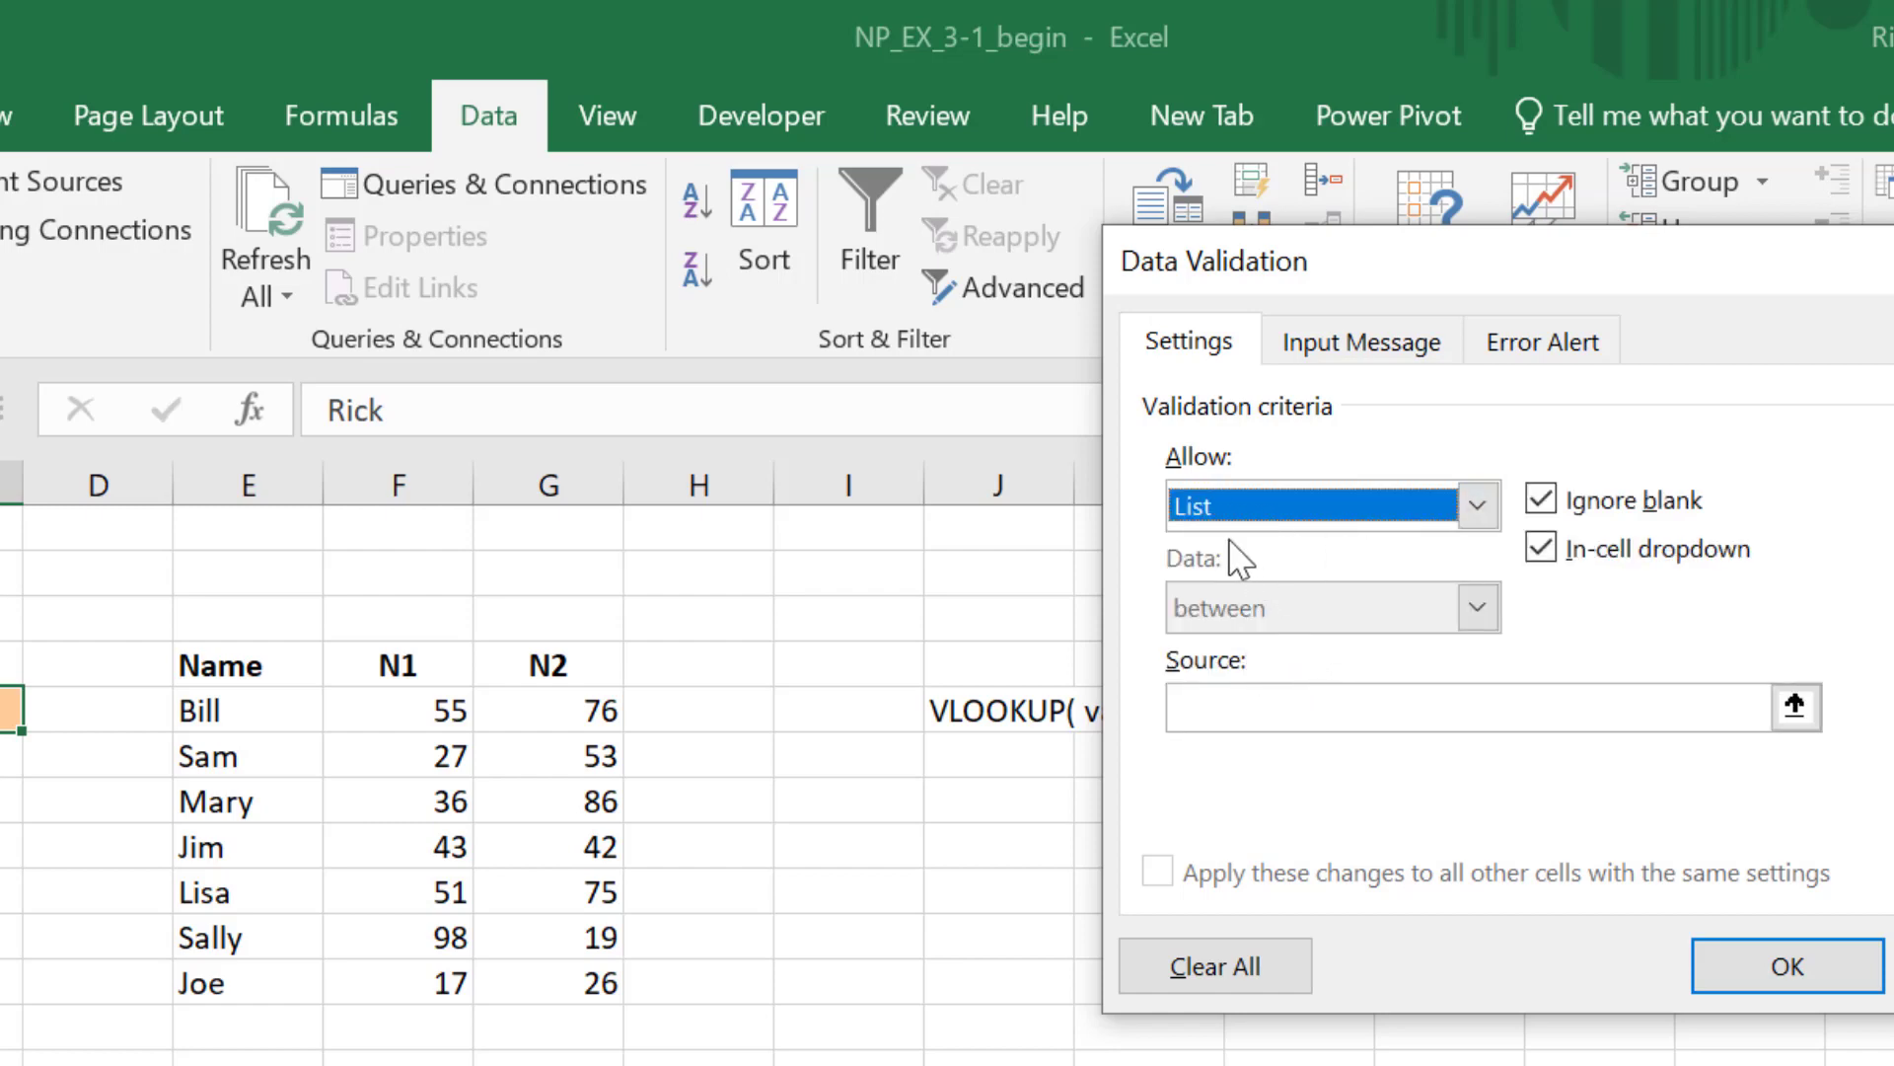
pyautogui.click(1189, 706)
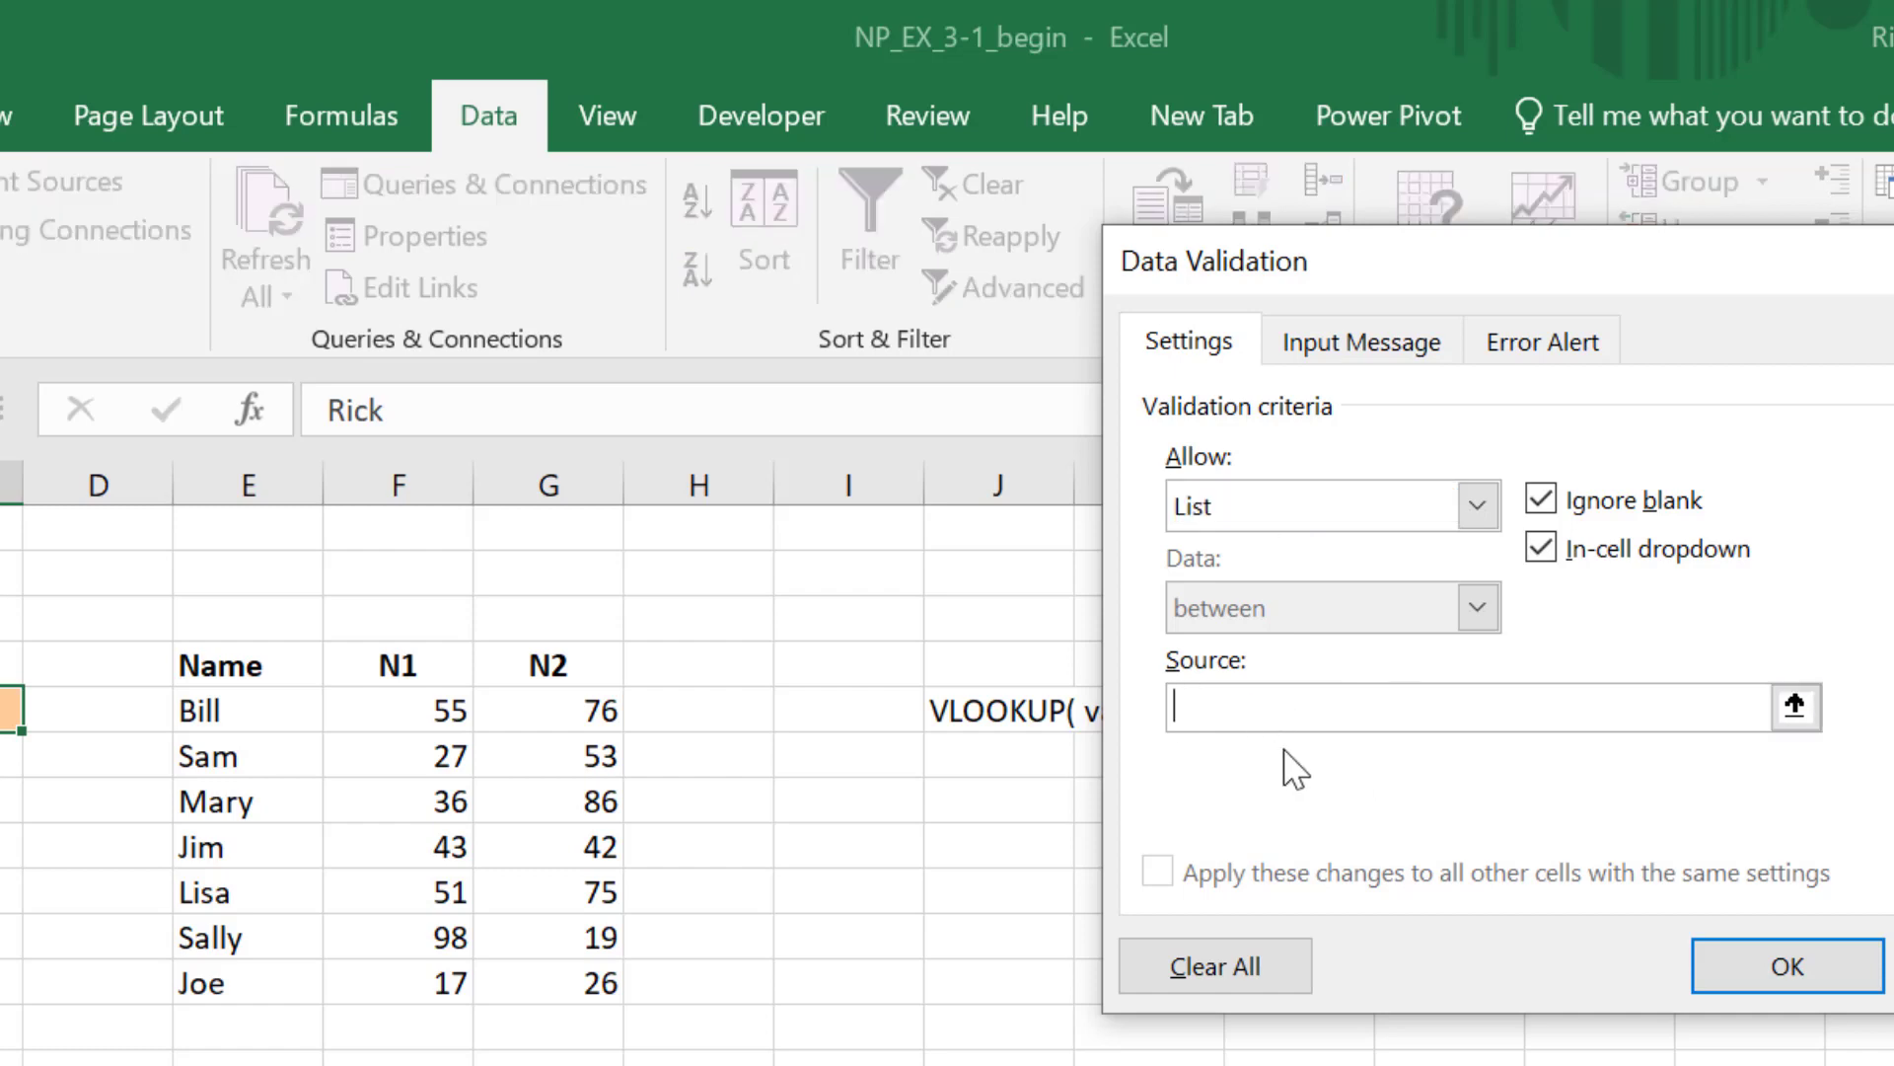
pyautogui.write('=')
pyautogui.click(243, 711)
pyautogui.moveTo(242, 710); pyautogui.dragTo(259, 986)
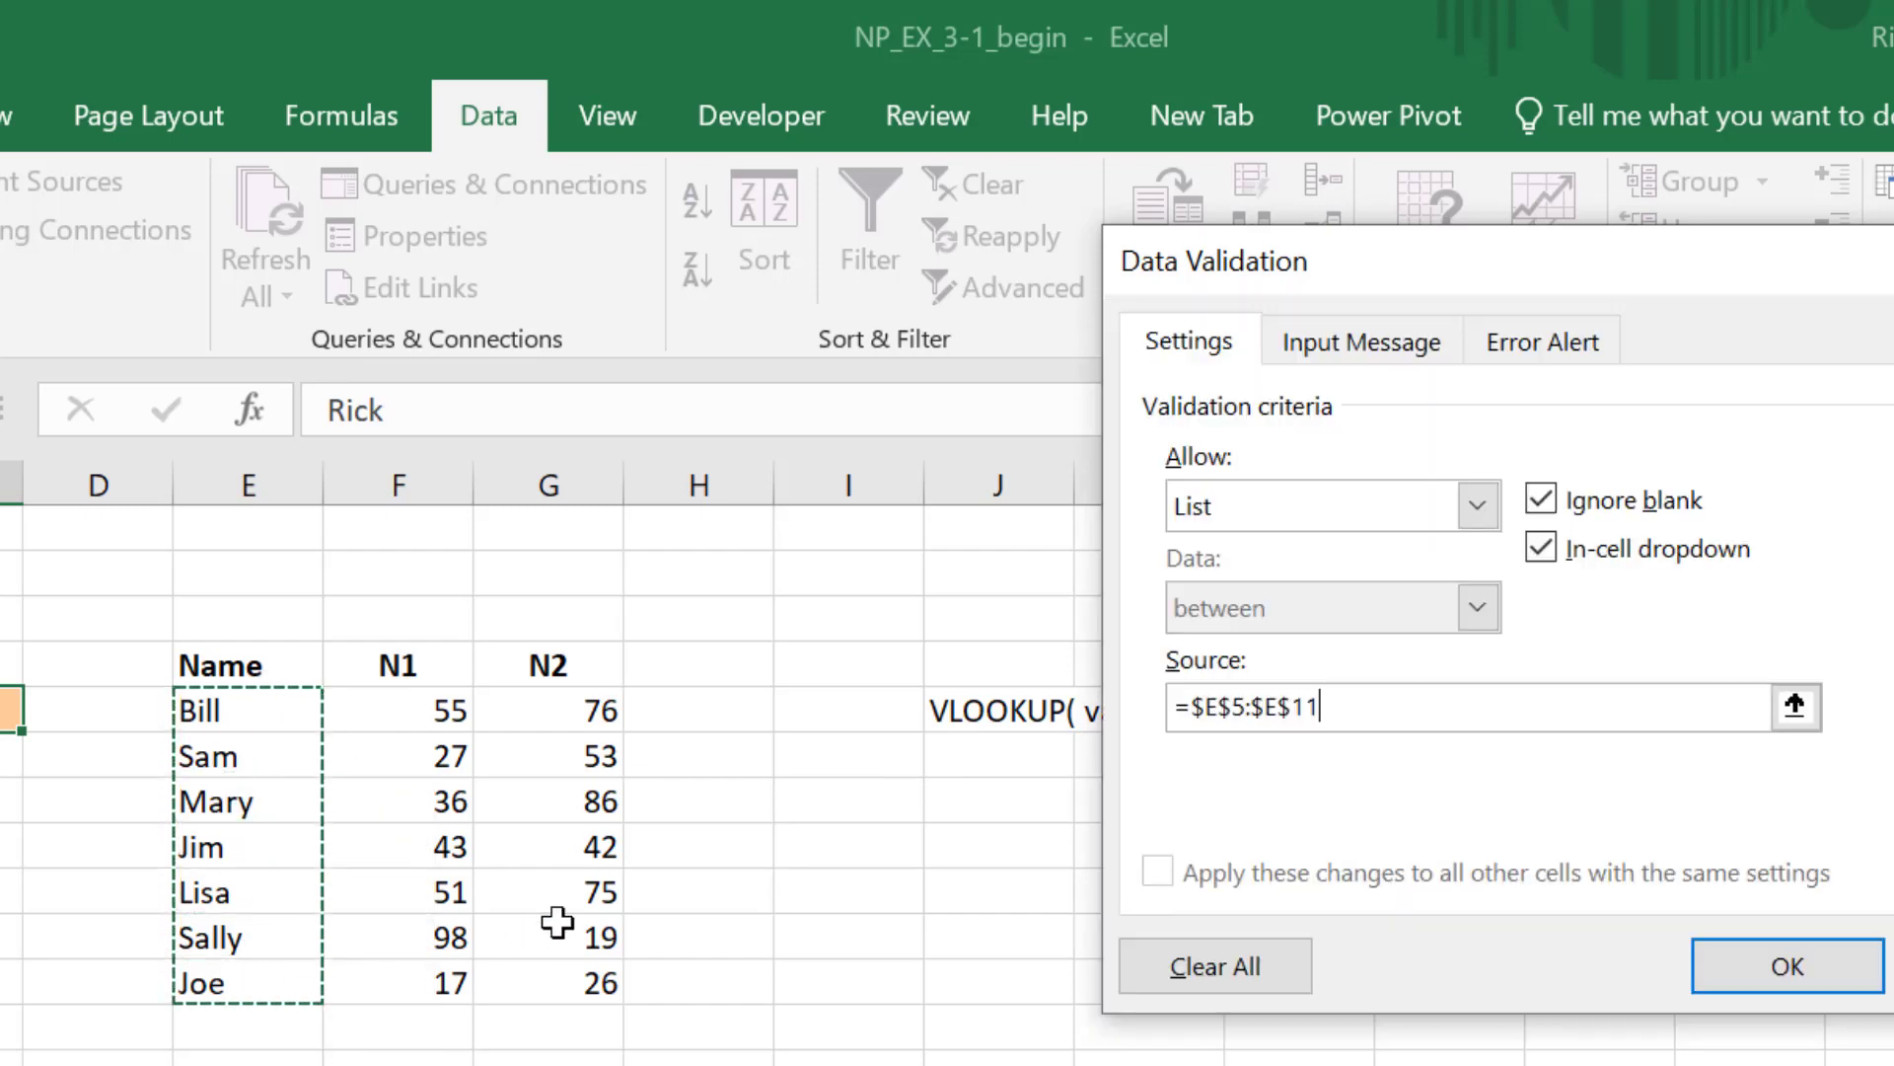
pyautogui.click(1798, 967)
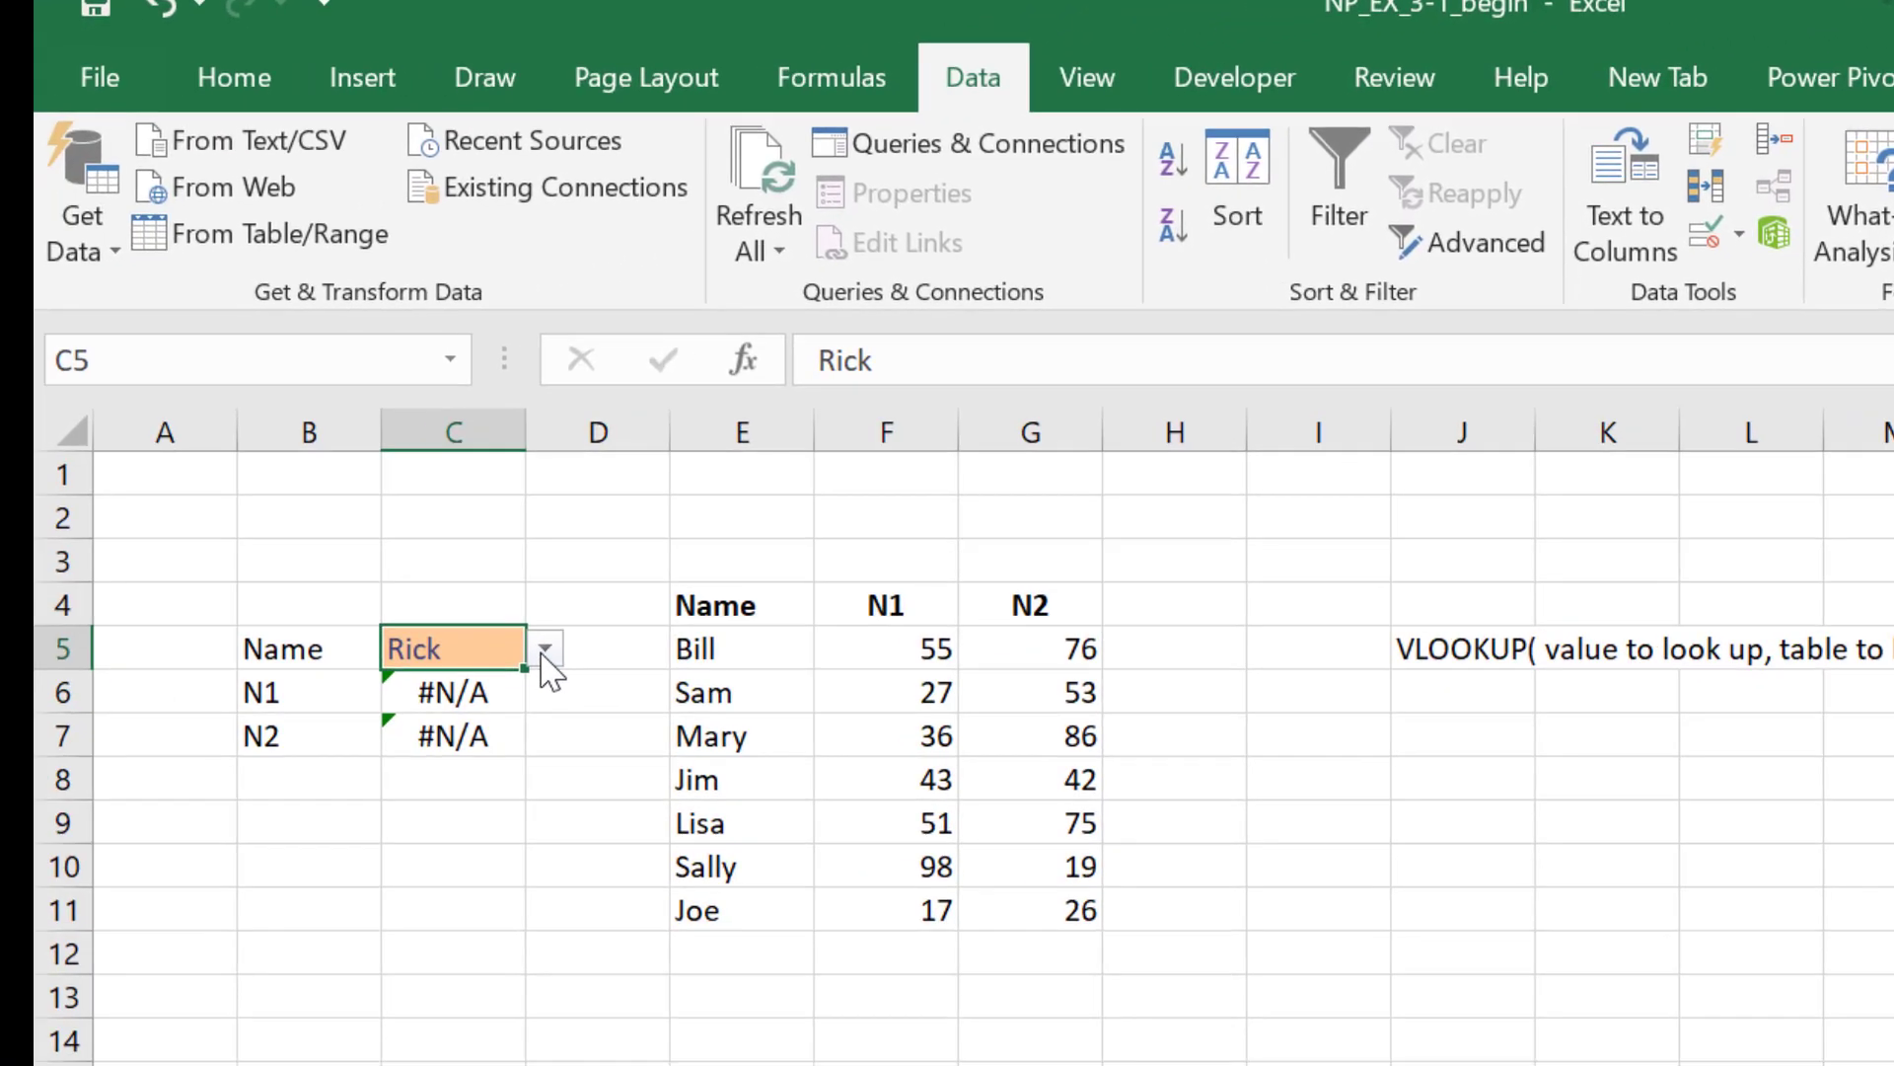
# Step: Set C5's validation error alert title to Invalid Name with the message Please choose a name from the list
pyautogui.click(47, 709)
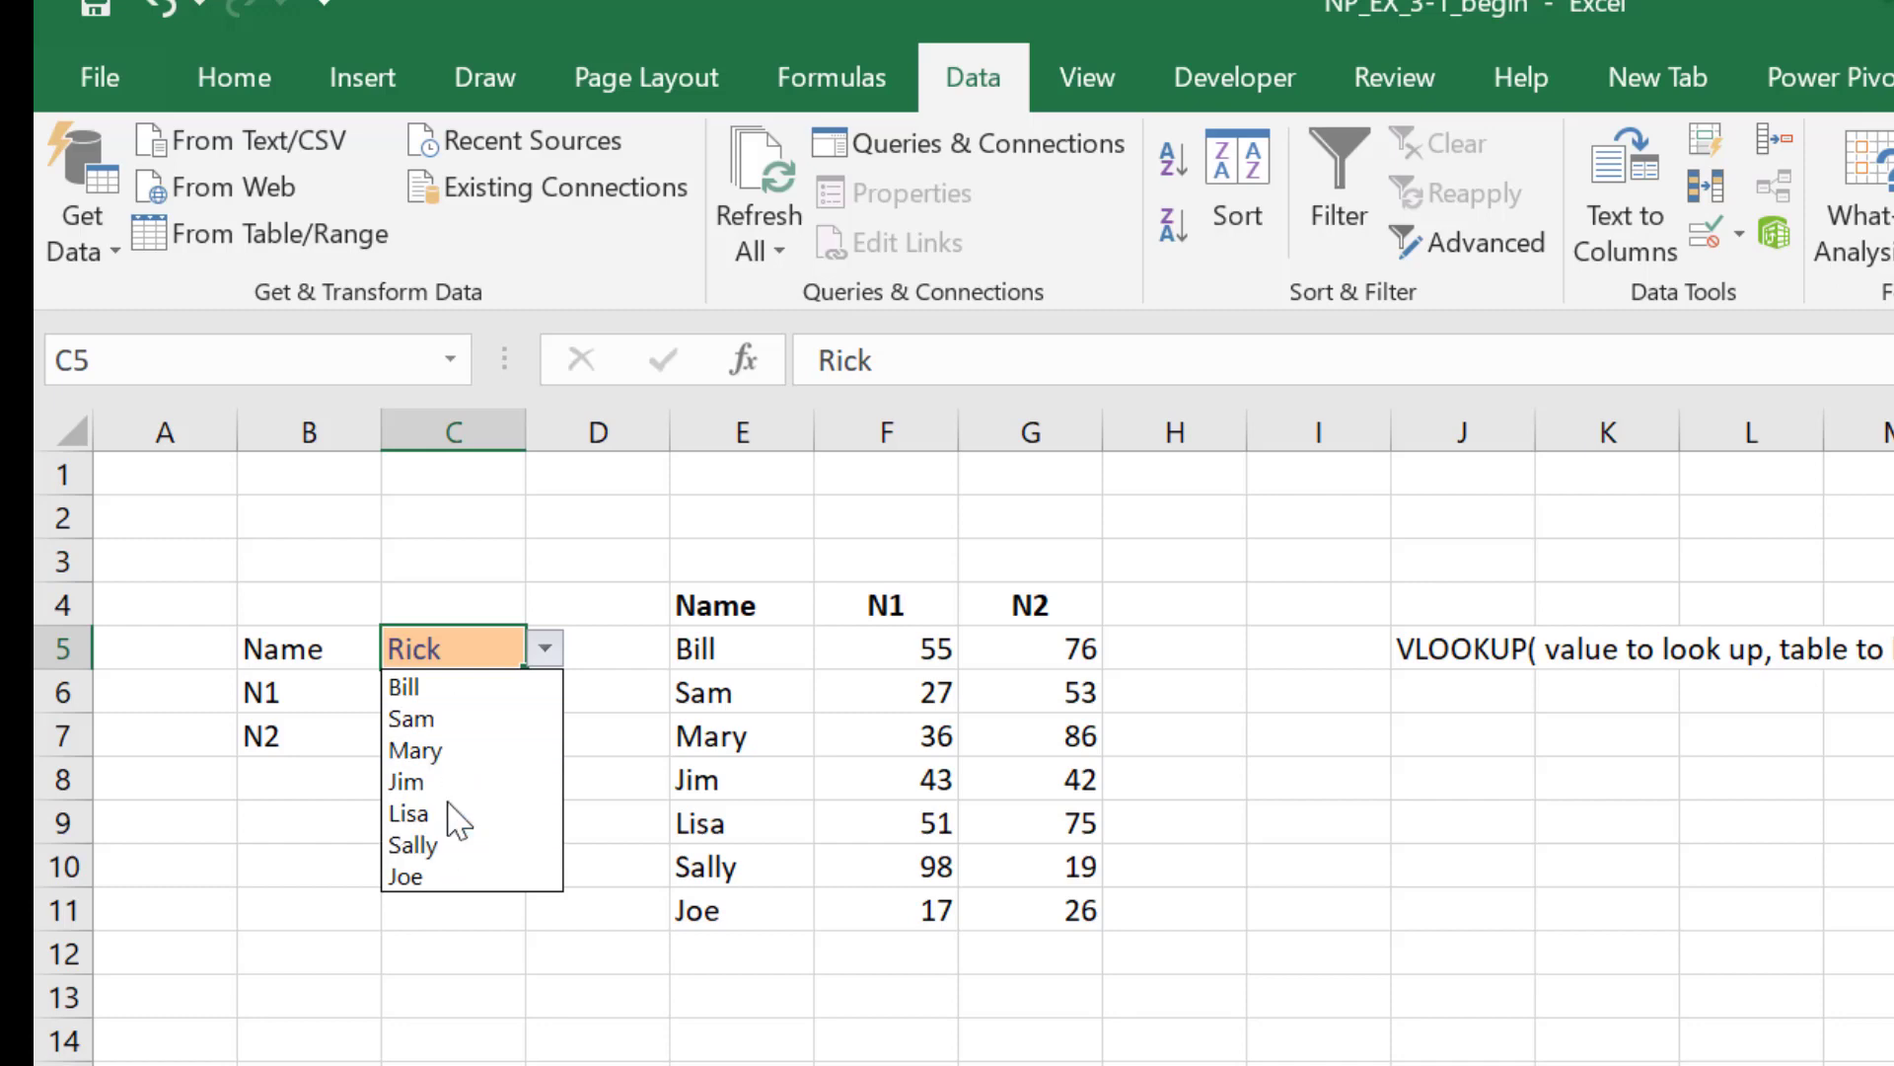
pyautogui.click(493, 648)
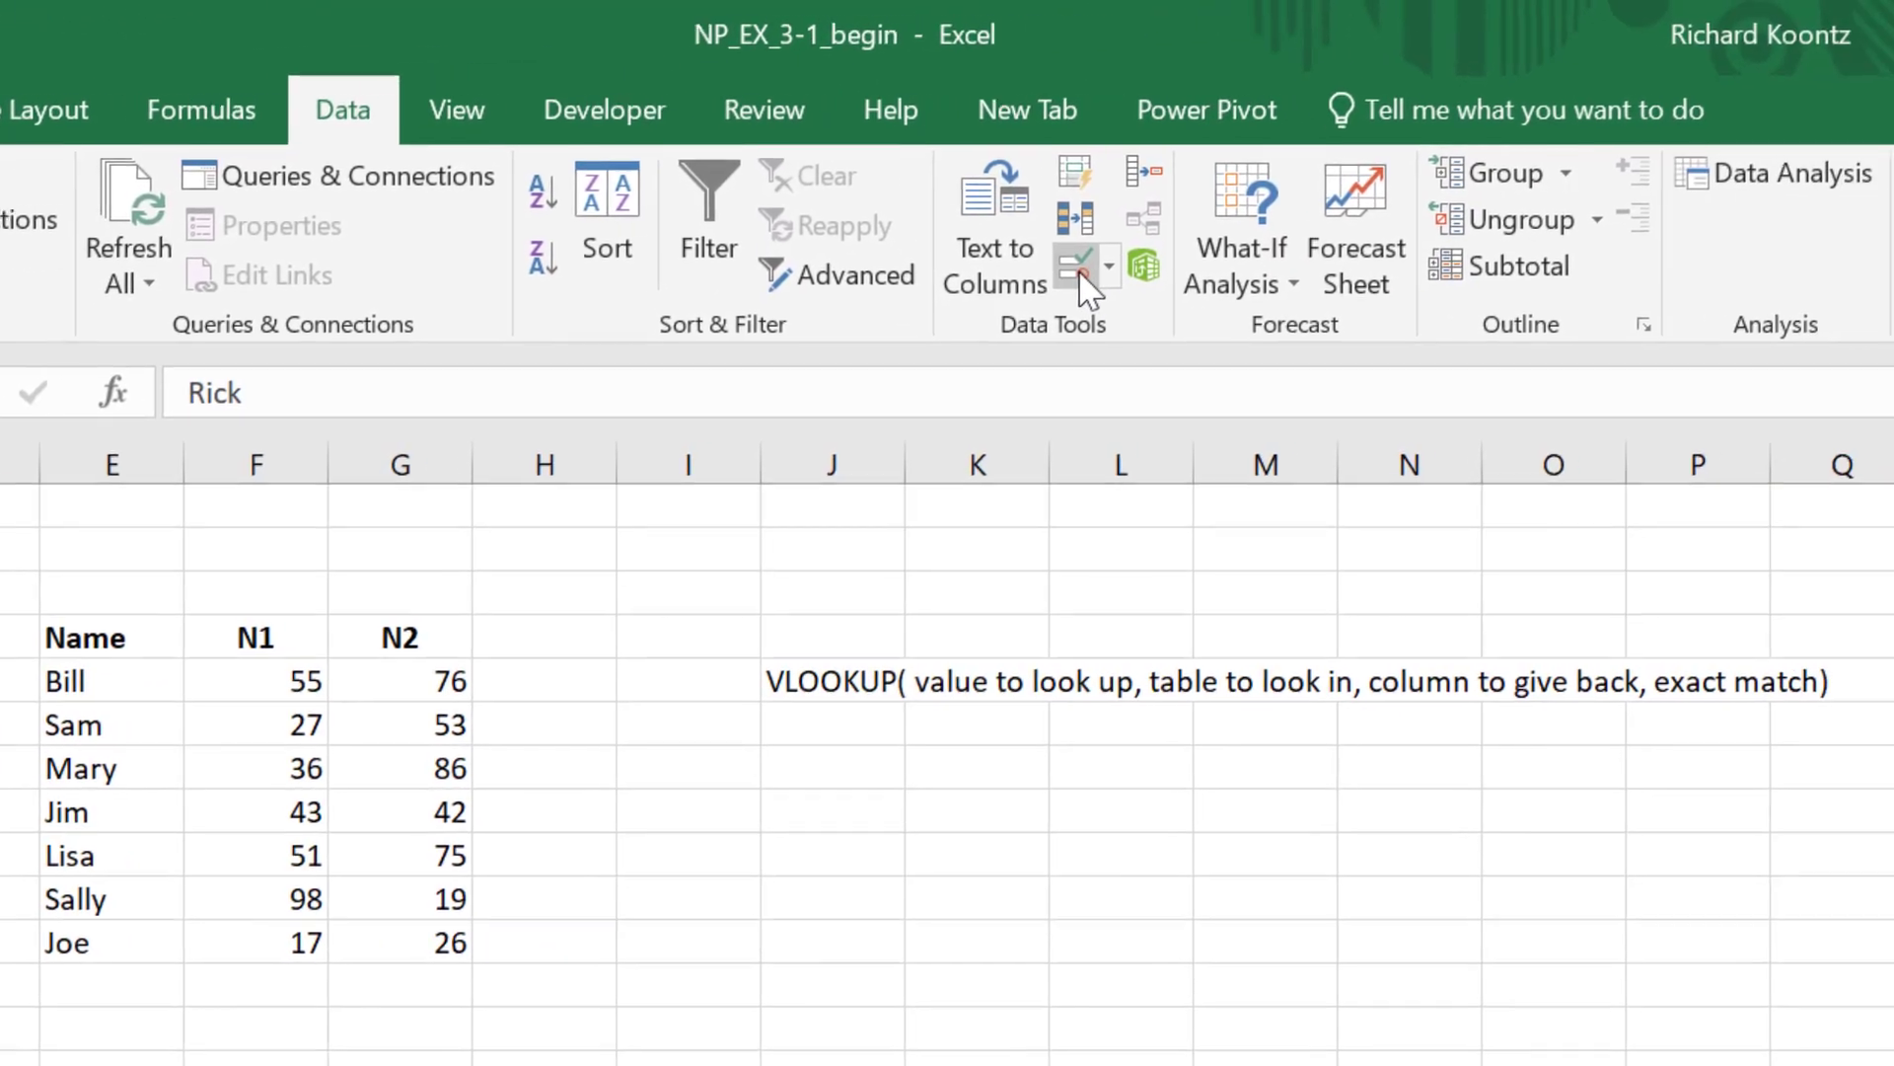
pyautogui.click(1539, 247)
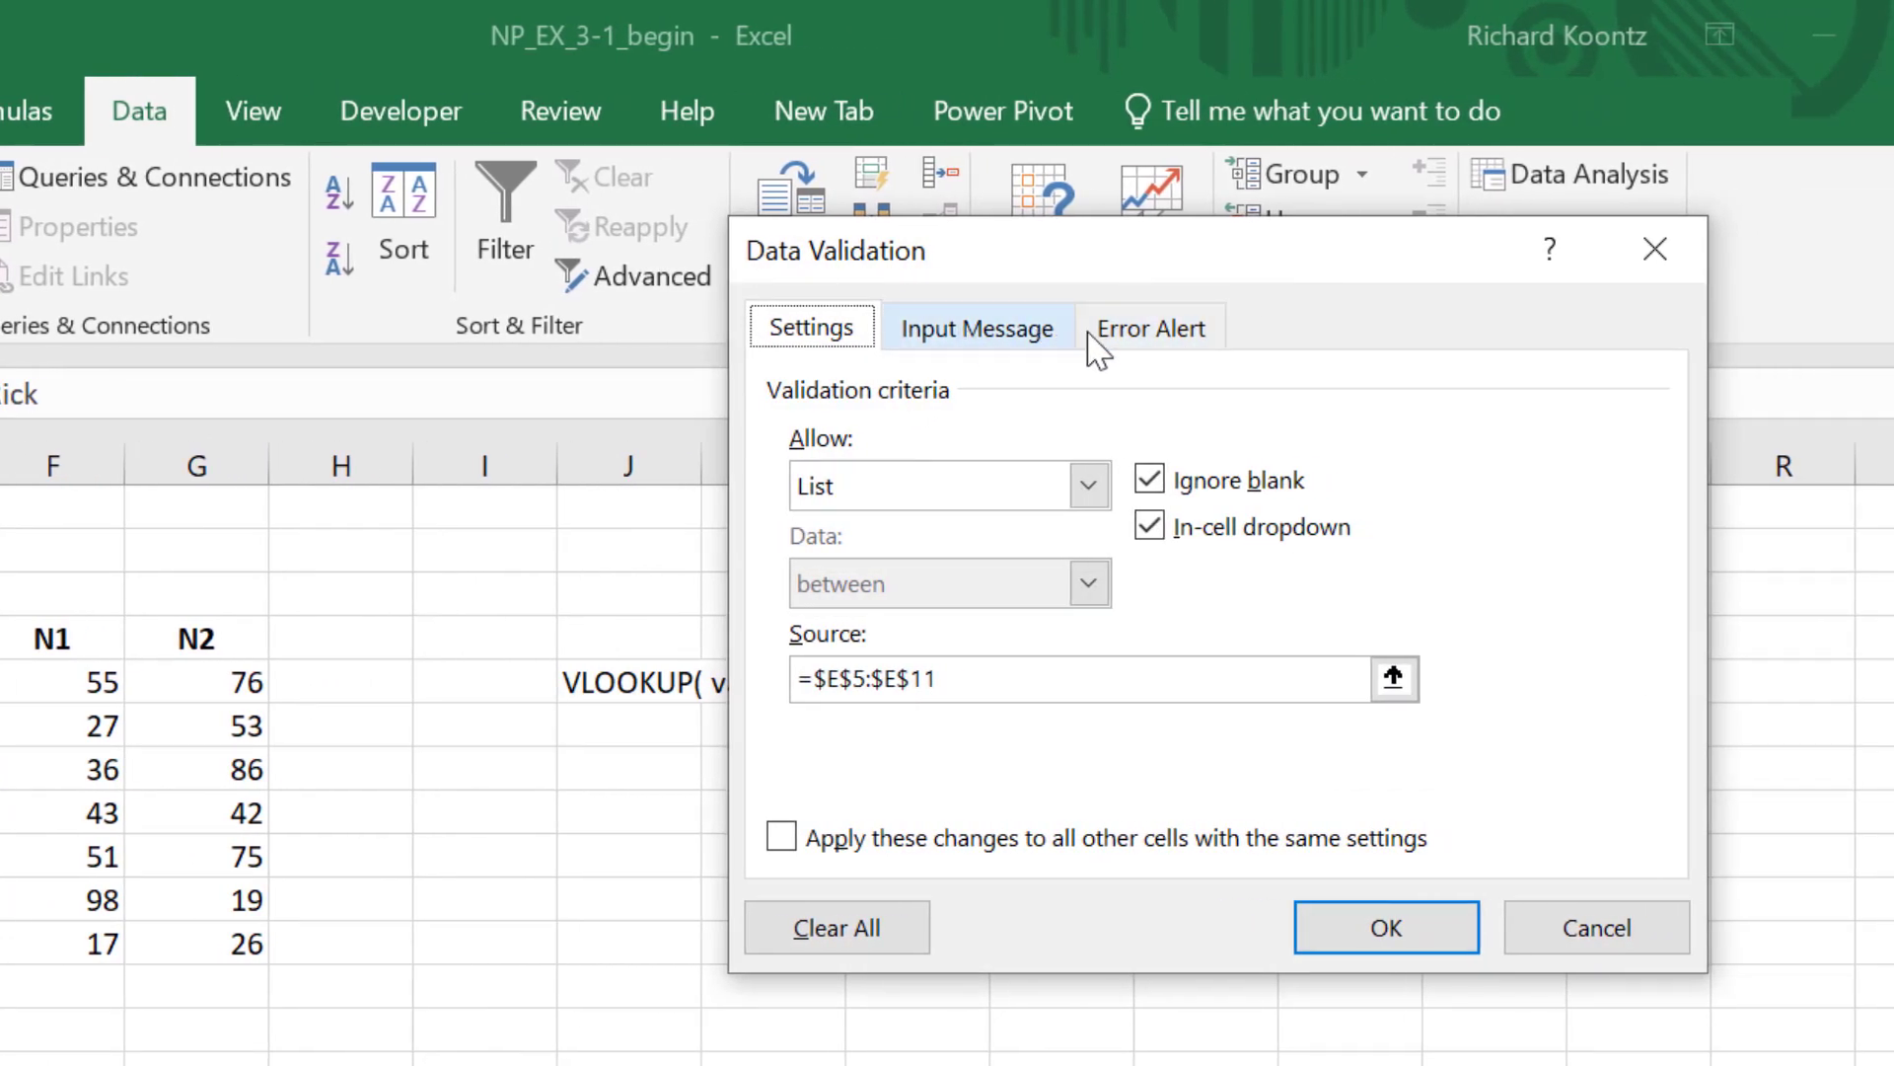
pyautogui.click(1167, 340)
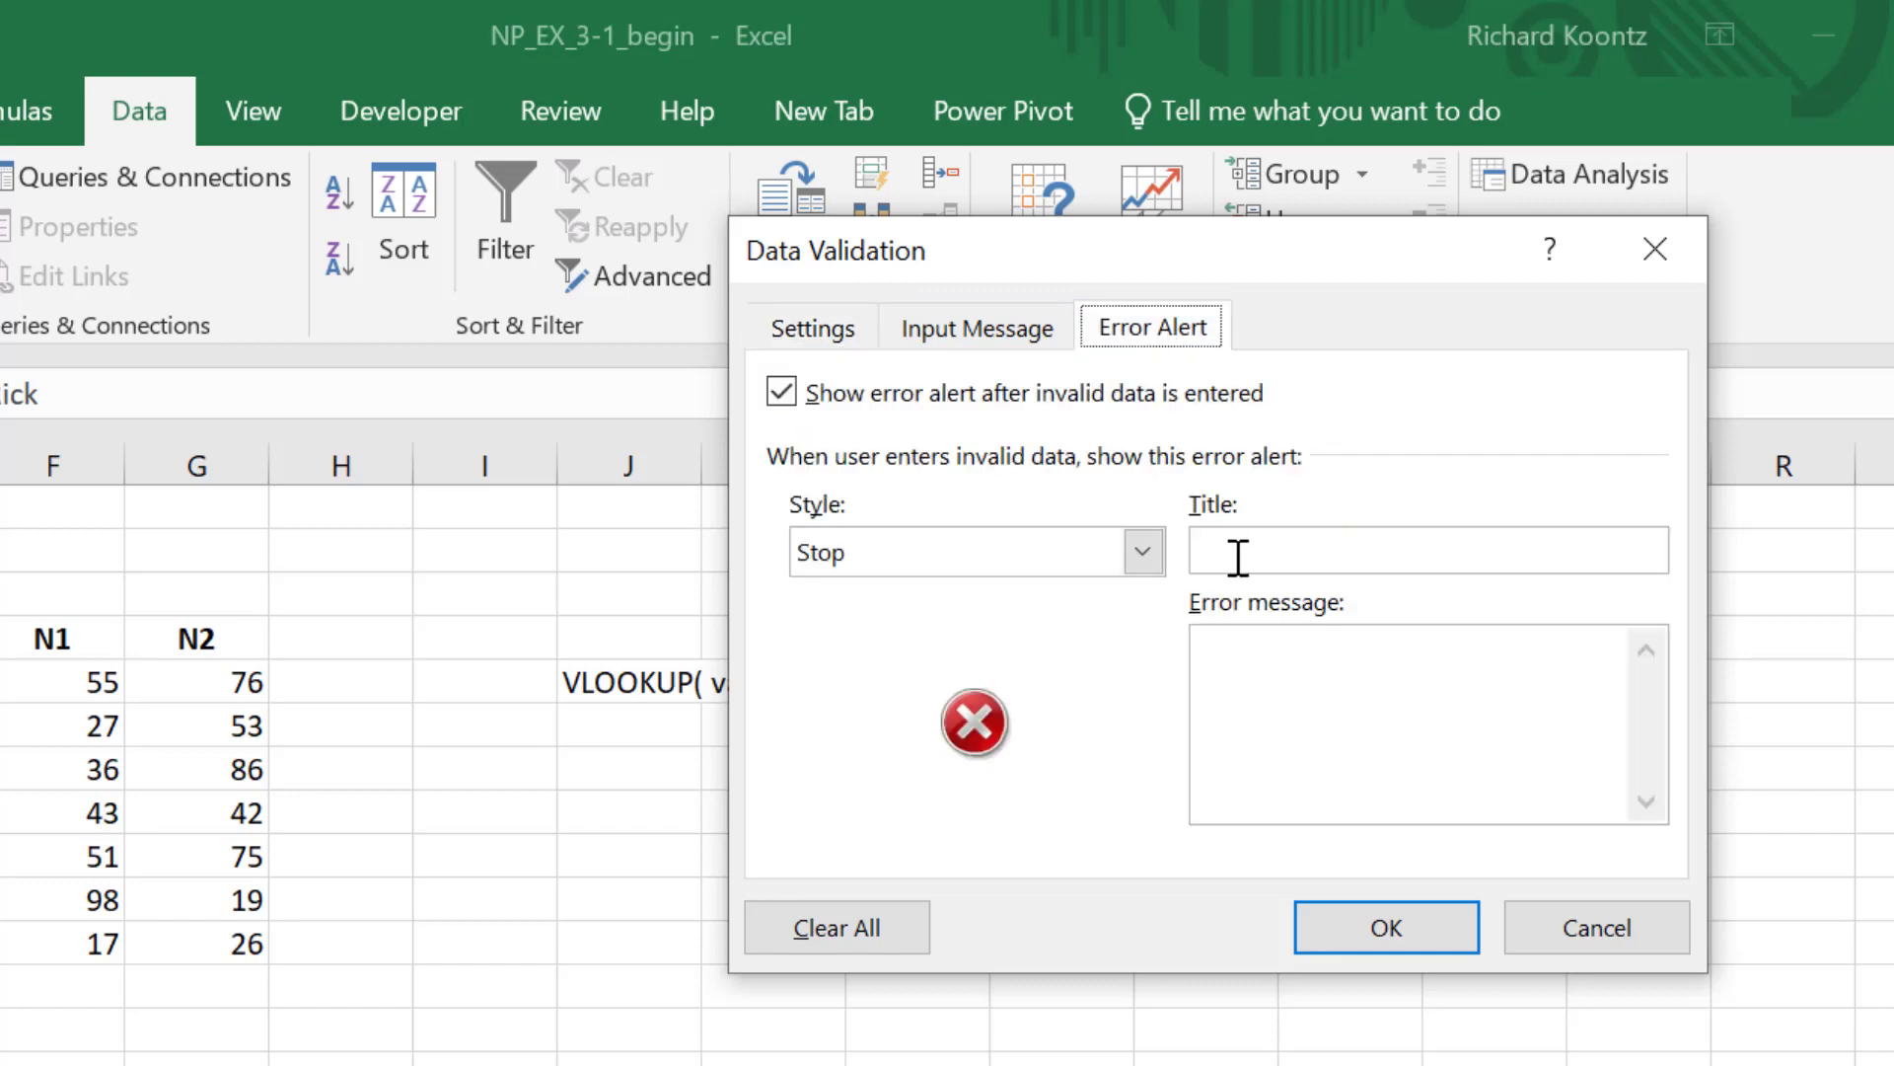
pyautogui.click(1211, 540)
pyautogui.write('Invalid Name')
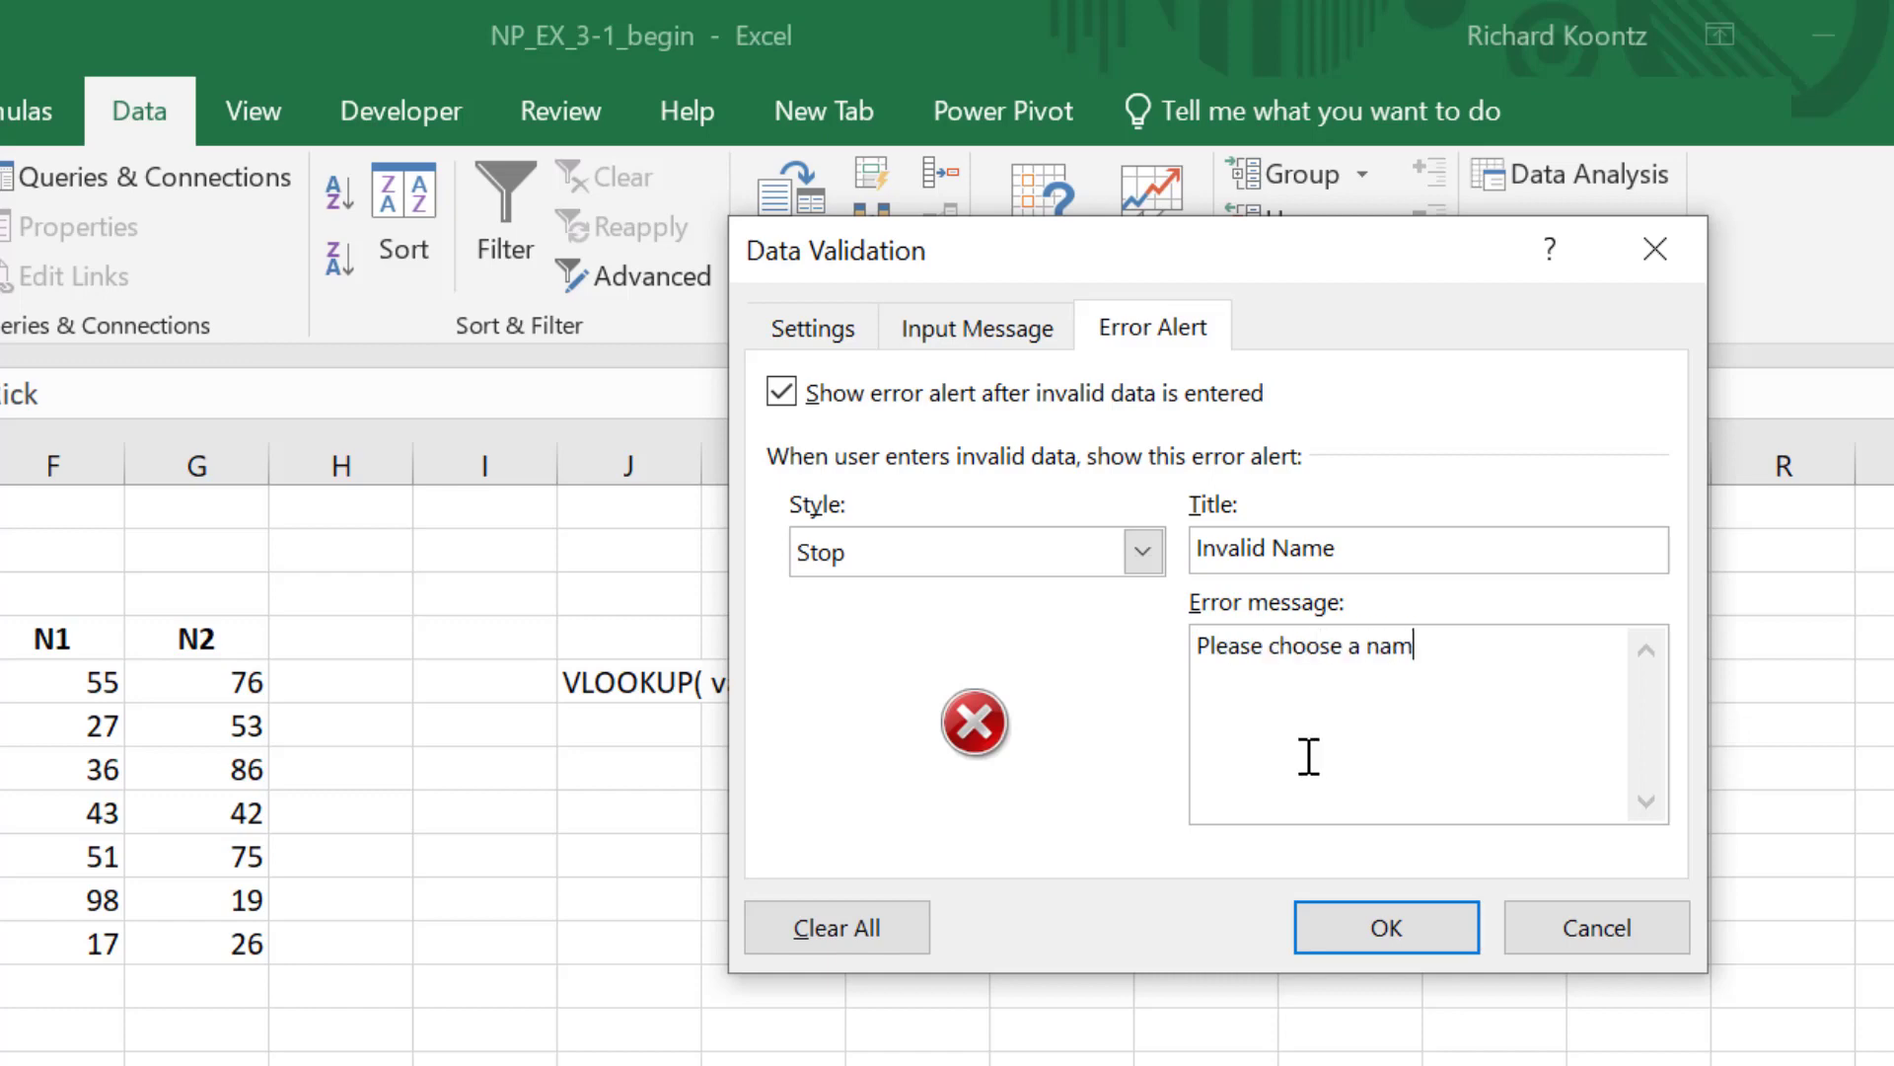
pyautogui.write('e from the list')
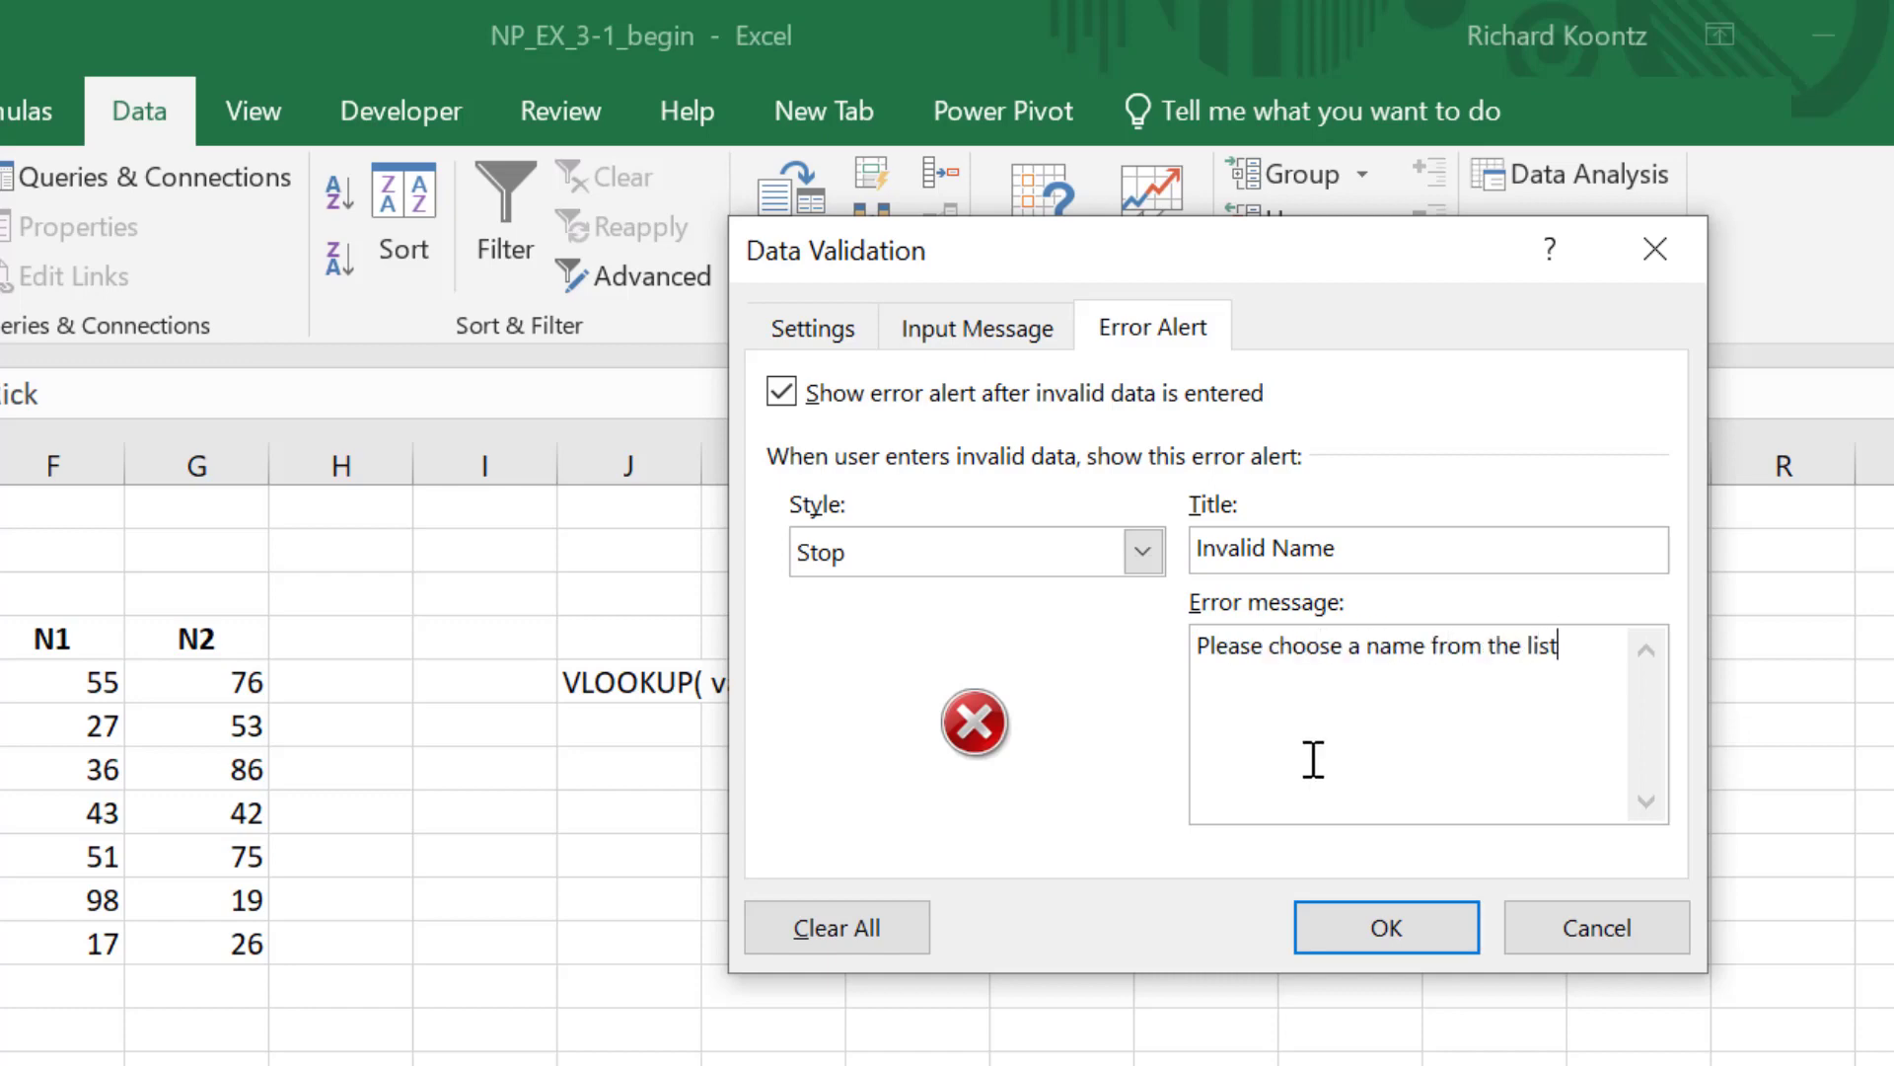
pyautogui.click(1420, 942)
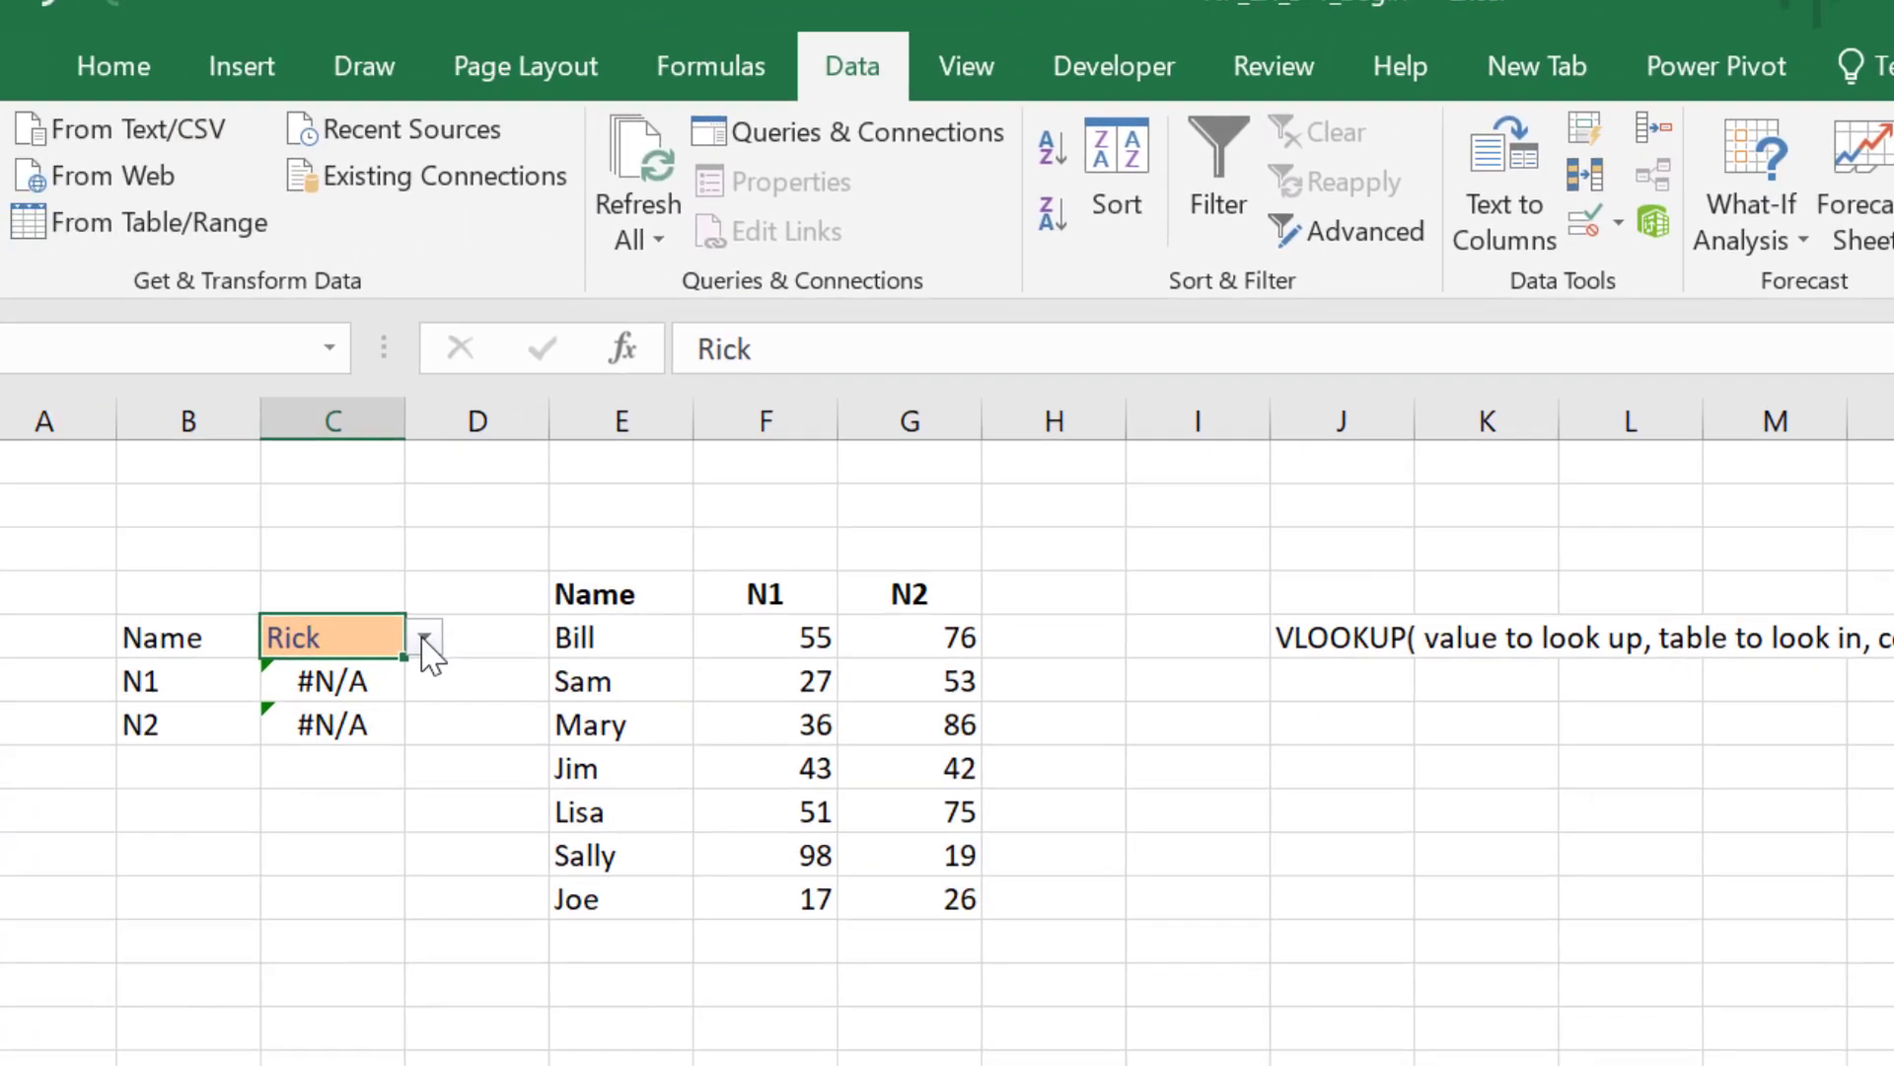
# Step: Try to enter Benjamin in C5 to test the validation, then cancel the entry
pyautogui.click(511, 630)
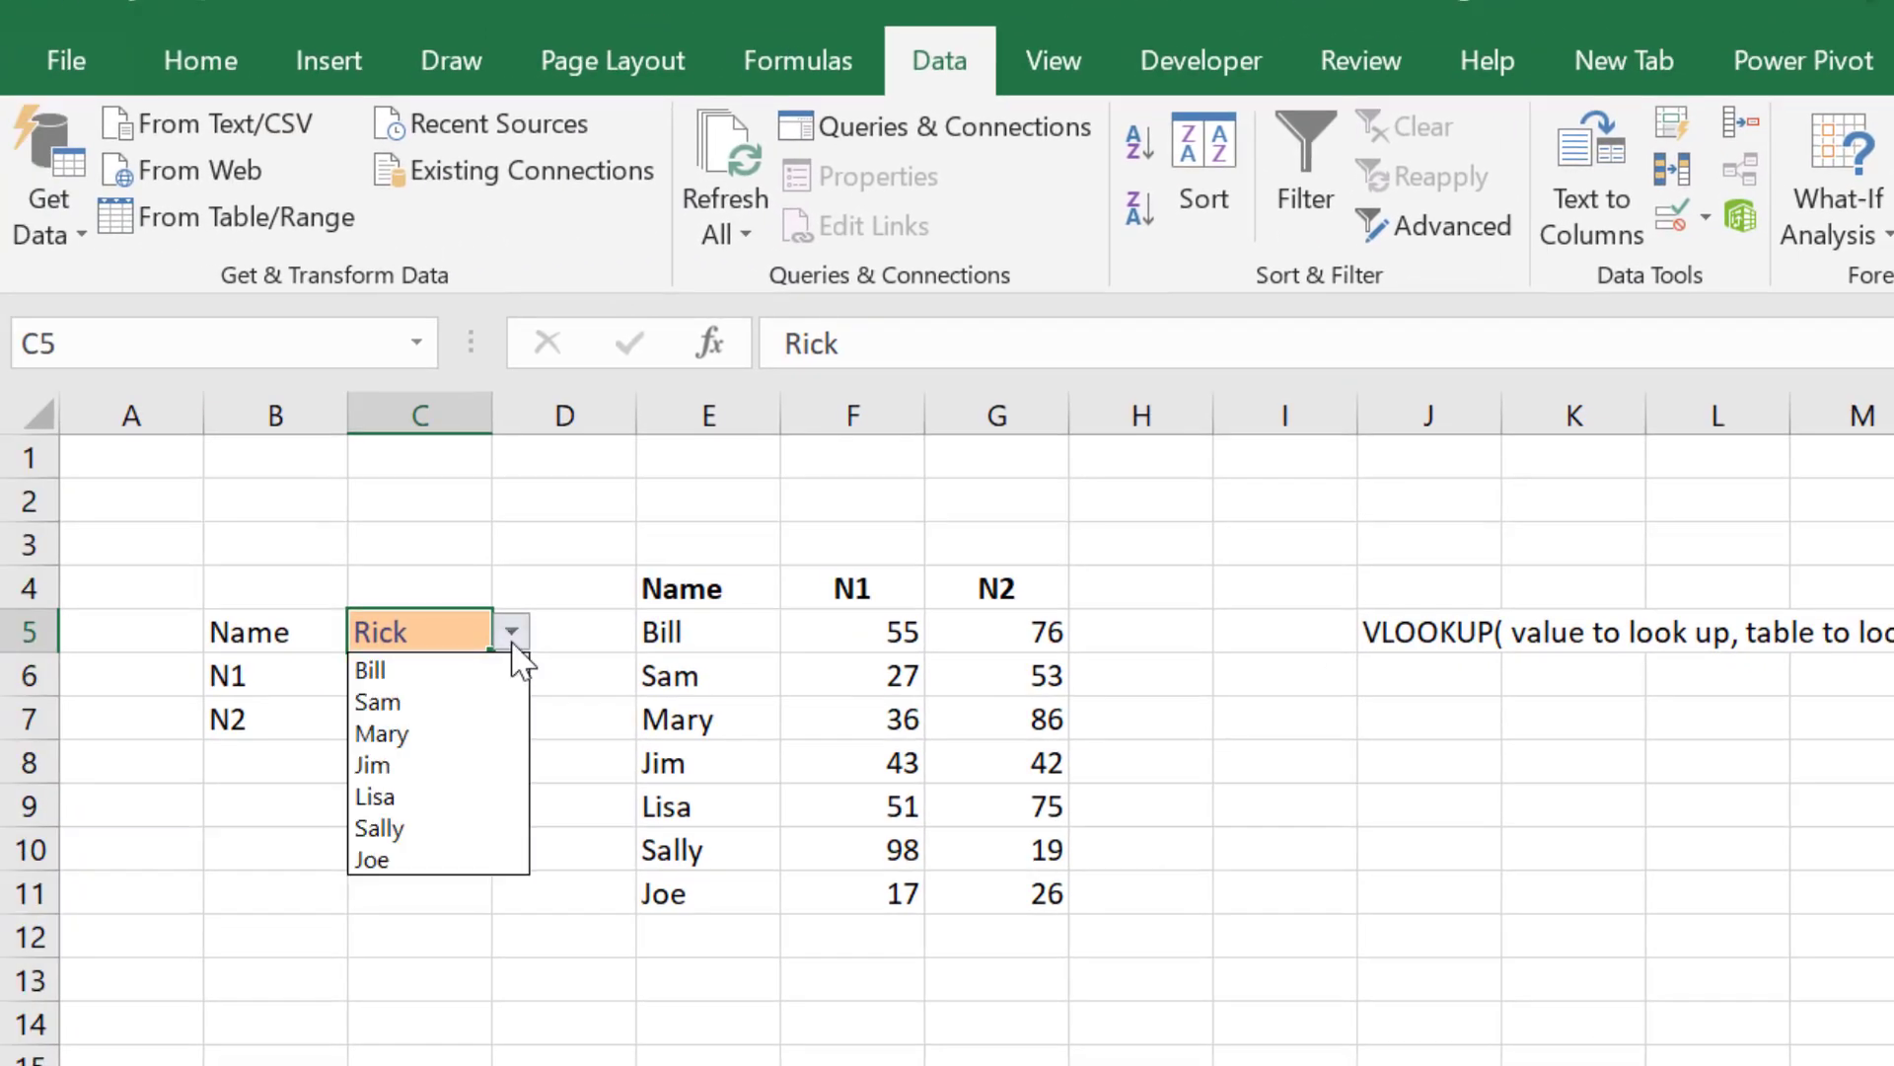
pyautogui.click(443, 632)
pyautogui.doubleClick(443, 632)
pyautogui.moveTo(443, 632); pyautogui.dragTo(340, 641)
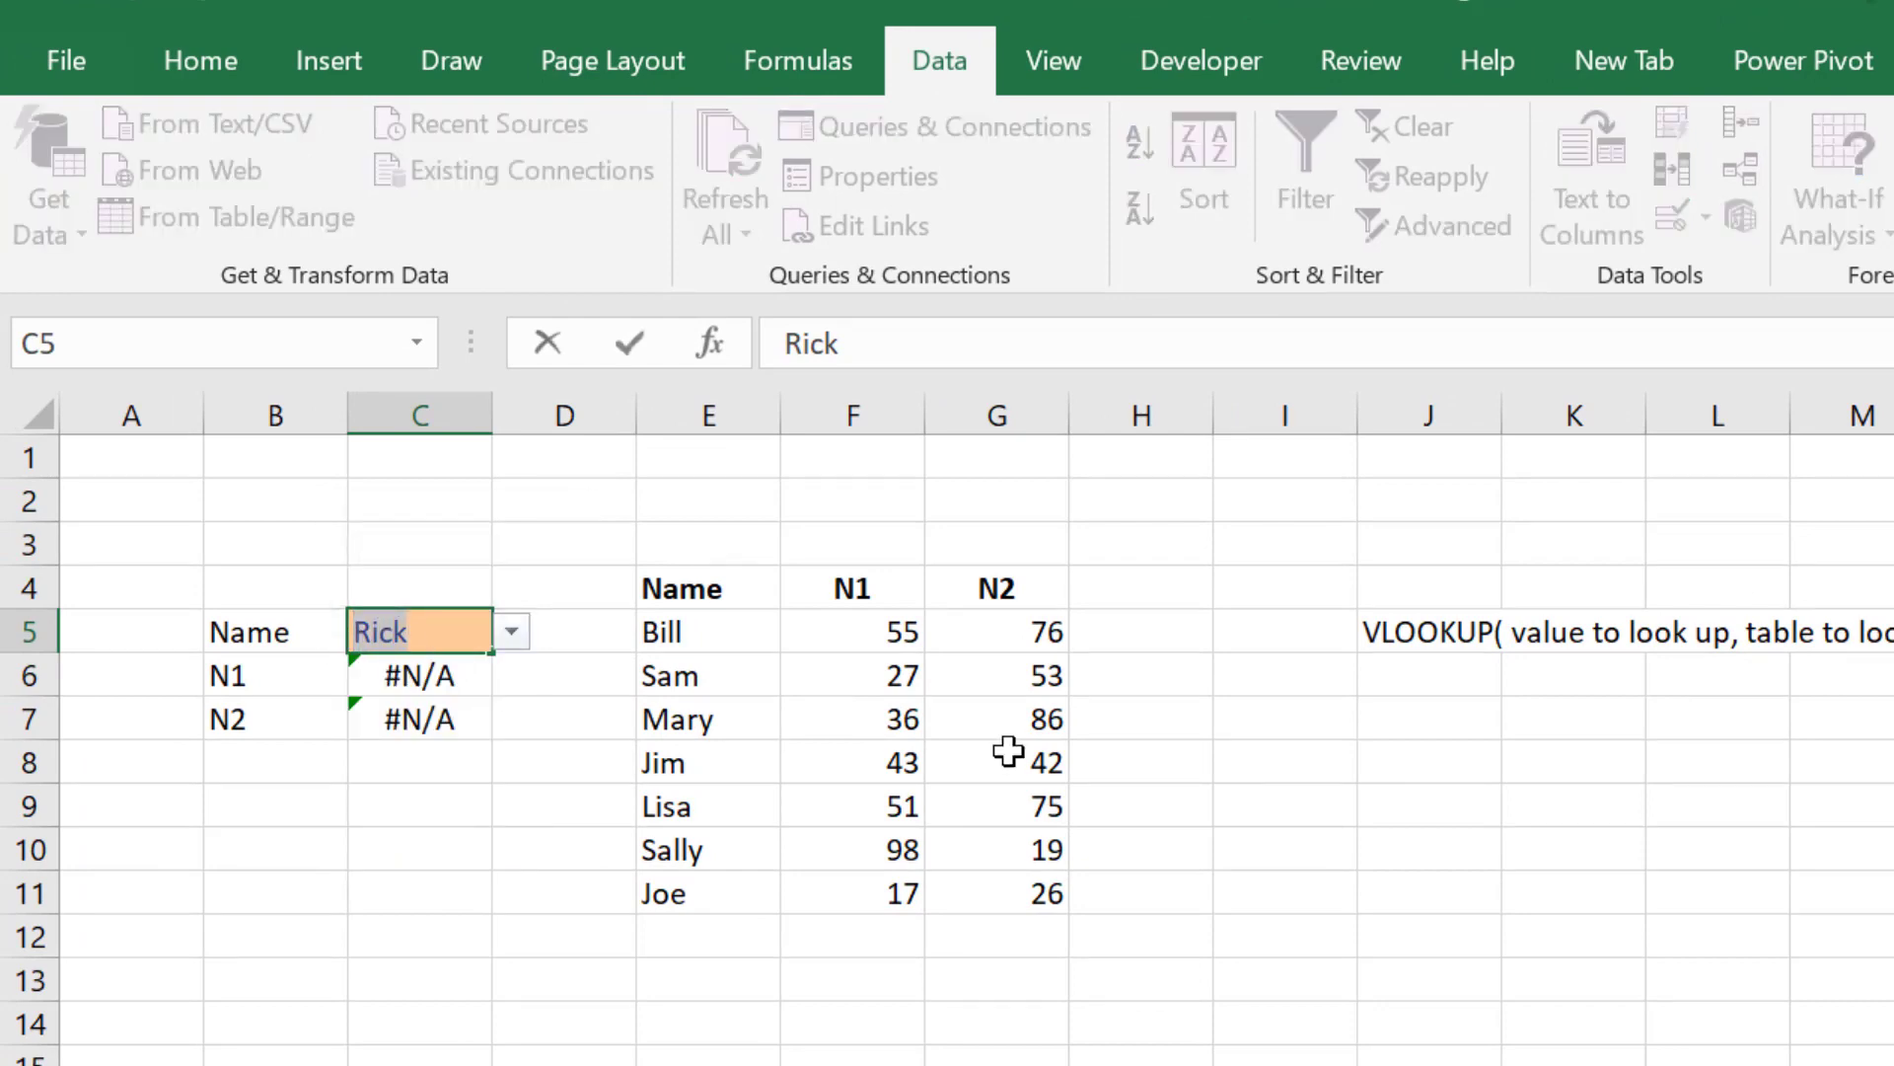
pyautogui.write('Ben')
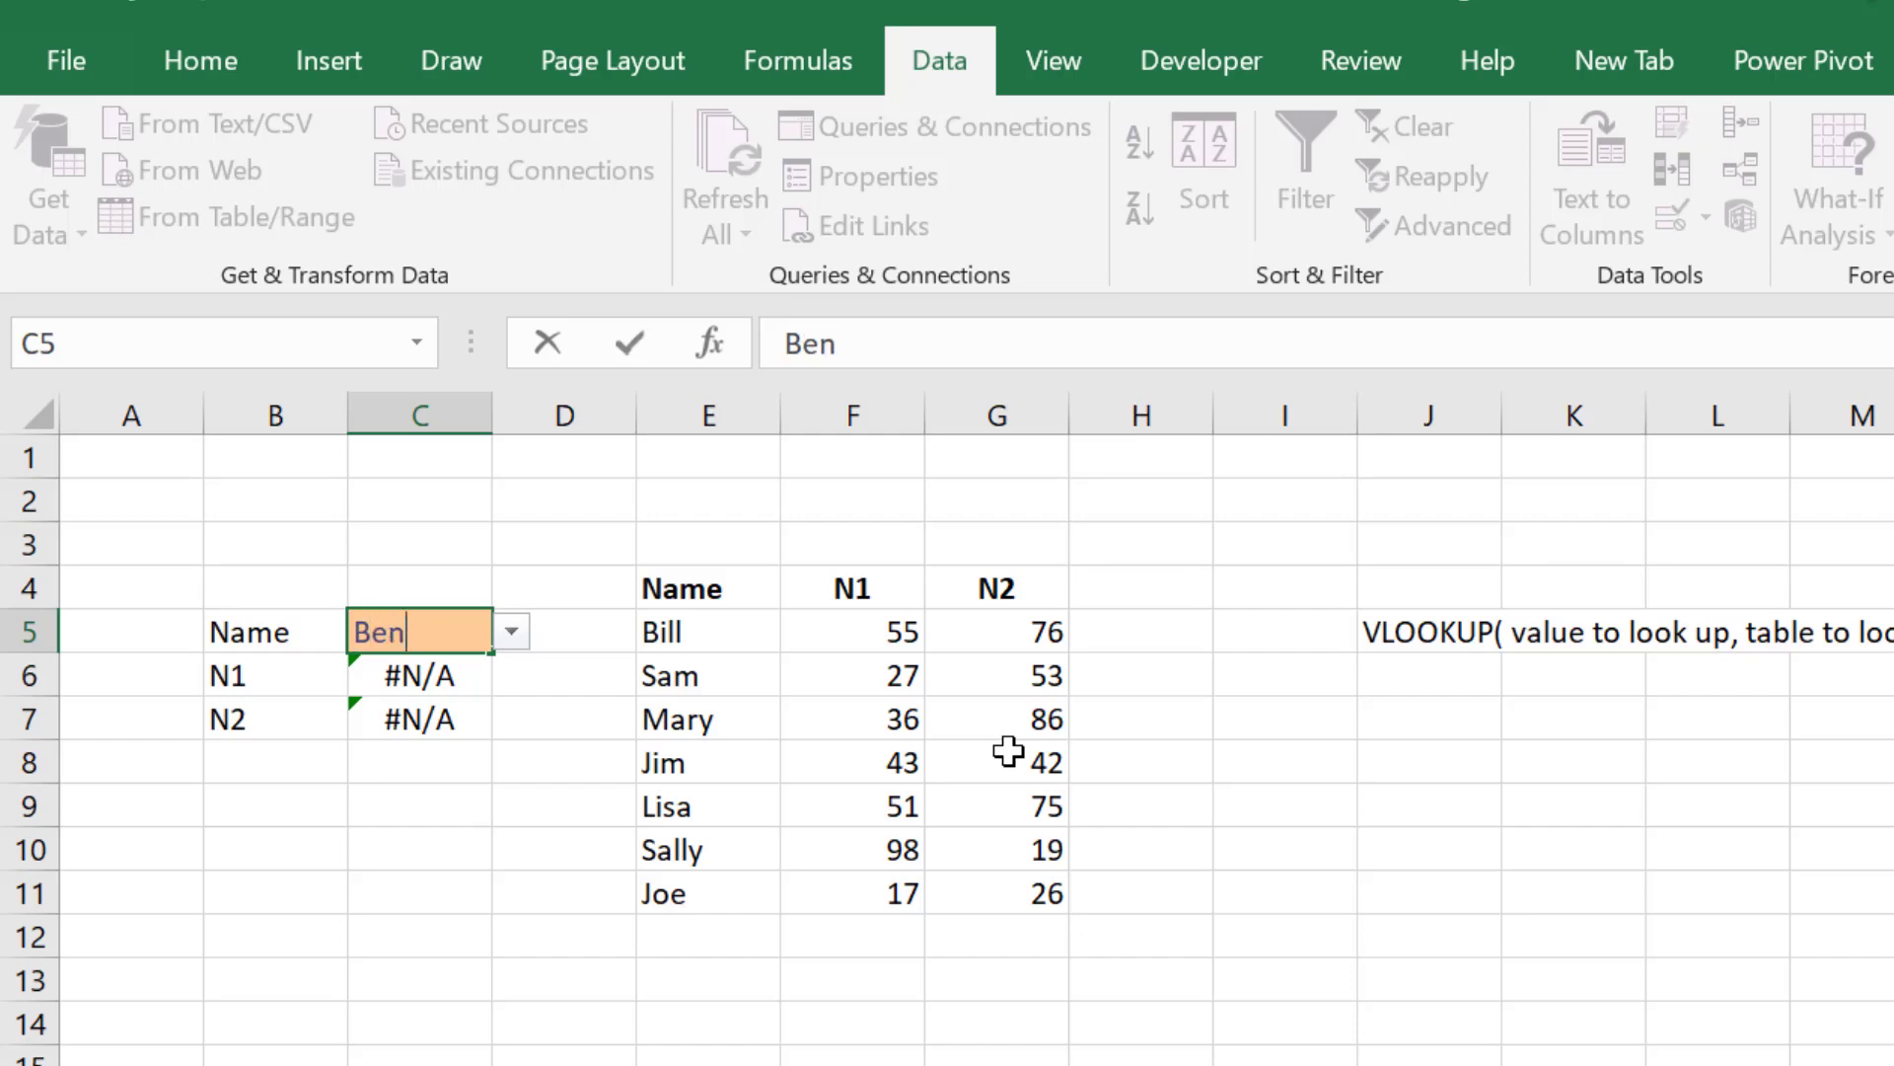
pyautogui.write('jamin')
pyautogui.press('Return')
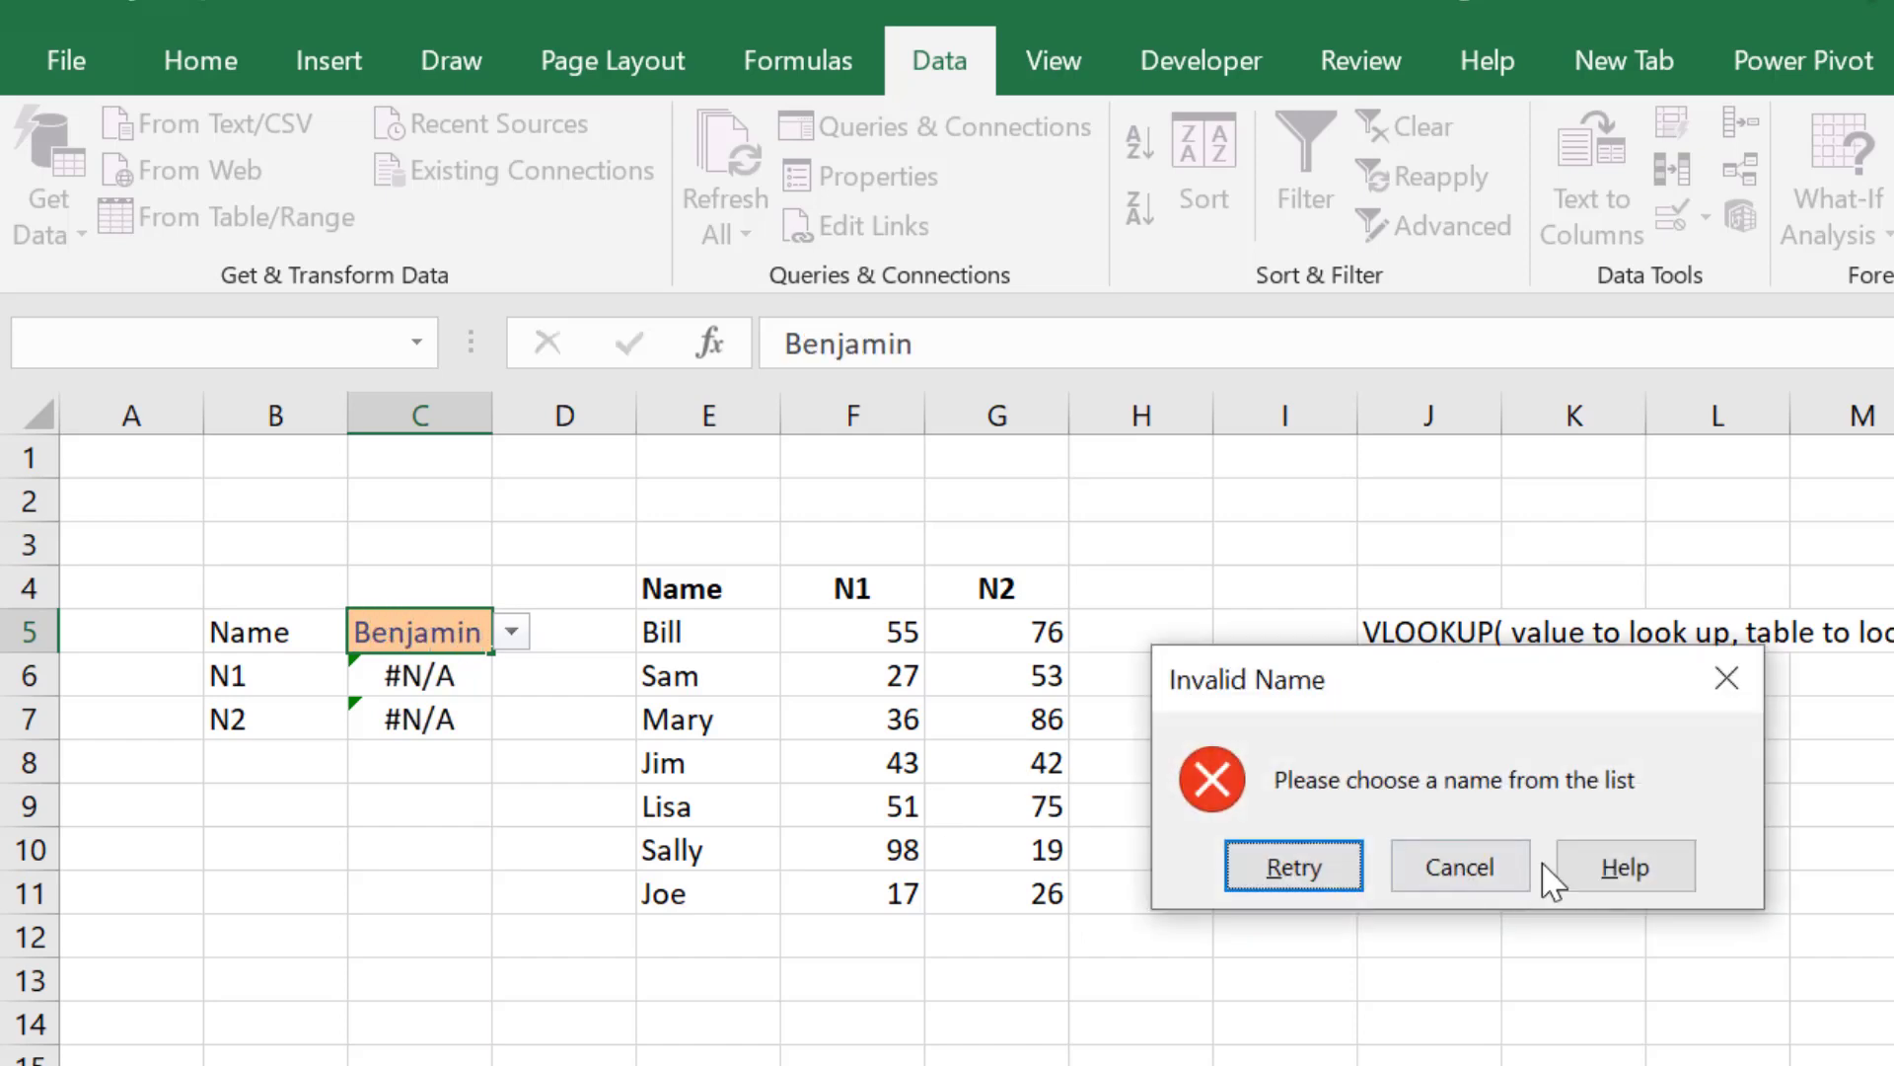
pyautogui.click(1340, 881)
pyautogui.click(515, 633)
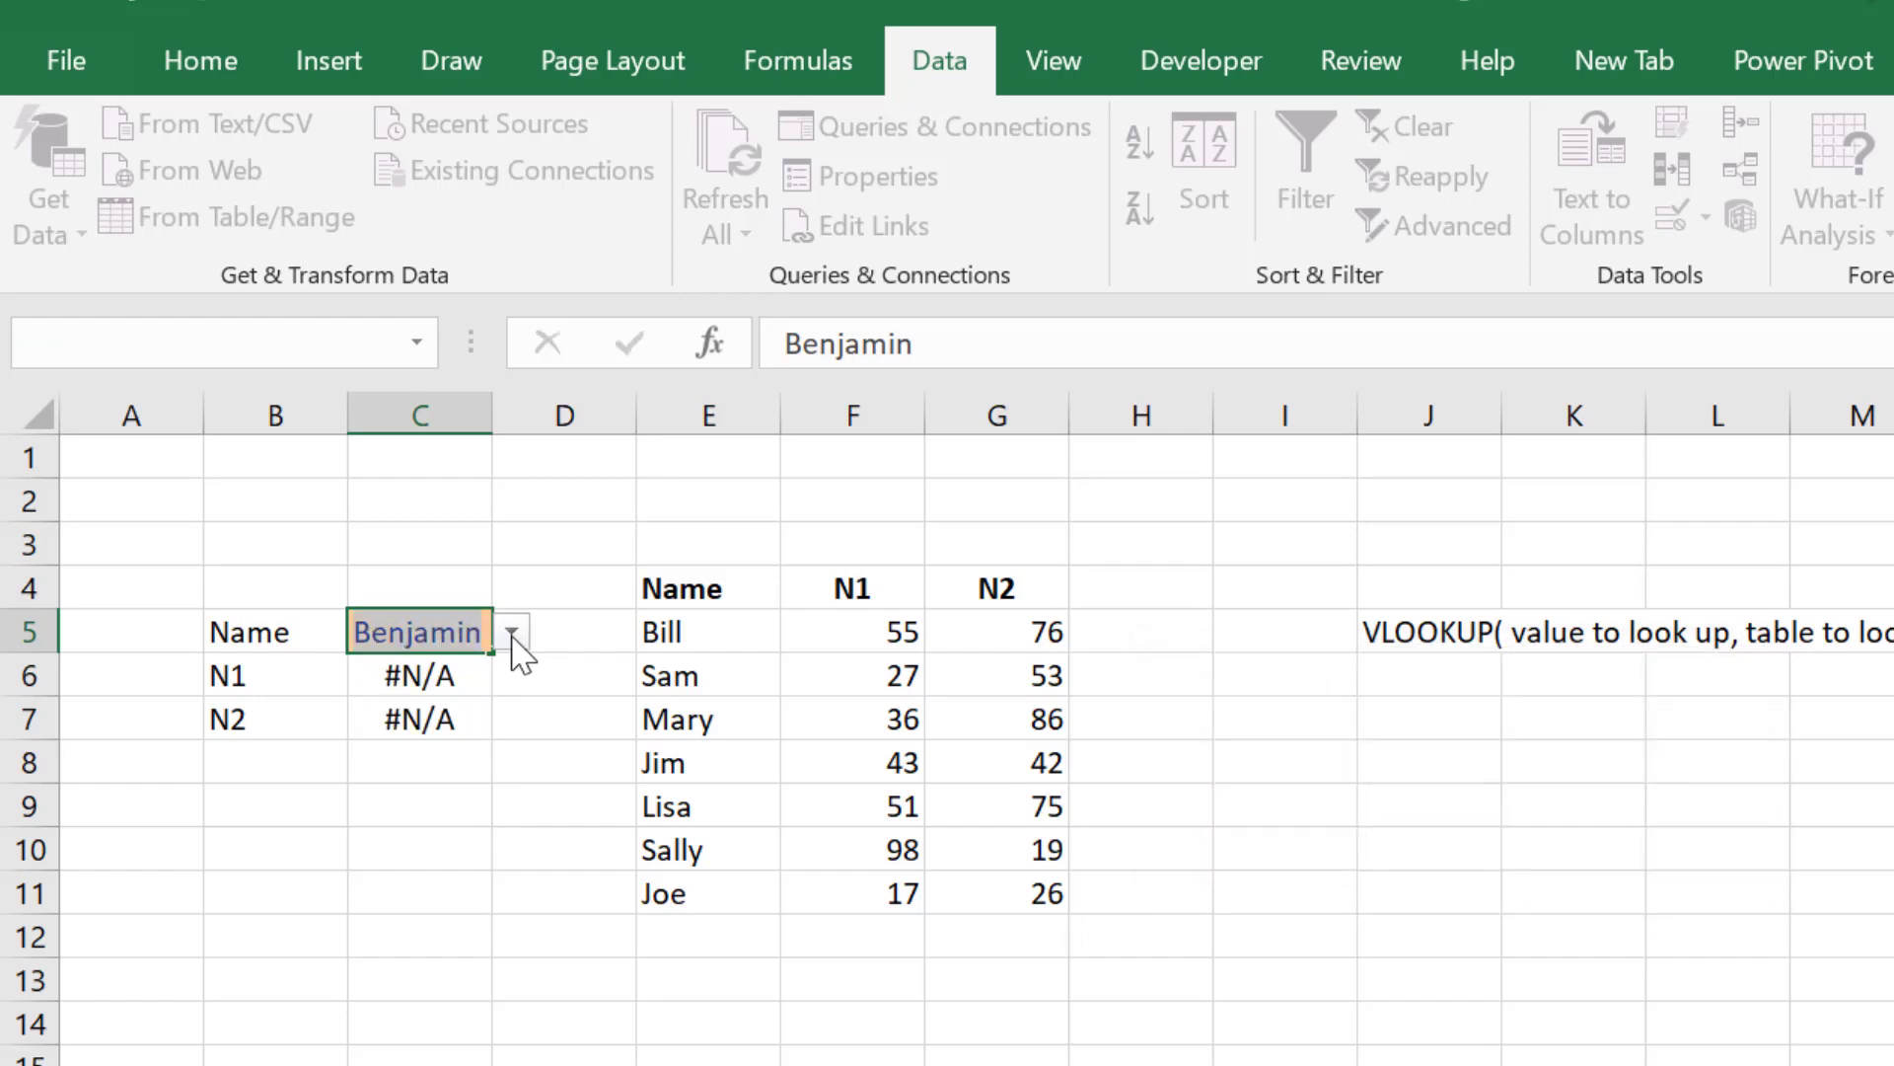
pyautogui.click(1459, 867)
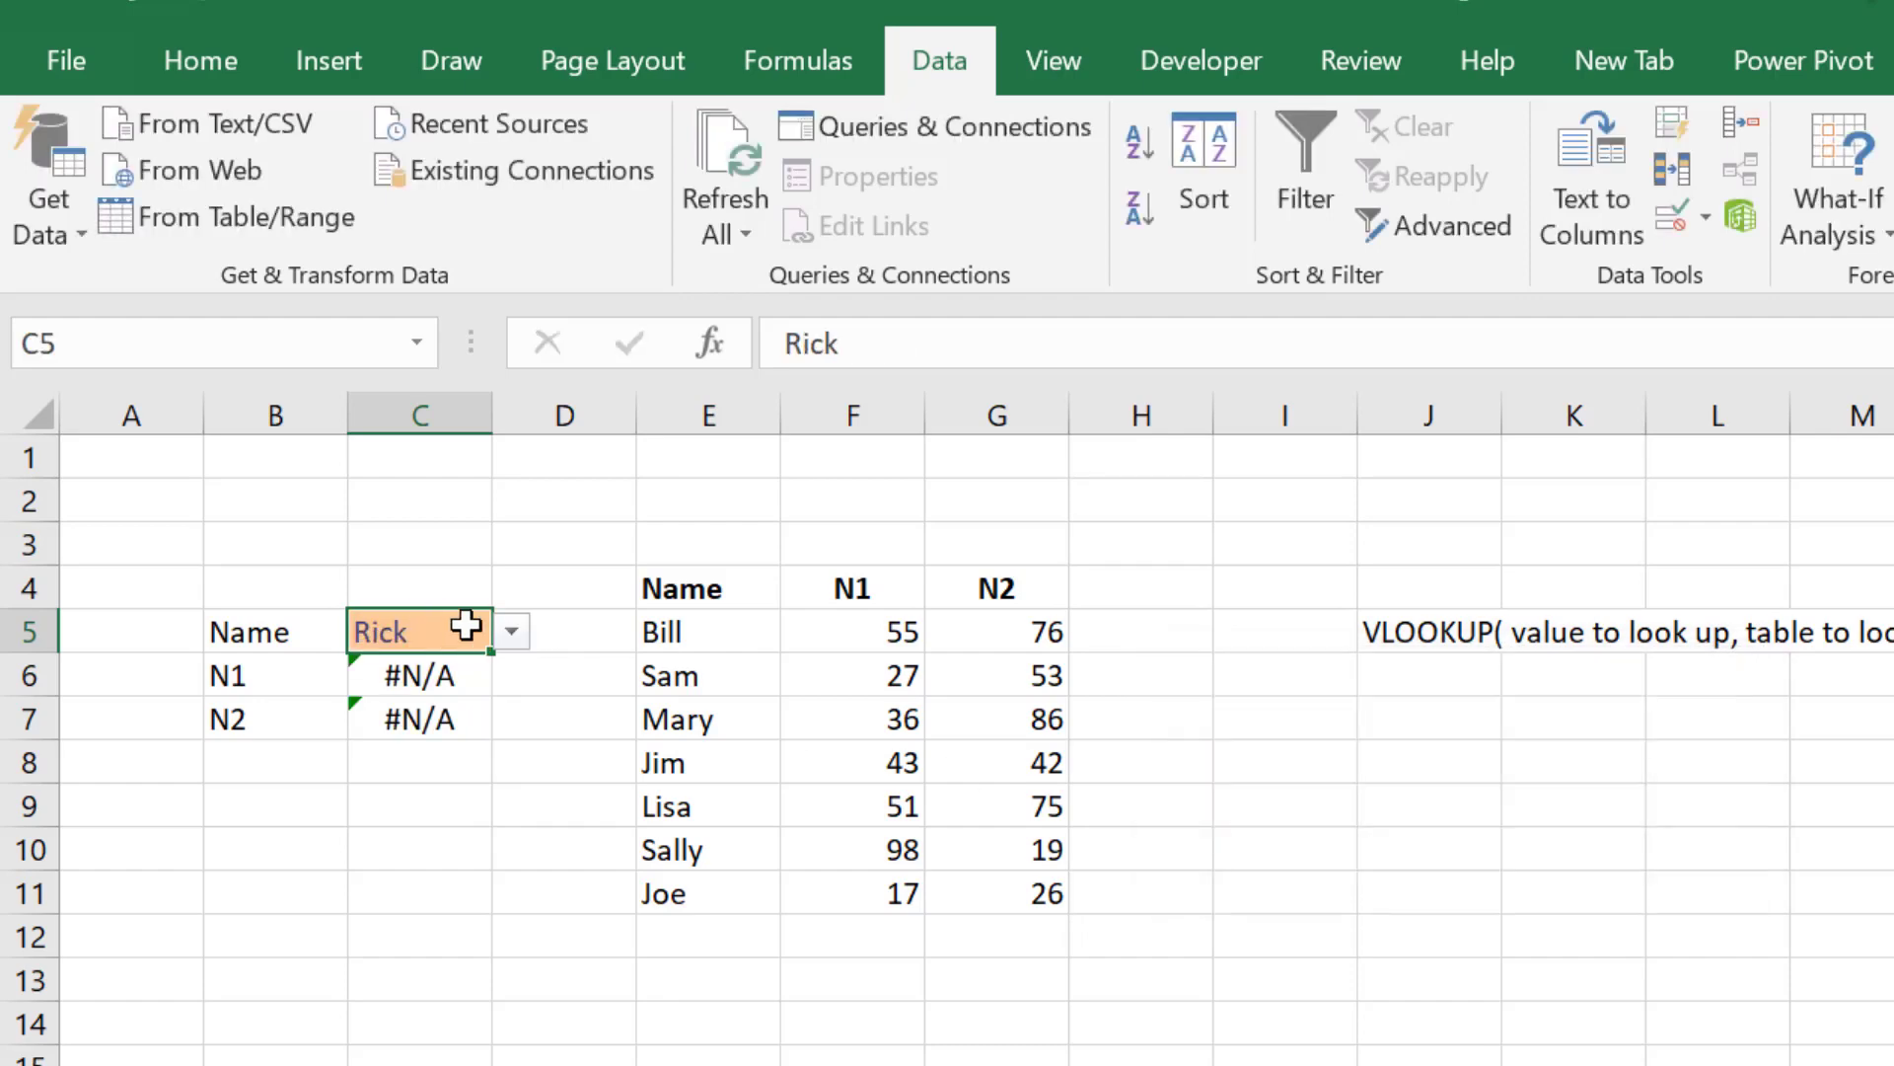
# Step: Pick Sally and then Sam from C5's dropdown list of names
pyautogui.click(512, 632)
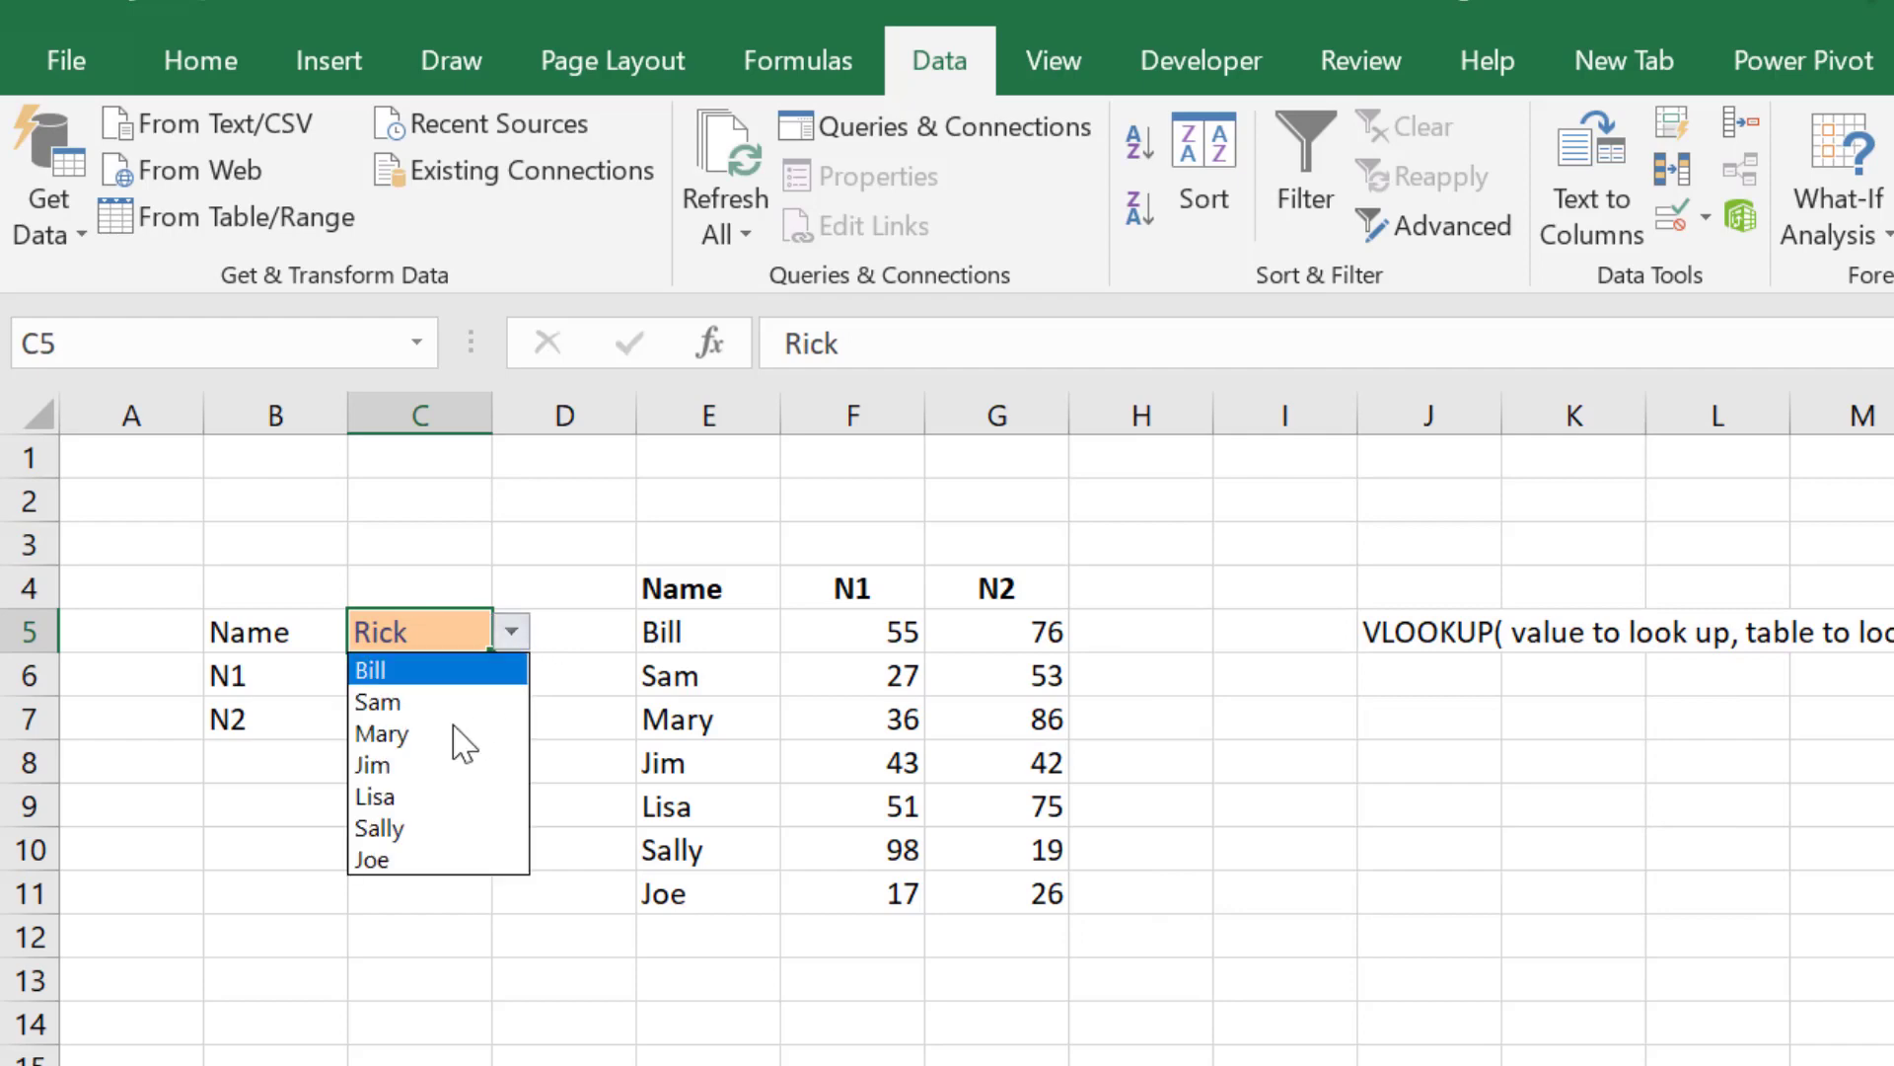
pyautogui.click(406, 829)
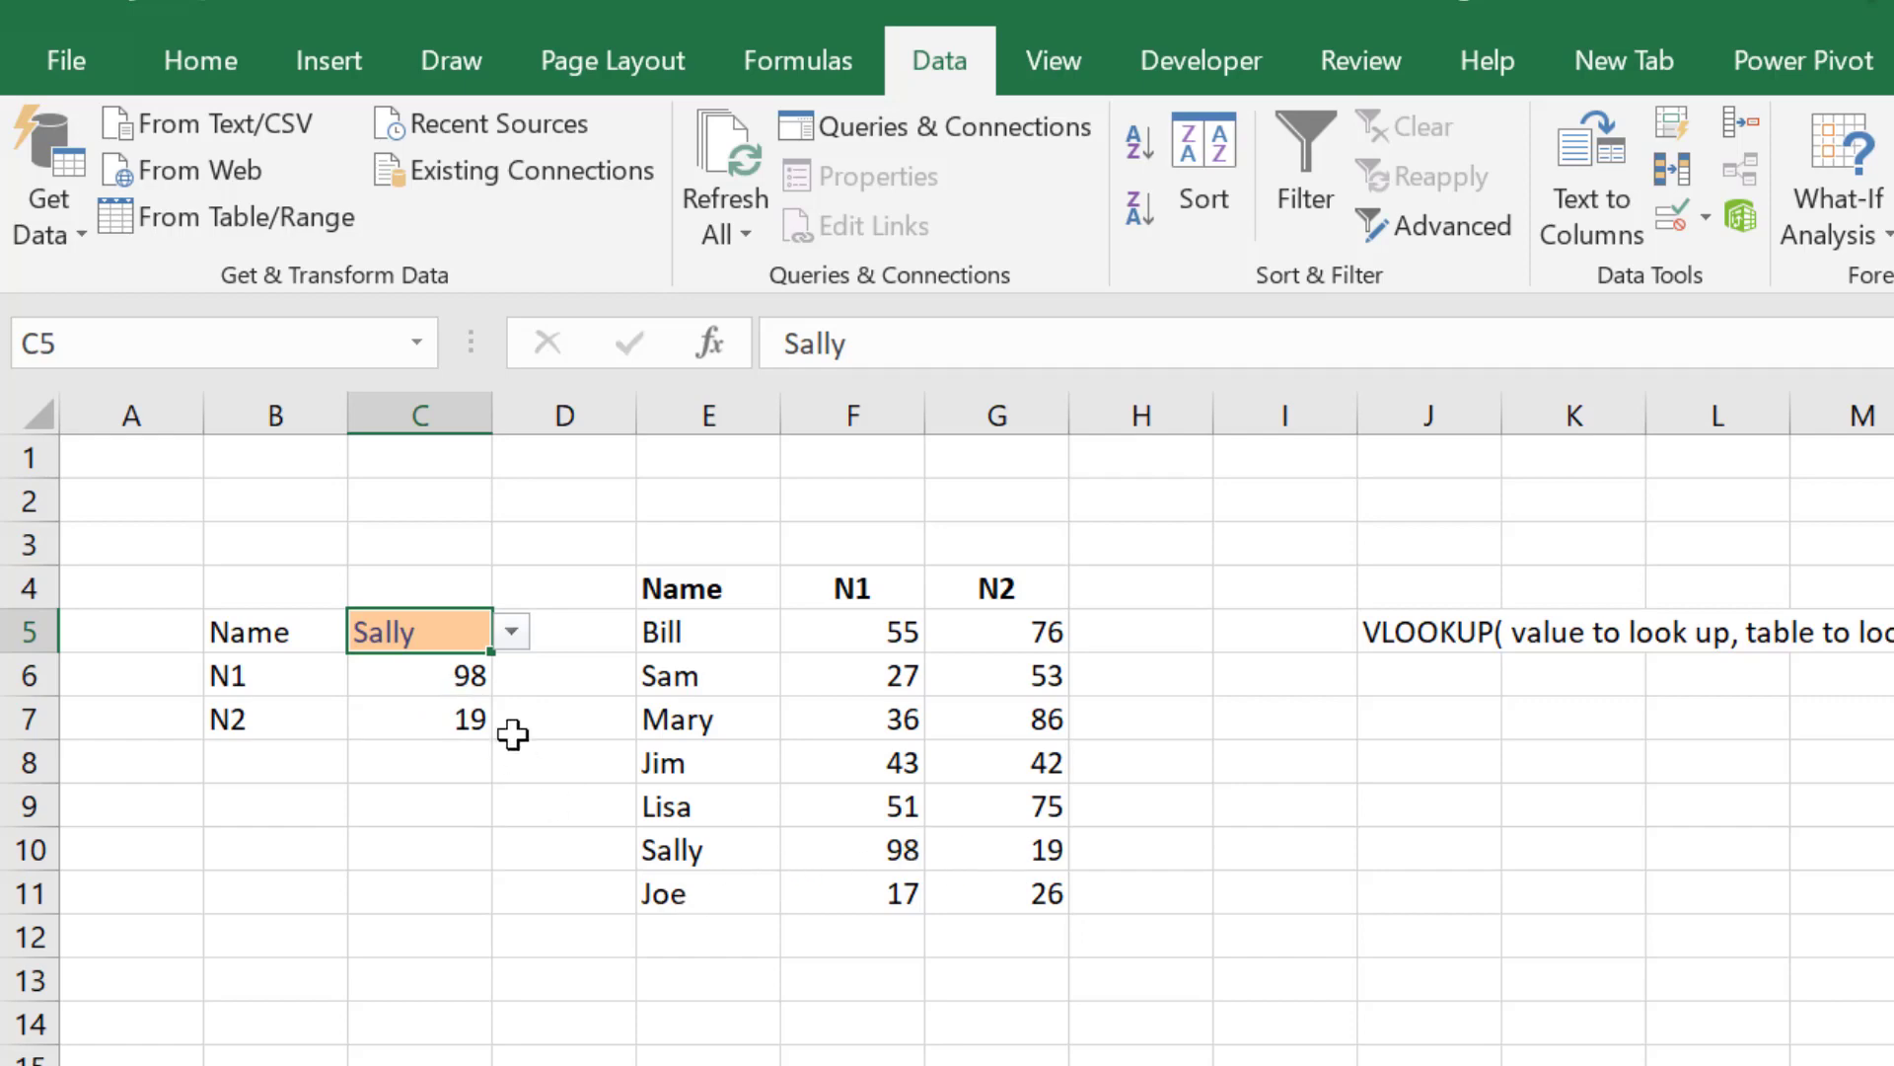
pyautogui.click(514, 634)
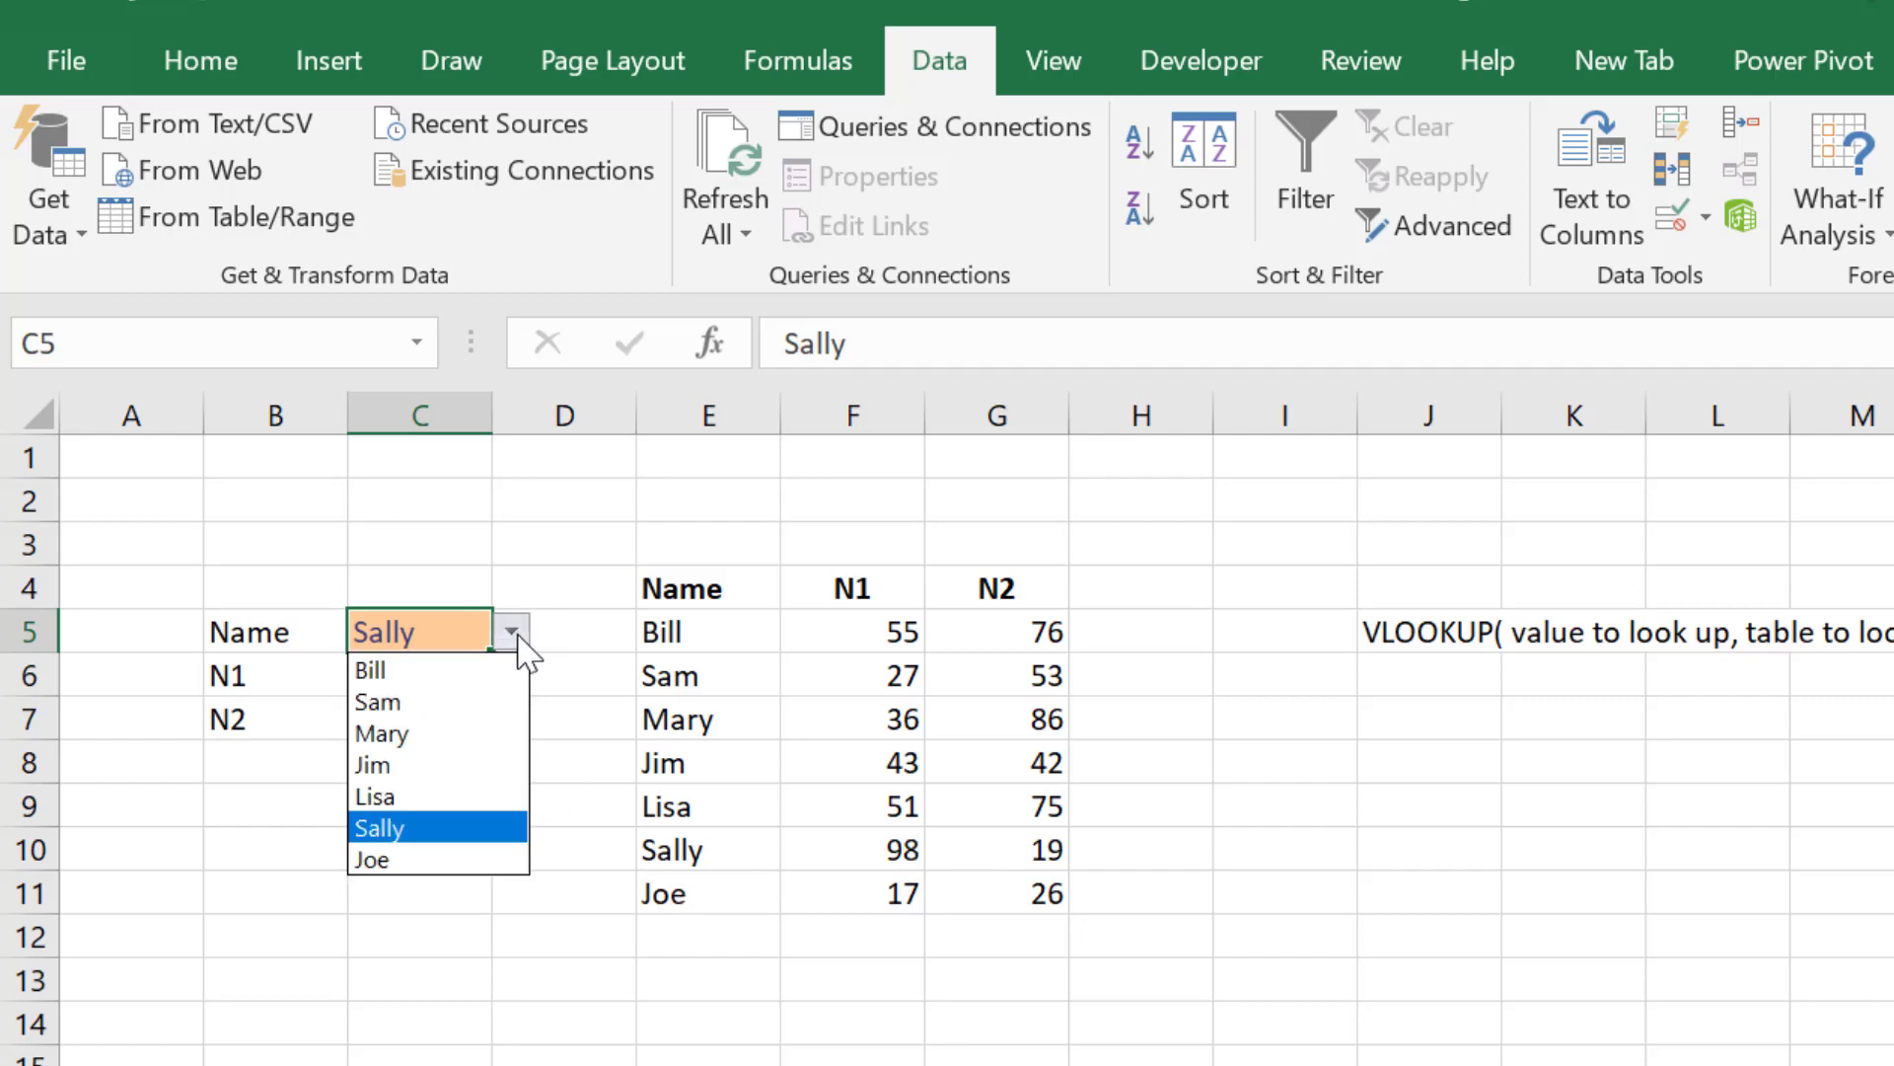
pyautogui.click(437, 704)
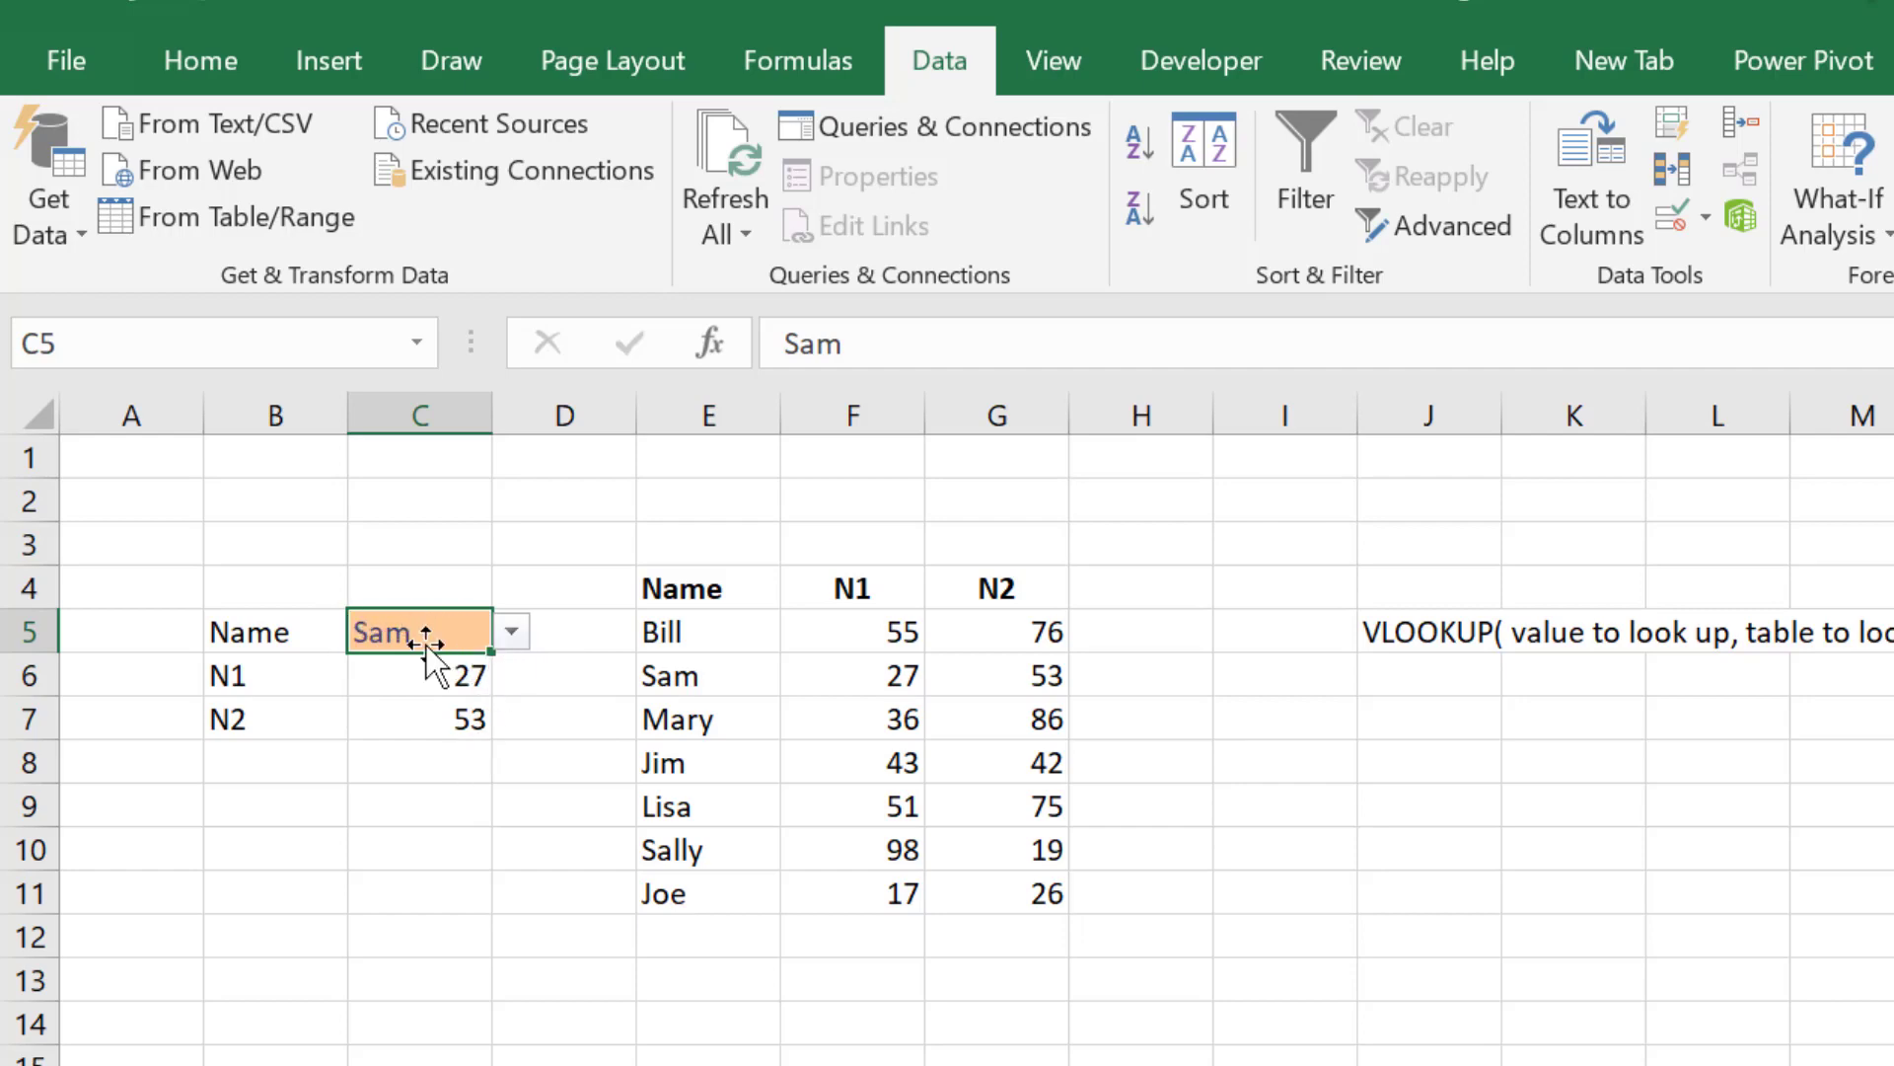
# Step: Clear the lookup name from C5 and select C6 to inspect its VLOOKUP formula
pyautogui.press('Delete')
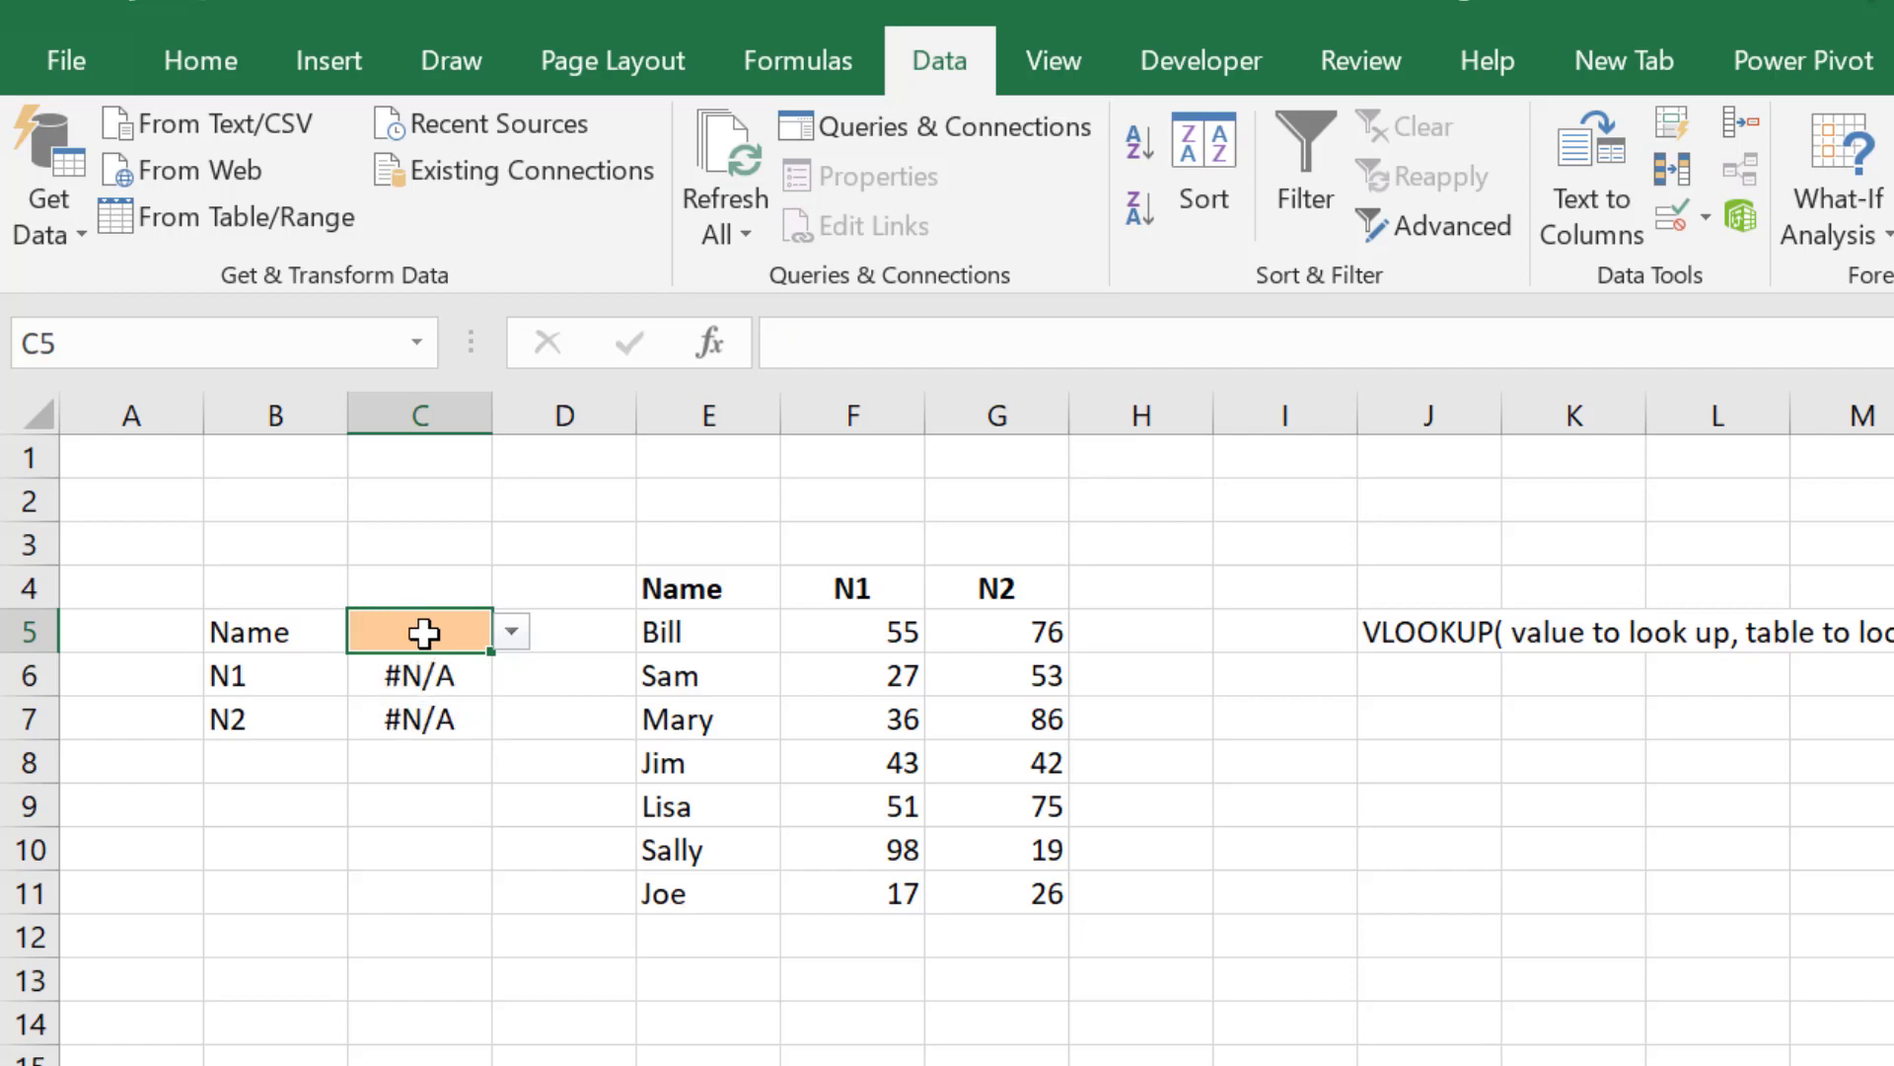
pyautogui.press('Down')
pyautogui.press('Down')
pyautogui.press('Up')
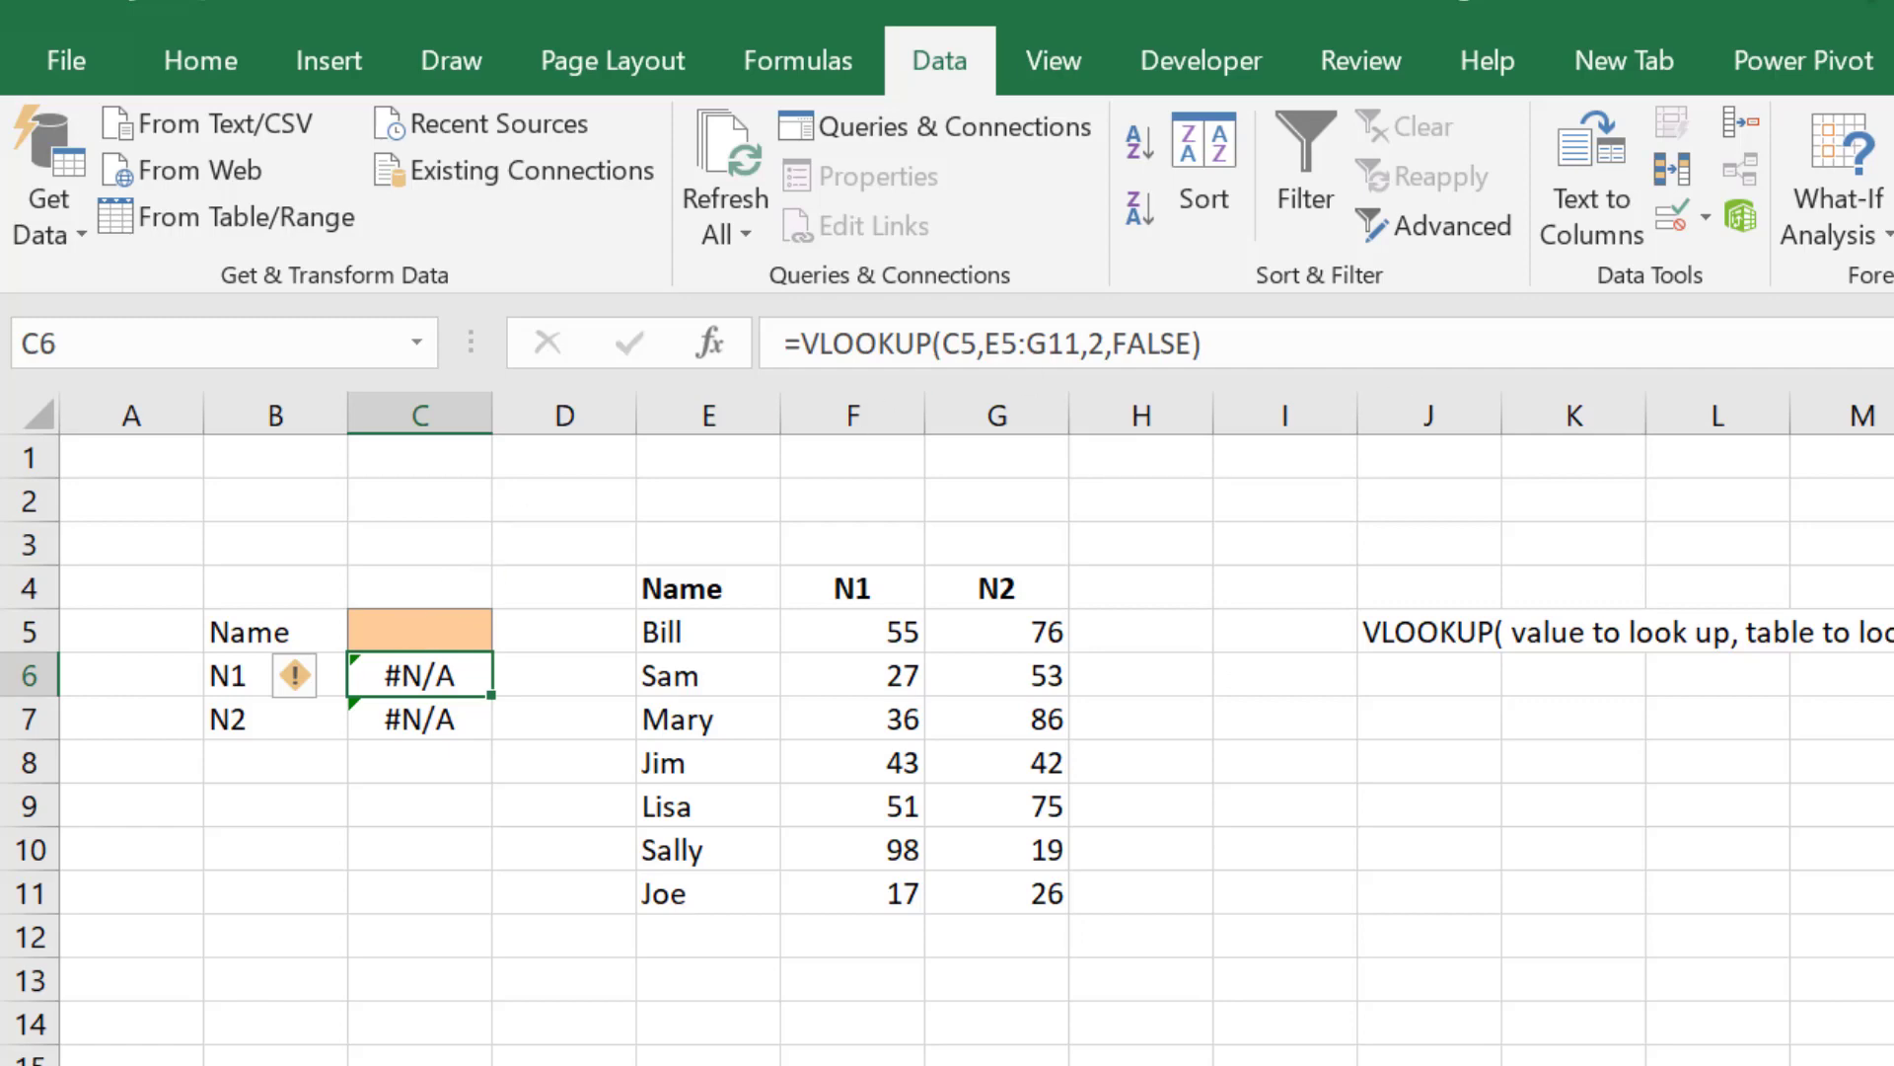
# Step: Write the note IFERROR( formula that may include functions , value to show if there was an error) in J7
pyautogui.click(1425, 723)
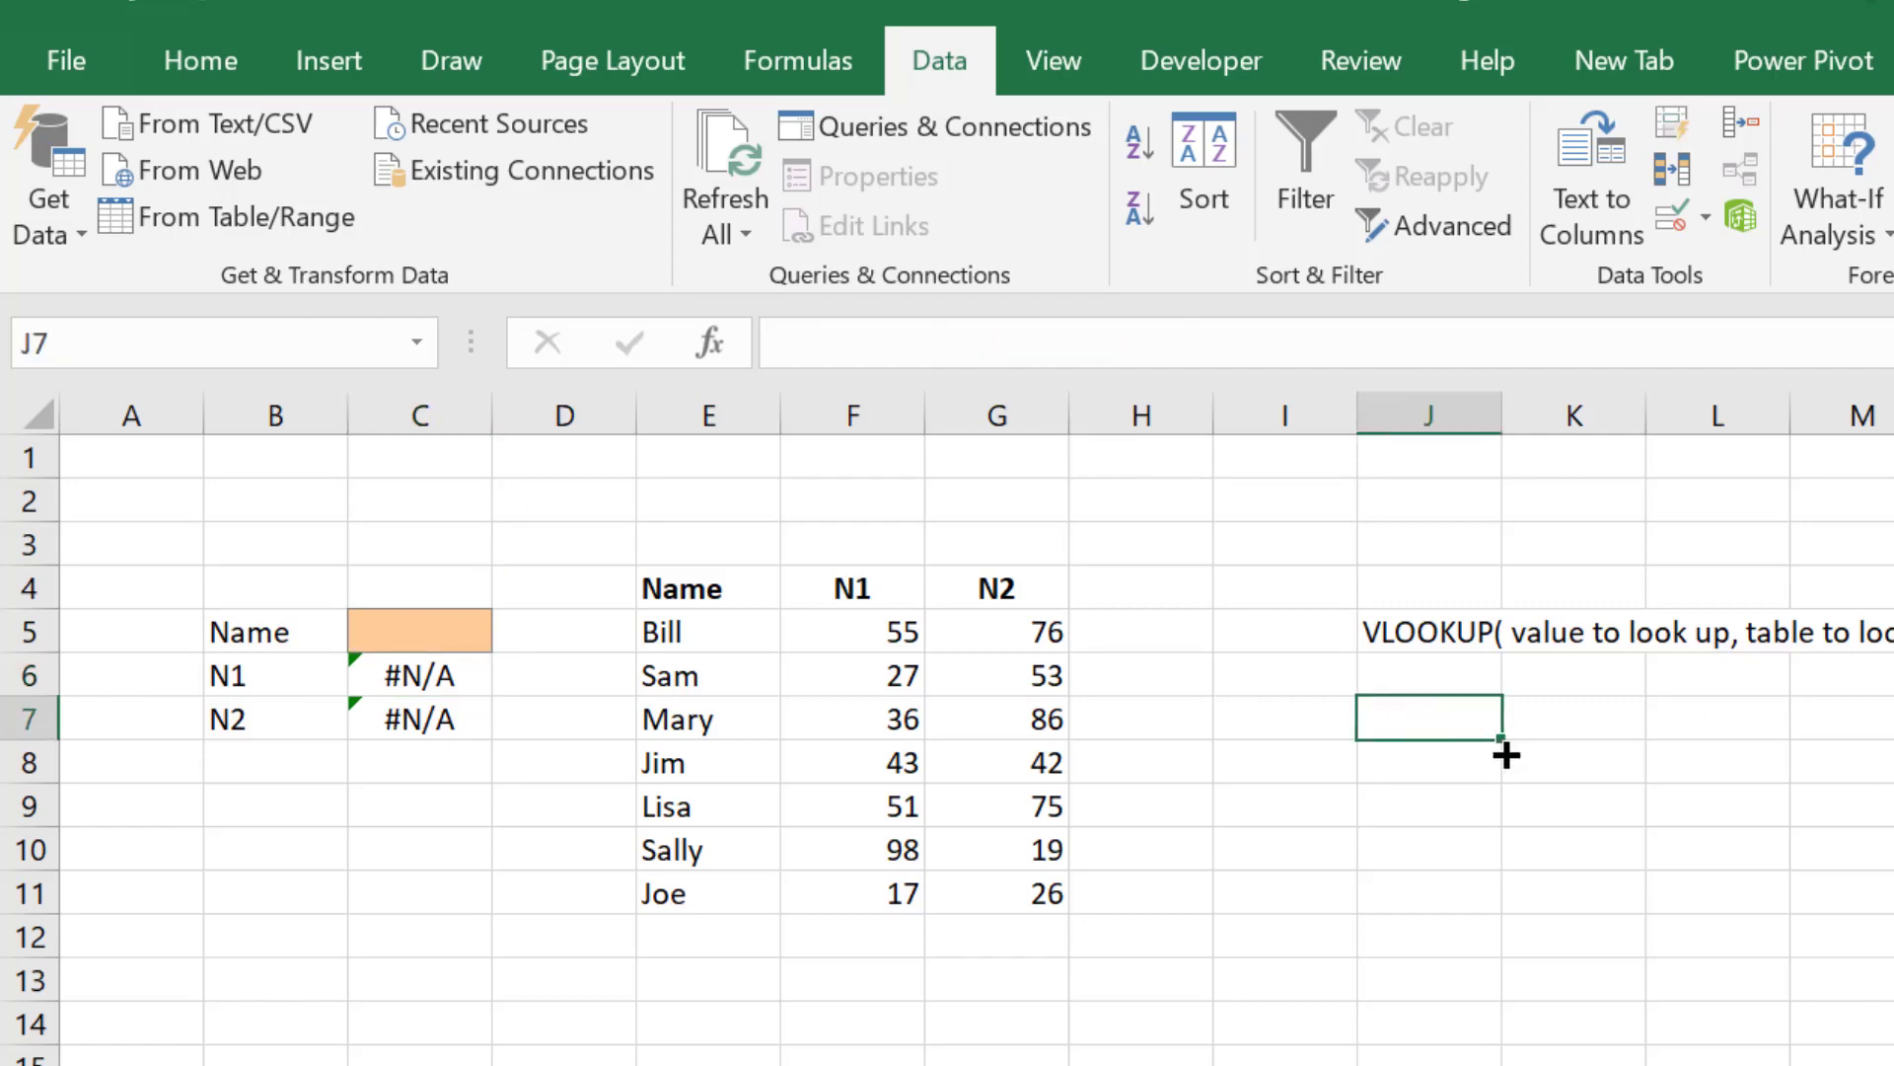
pyautogui.write('IFERROR')
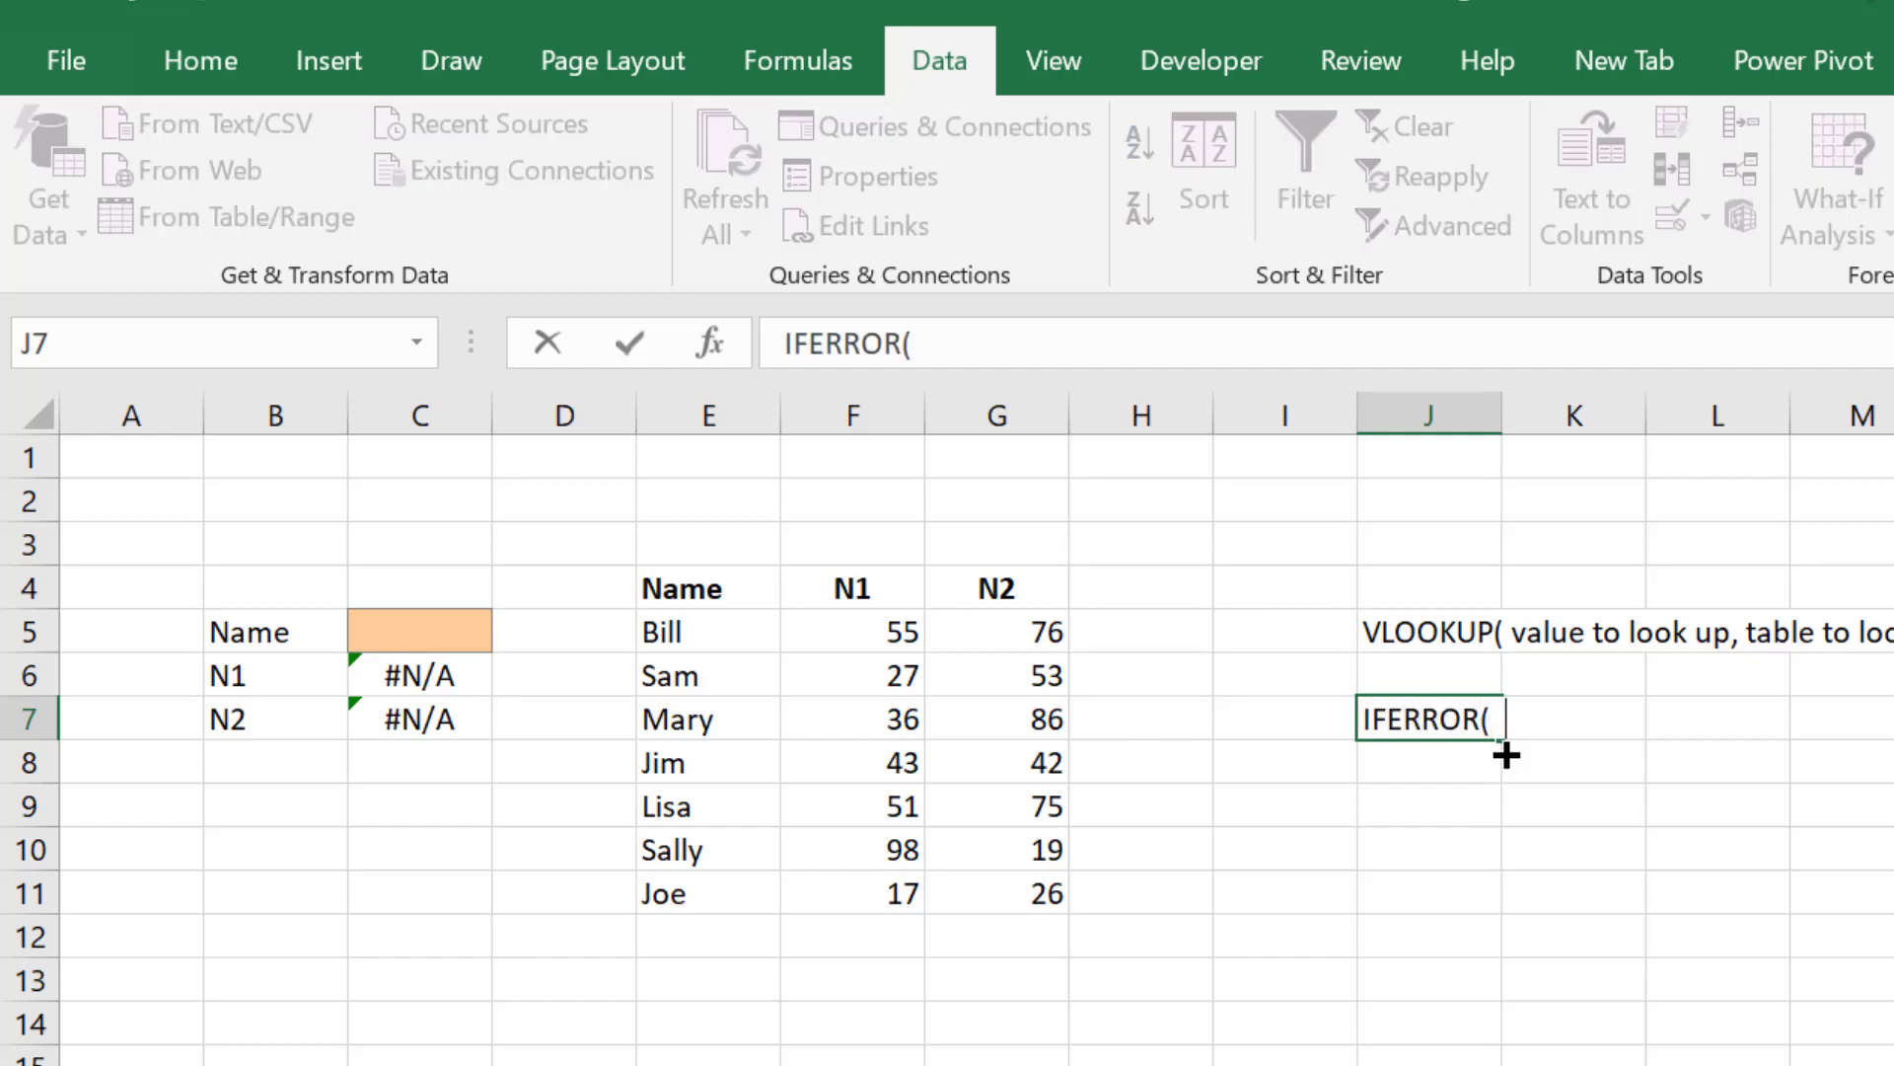
pyautogui.write('(  forma')
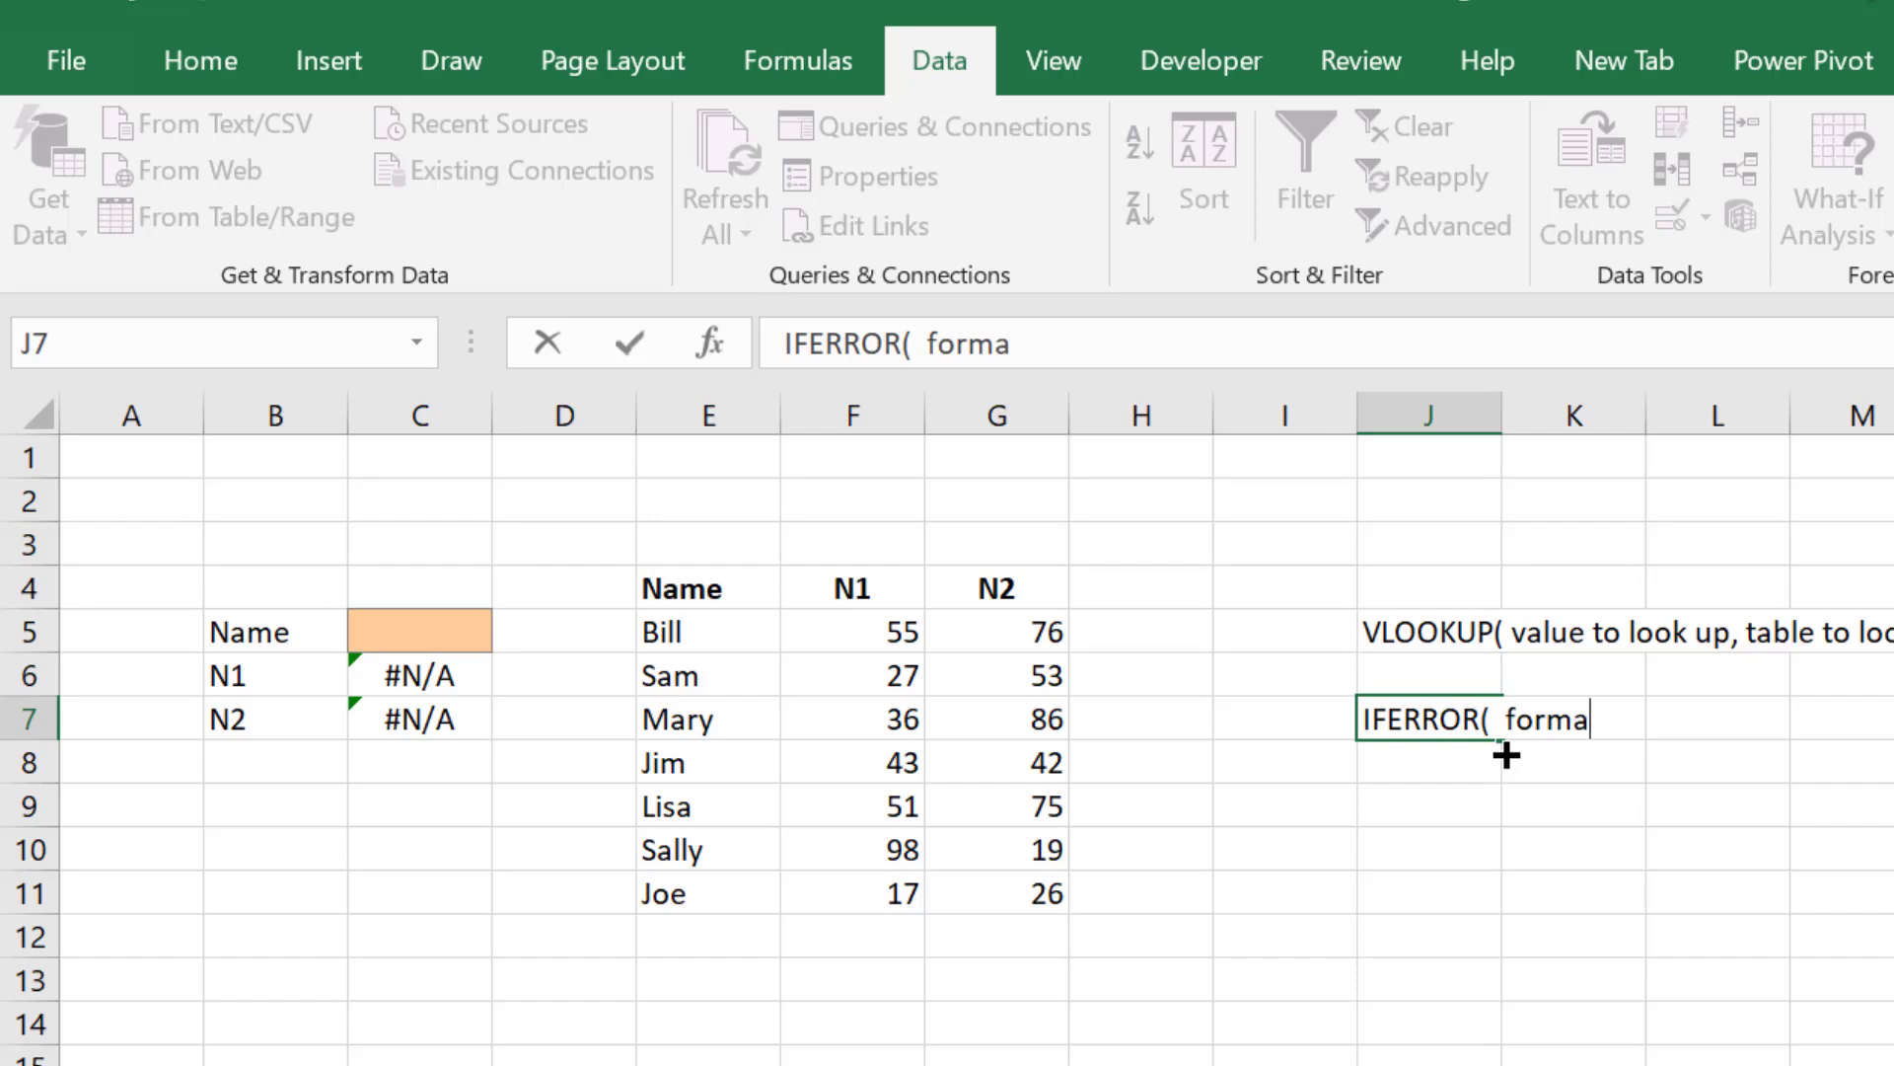
pyautogui.press('BackSpace')
pyautogui.write('ula tha')
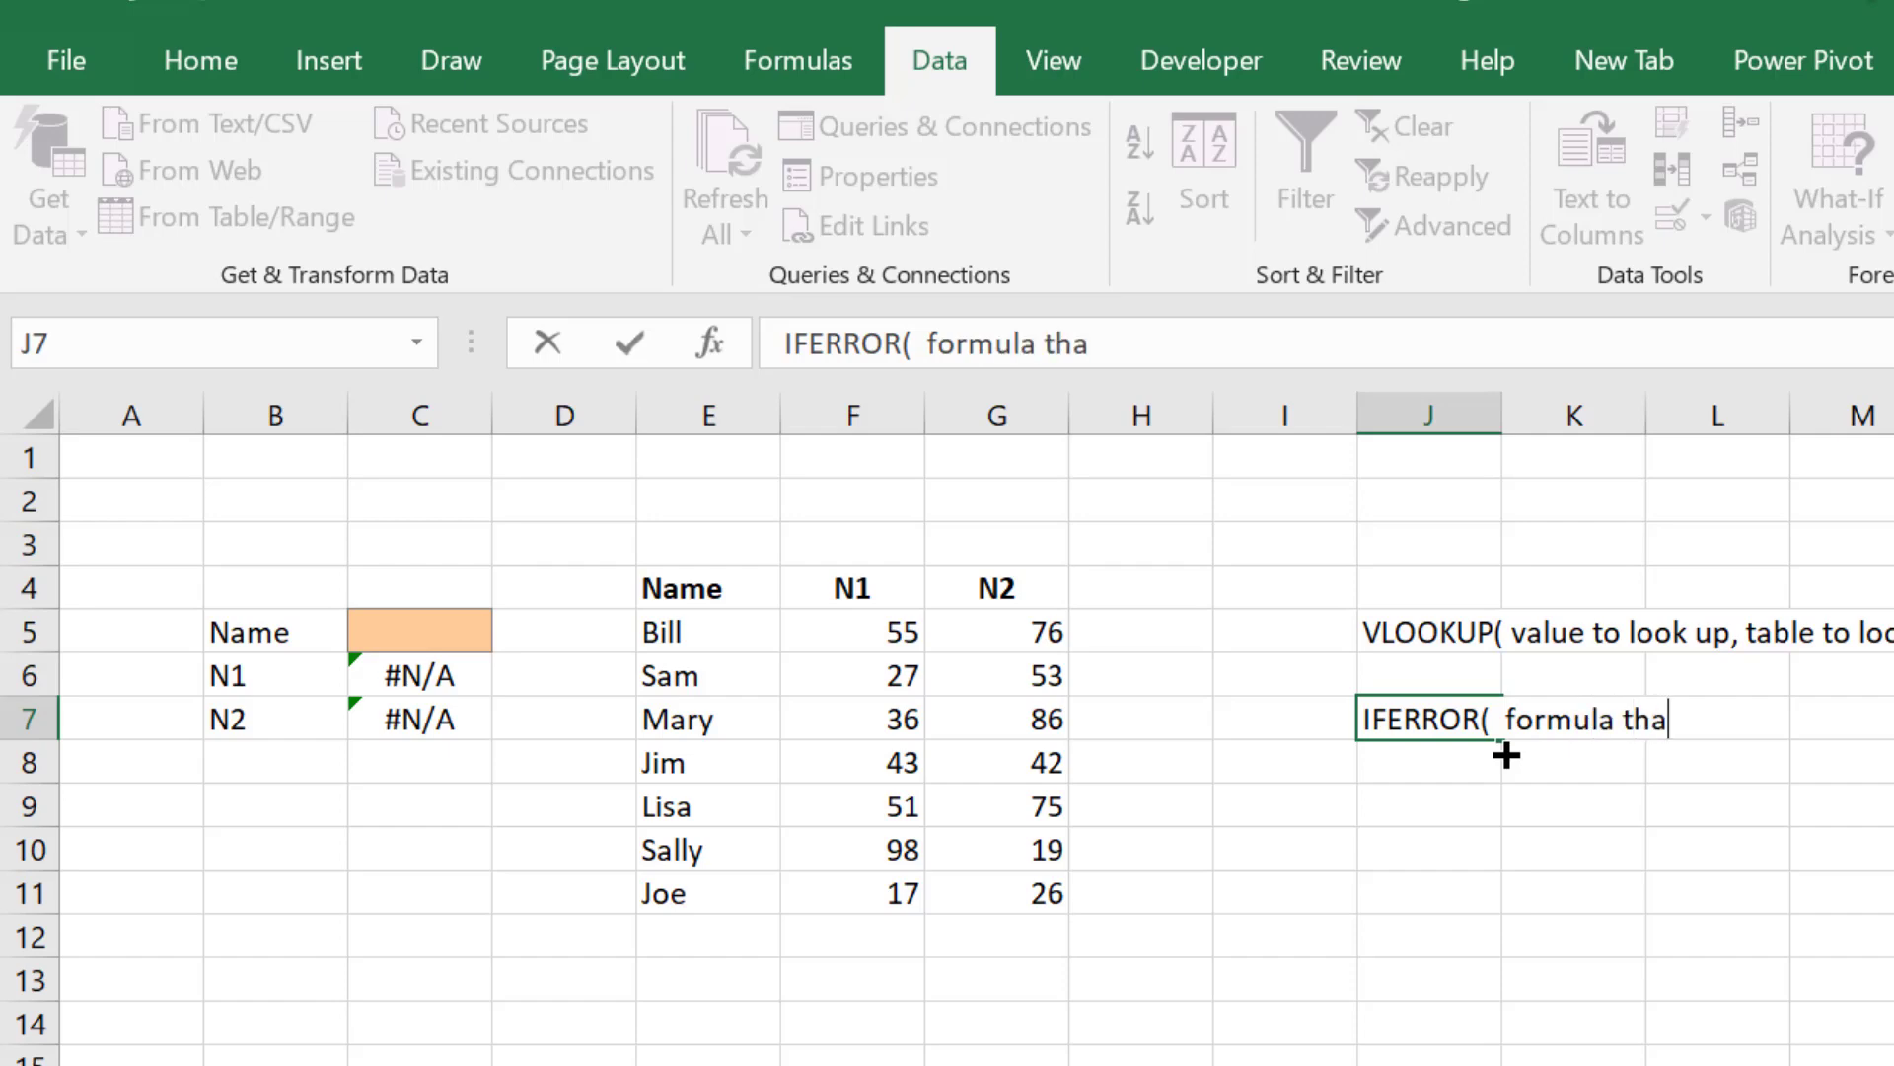
pyautogui.write('t in')
pyautogui.press('BackSpace')
pyautogui.press('BackSpace')
pyautogui.press('BackSpace')
pyautogui.write('may')
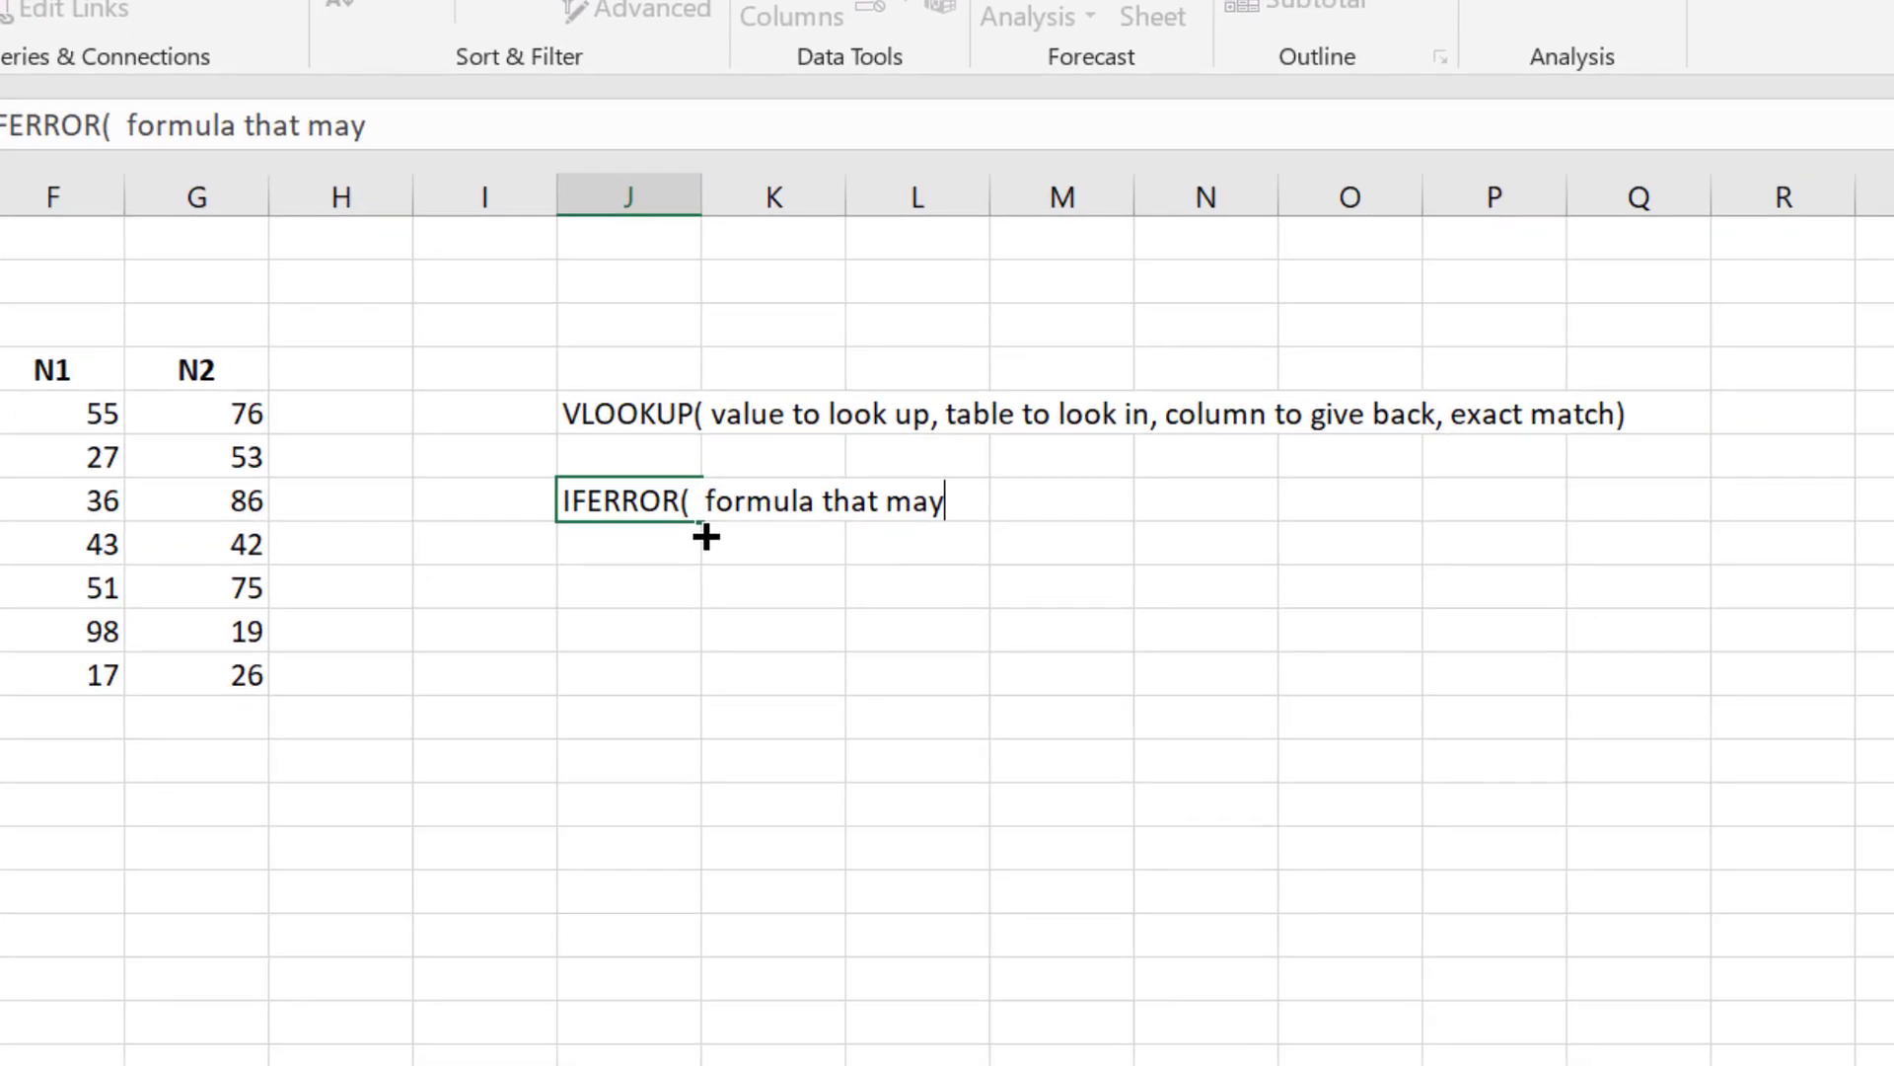
pyautogui.write(' include functions')
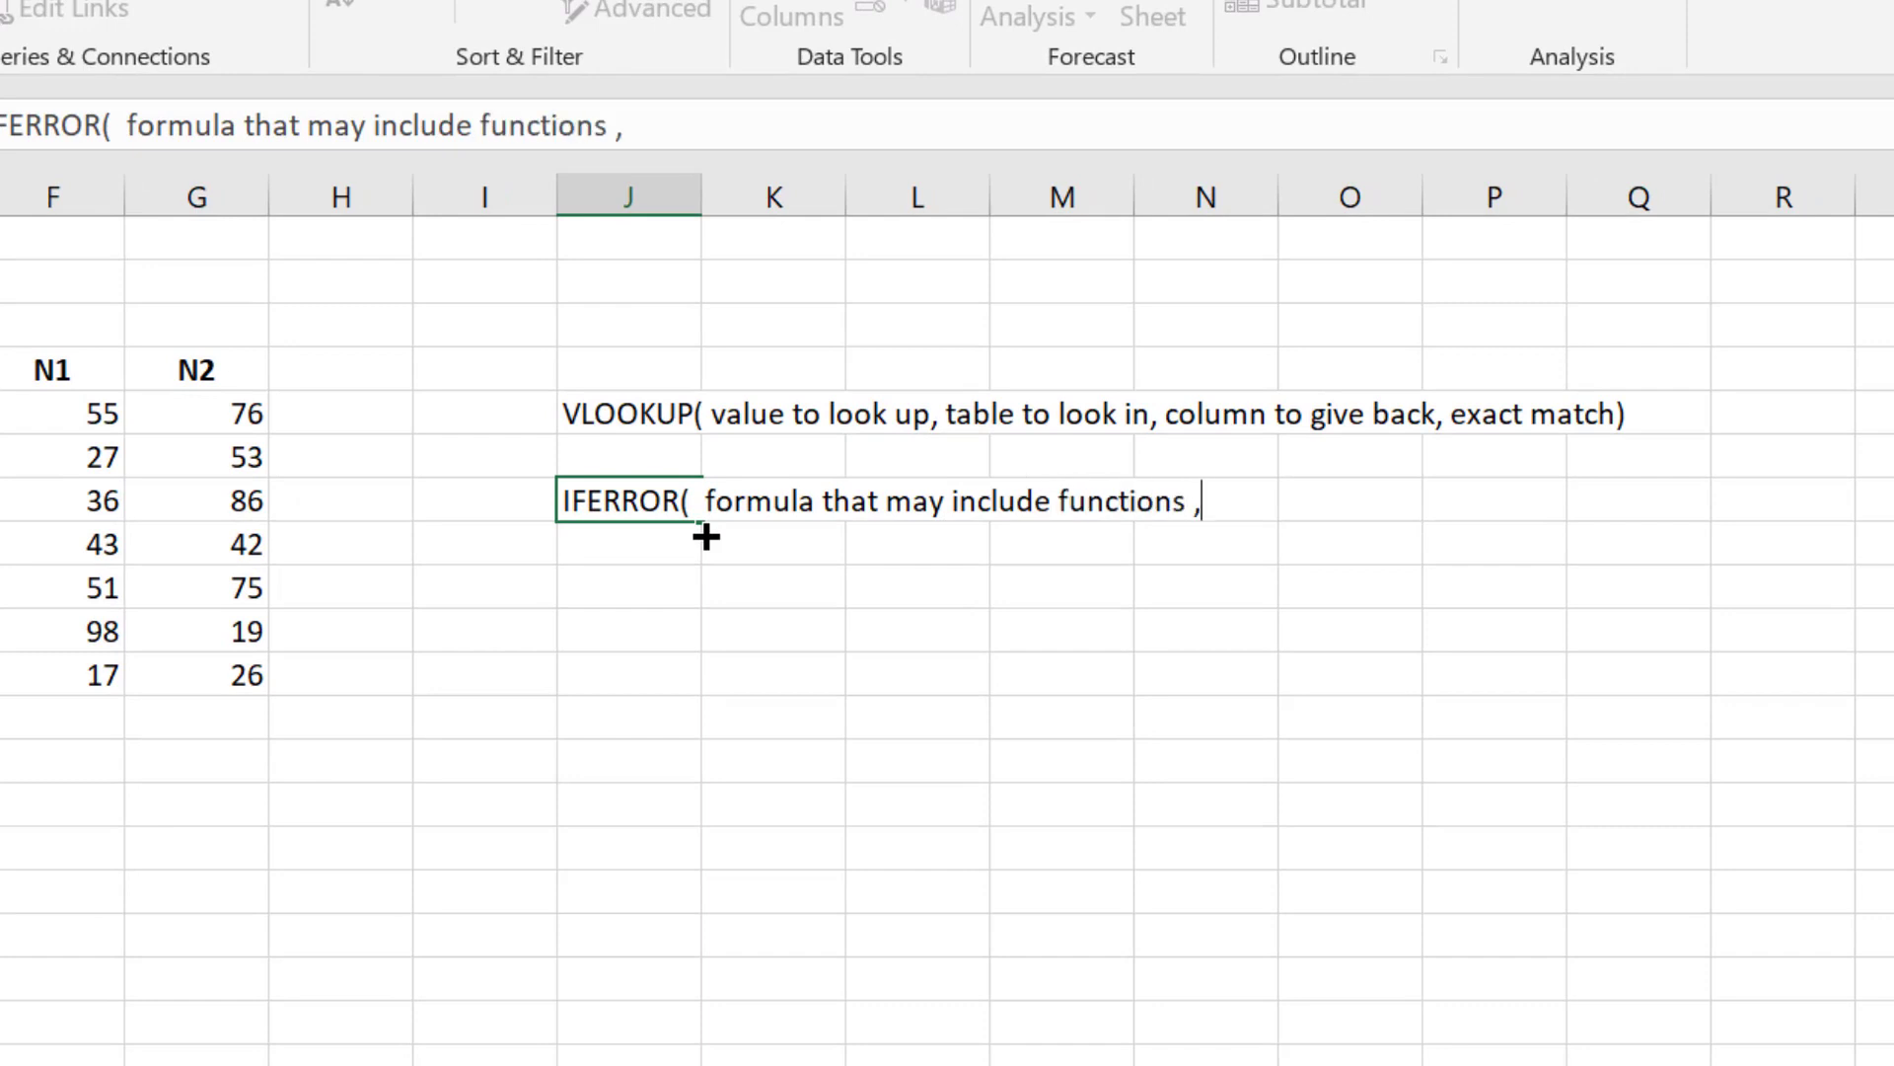
pyautogui.write(' , value ')
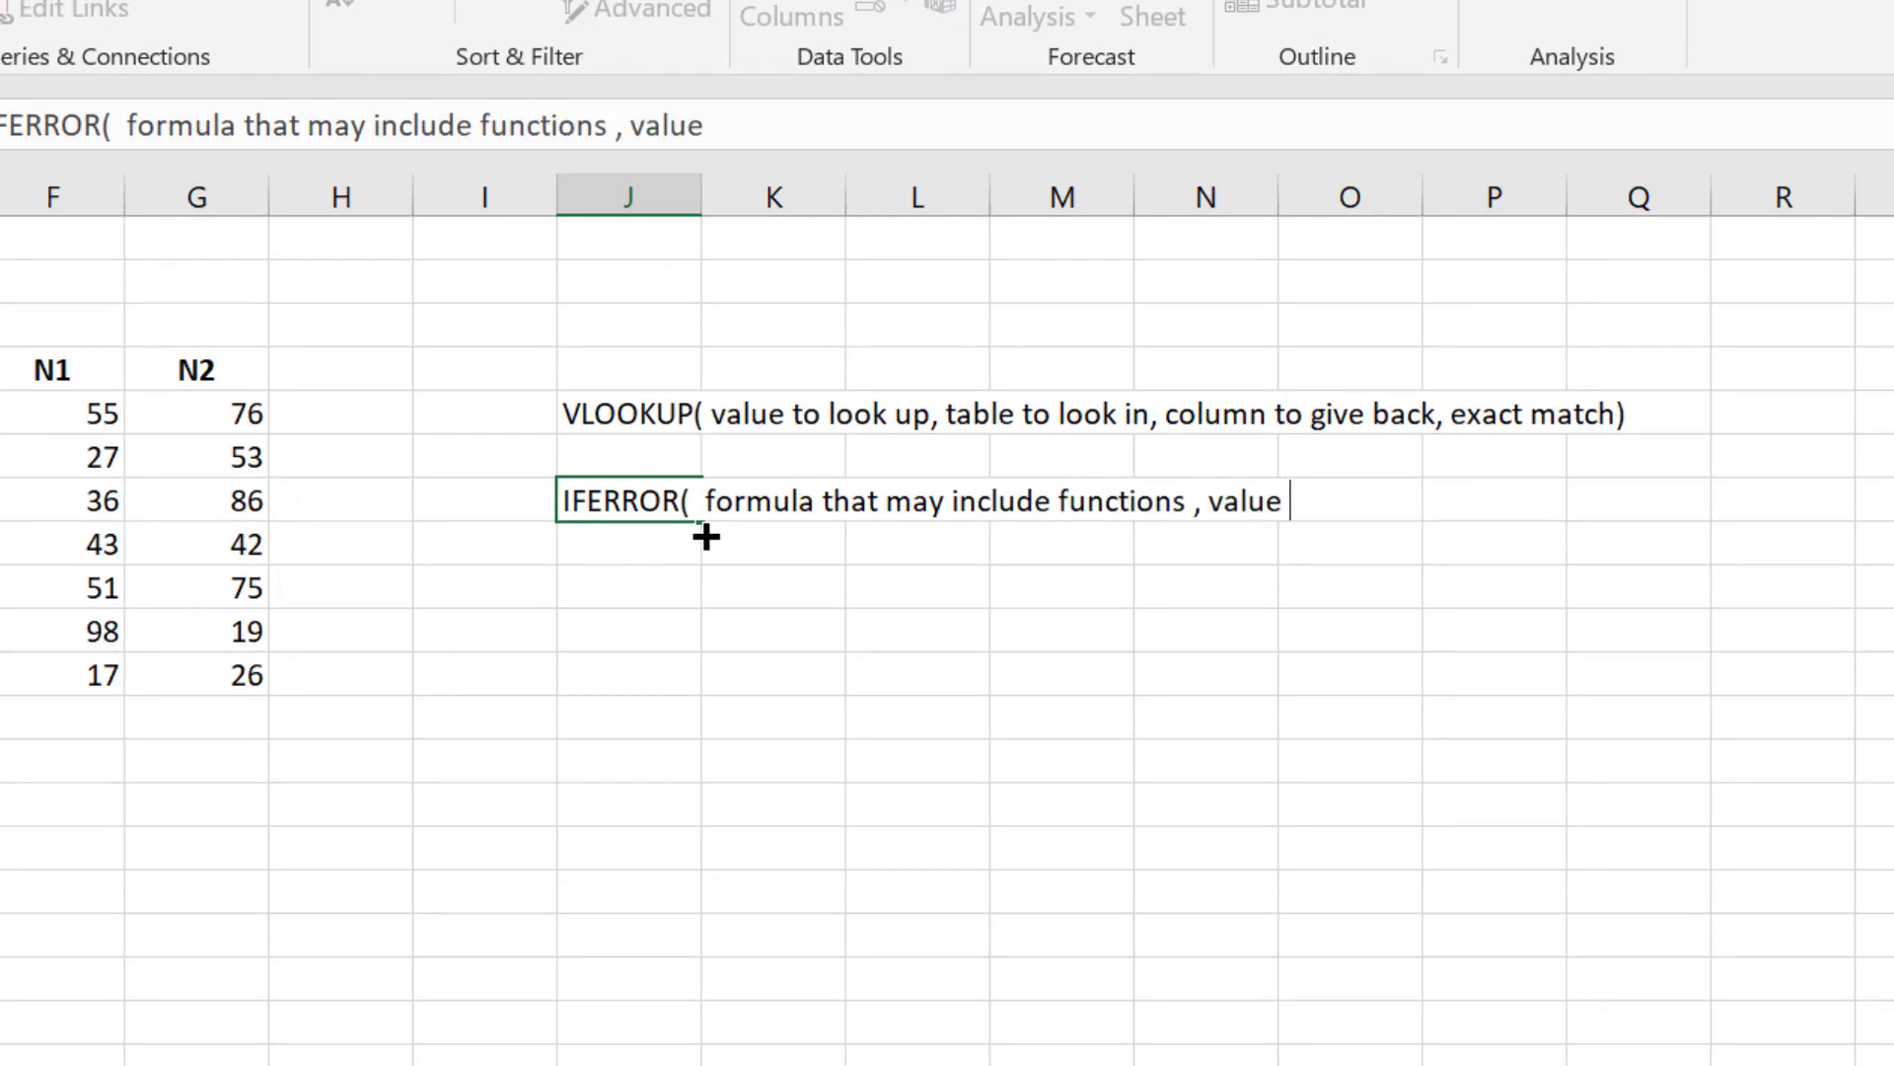
pyautogui.write('to show if there ')
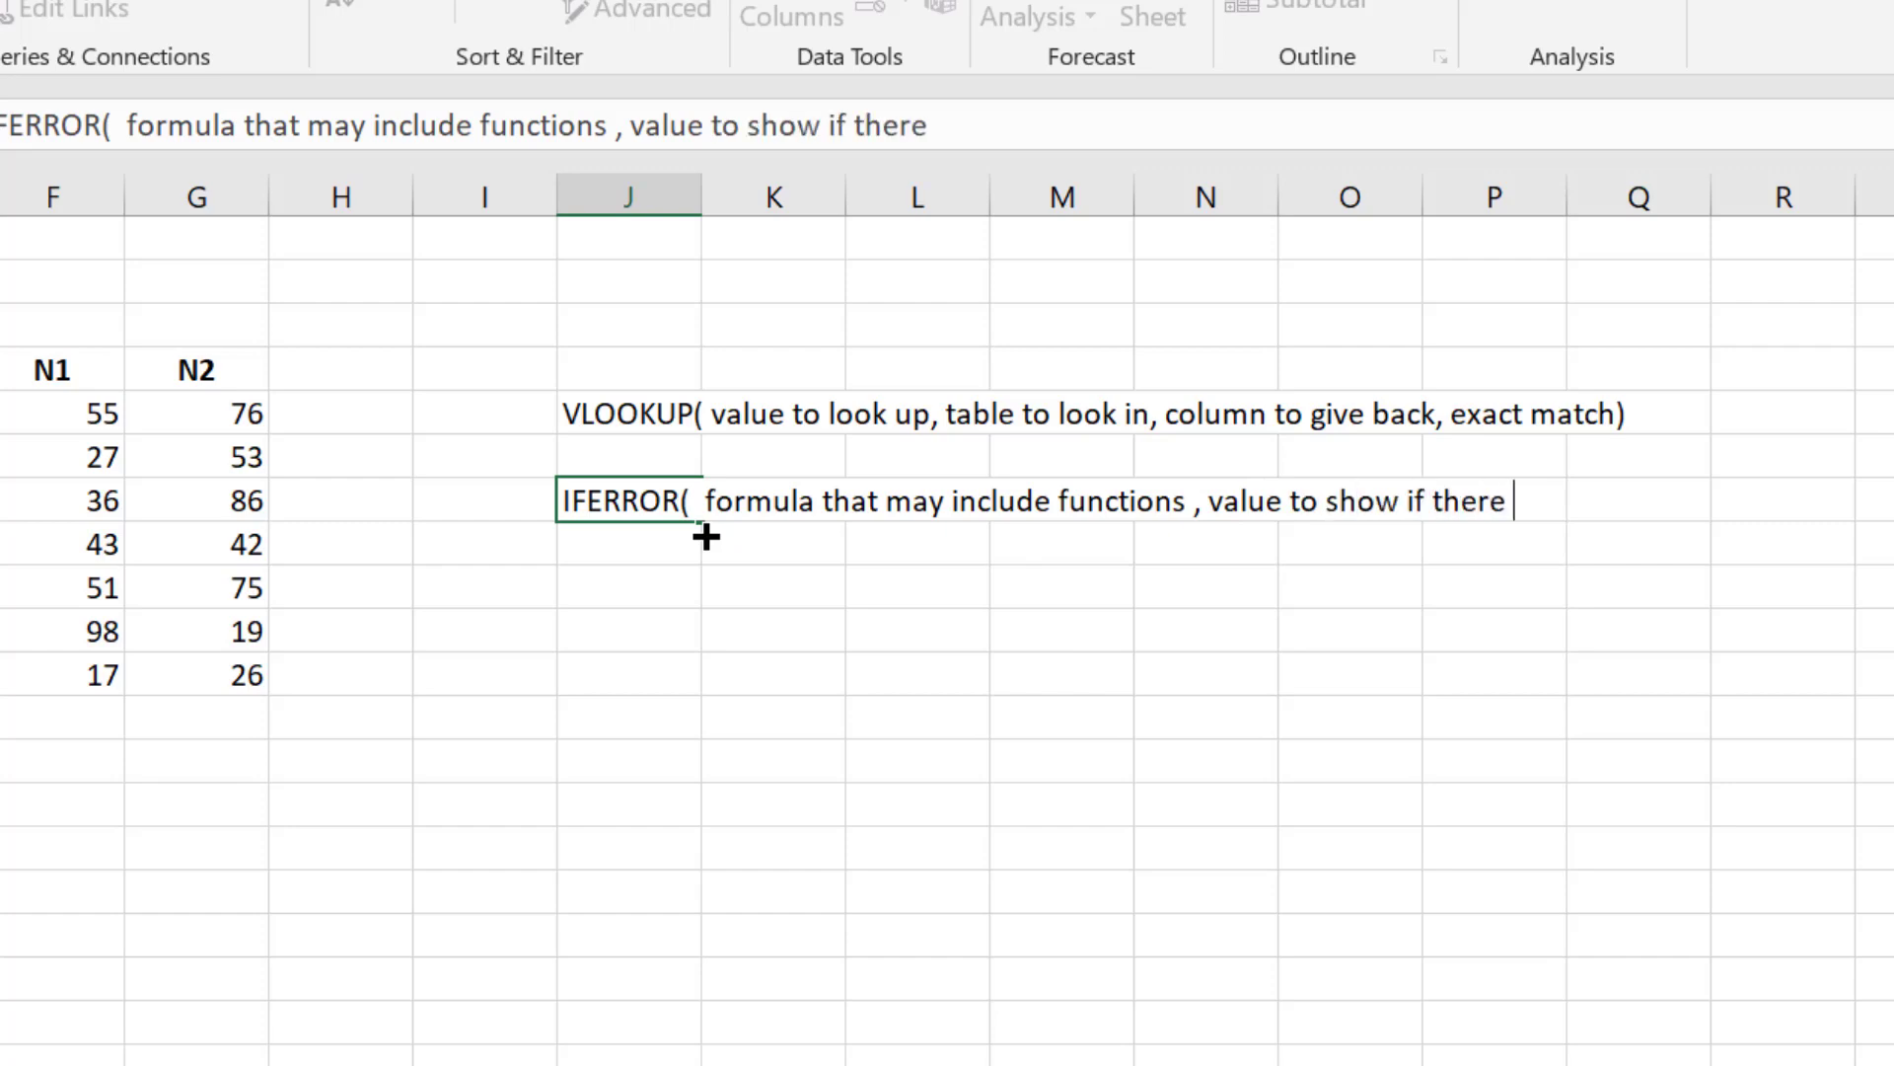
pyautogui.write('was an error')
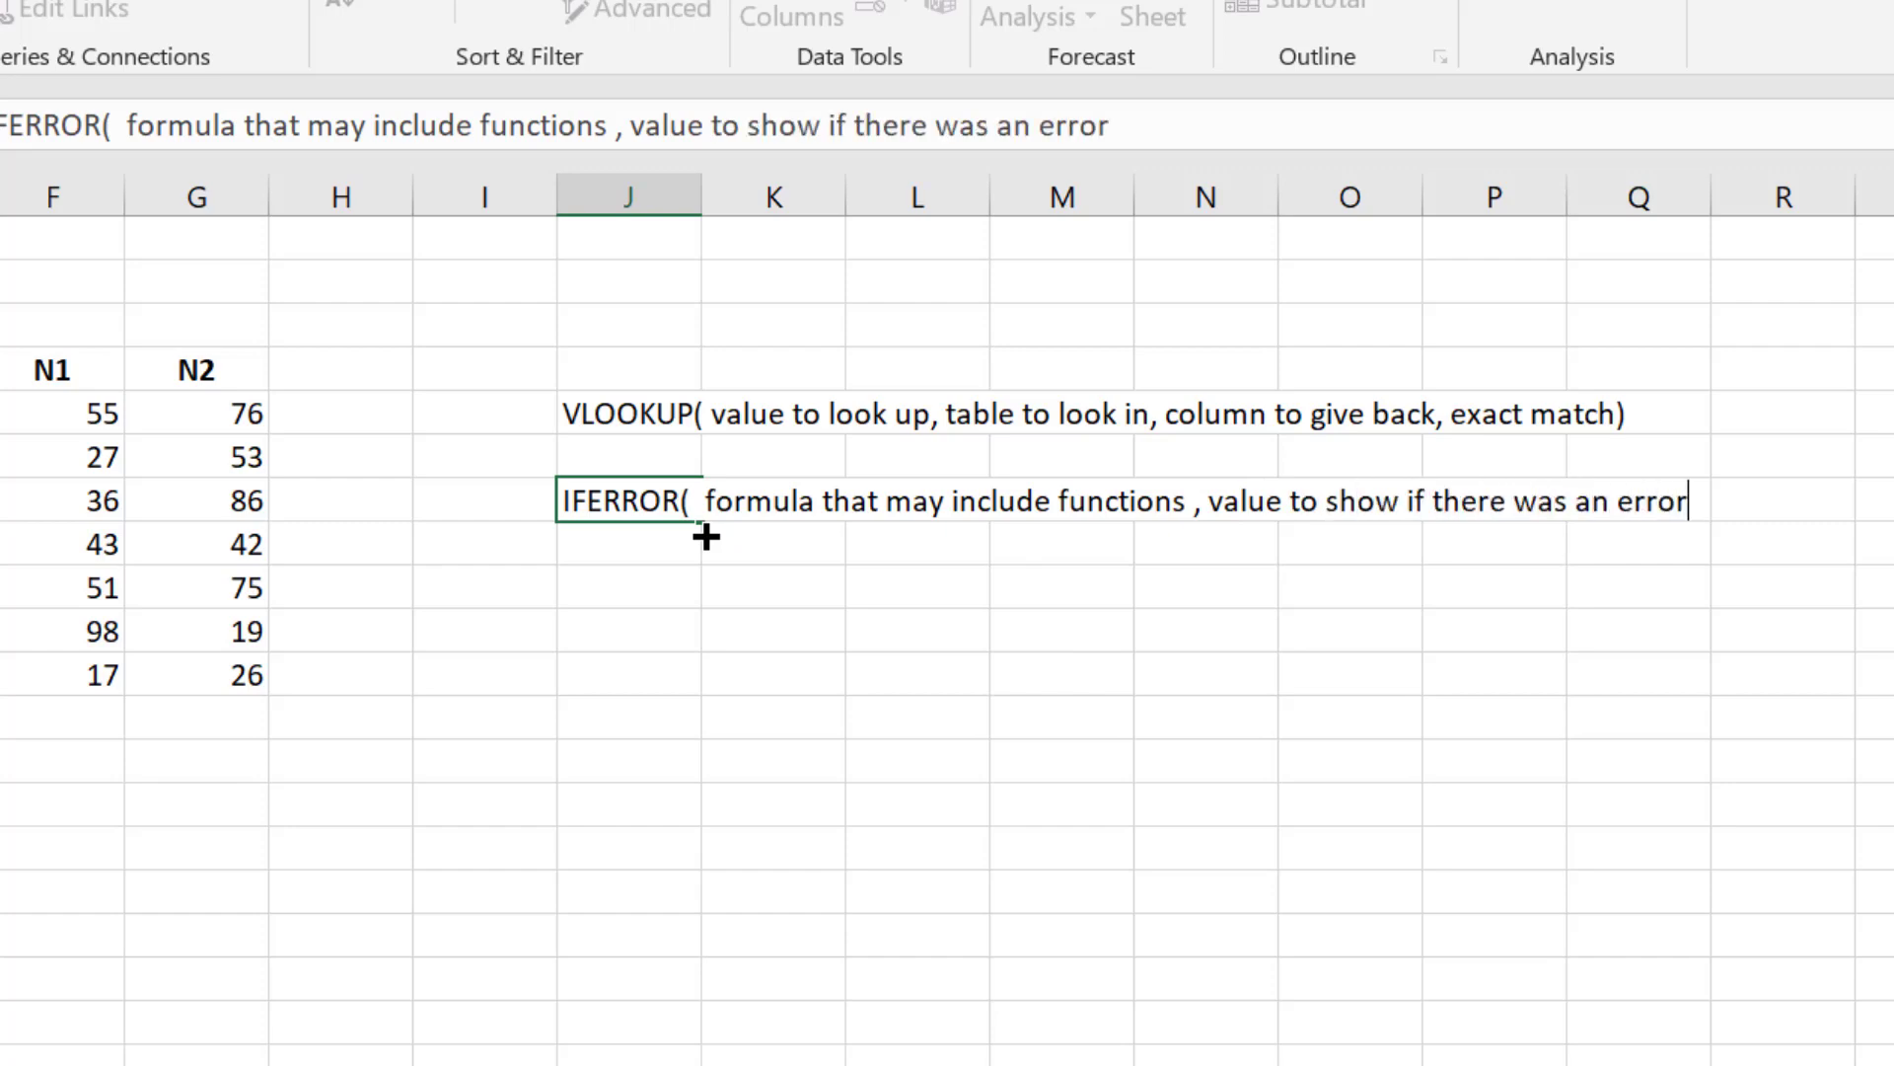
pyautogui.write(')')
pyautogui.press('Return')
pyautogui.press('Up')
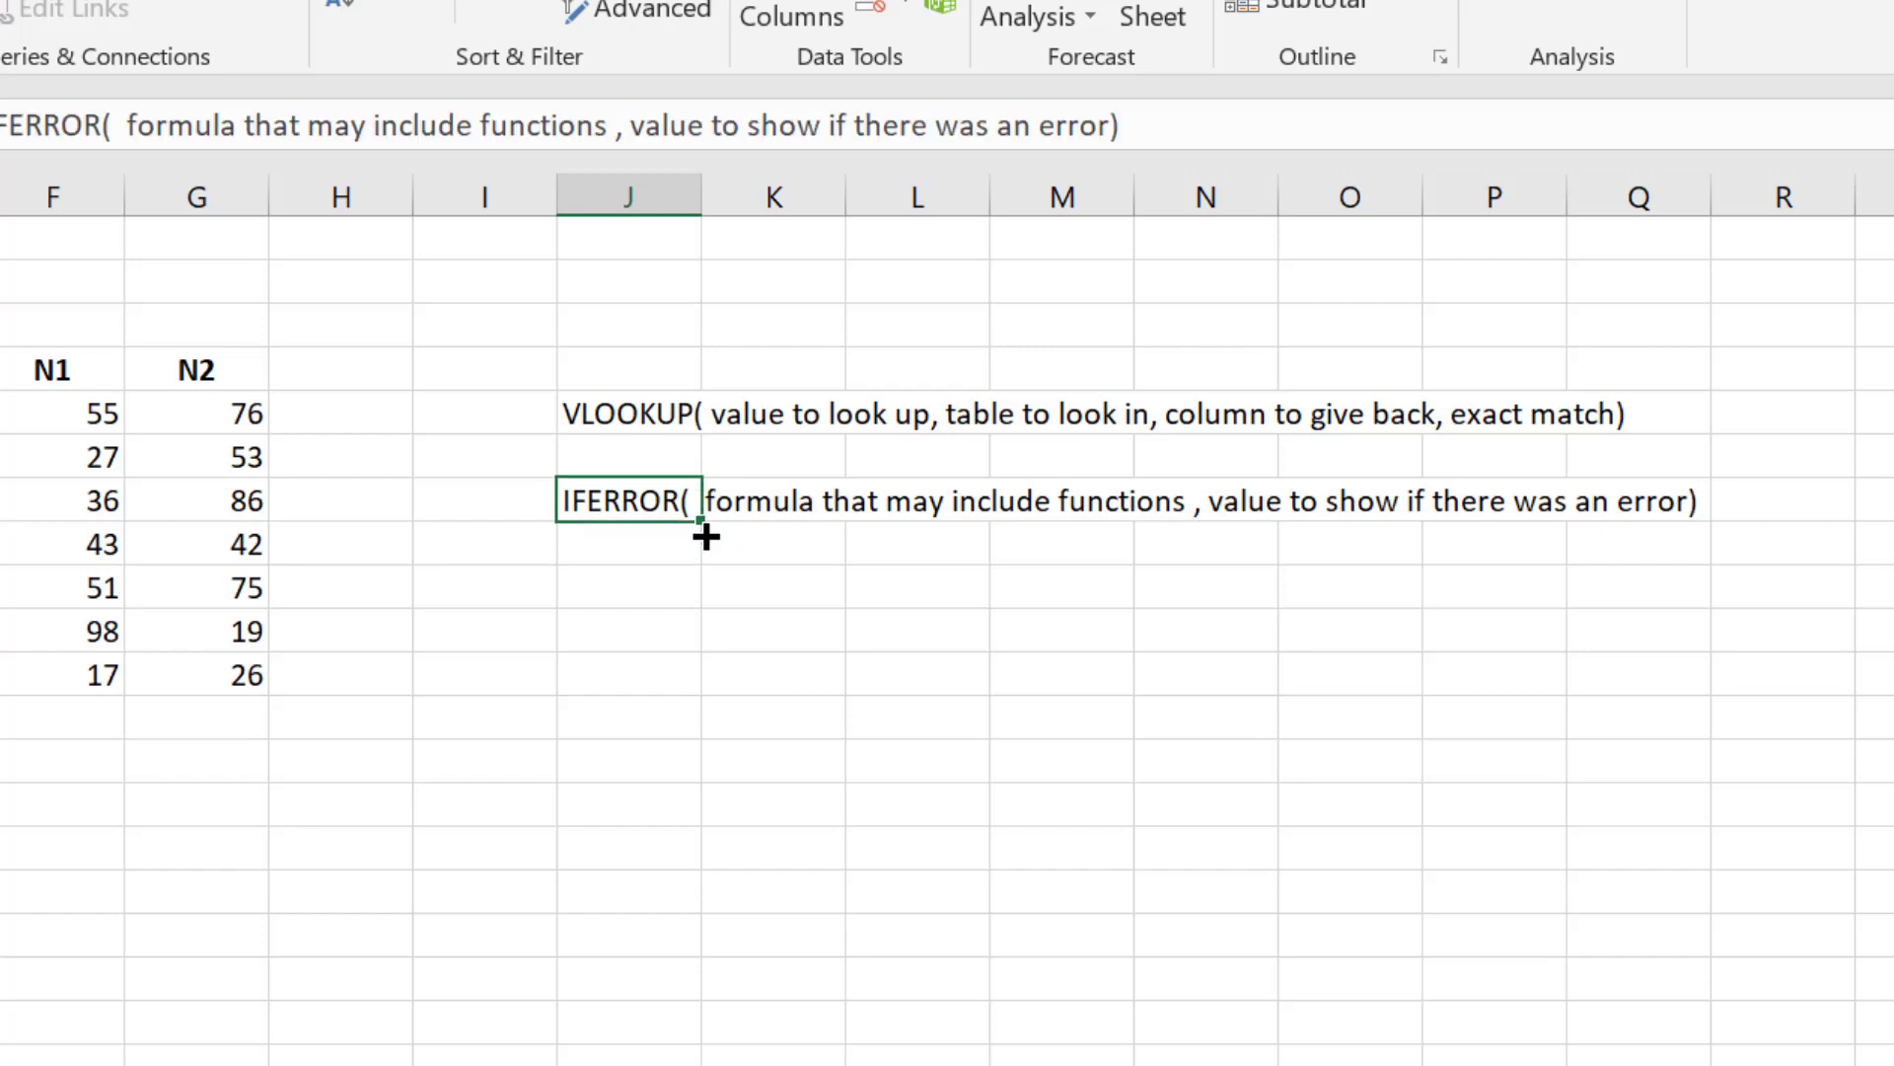
pyautogui.press('Left')
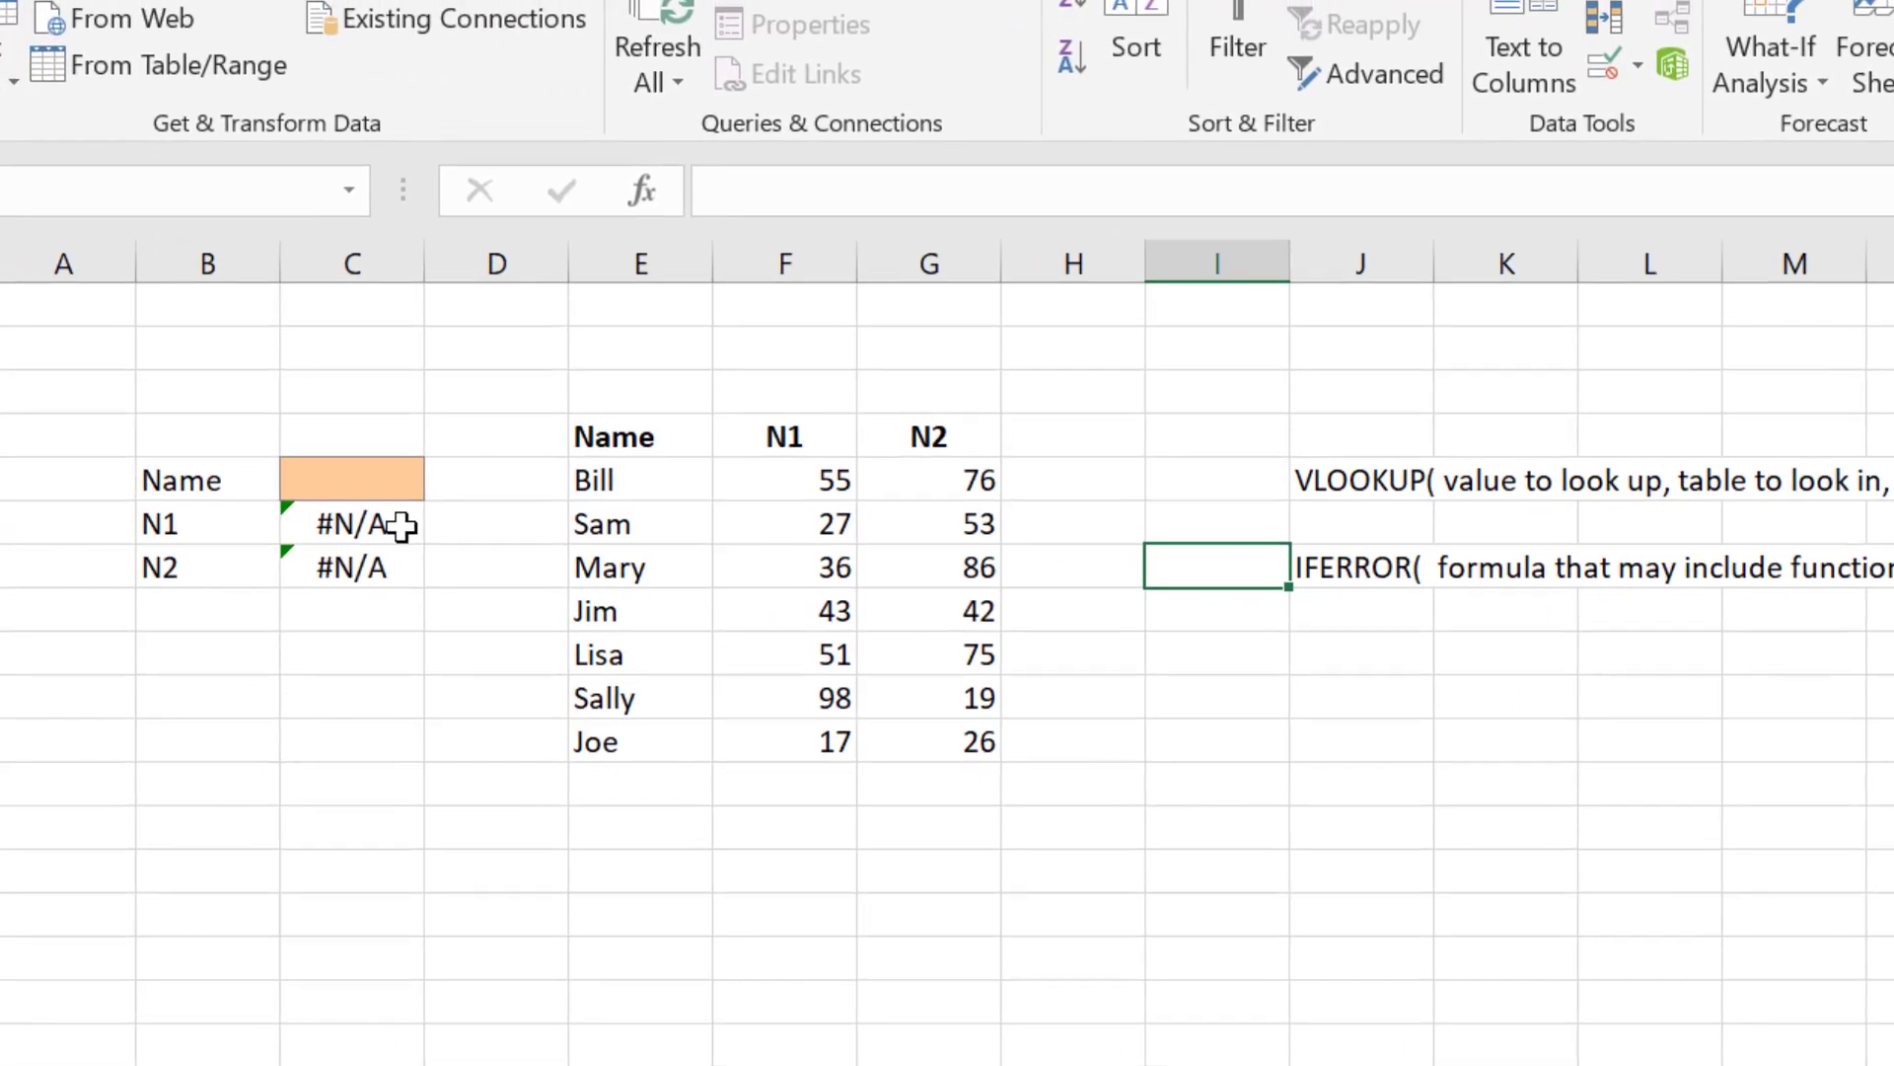
# Step: Wrap C6's VLOOKUP formula in IFERROR with "Invalid Name" as the value shown on error
pyautogui.click(398, 527)
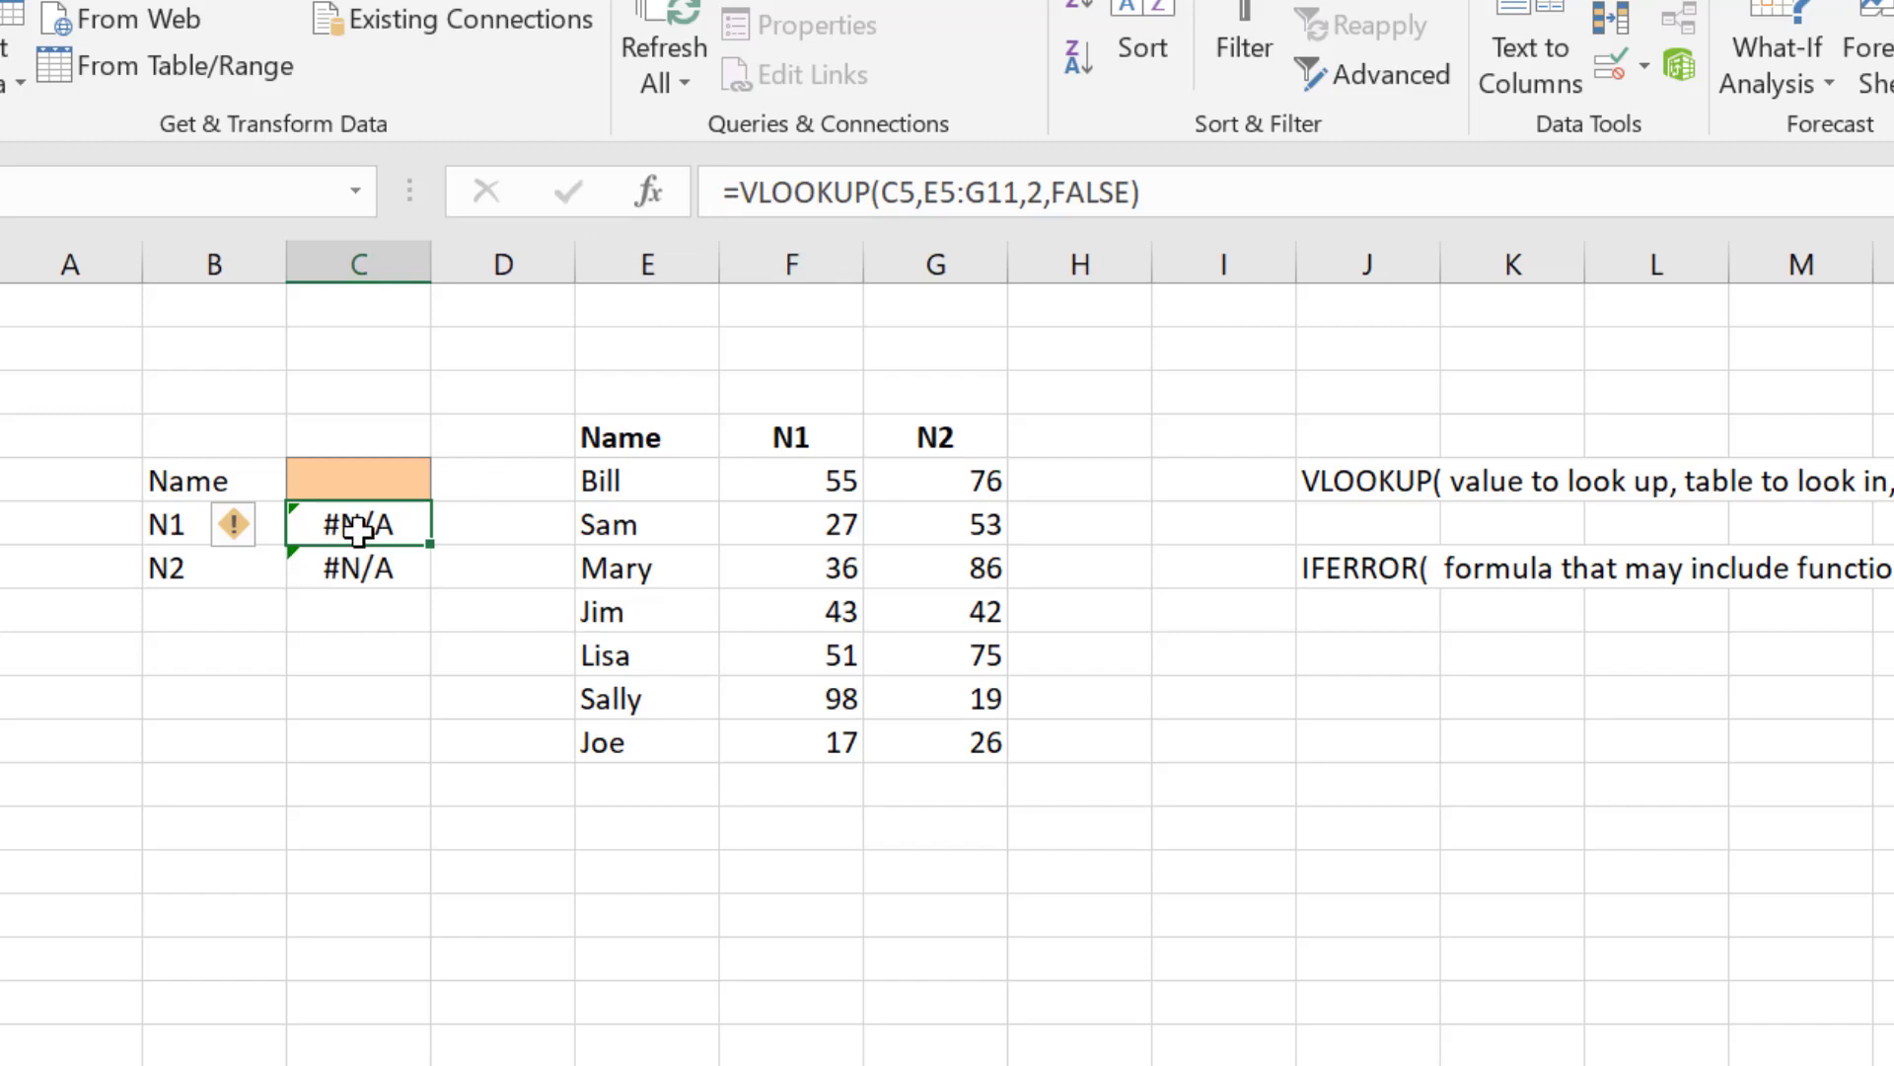
pyautogui.doubleClick(369, 526)
pyautogui.click(313, 515)
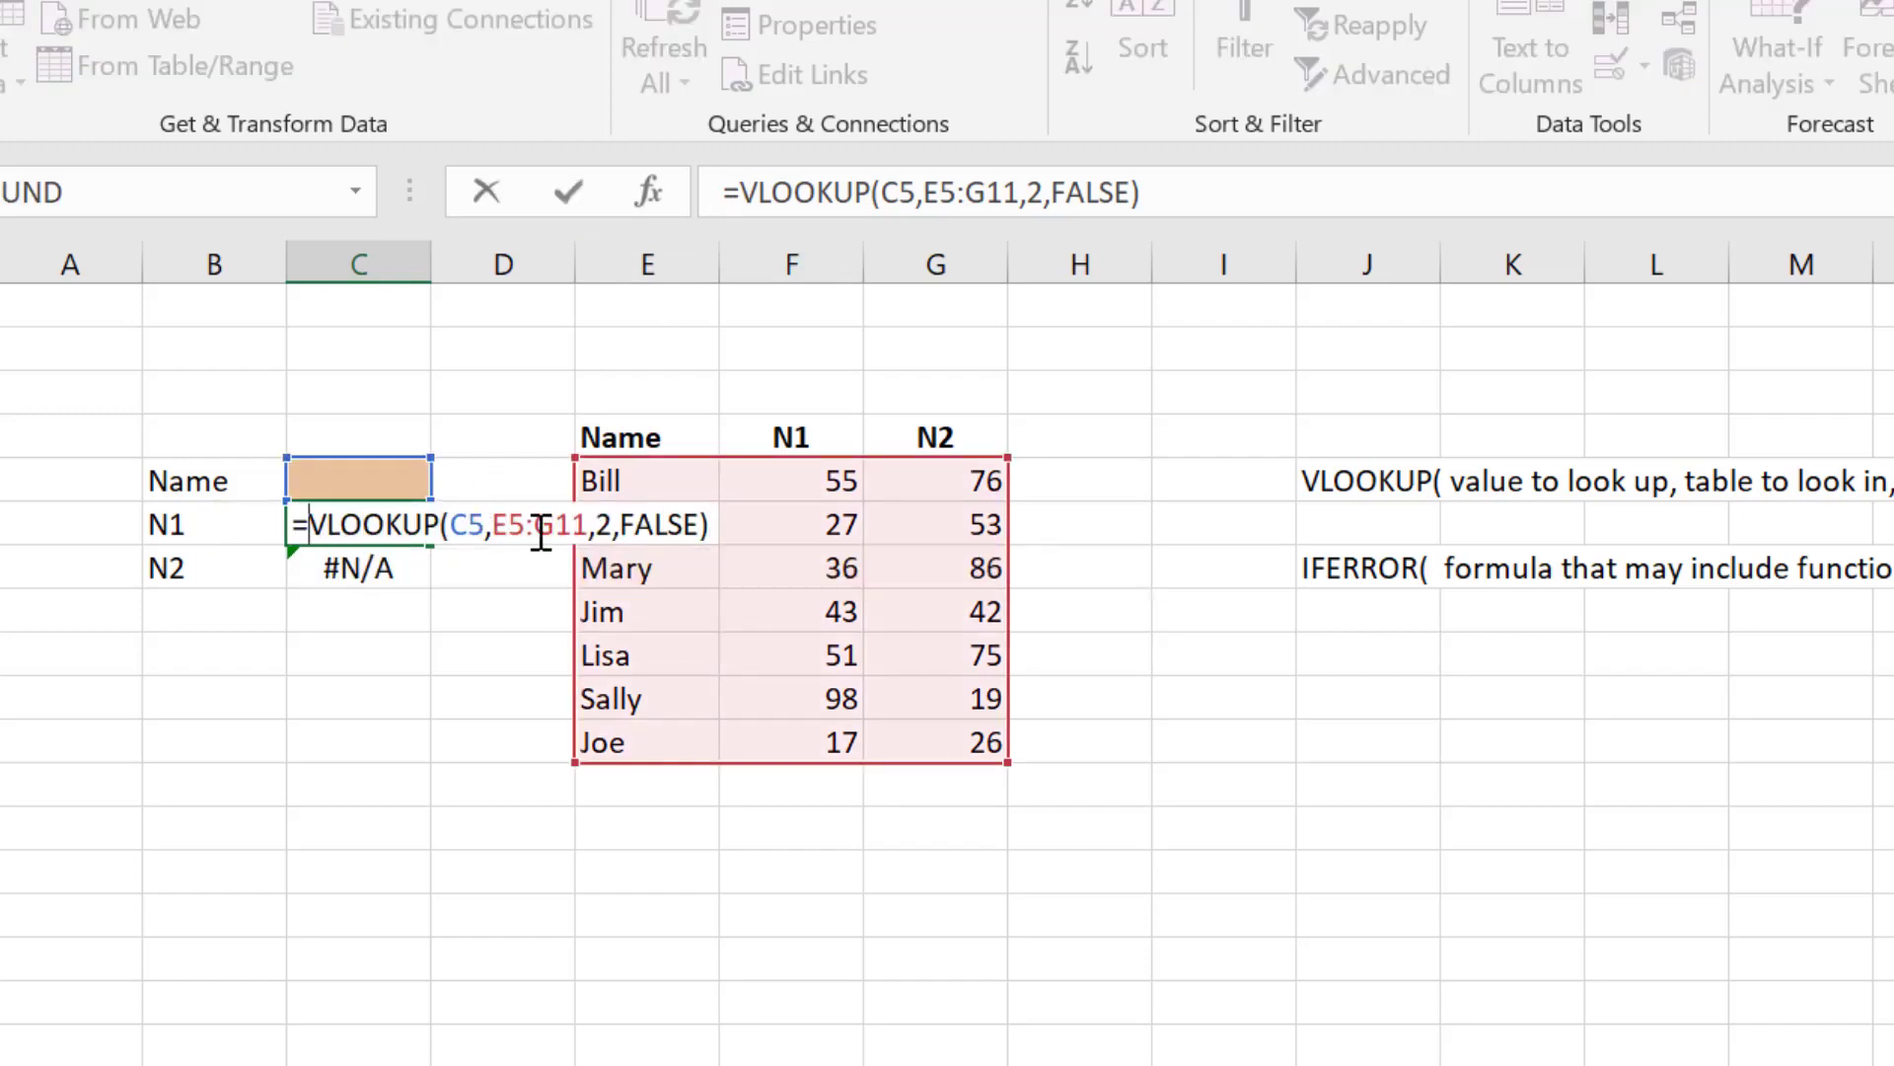
pyautogui.write('IFERROR(')
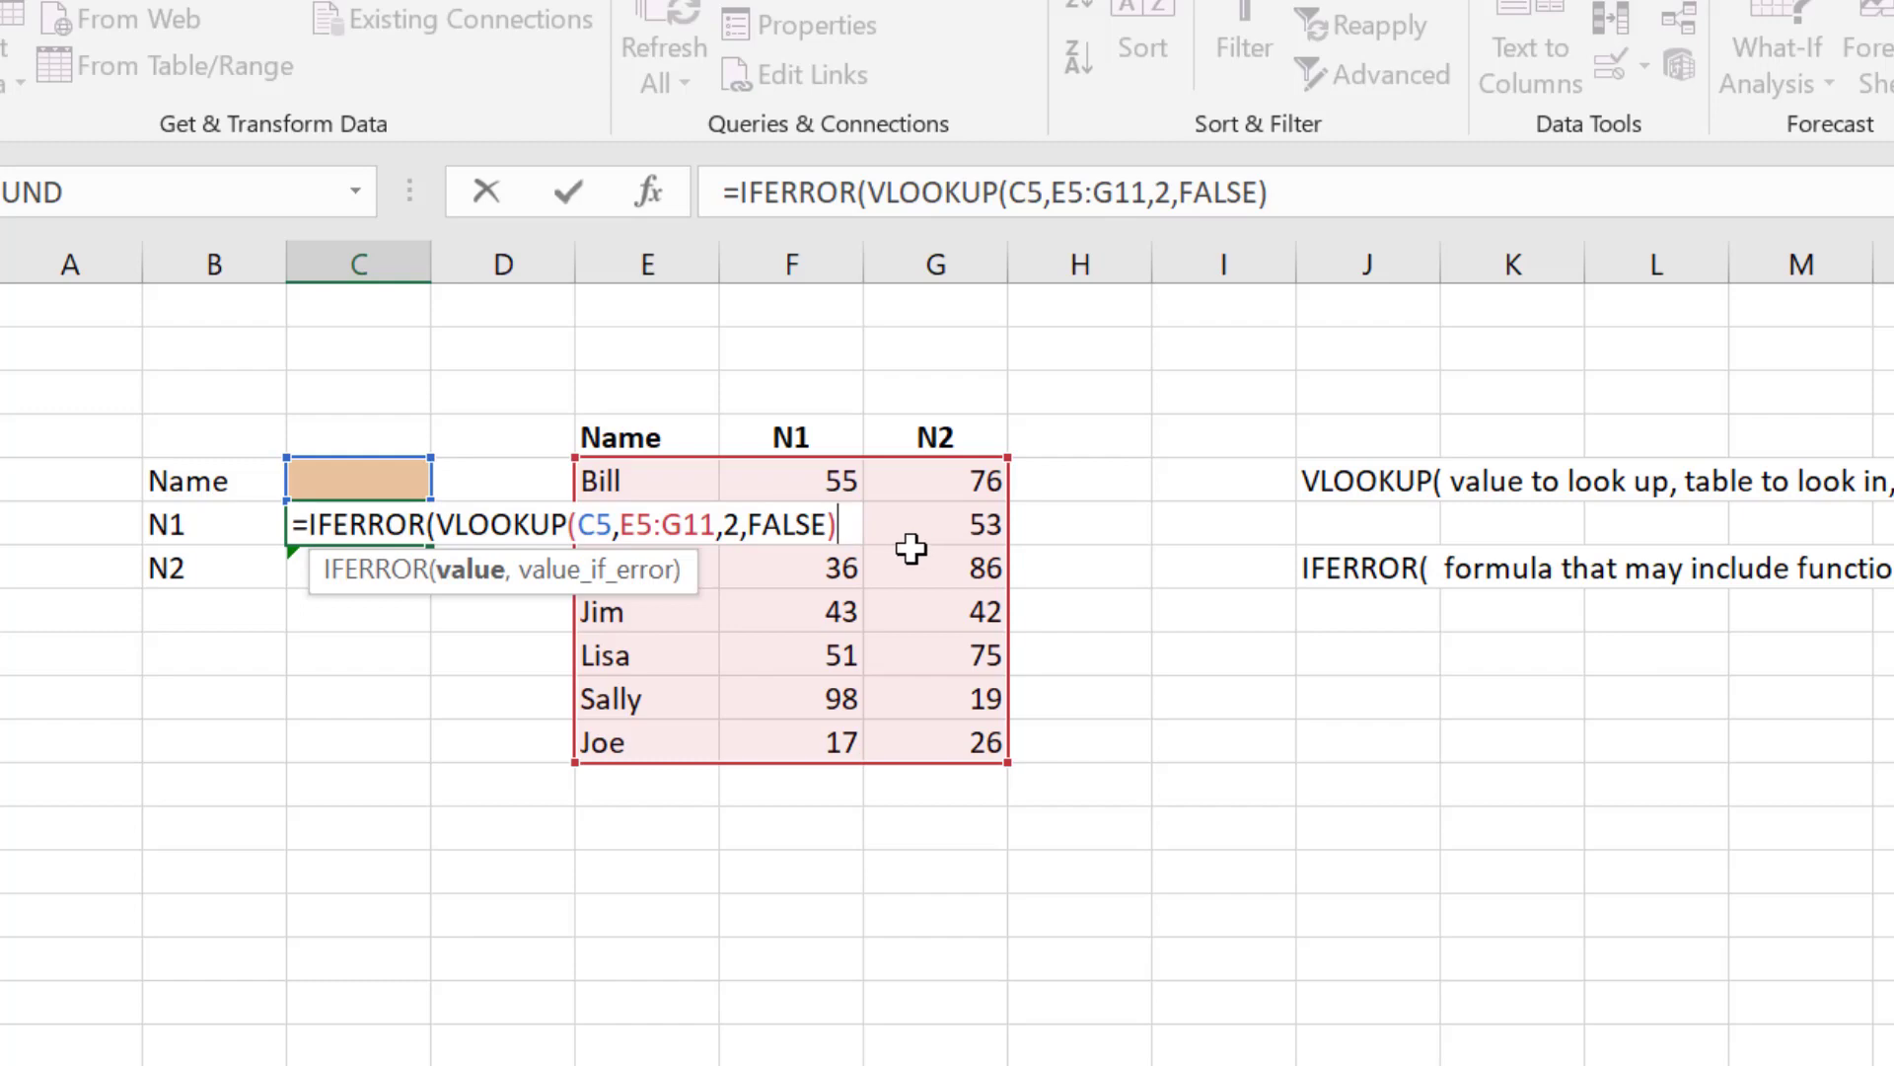
pyautogui.write(',')
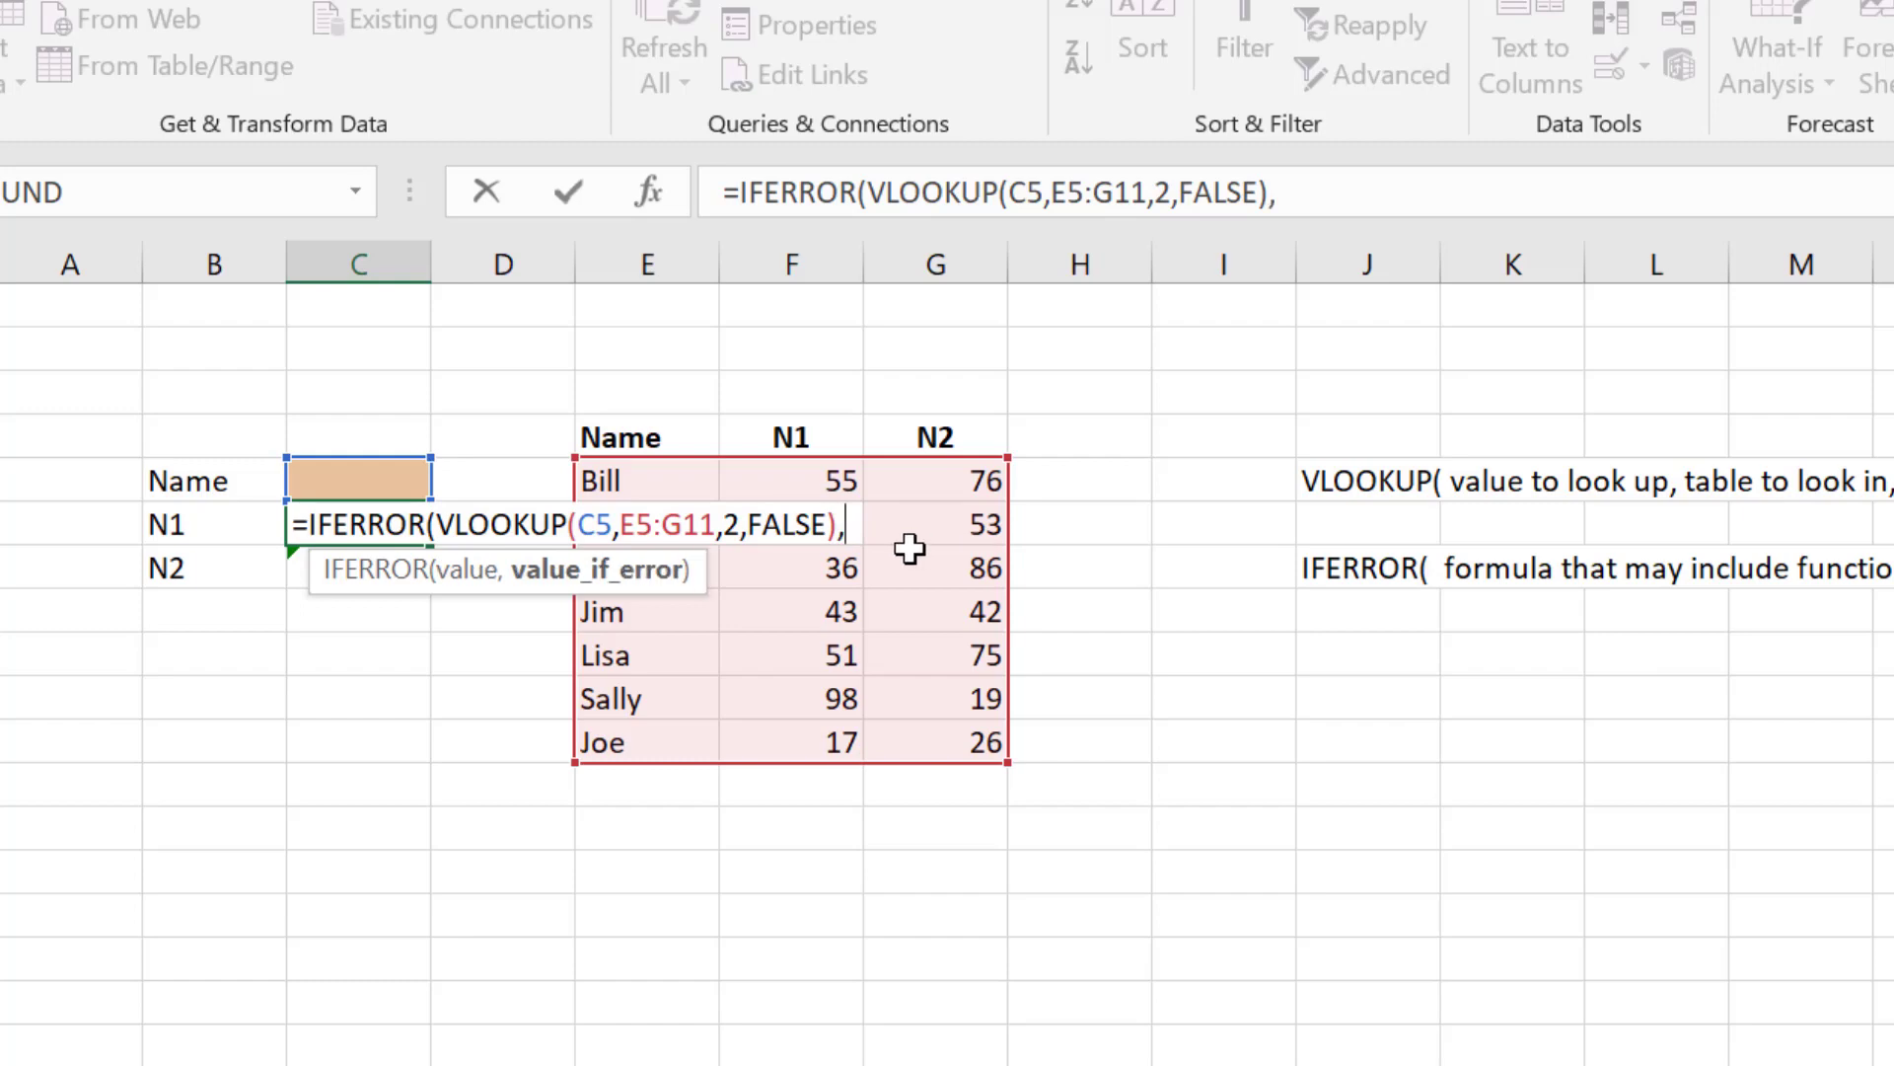
pyautogui.write('"')
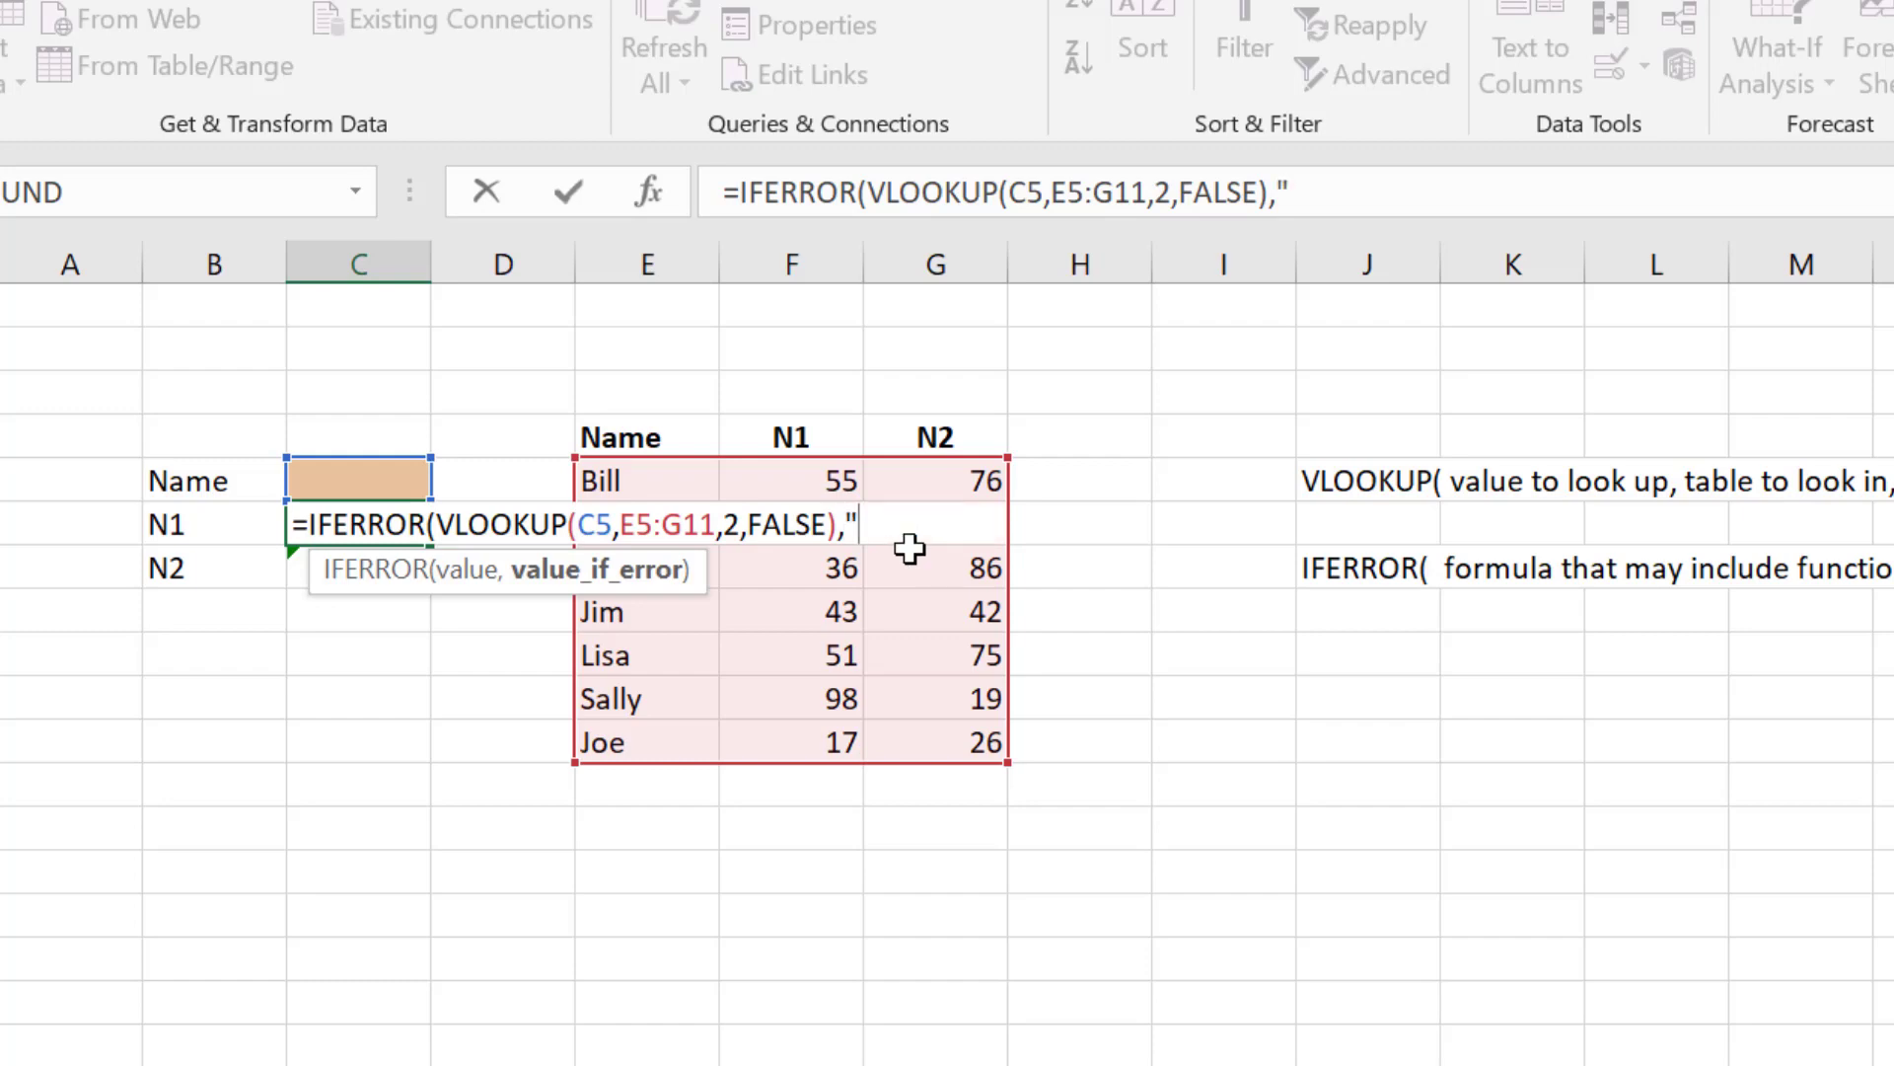
pyautogui.write('Invalid')
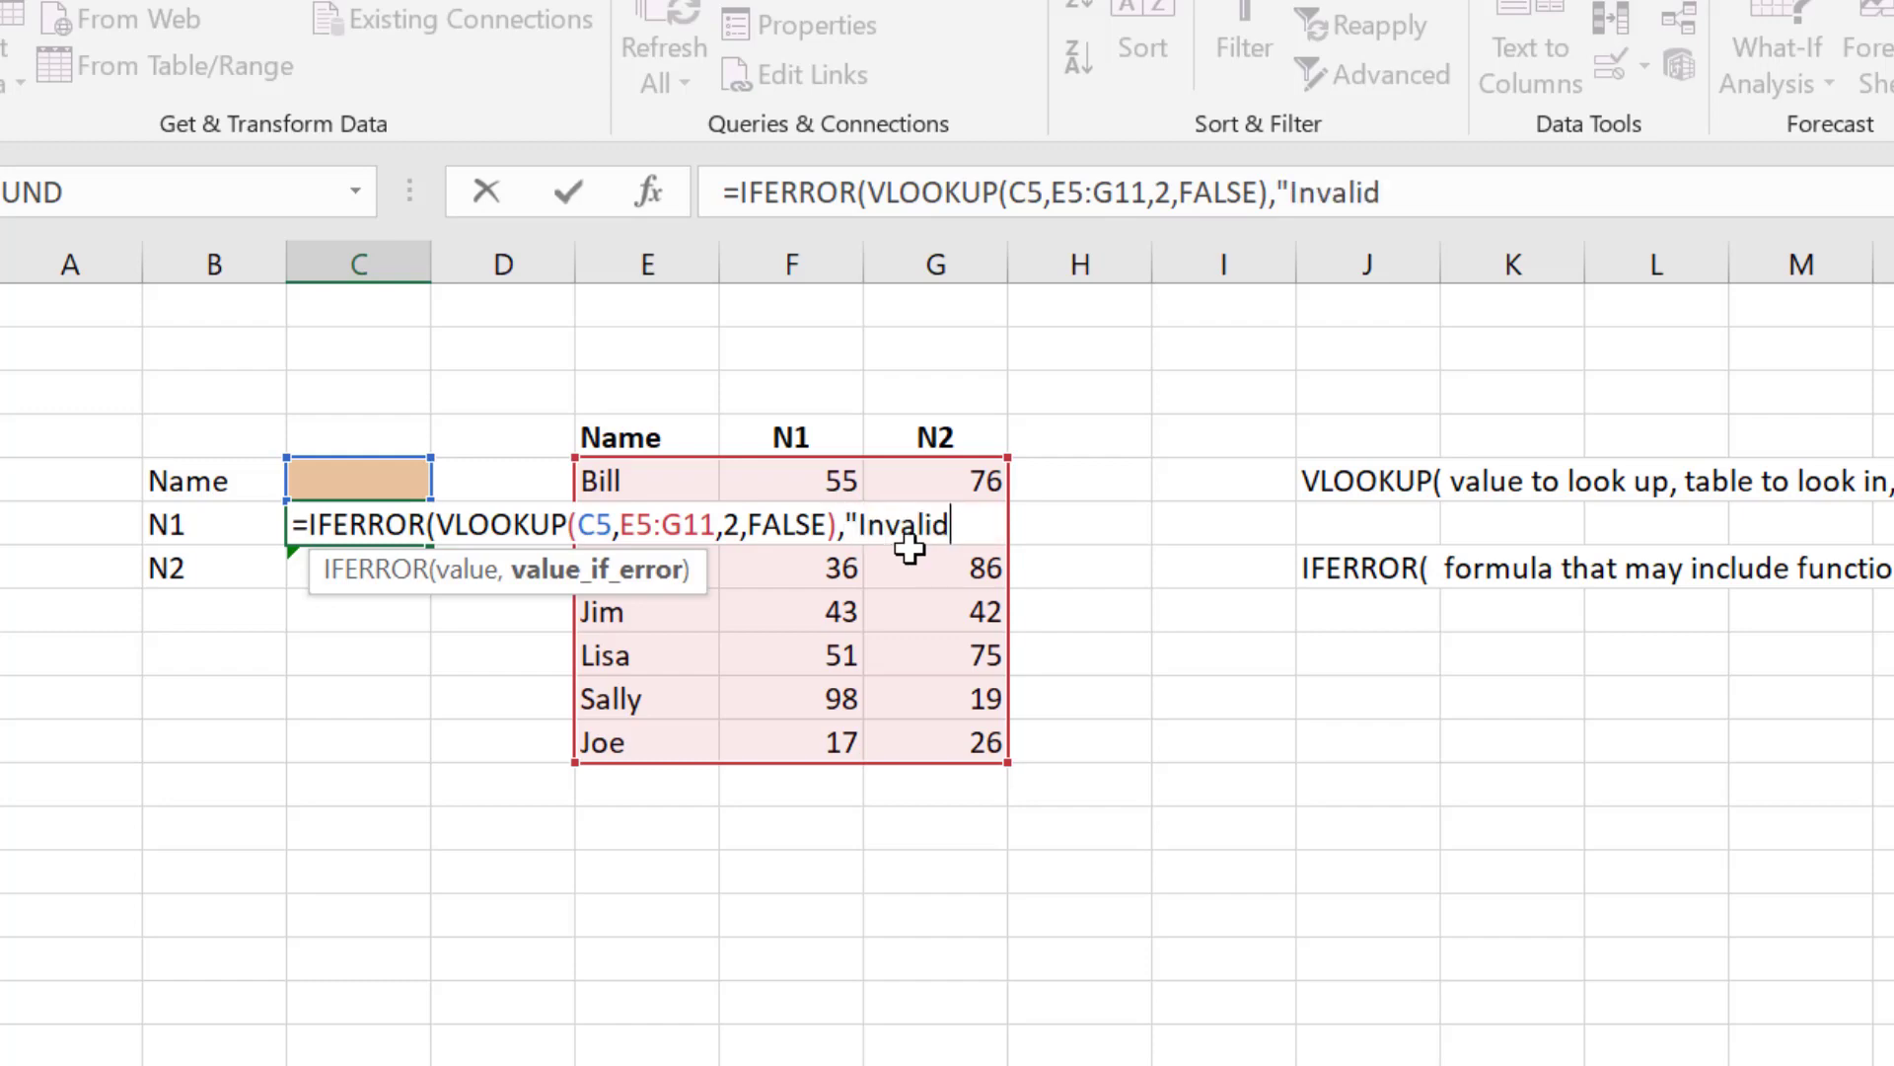
pyautogui.write(' Name"')
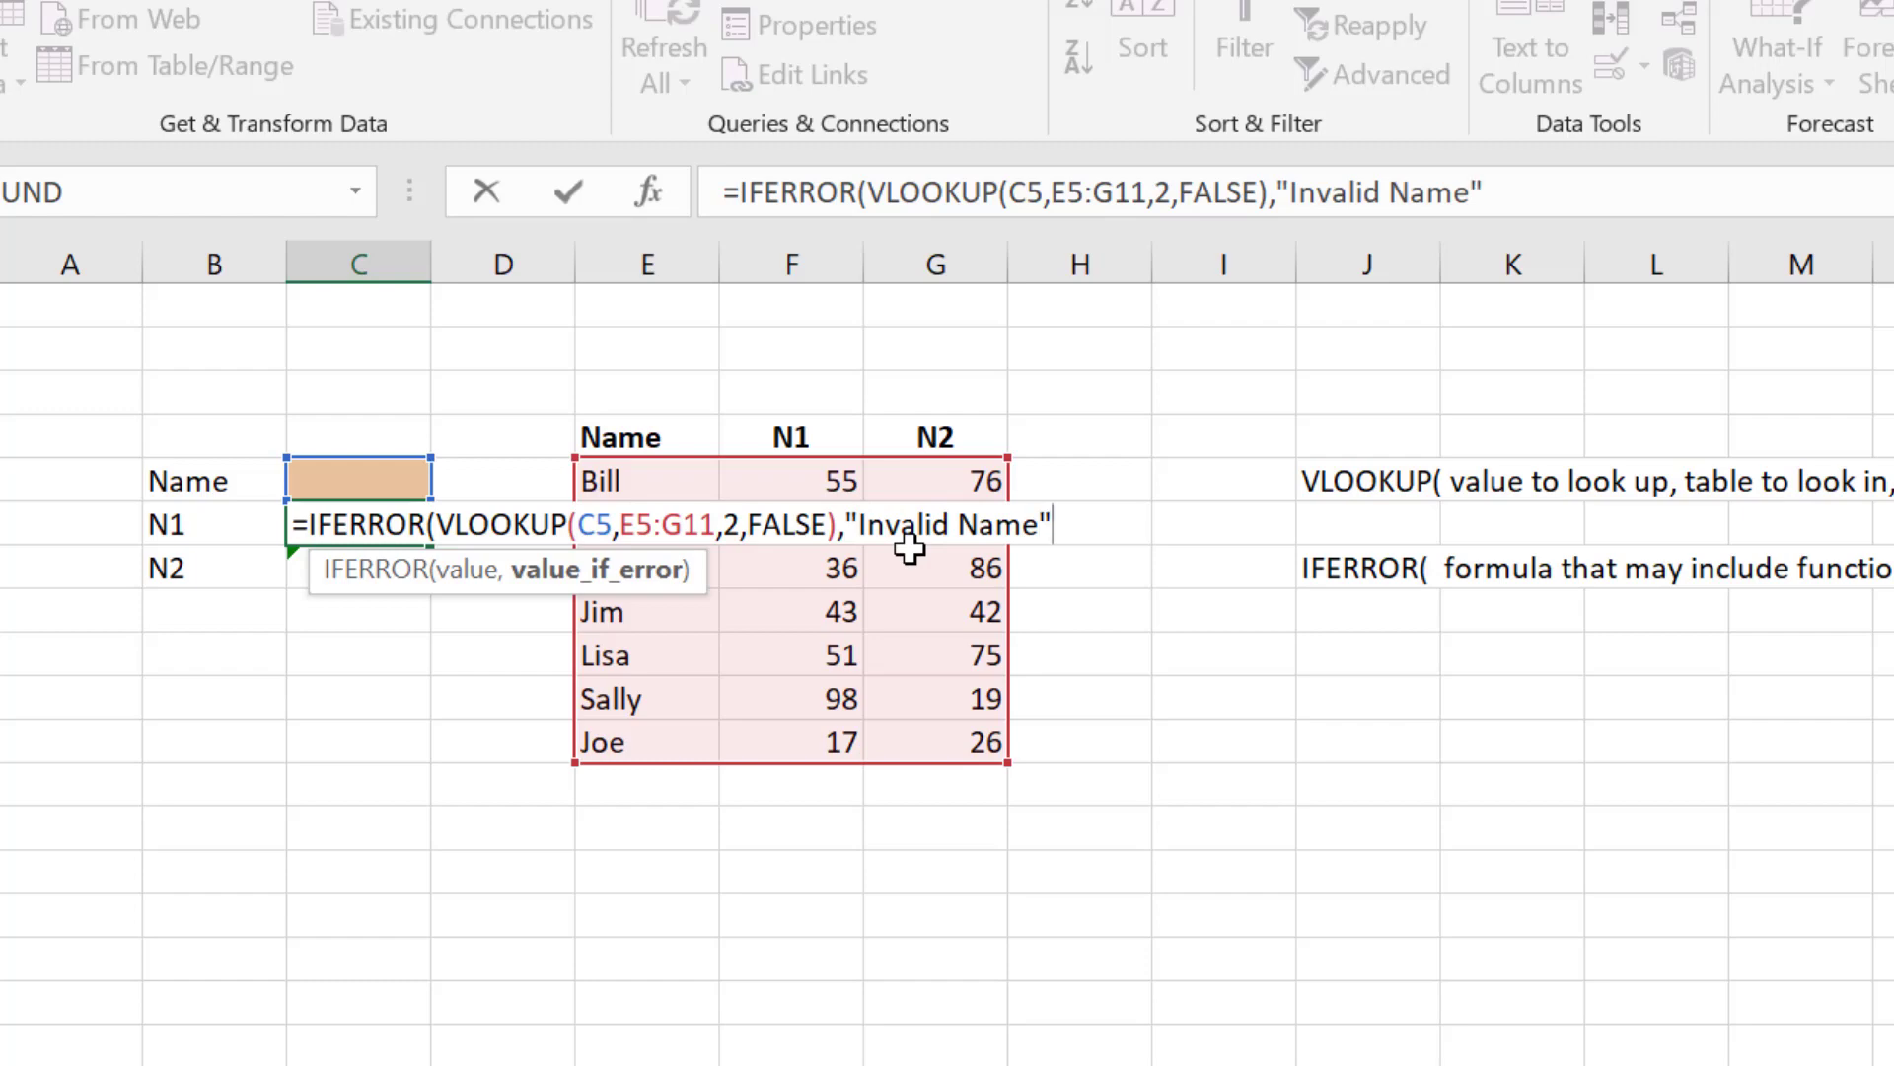
pyautogui.write(')')
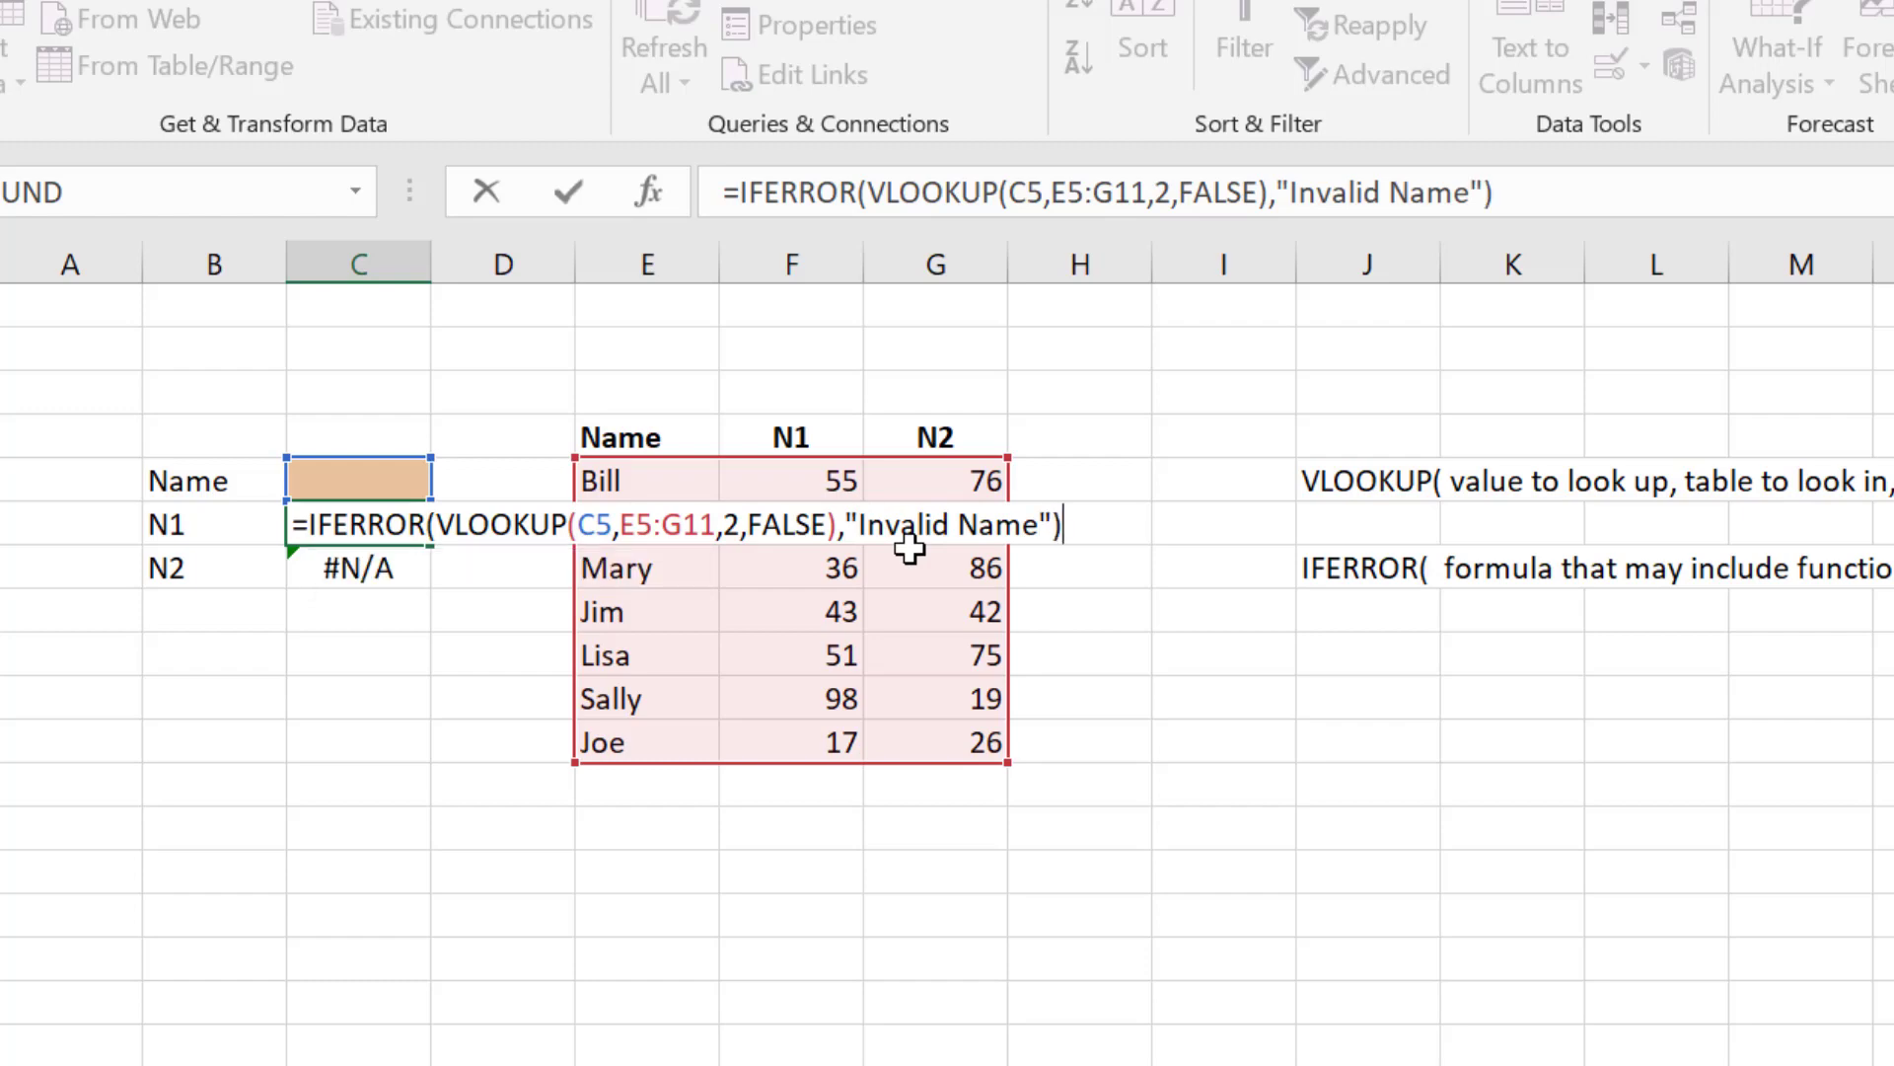
pyautogui.press('Return')
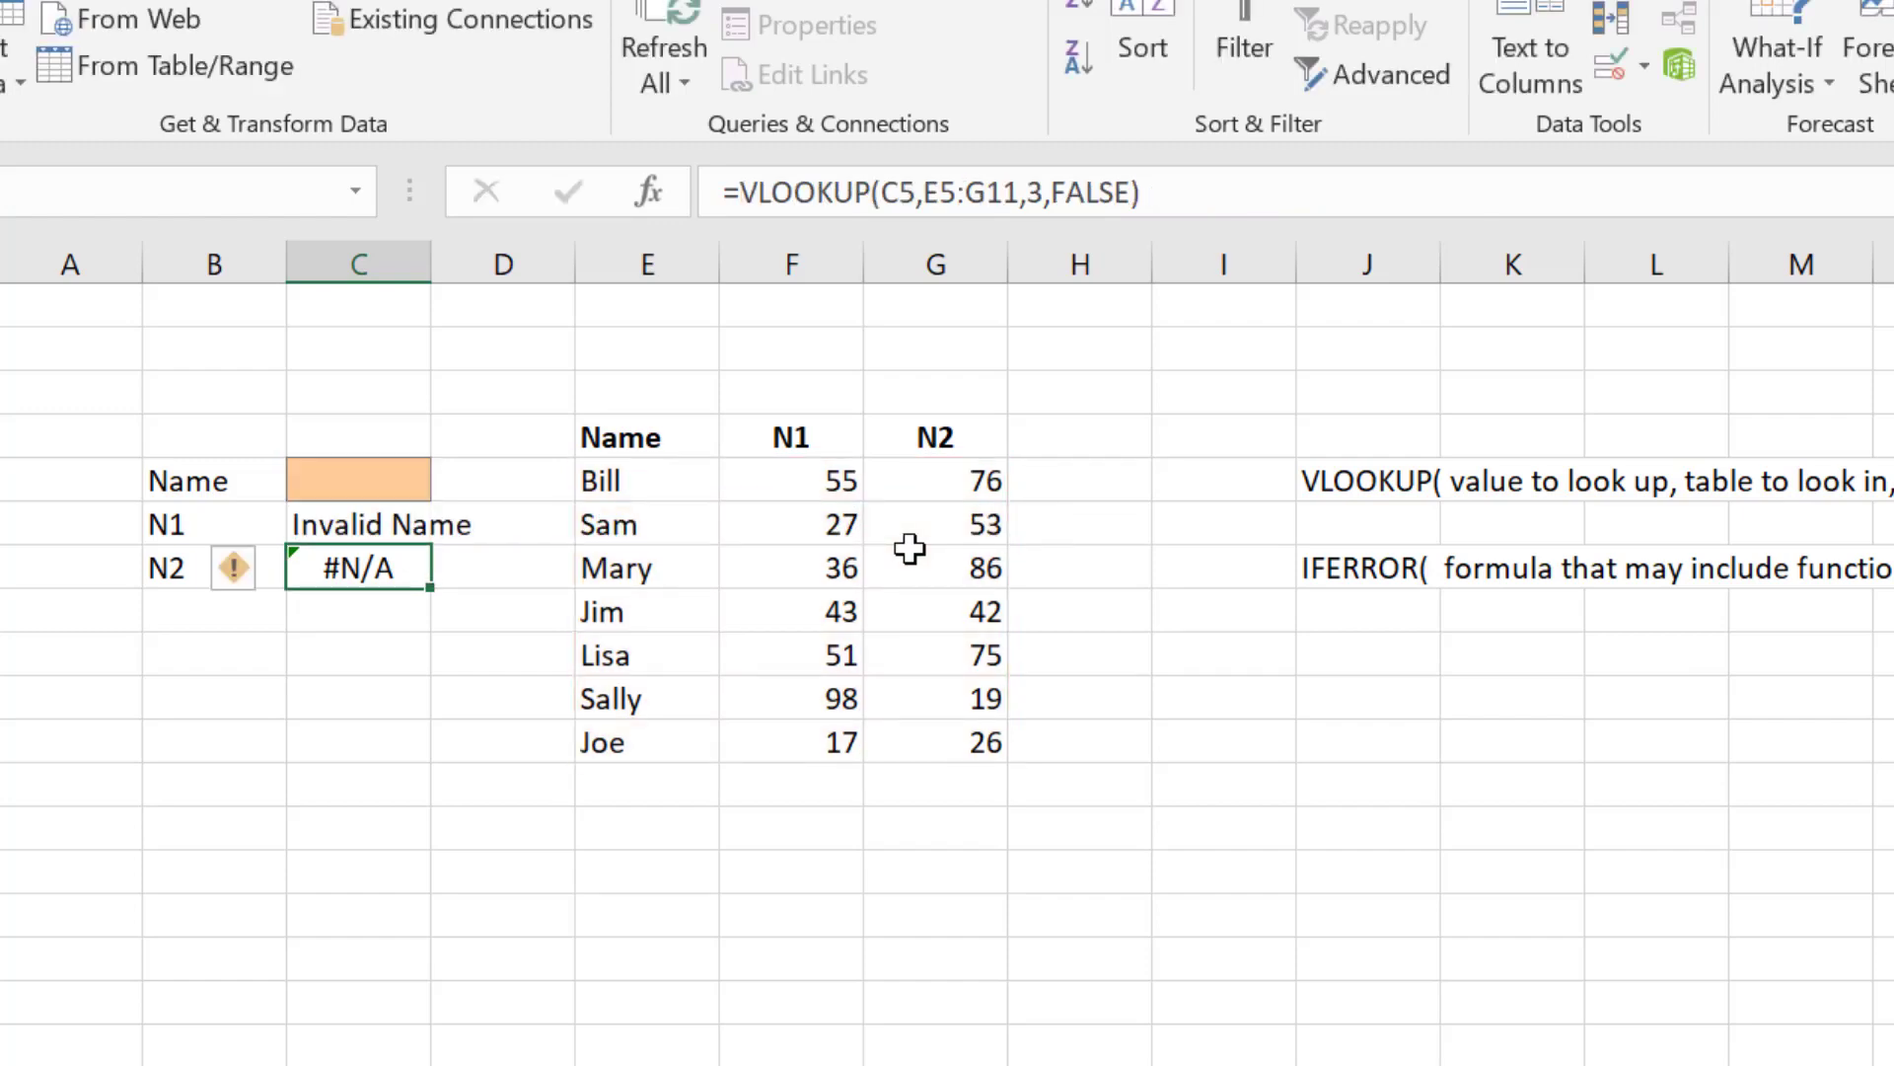
# Step: Select C6 and then C7 to compare their lookup formulas
pyautogui.press('Up')
pyautogui.press('Left')
pyautogui.press('Right')
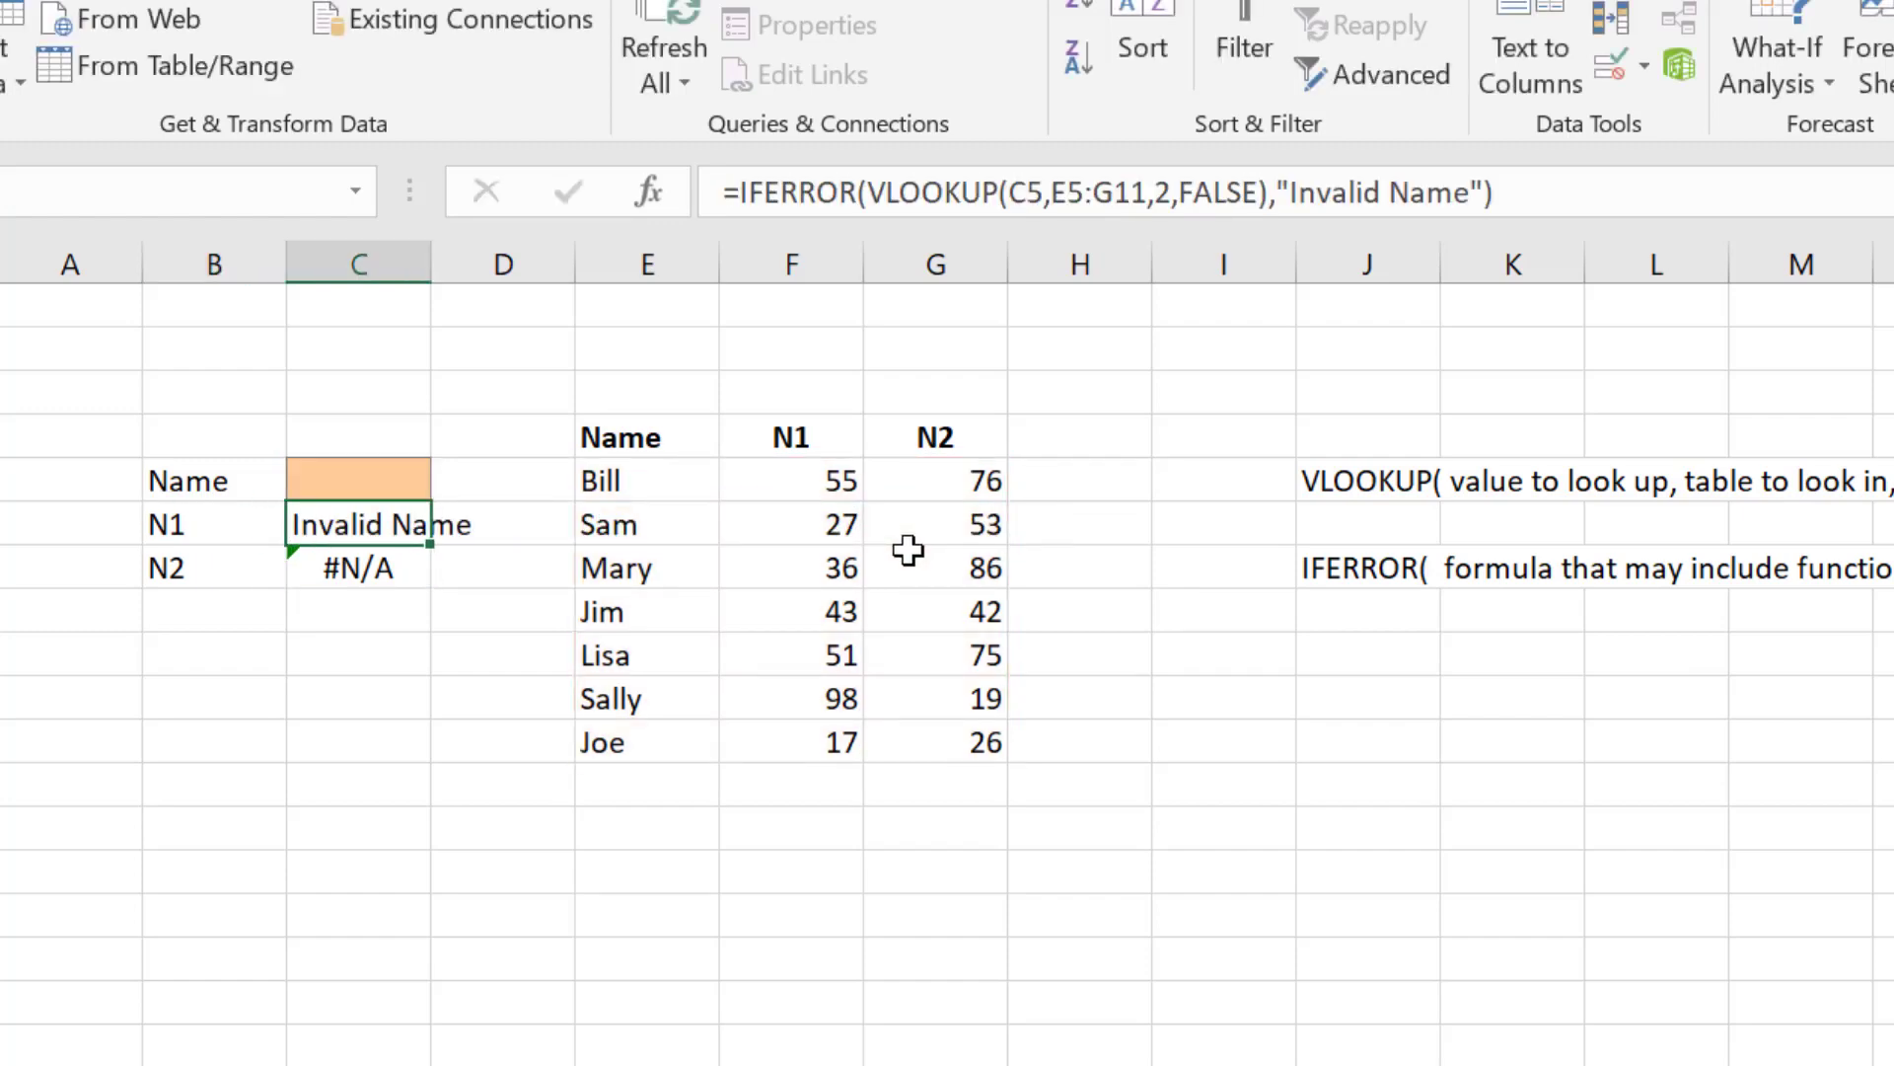
pyautogui.press('Down')
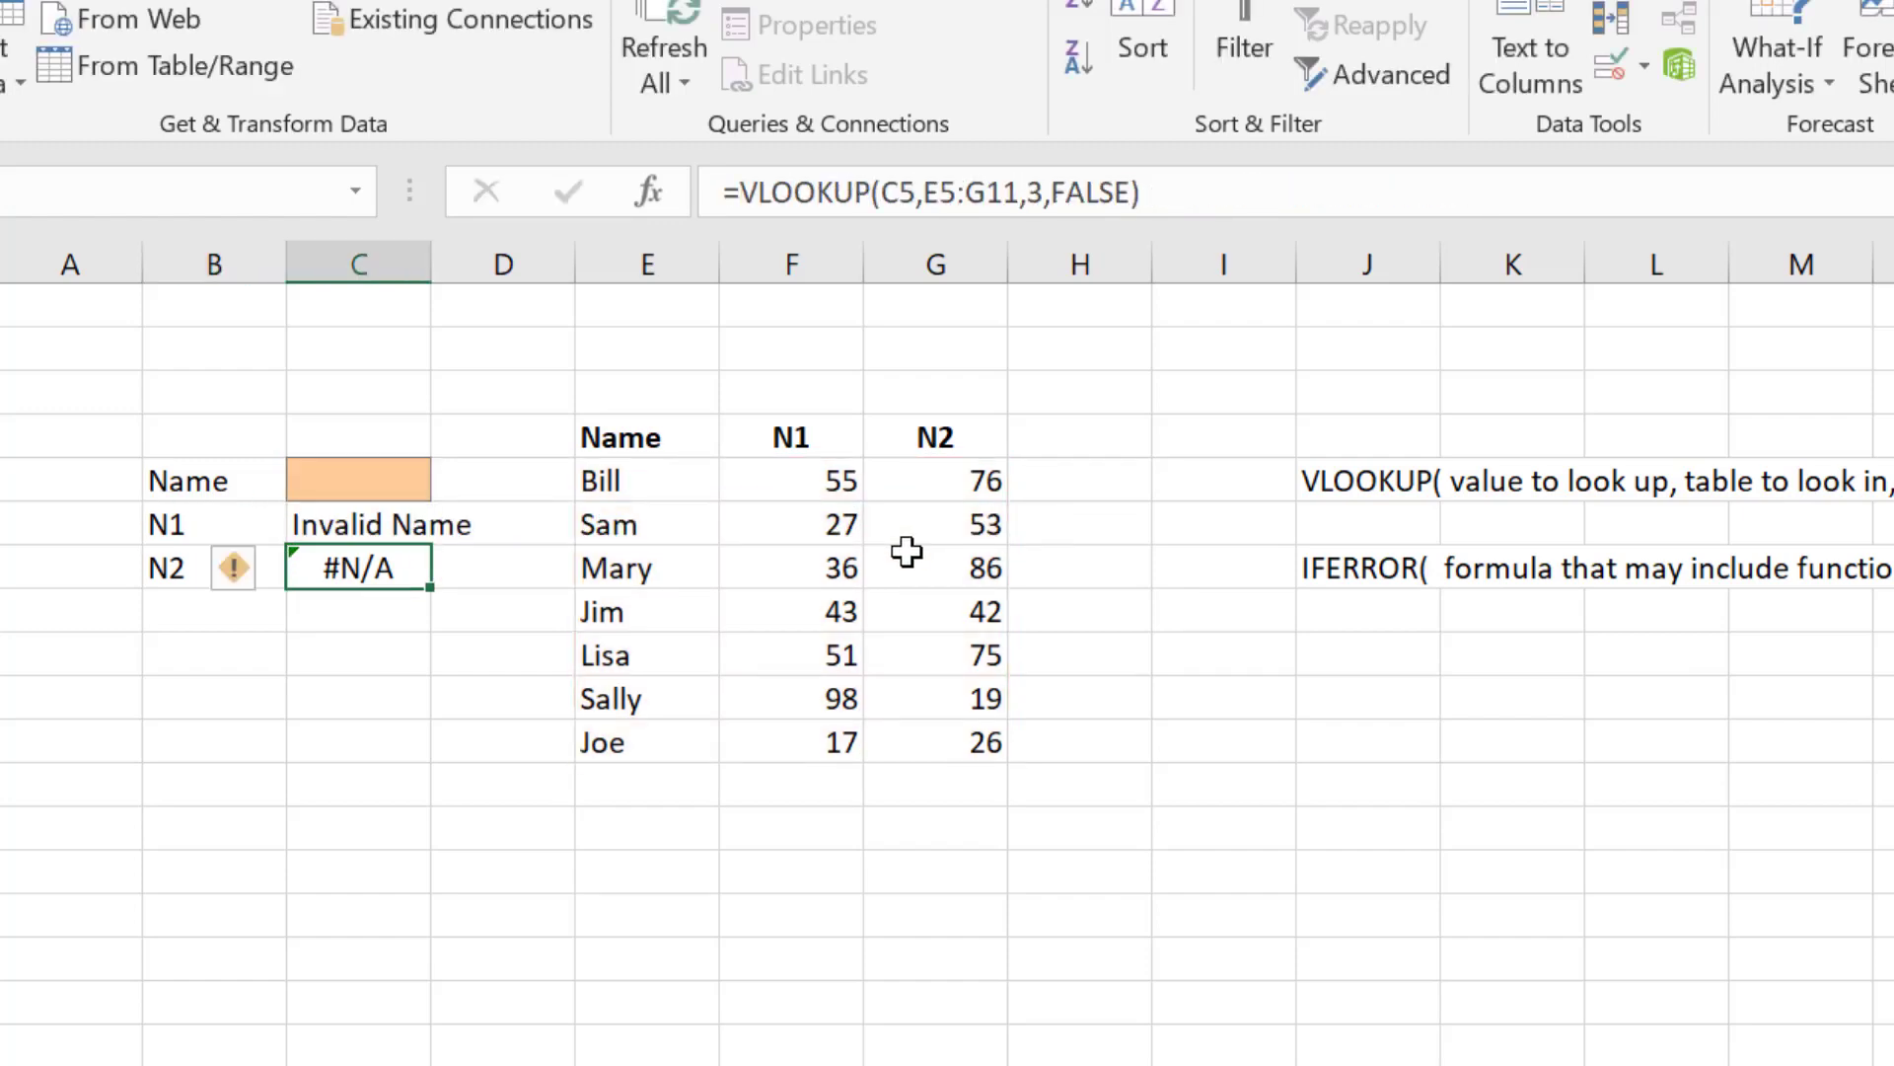